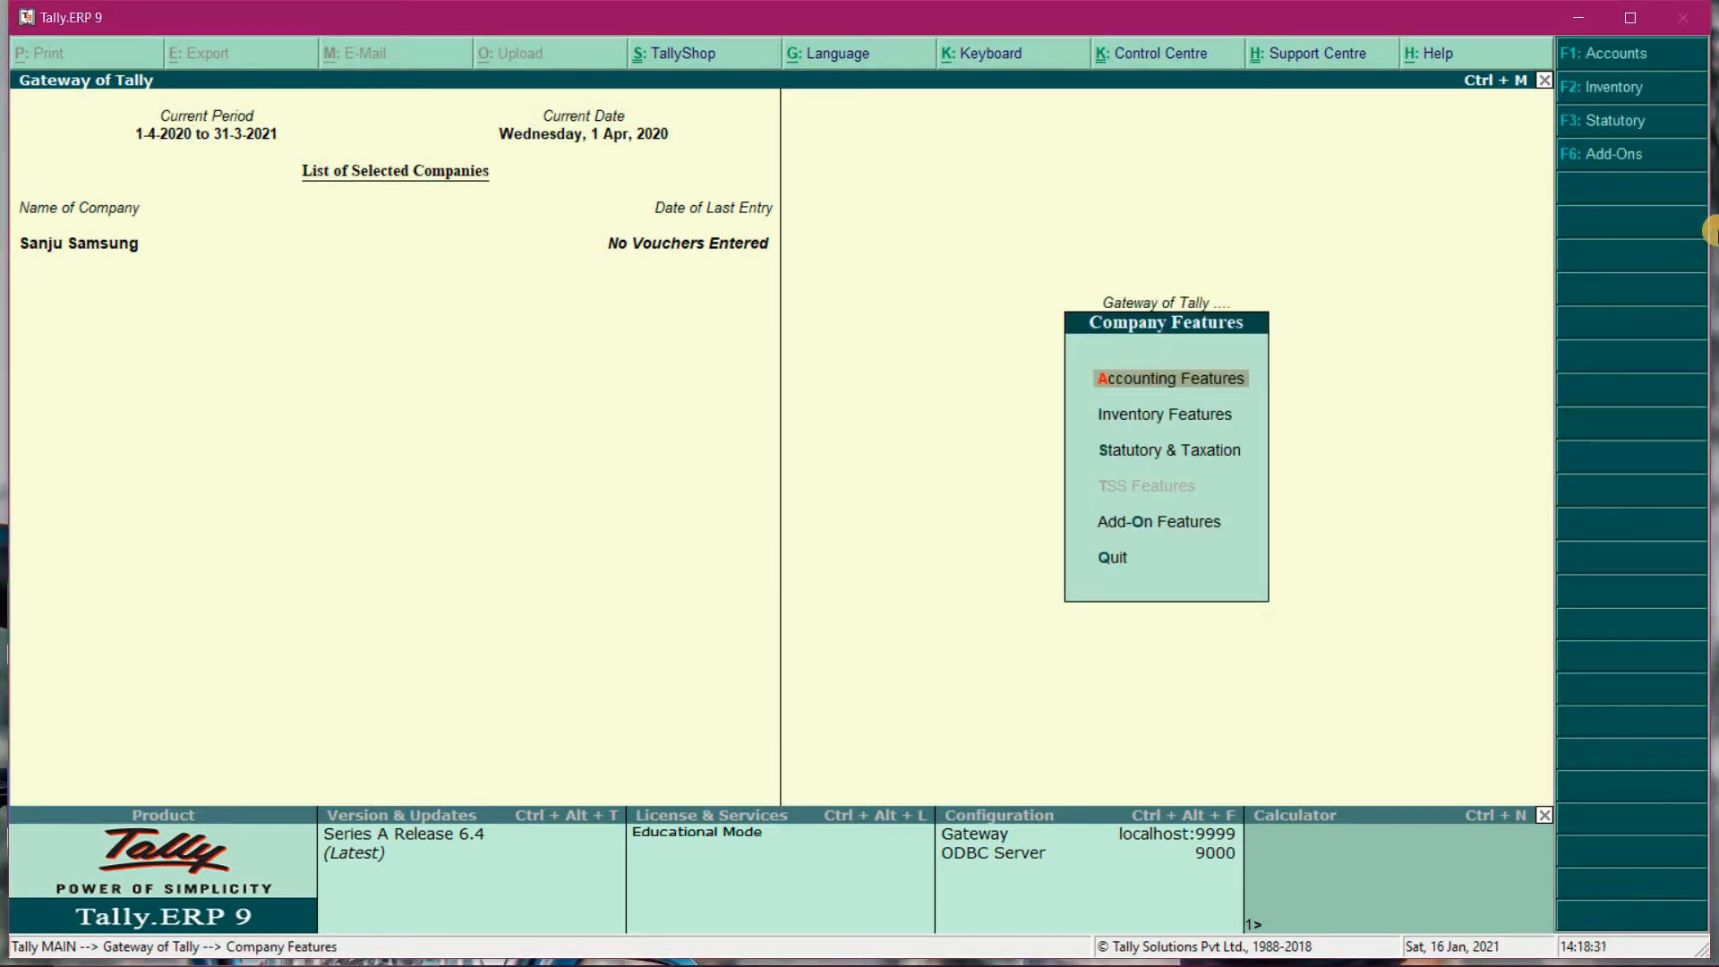
- Enable Goods and Services Tax (GST) in the company's Statutory & Taxation features and open its GST details for setup
key(Down)
key(Down)
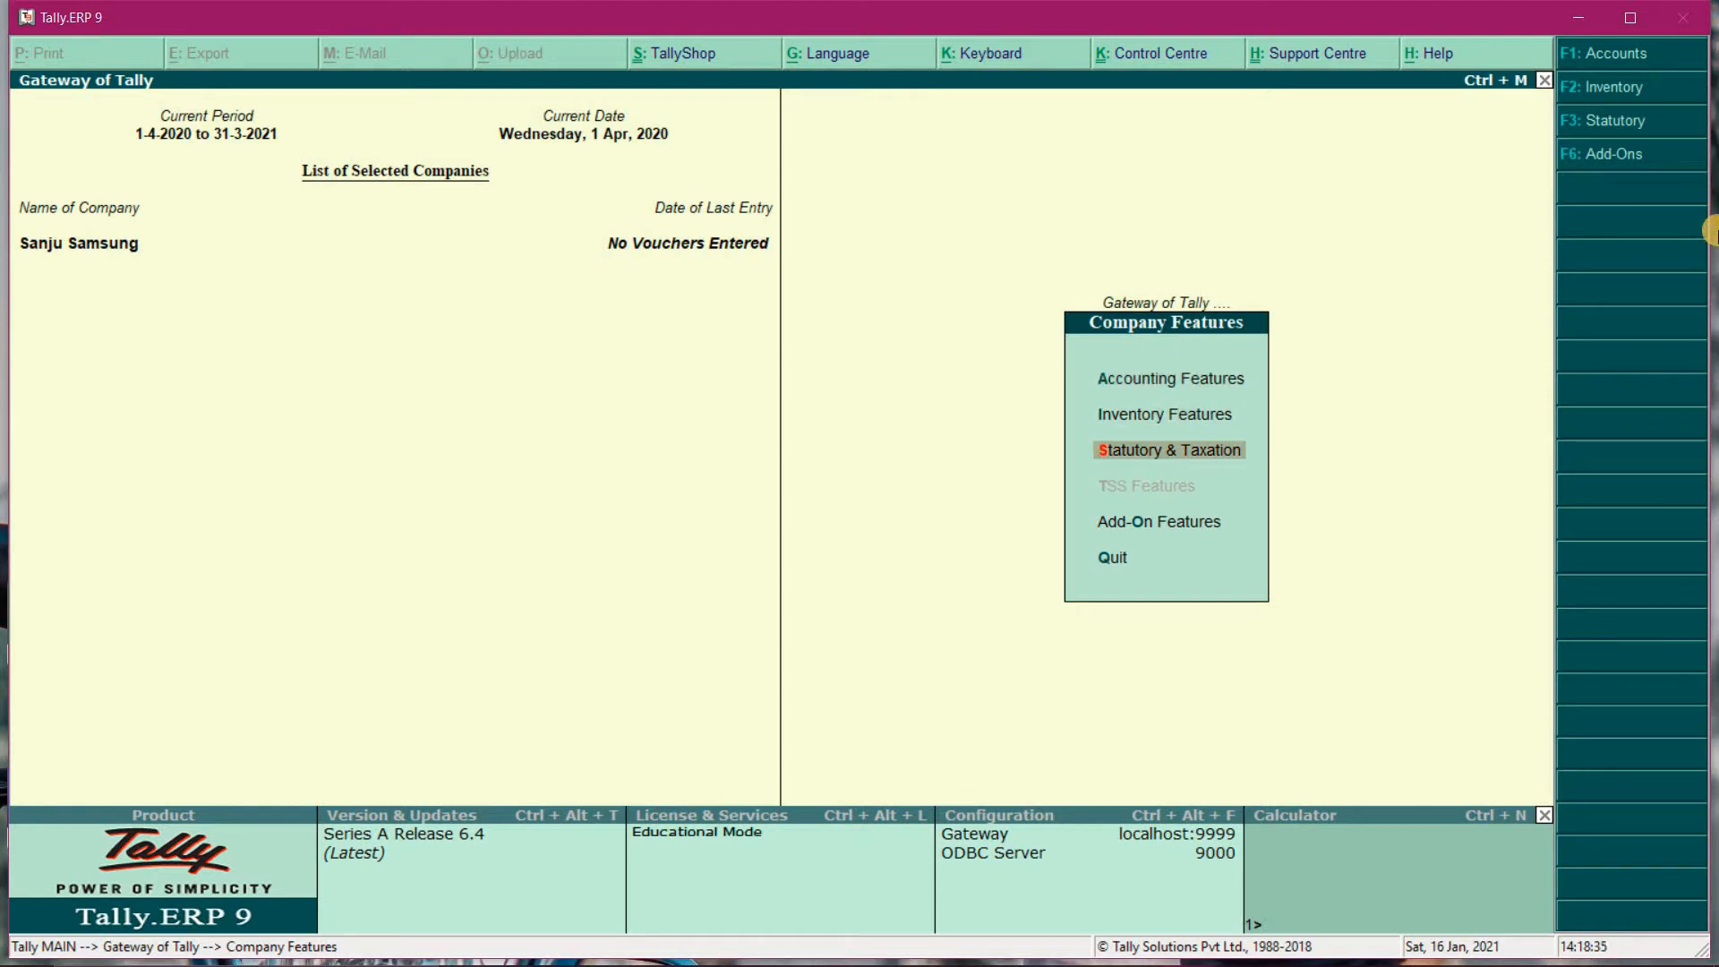
key(Return)
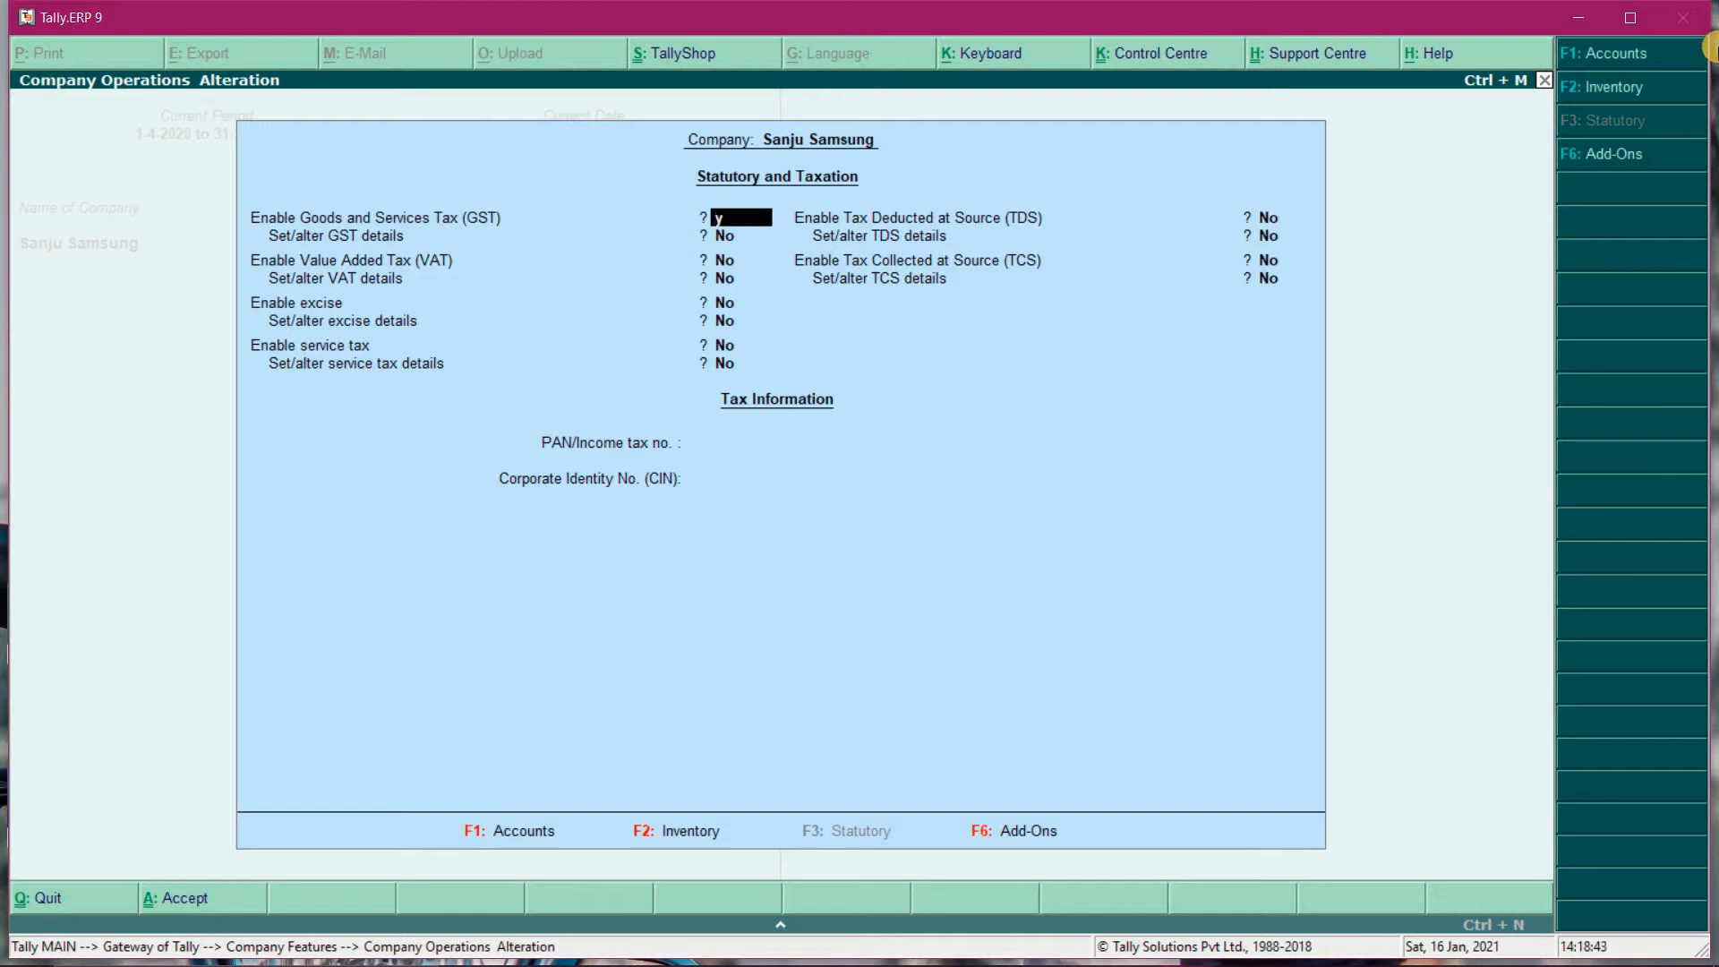
key(y)
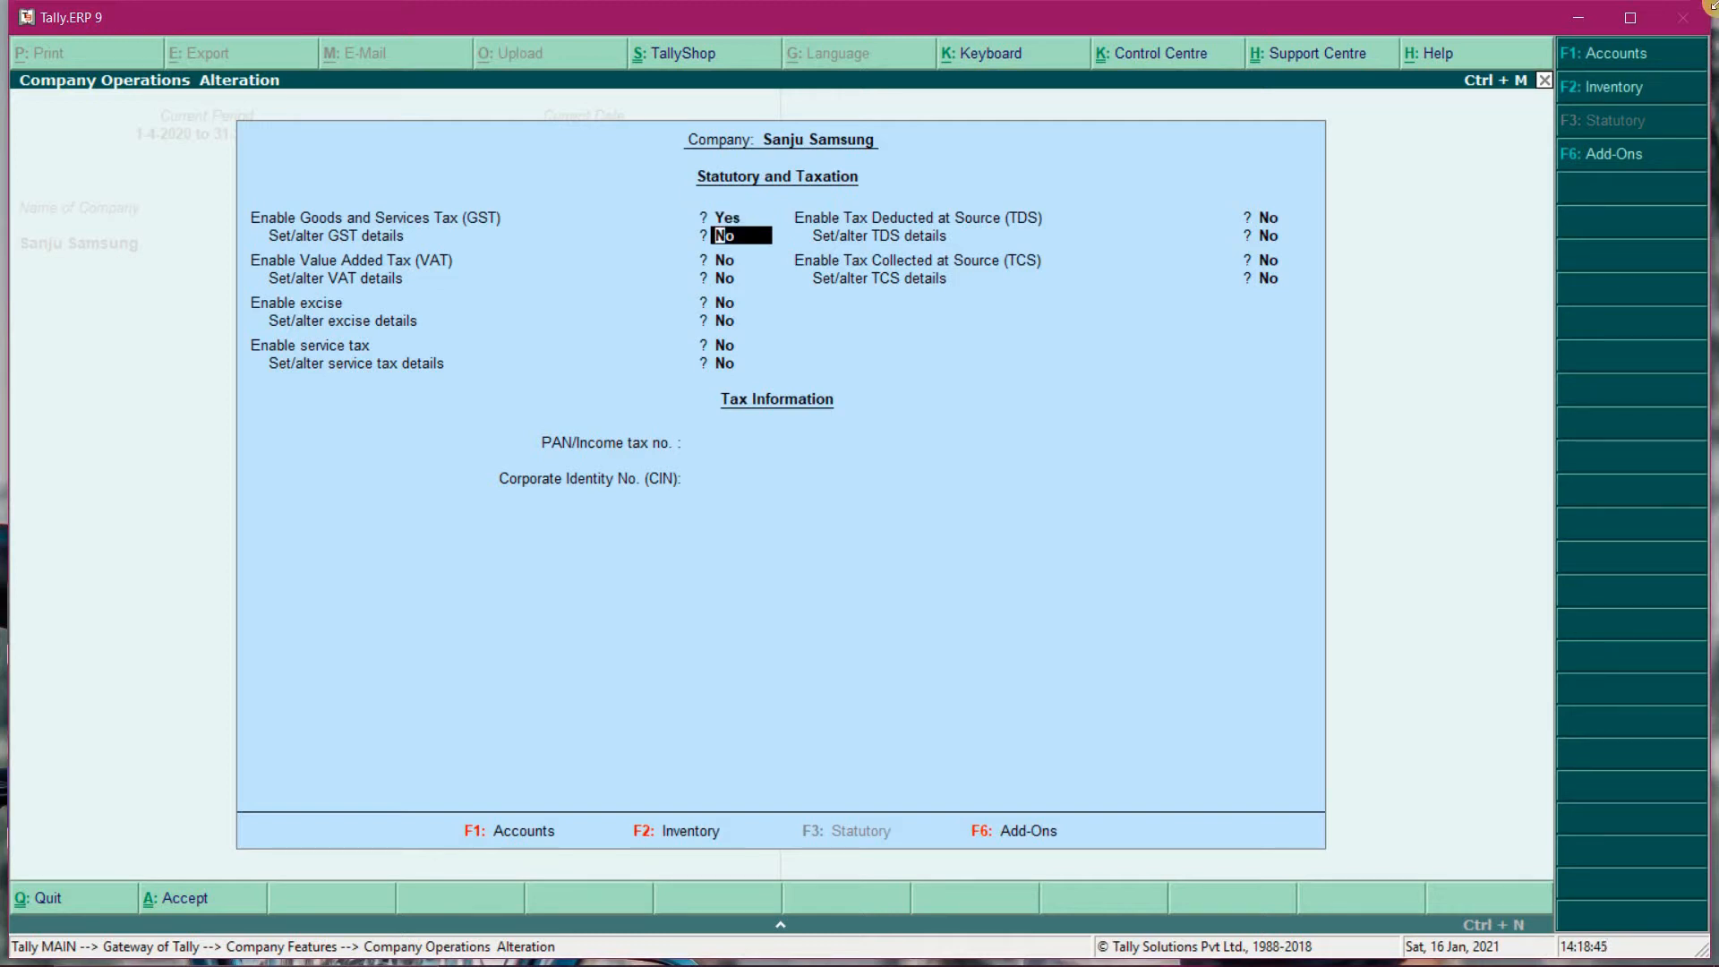
text(y)
key(Return)
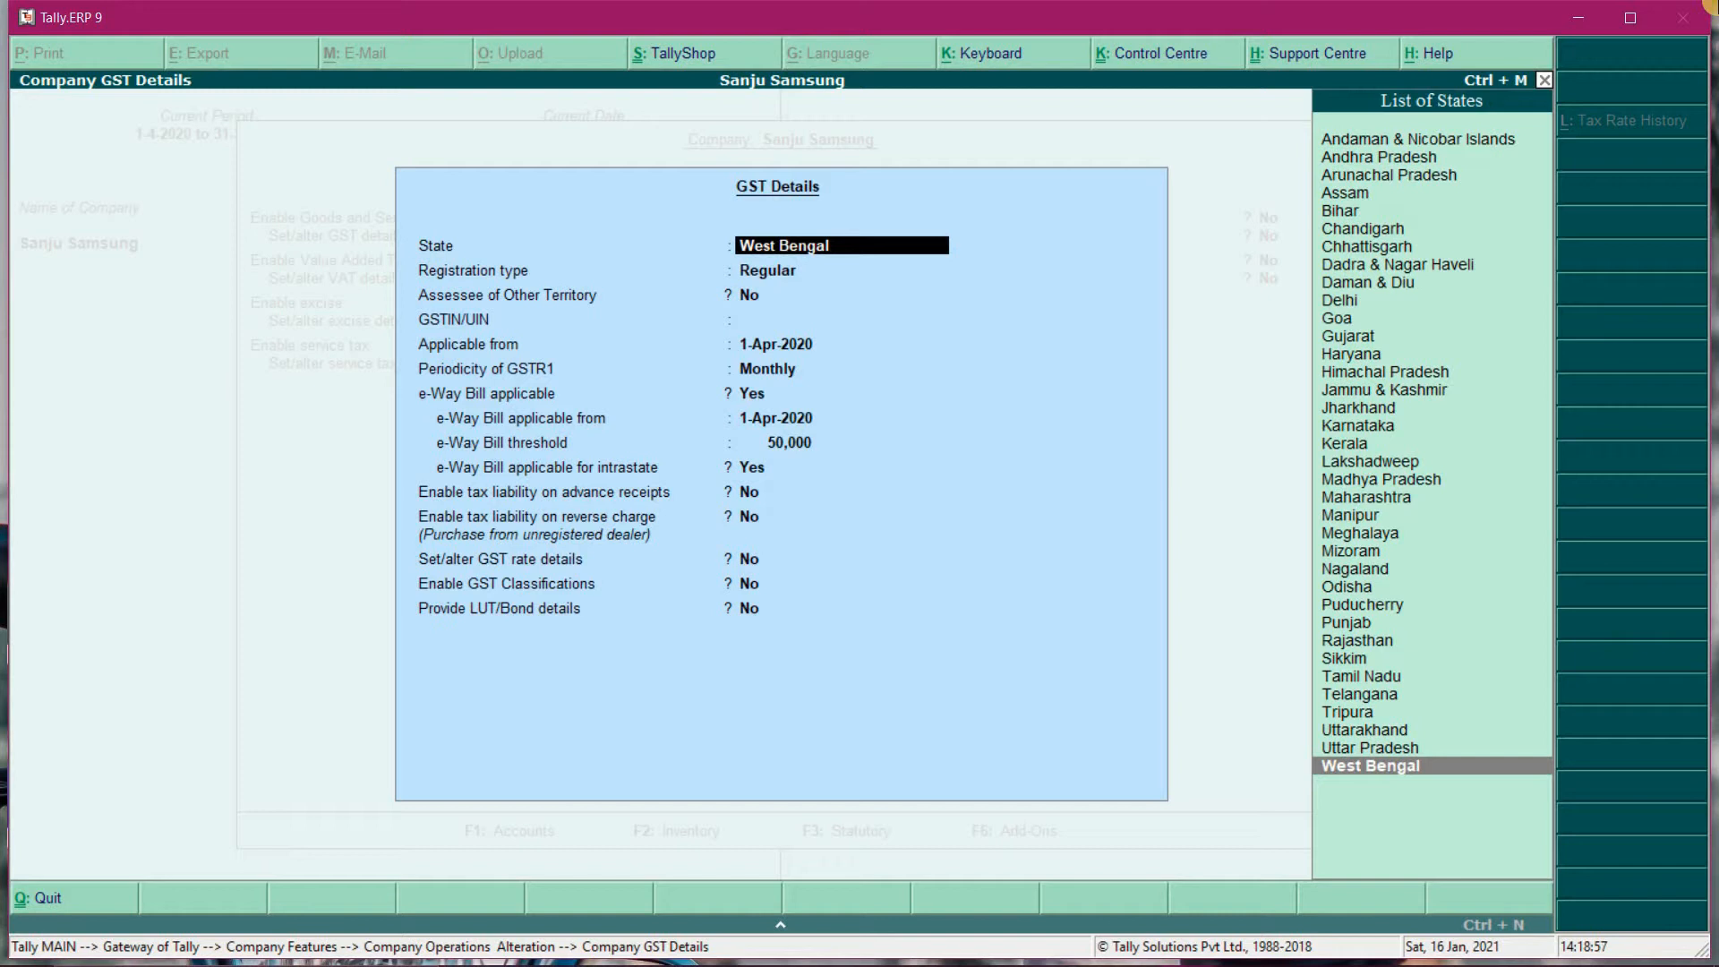
- Keep West Bengal as the state, Regular registration and No for other territory, and enter the company's GSTIN/UIN
key(Return)
key(Return)
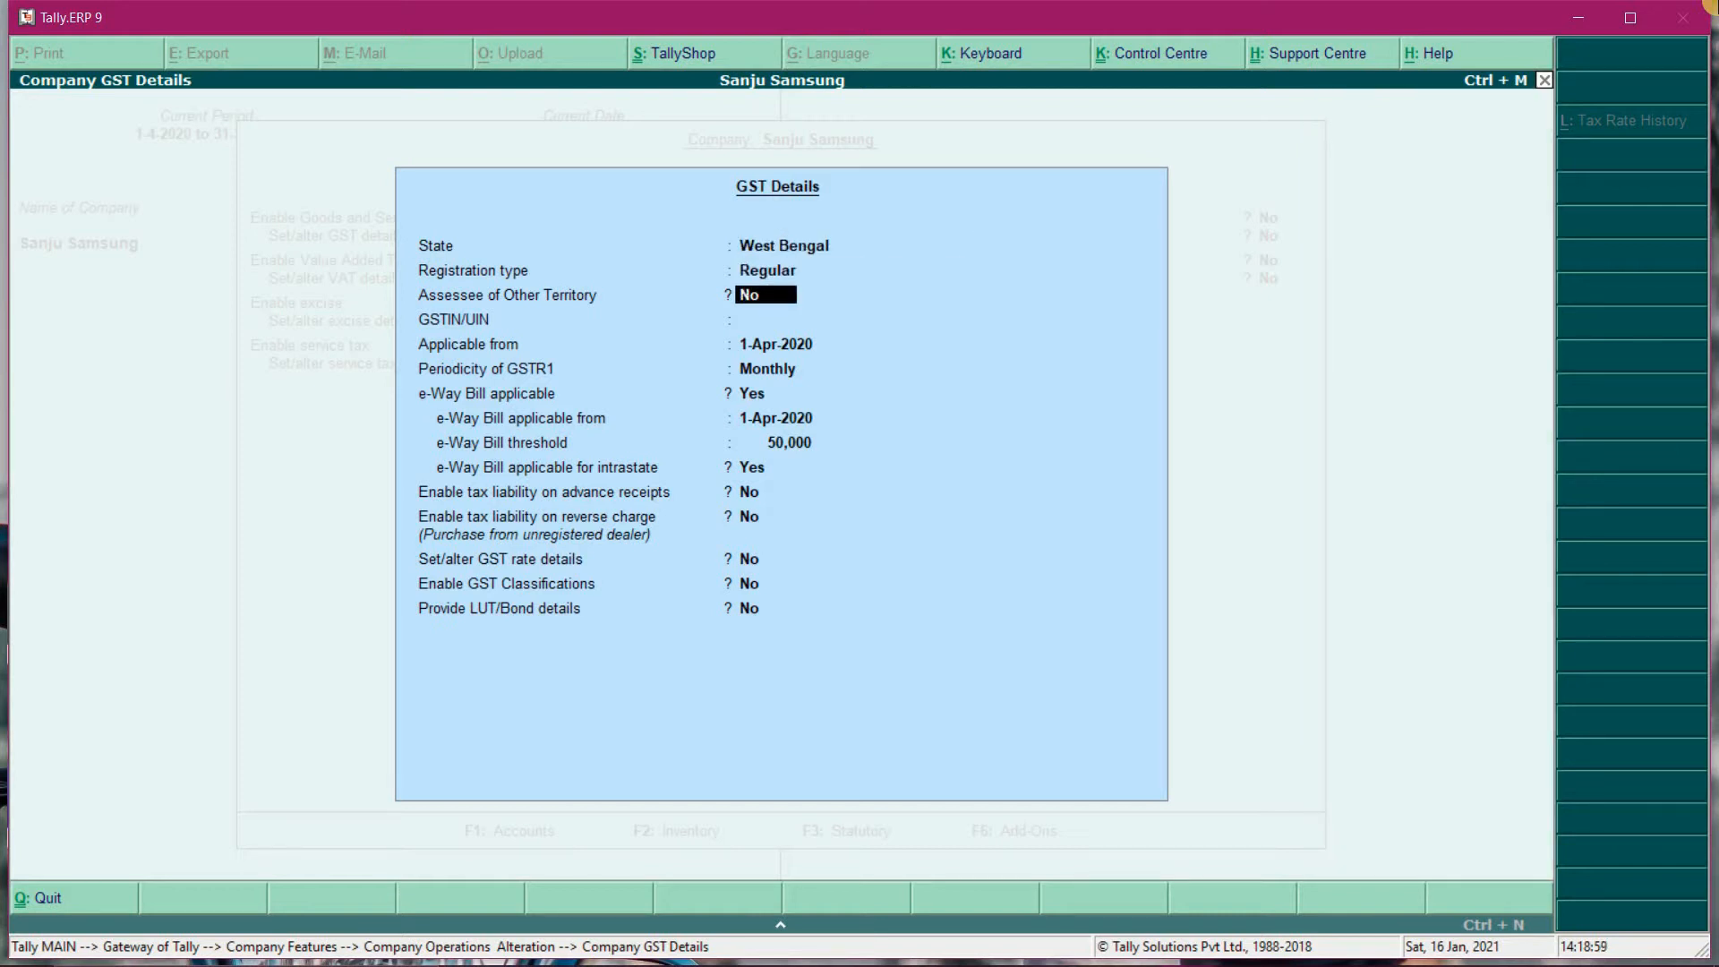
key(Return)
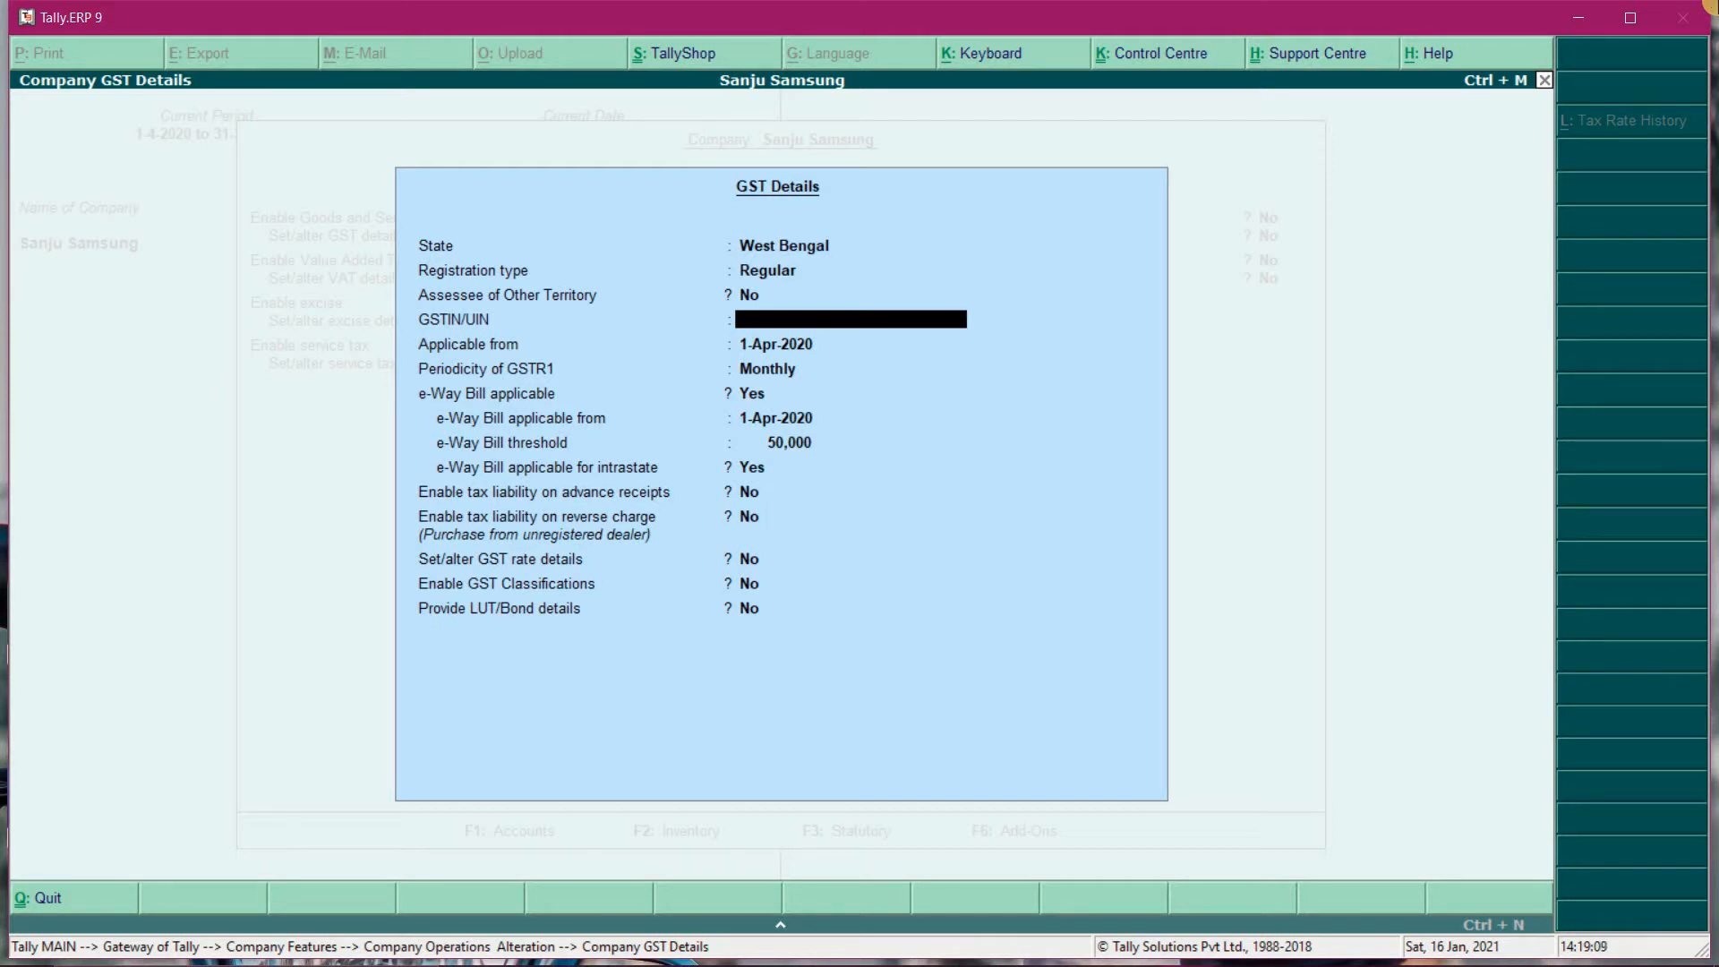
text(19)
text(LKJHG4569J1Z5)
key(Return)
- Keep the remaining GST defaults, including monthly GSTR1 and the 50,000 e-Way Bill threshold, and accept the GST details
key(Return)
key(Return)
key(Return)
key(Return)
key(Return)
key(Return)
key(Return)
key(Return)
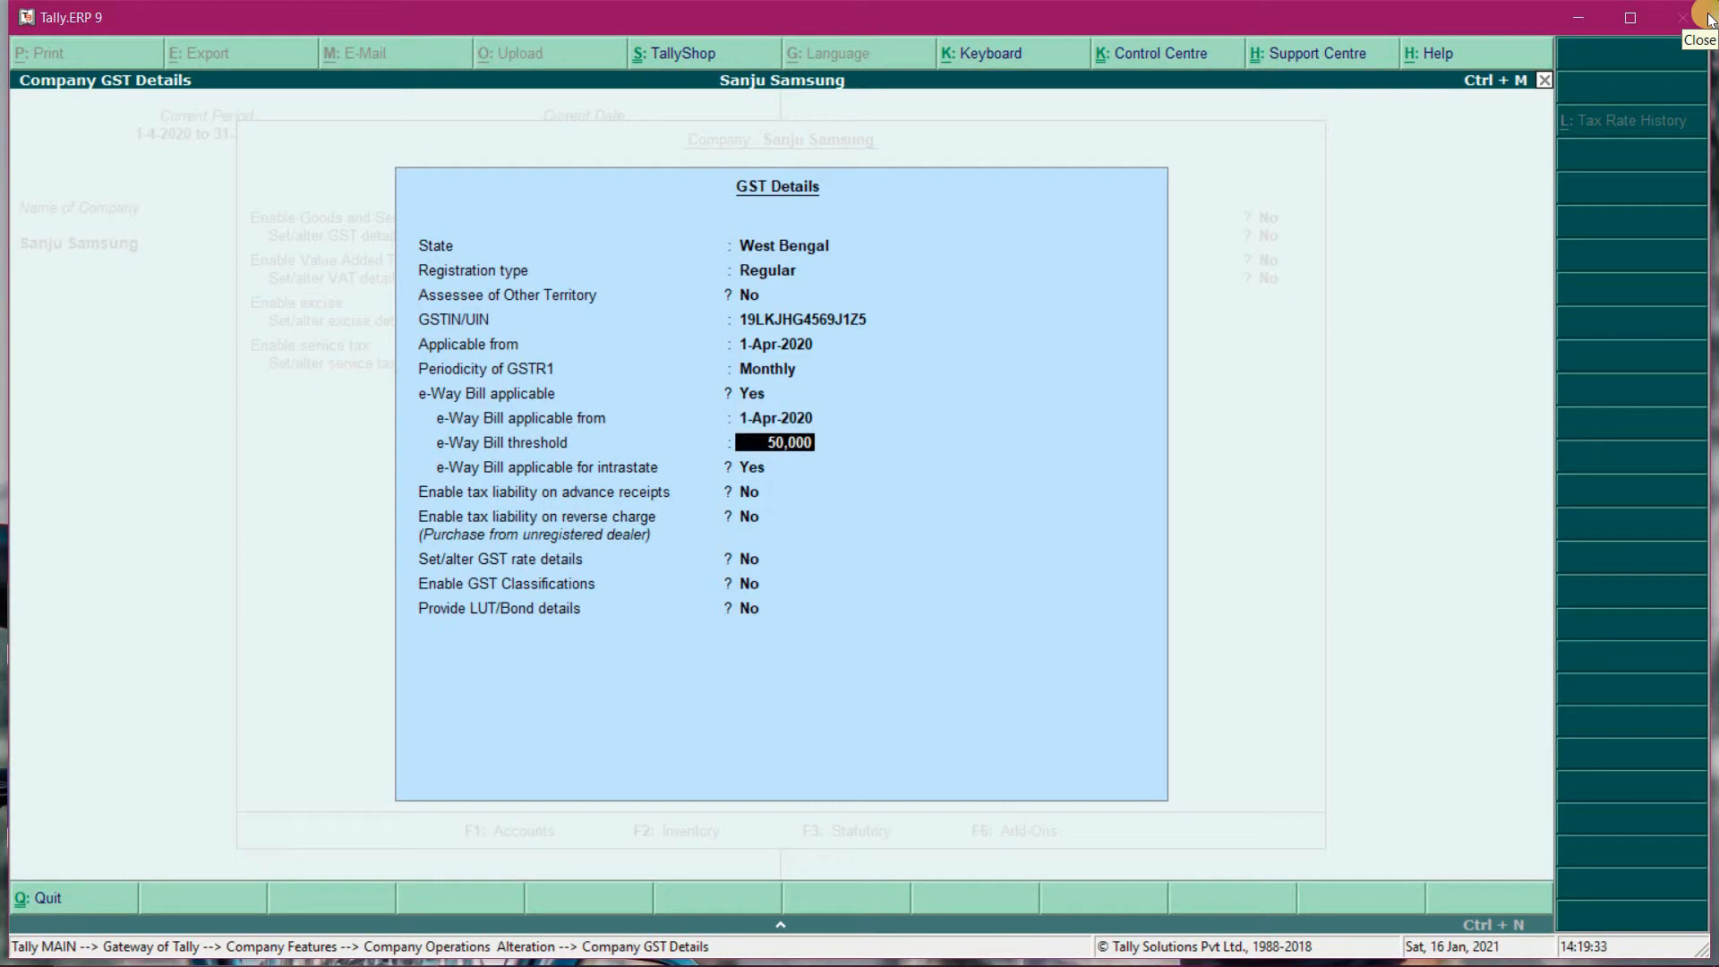
key(Return)
key(Return)
key(Return)
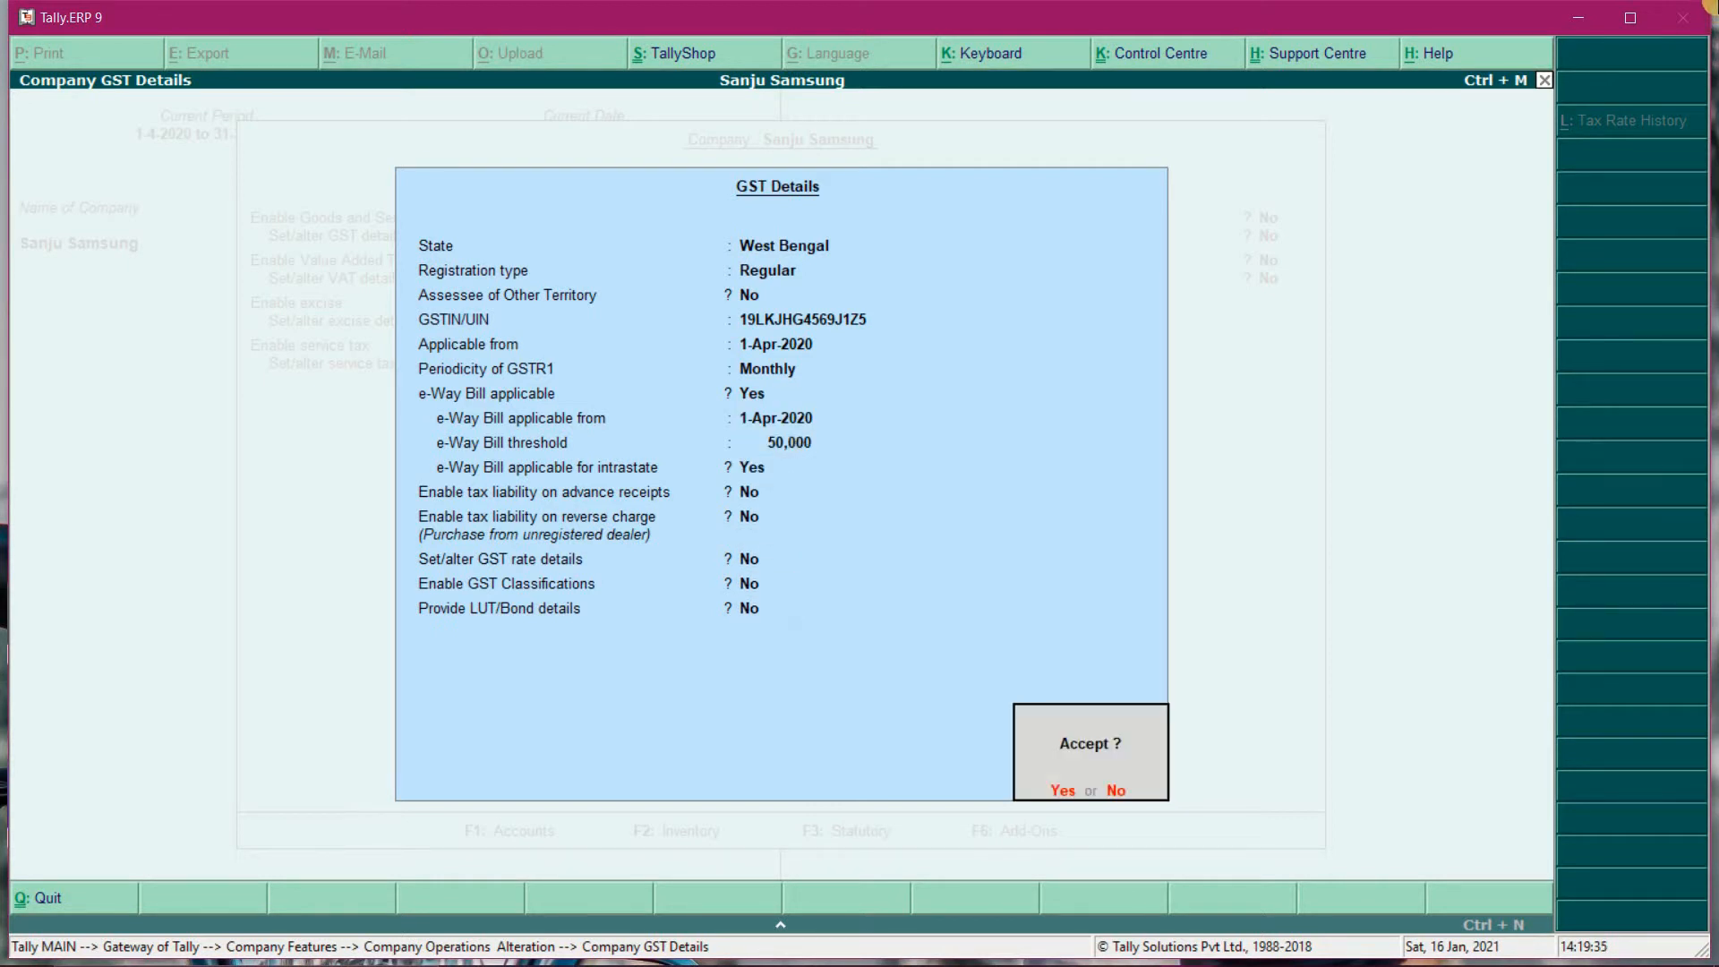
key(Return)
- Leave all other taxes at No, save the statutory and taxation settings, and return to the Gateway of Tally
key(Return)
key(Return)
key(Return)
key(Return)
key(Return)
key(Return)
key(Return)
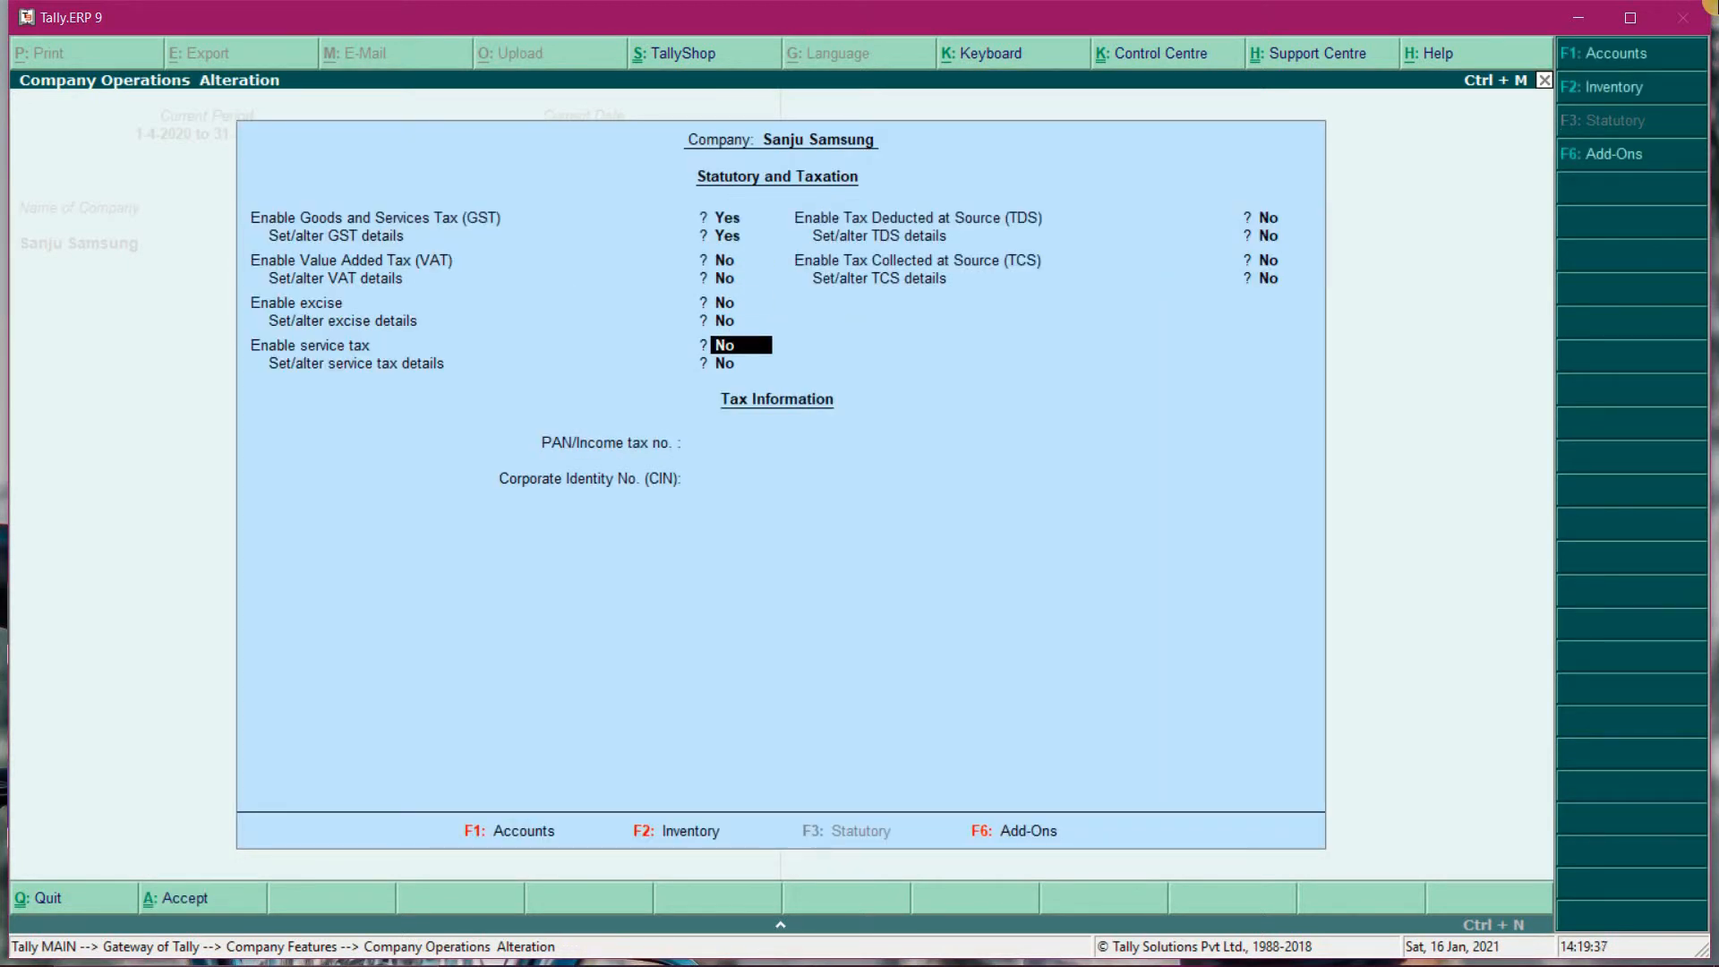
key(Return)
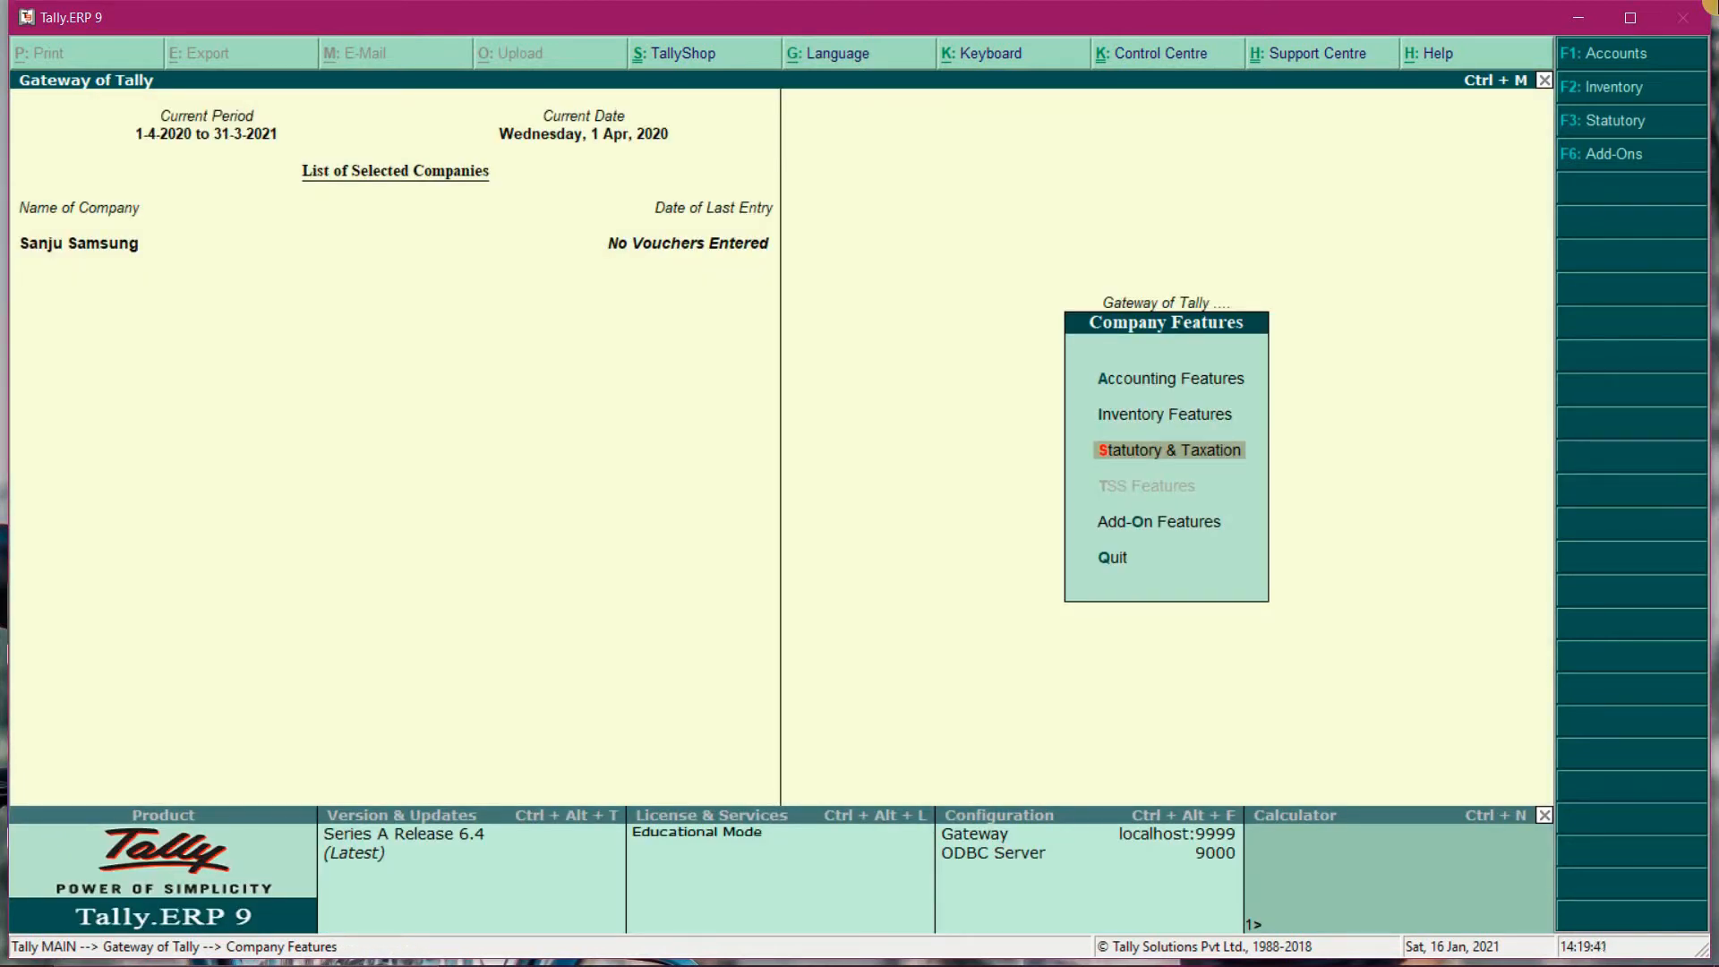
key(Escape)
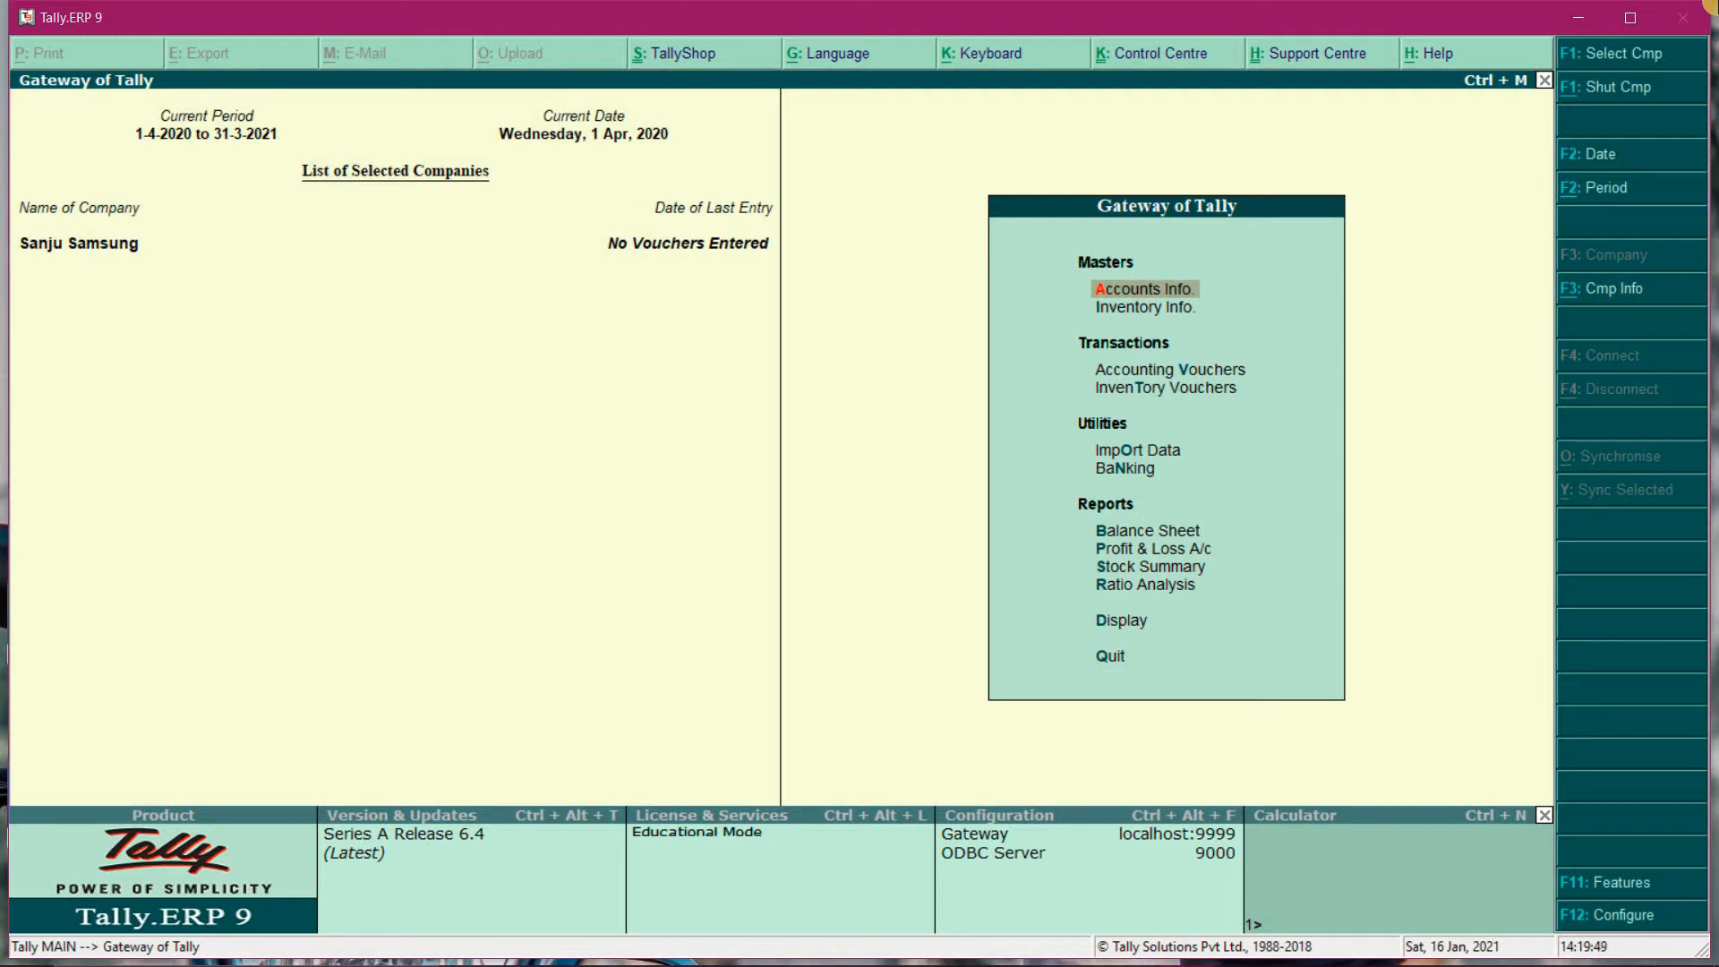
- Start creating a single ledger in Accounts Info. and name it Capital, without an alias
key(Return)
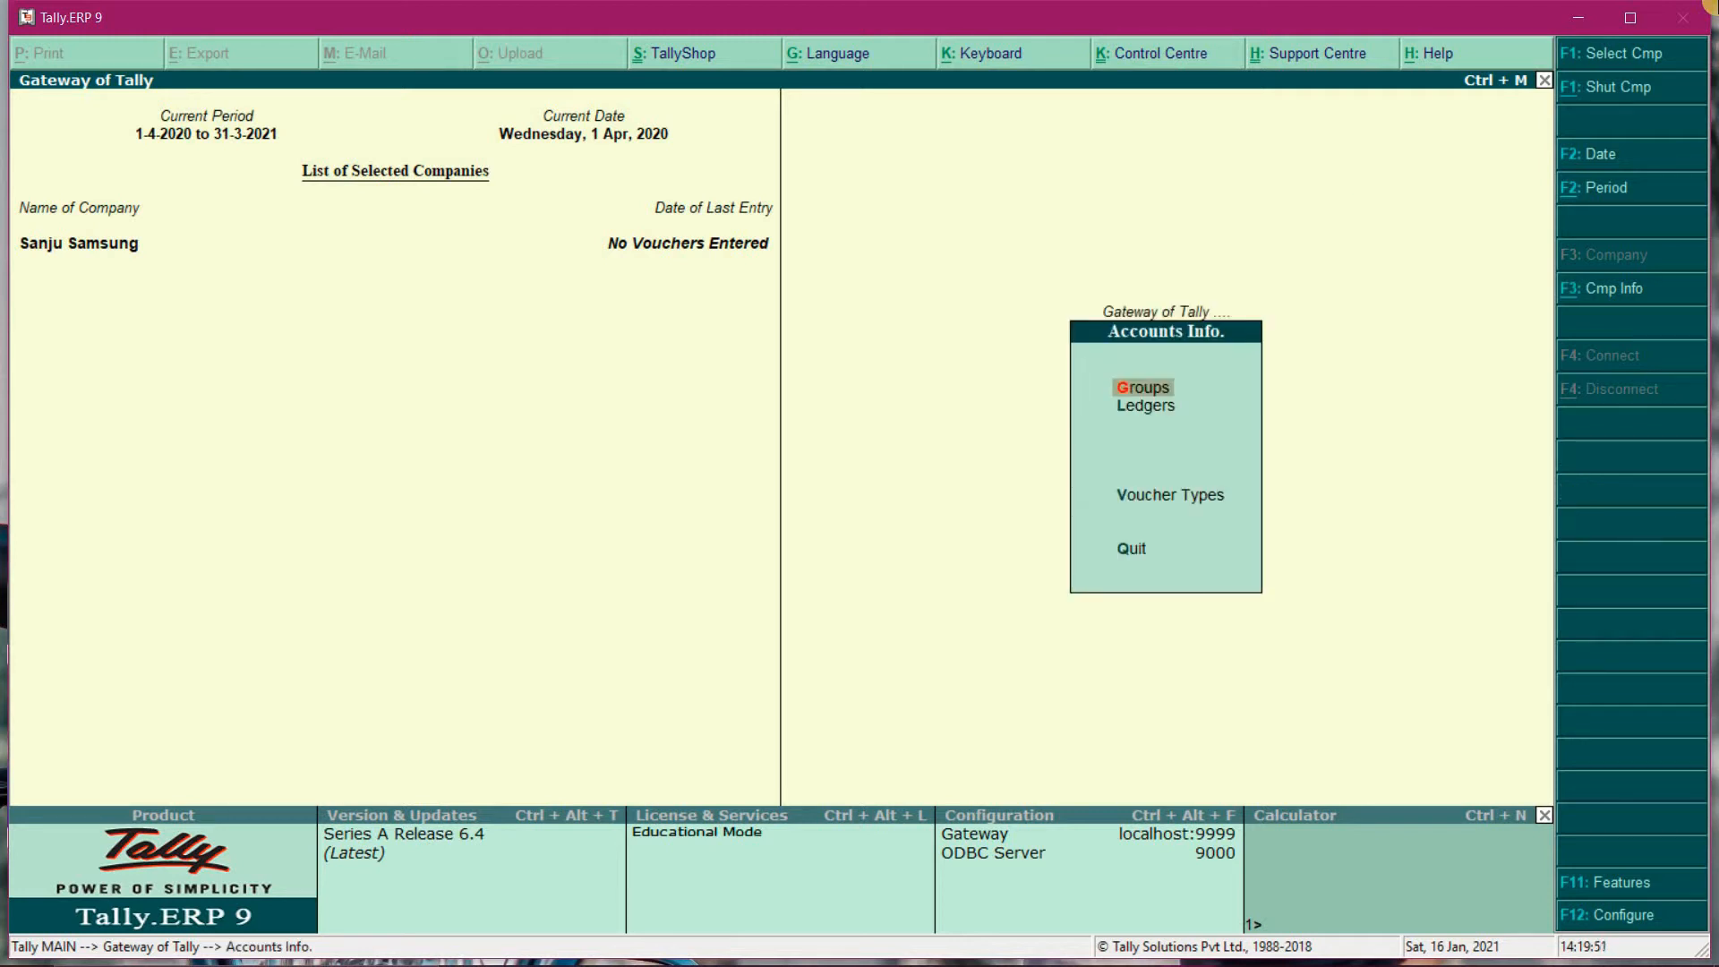
key(Down)
key(Return)
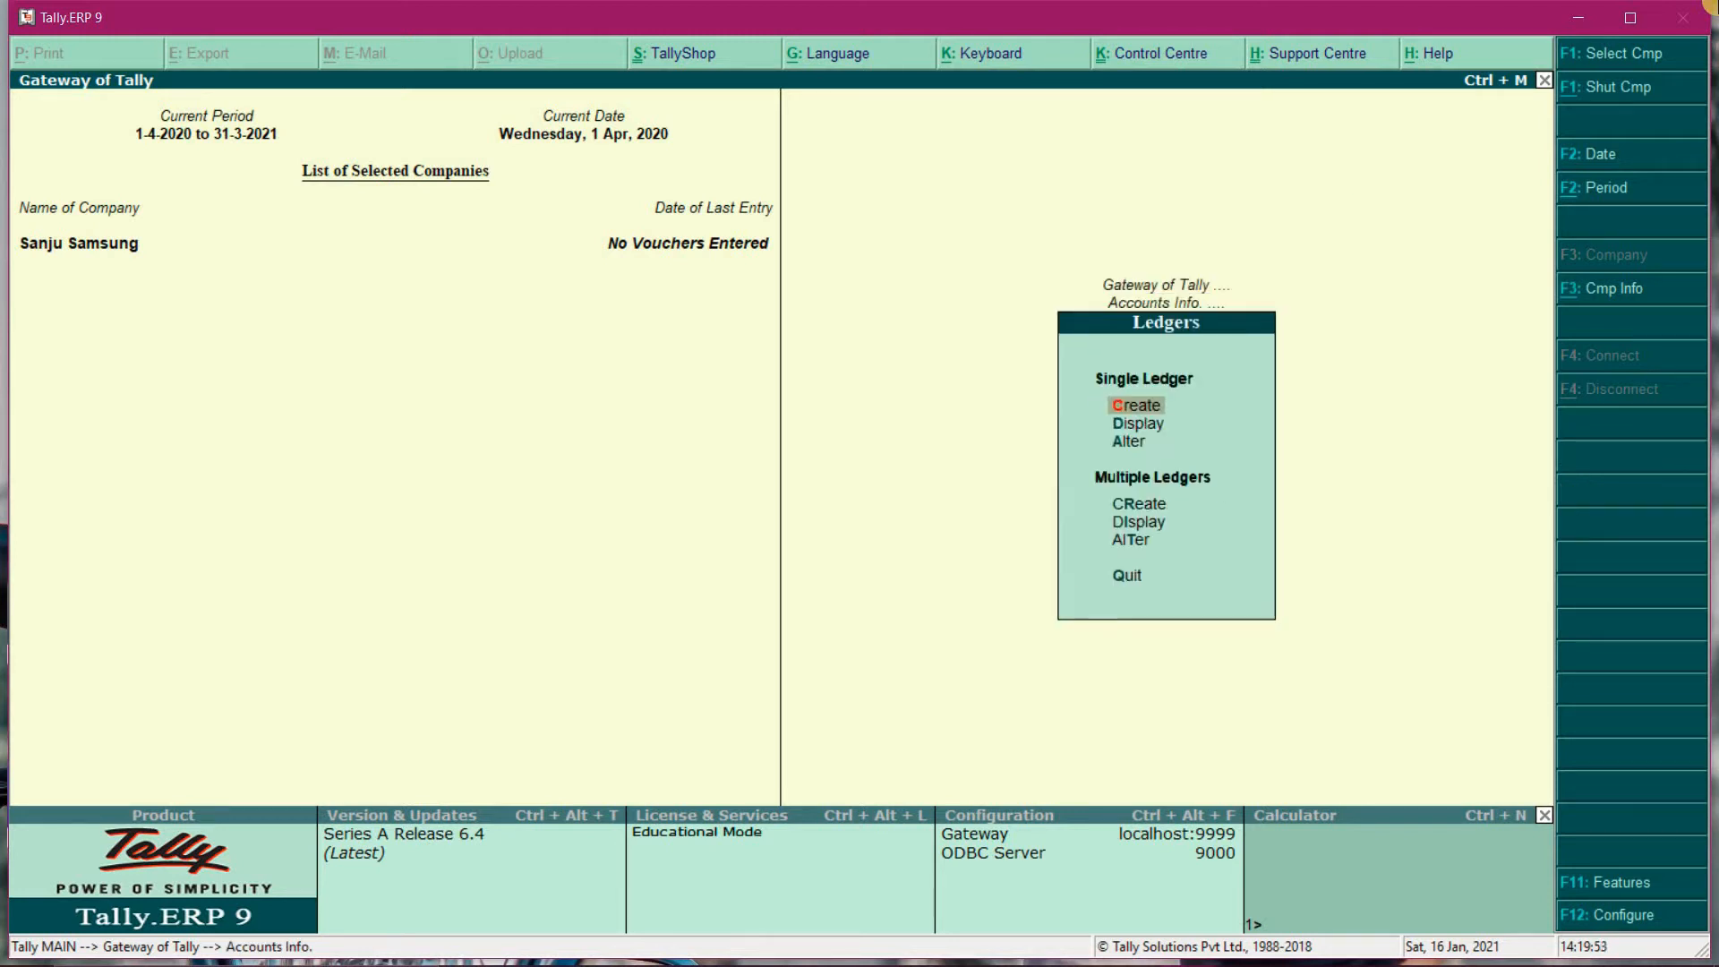
key(Return)
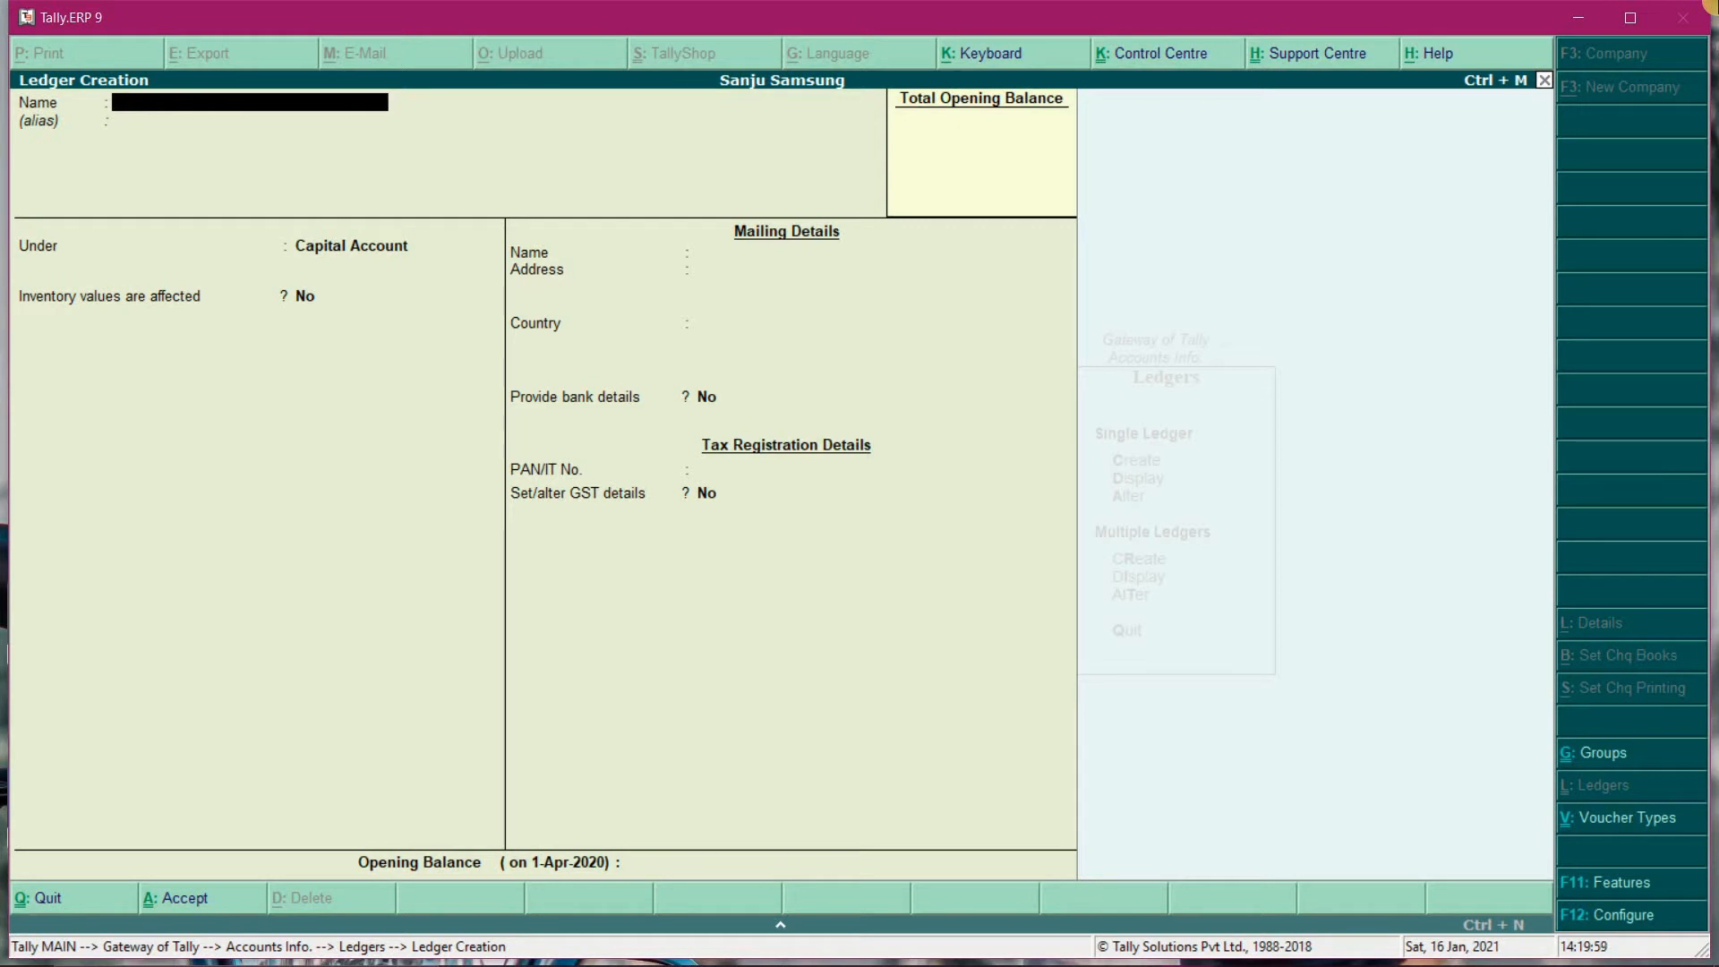
text(Capital)
key(Return)
key(Return)
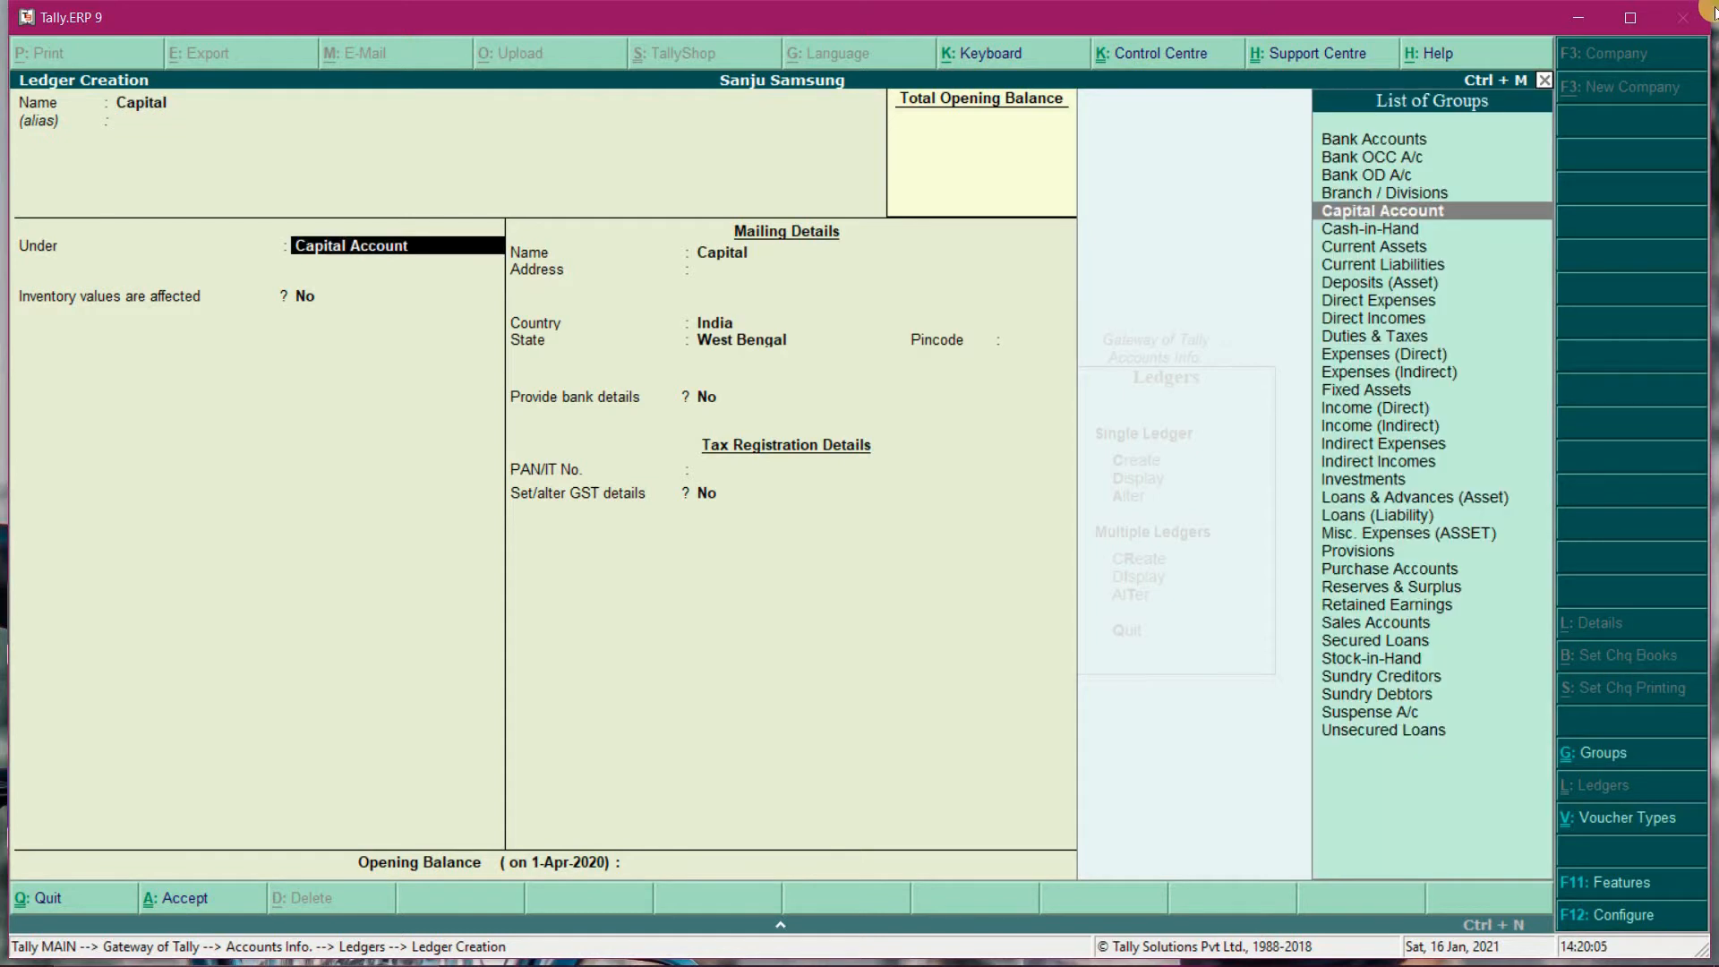
- Place the Capital ledger under Capital Account, keep the default mailing, bank and tax details, and save it
key(Return)
key(Return)
key(Return)
key(Return)
key(Return)
key(Return)
key(Return)
key(Return)
key(Return)
key(Return)
key(Return)
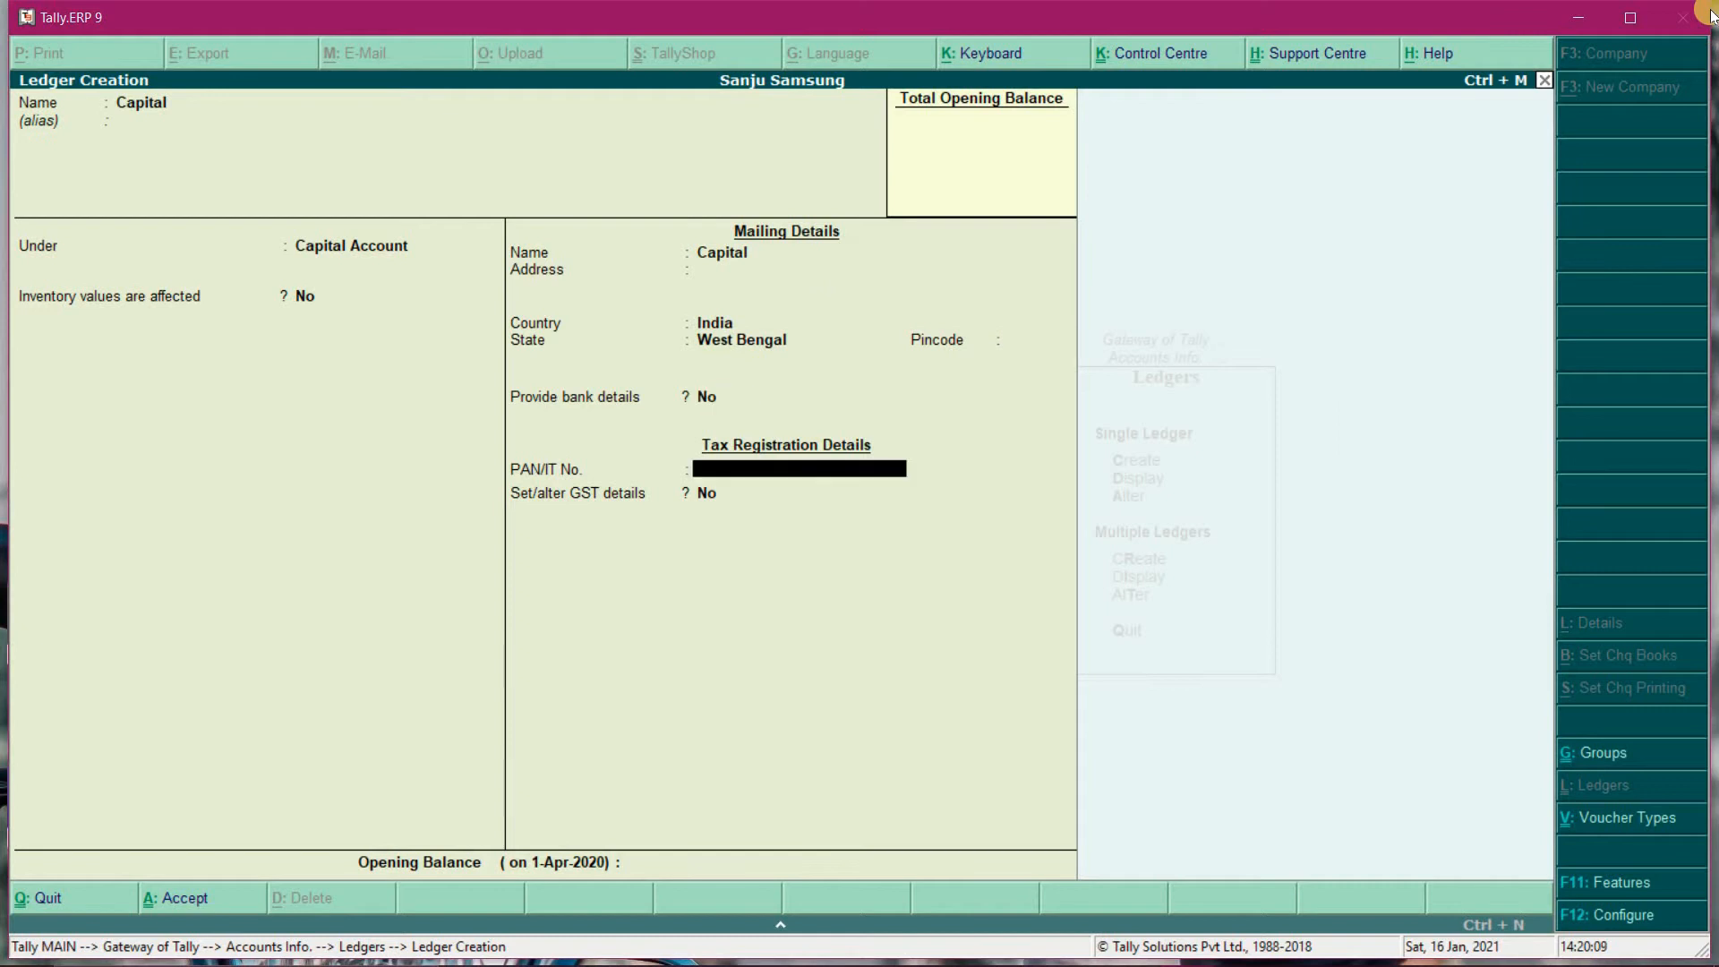
key(Return)
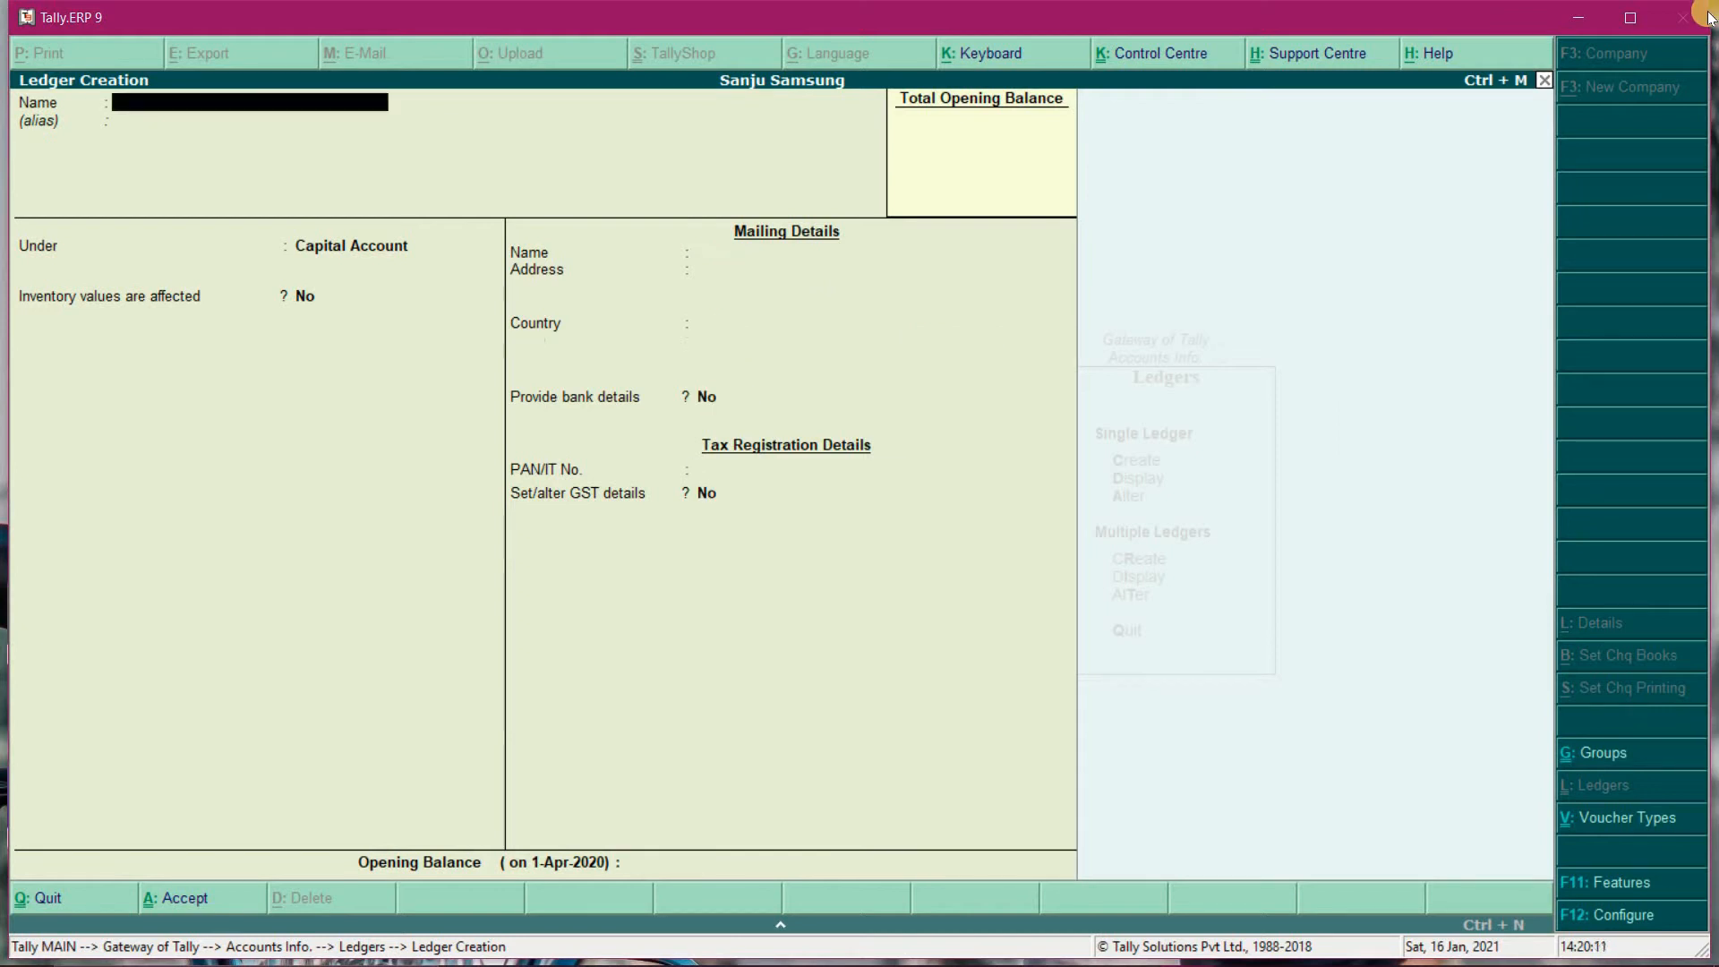
- Name a new ledger Purchase under Purchase Accounts, with inventory values affected, ledger type Not Applicable and GST Applicable
text(Purchase)
key(Return)
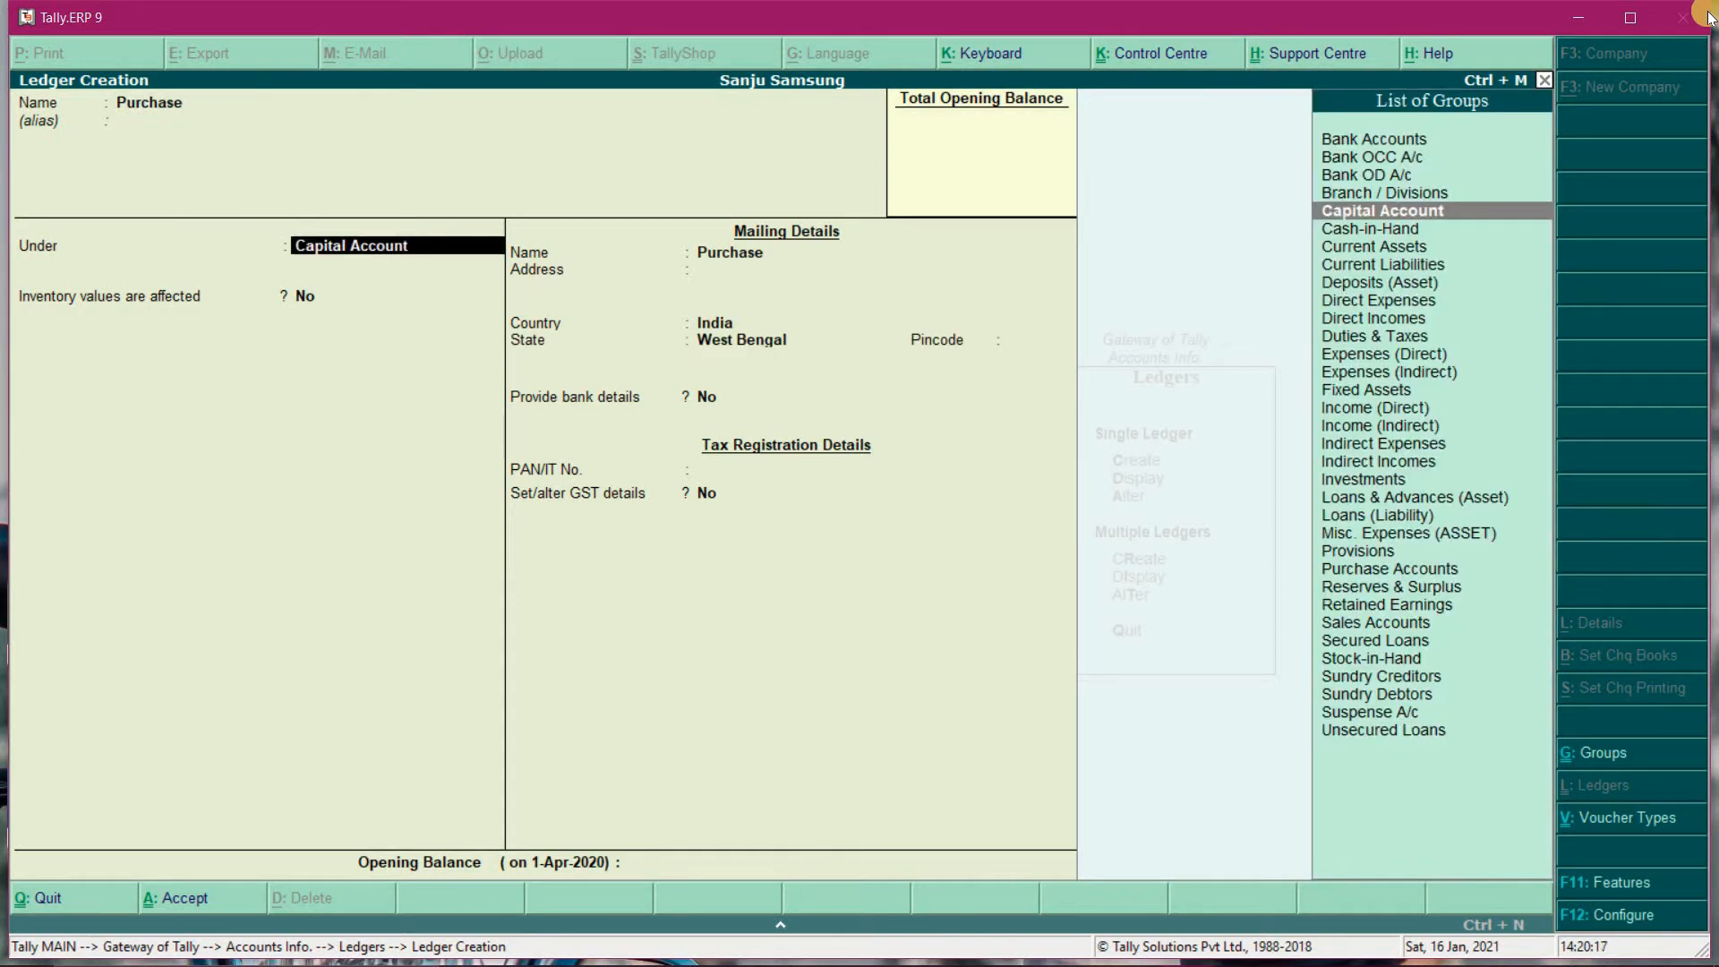
text(Pu)
key(Return)
key(Return)
key(Return)
key(Return)
key(Return)
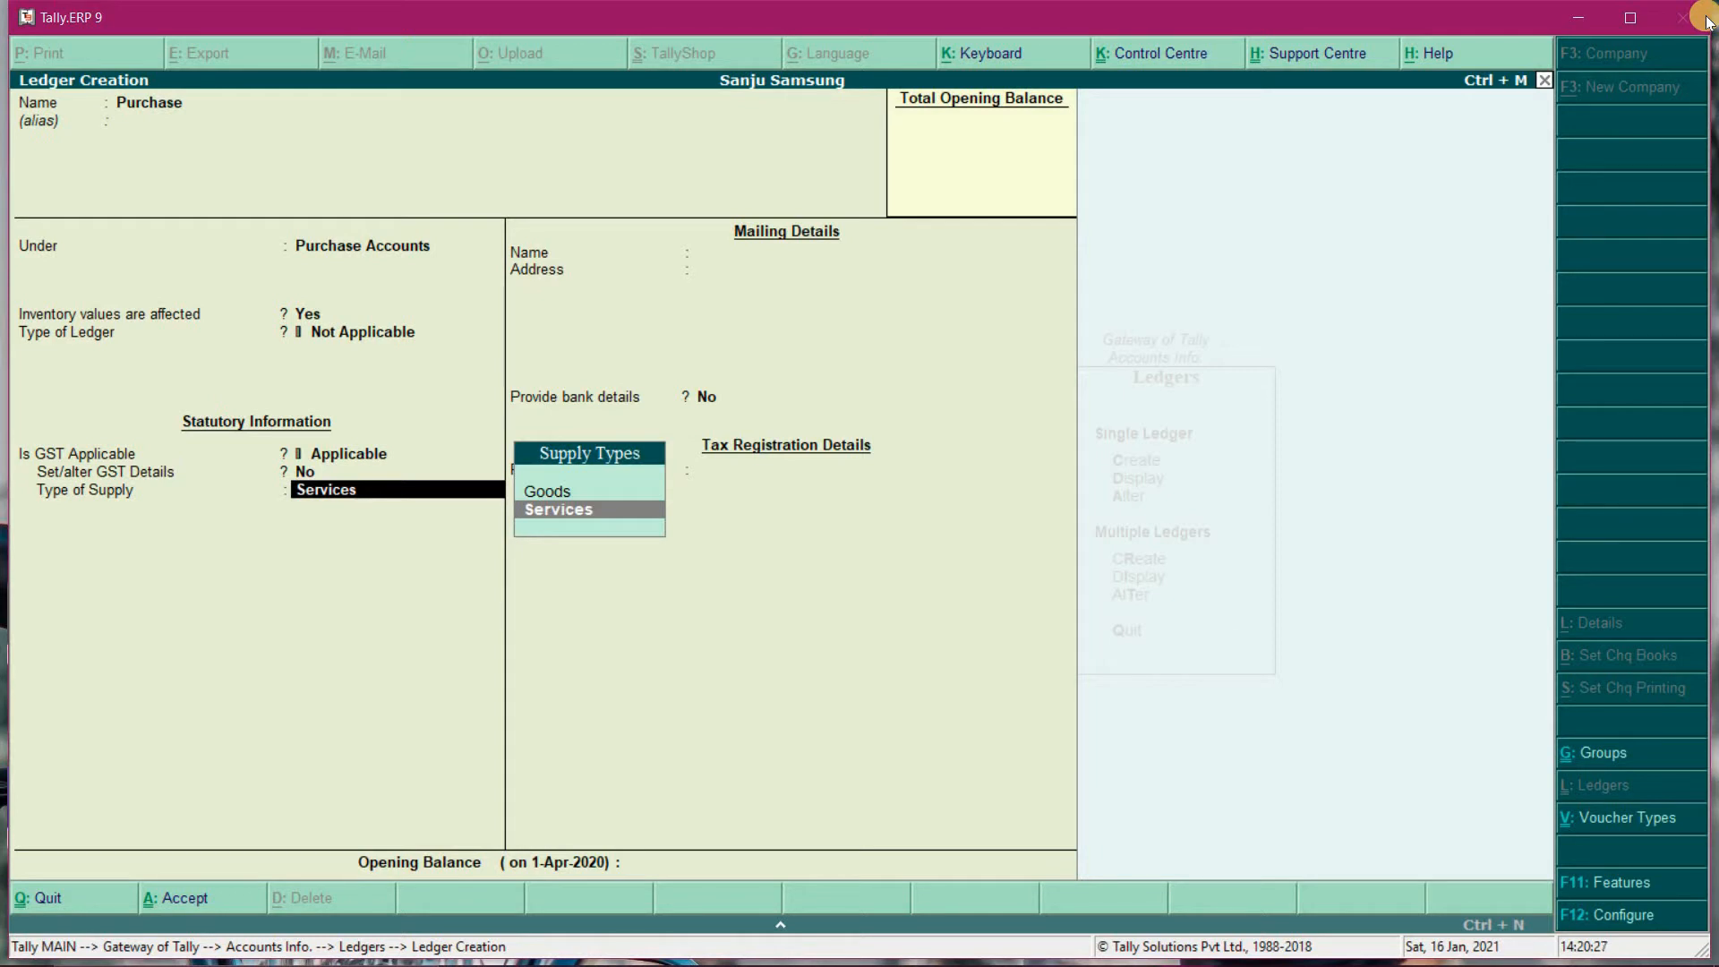
- Set the Purchase ledger's type of supply to Goods and save the ledger without an opening balance
key(Up)
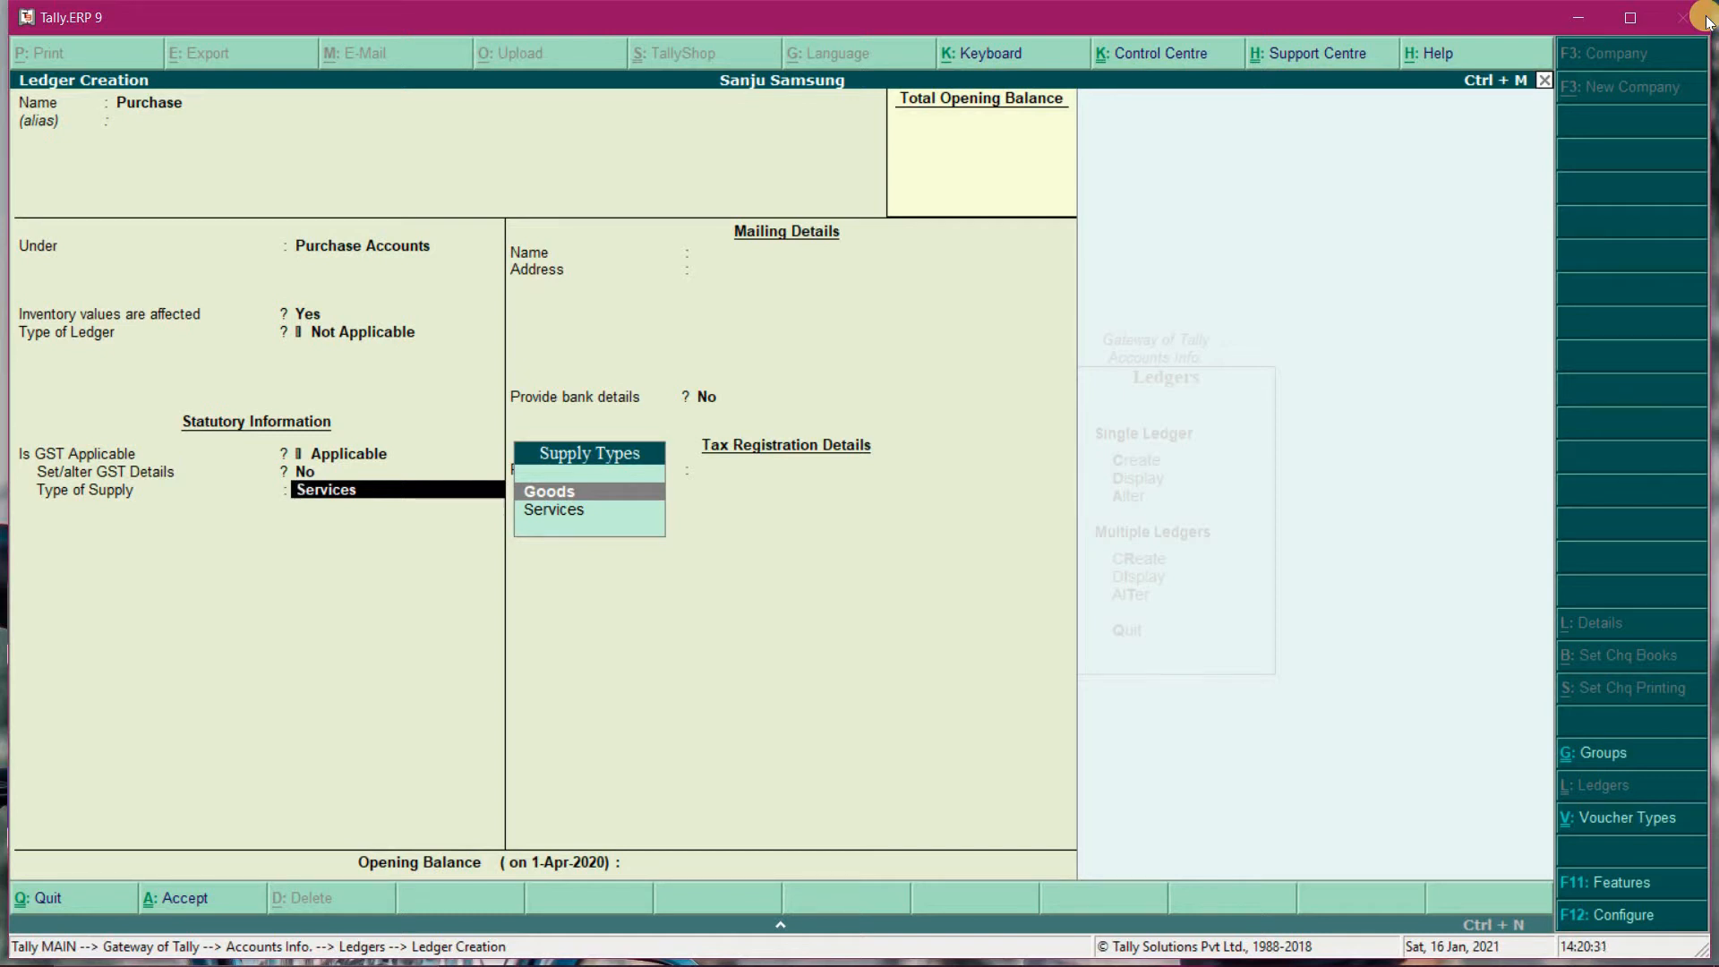
key(Return)
key(Return)
key(Return)
key(Return)
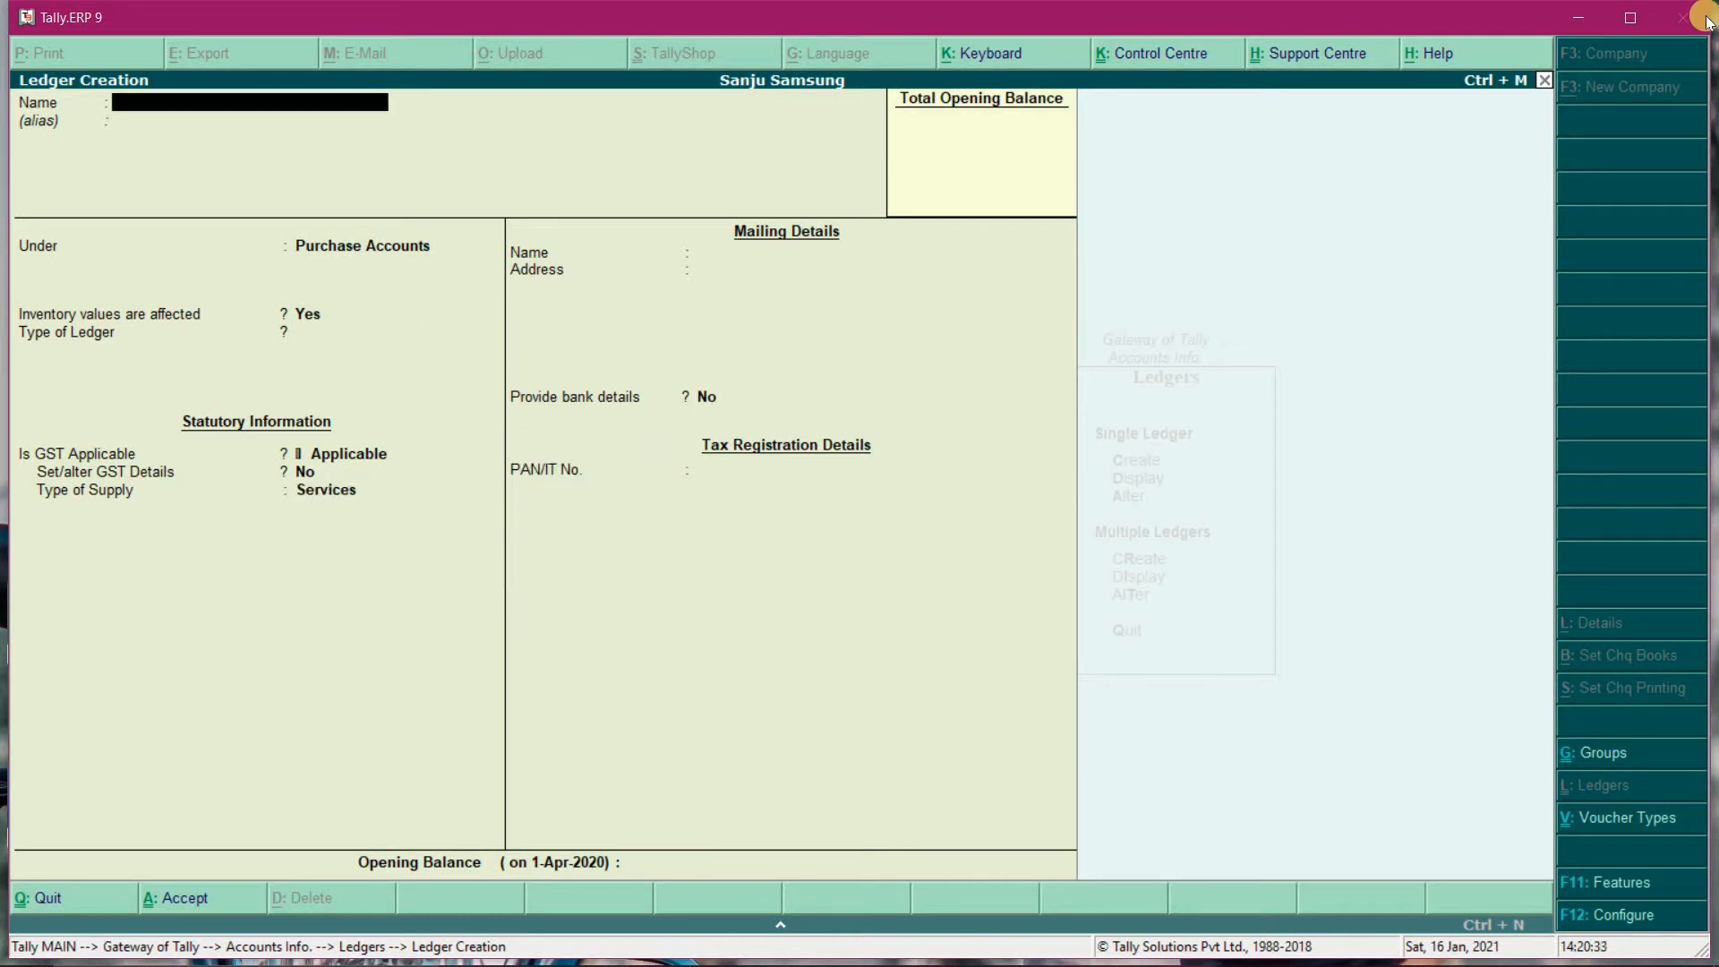
- Name a new ledger Sales under Sales Accounts, with inventory values affected, ledger type Not Applicable and GST Applicable
text(Sales)
key(Return)
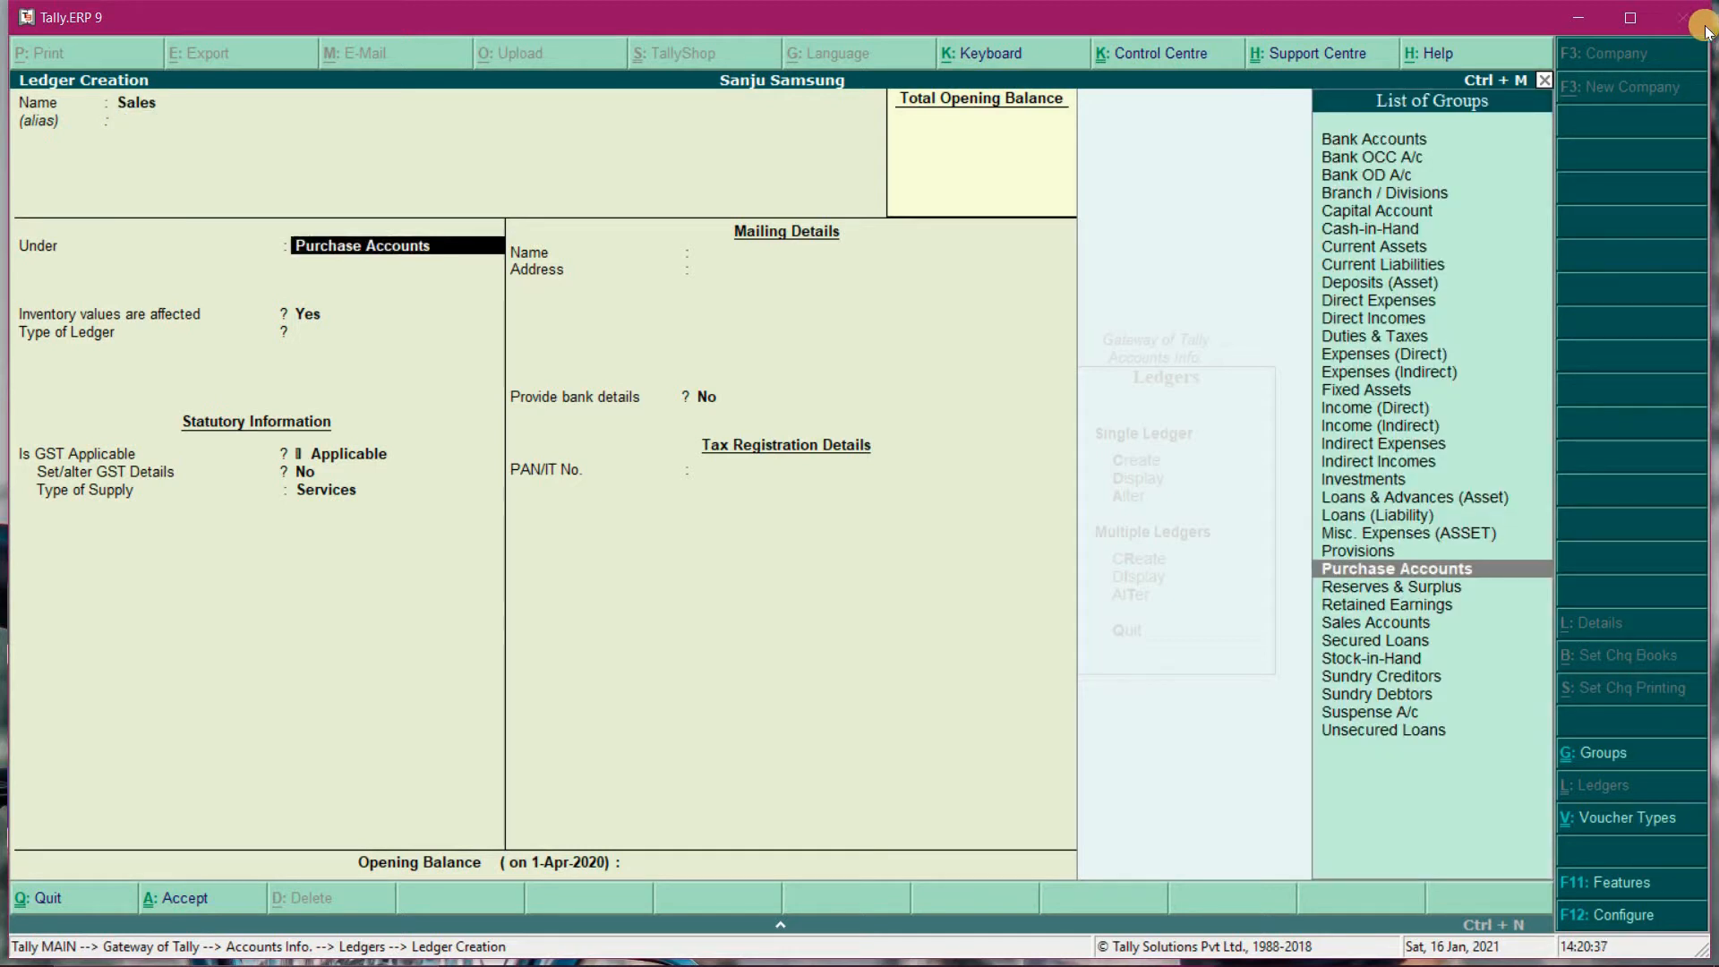
text(Sa)
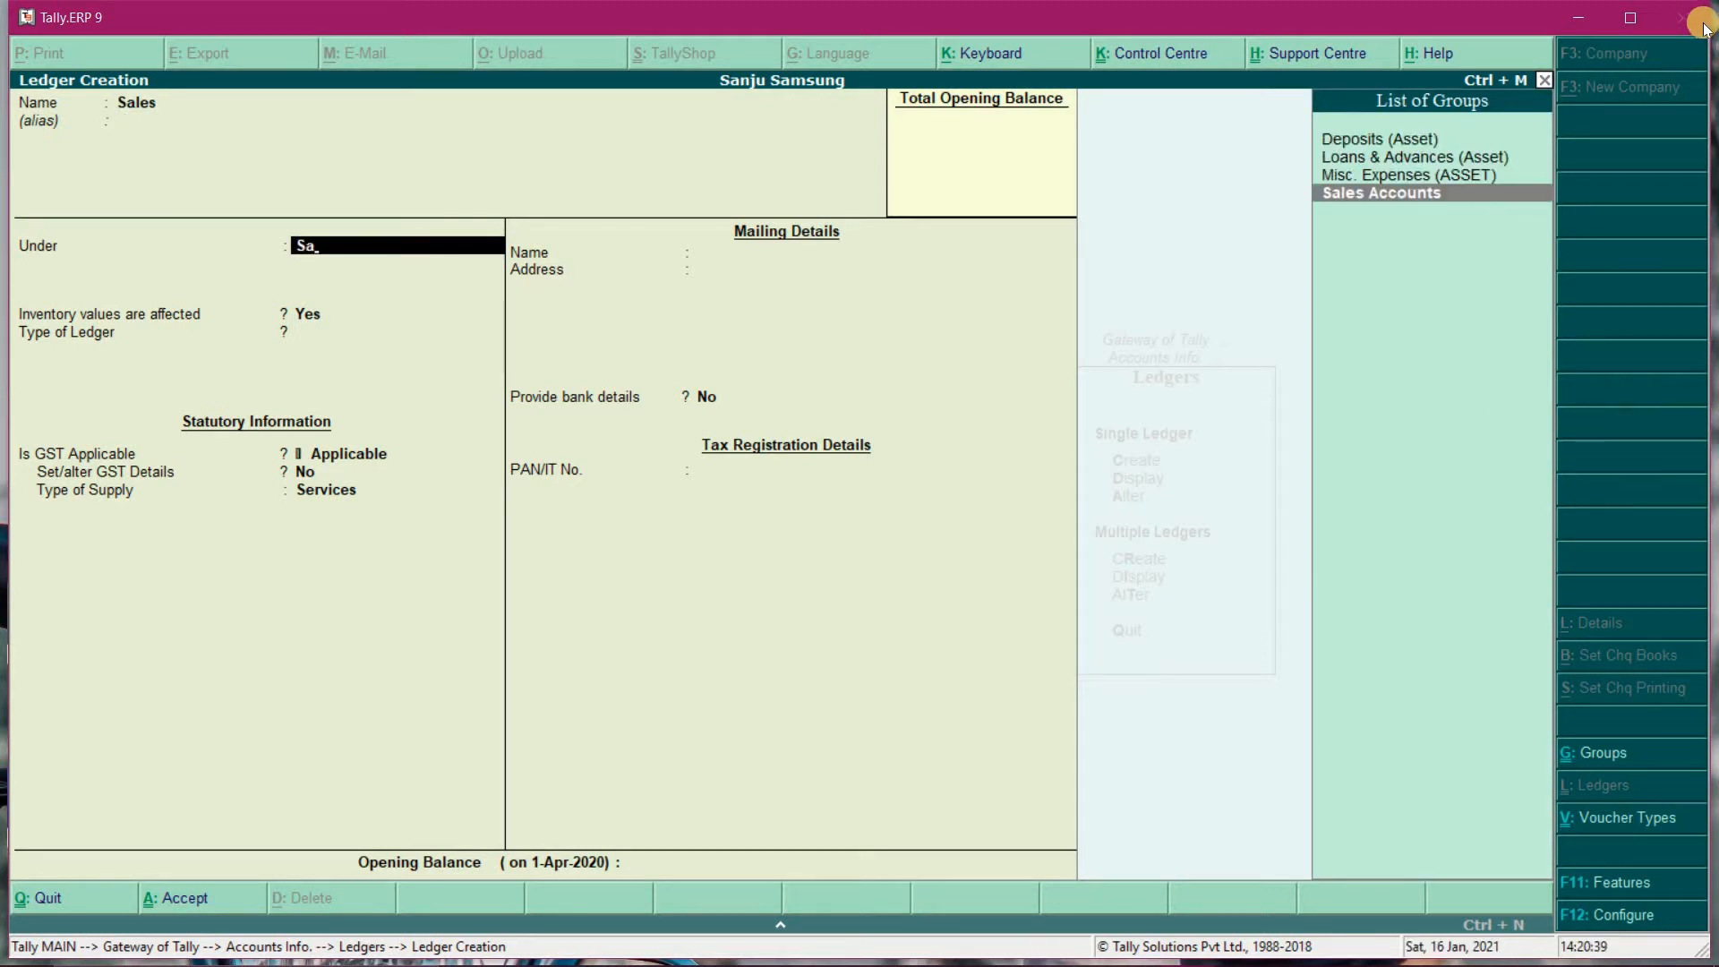
key(Return)
key(Return)
key(Return)
key(Return)
key(Return)
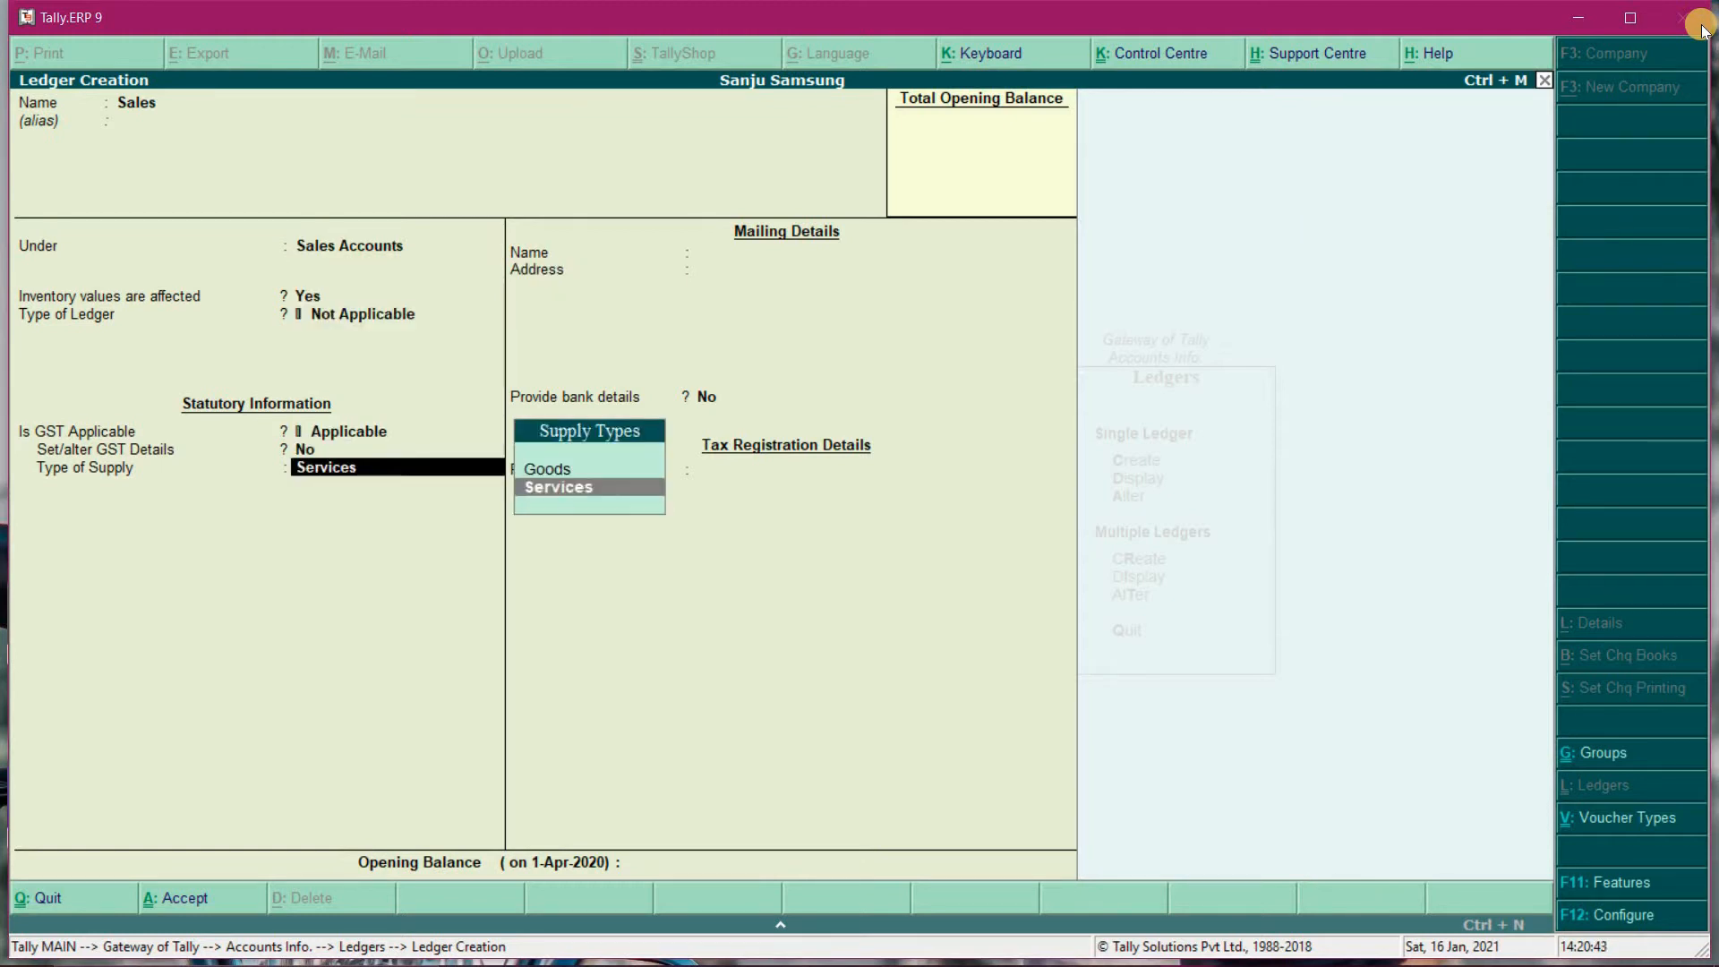
- Set the Sales ledger's type of supply to Goods and save the ledger without an opening balance
key(Up)
key(Return)
key(Return)
key(Return)
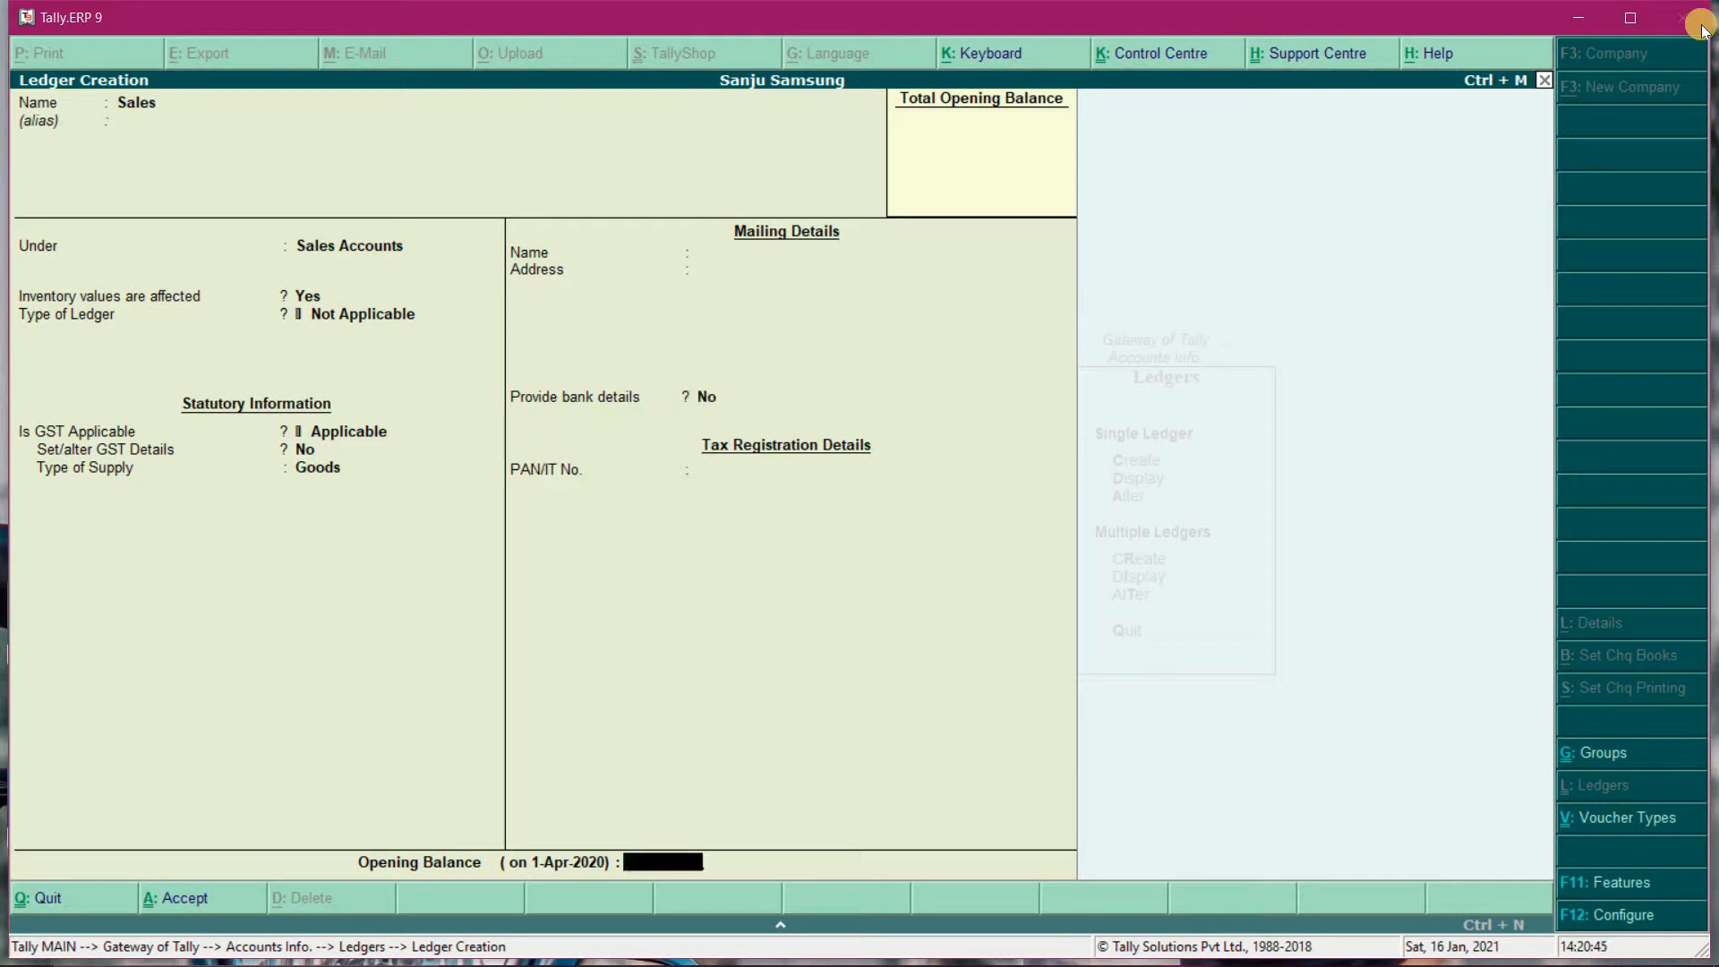
key(Return)
key(Return)
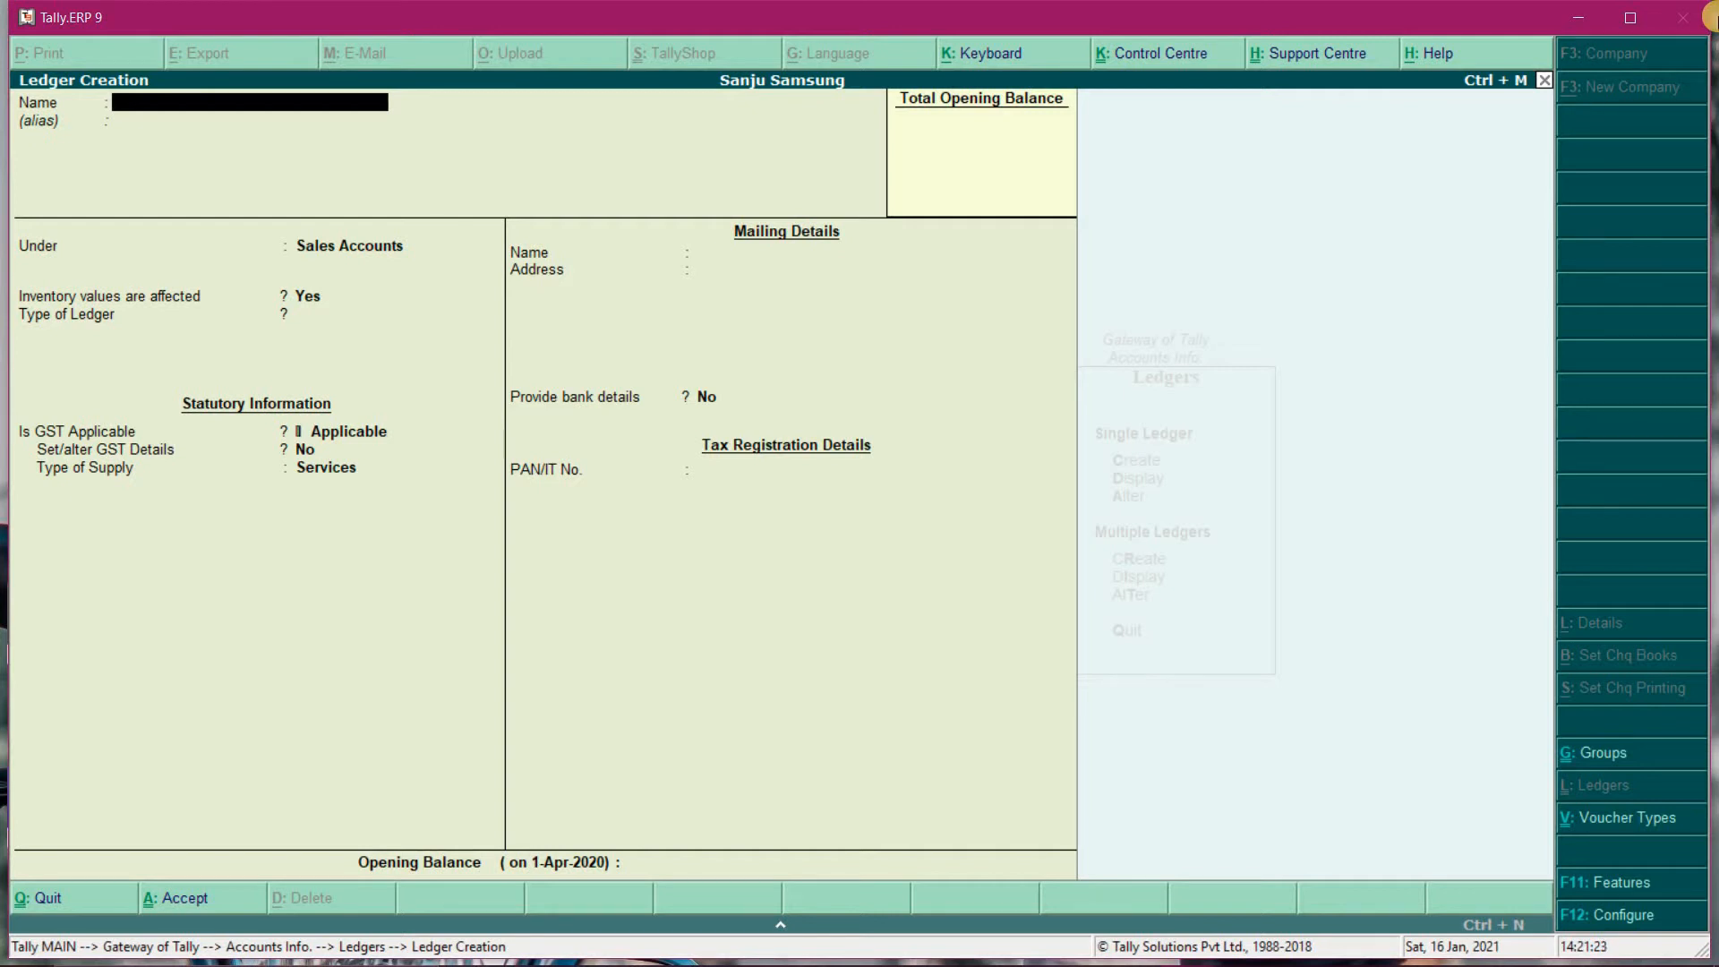
- Name a new ledger CGST, leave its alias empty, and place it under Duties & Taxes
text(CGST)
key(Return)
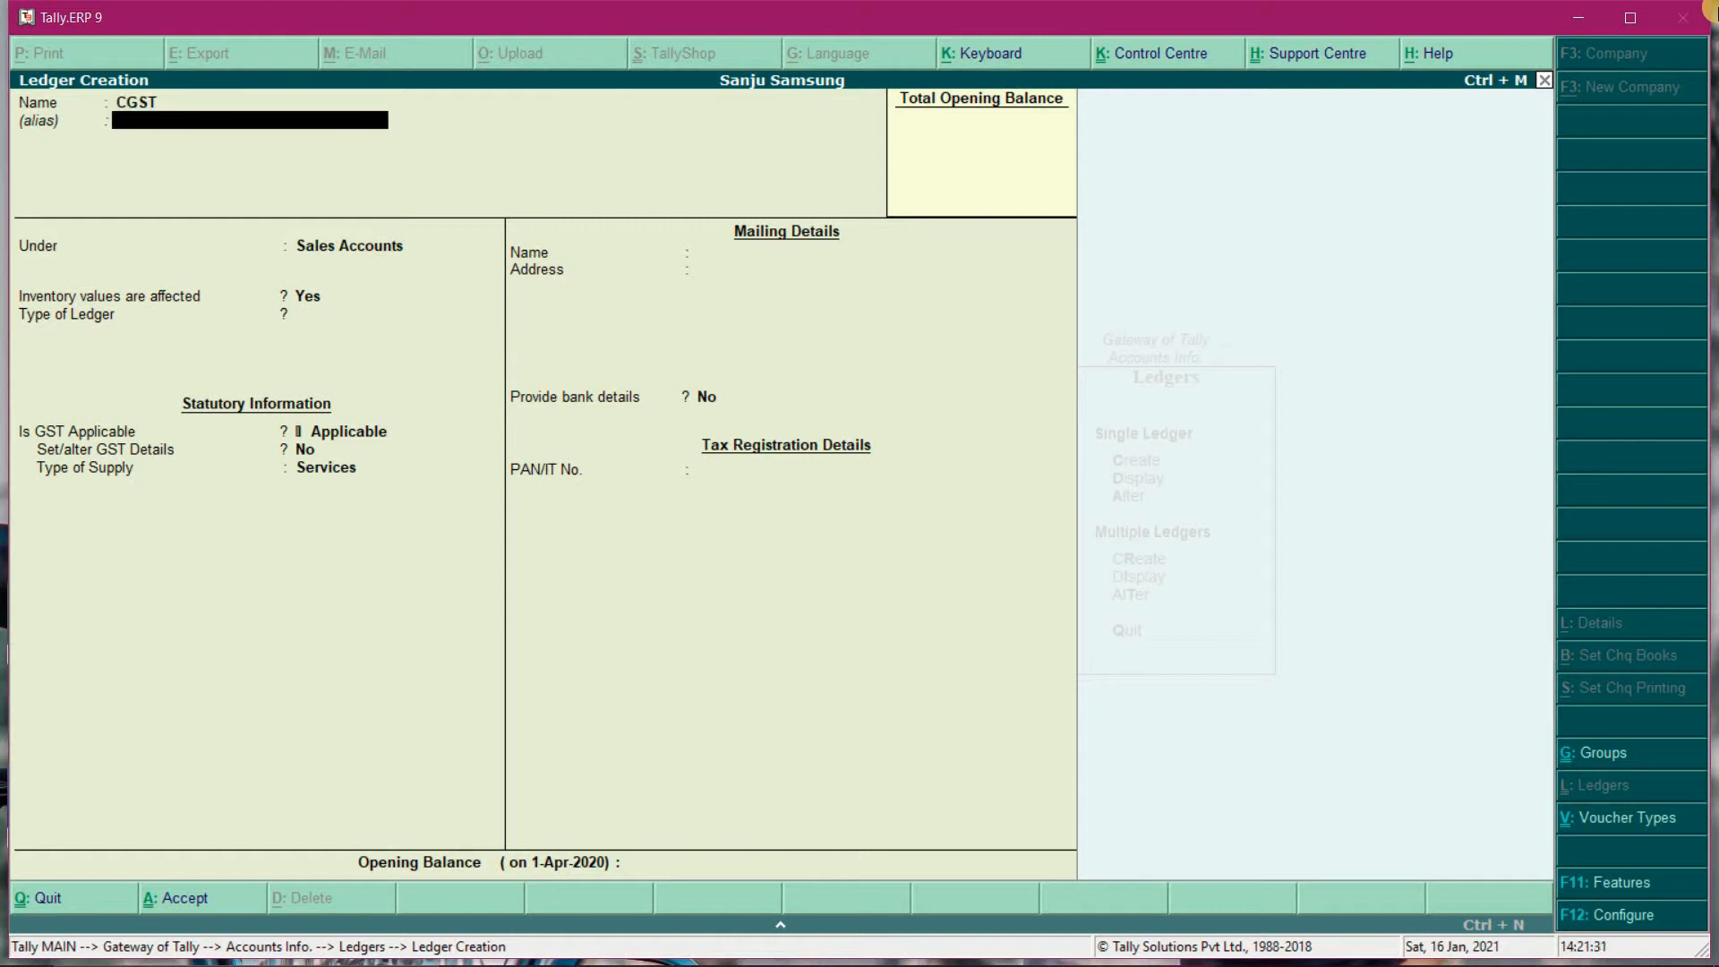
key(Return)
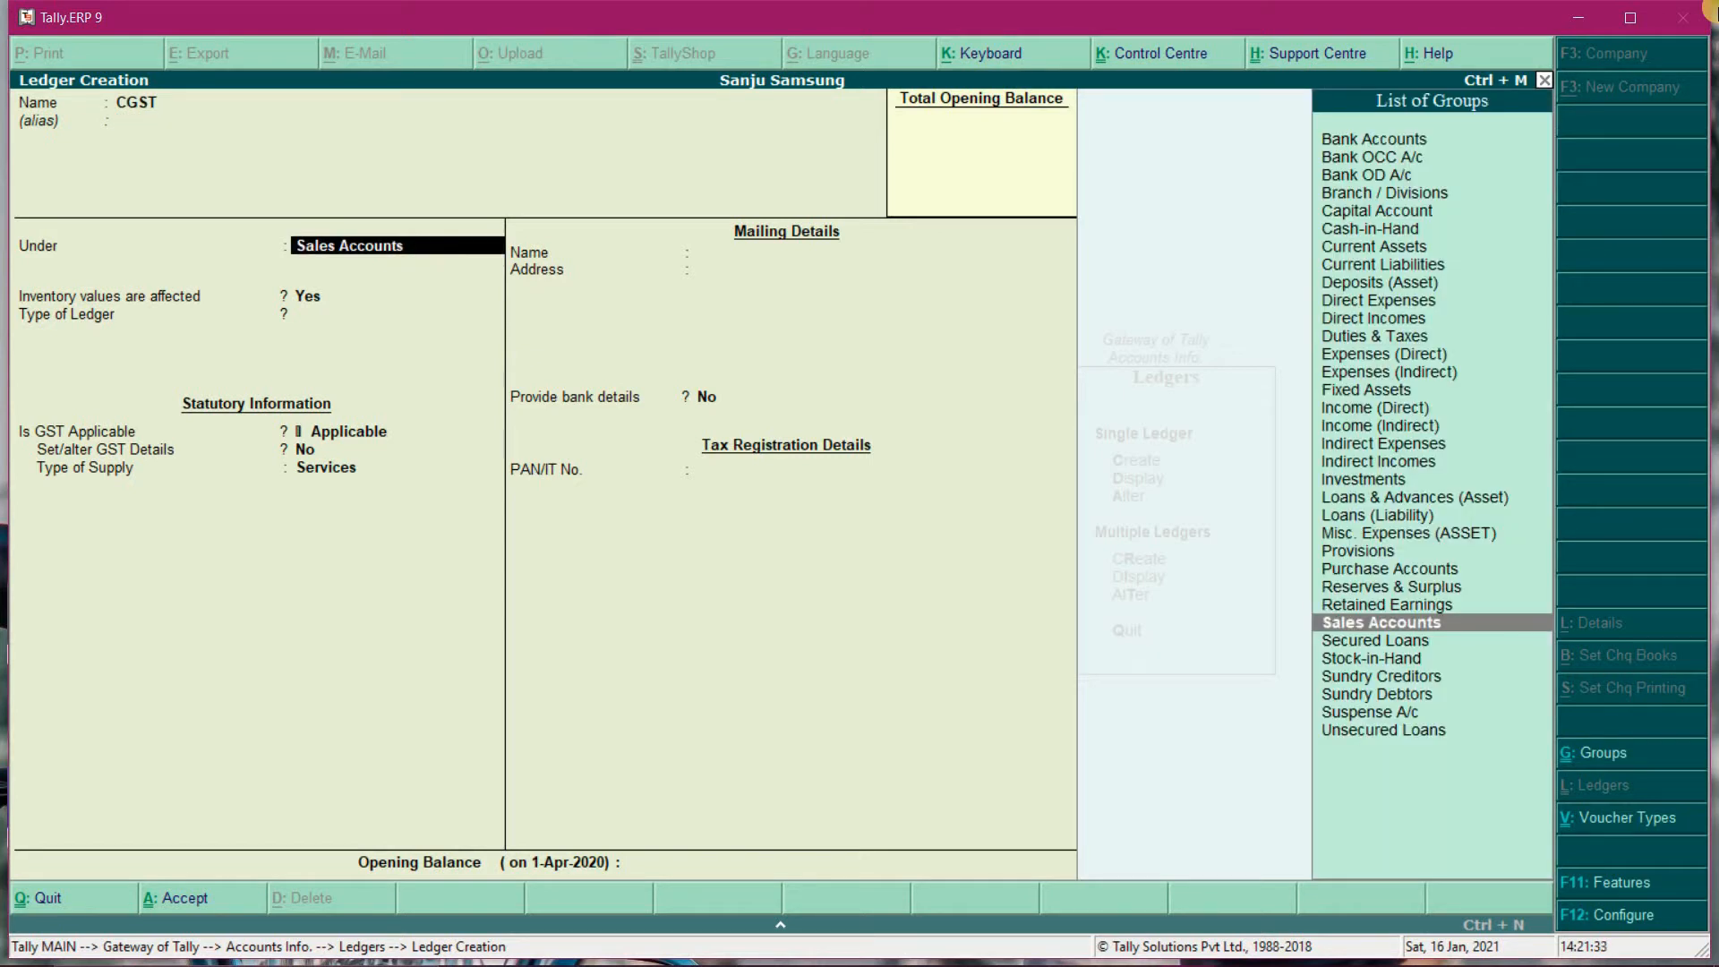
text(Du)
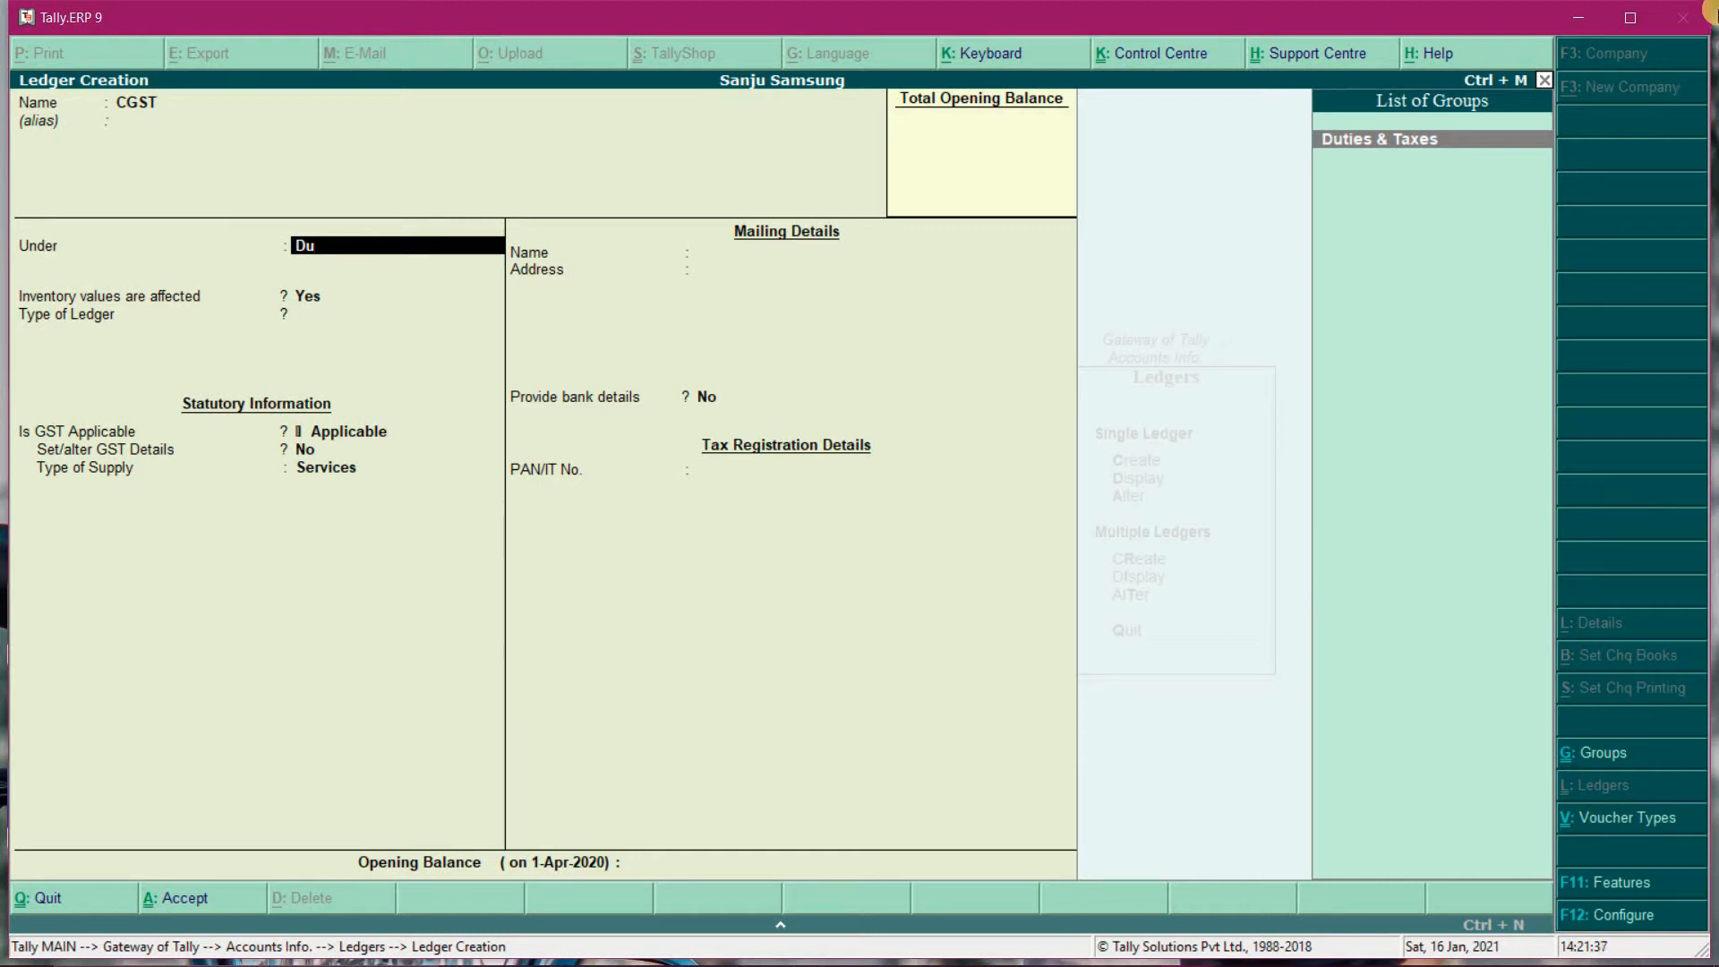
key(Return)
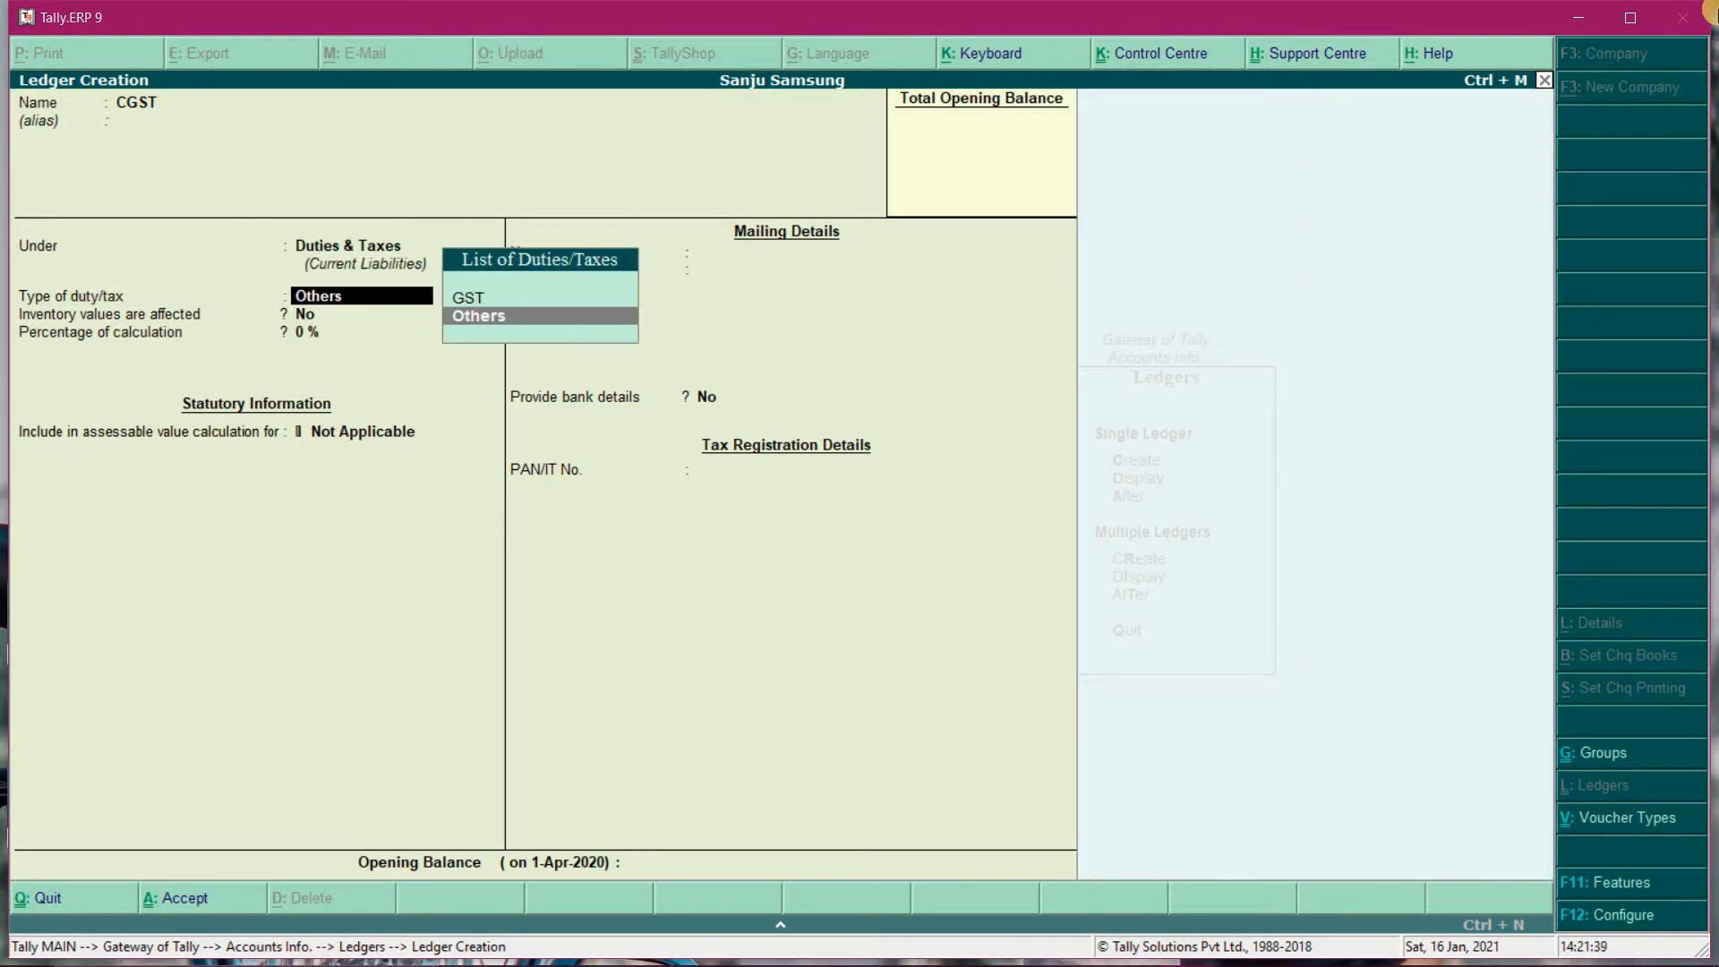
- Set the CGST ledger's duty type to GST and tax type to Central Tax, keeping 0% as the calculation percentage
key(Up)
key(Return)
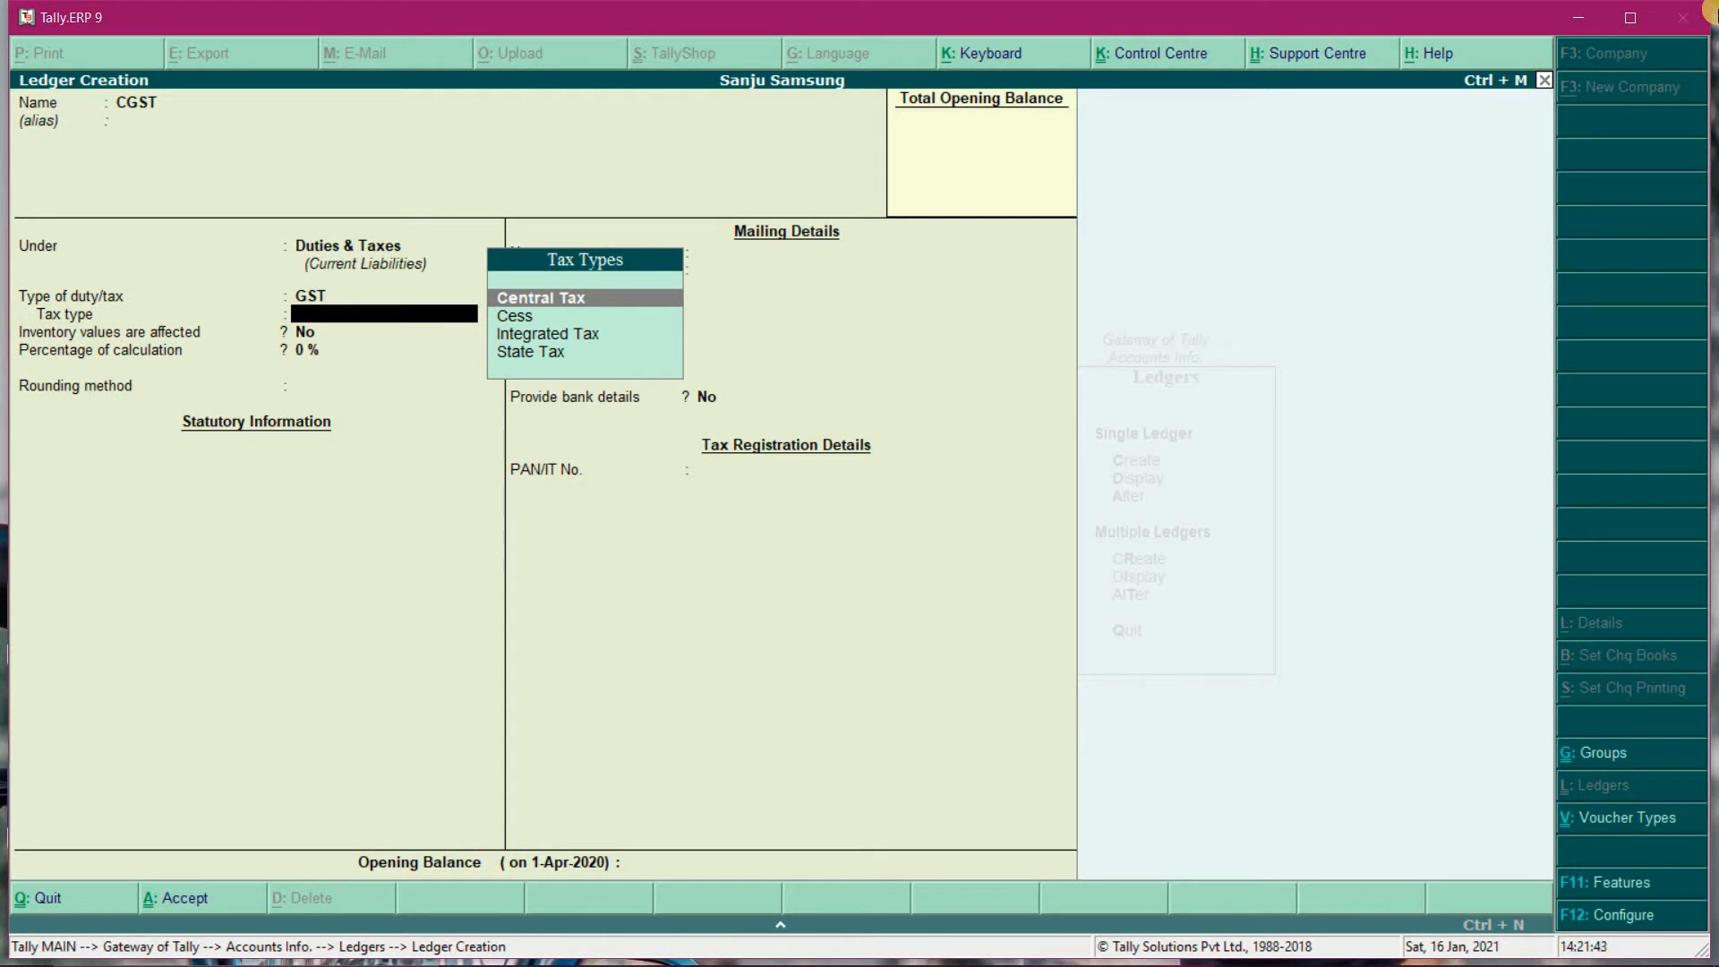
key(Return)
key(Return)
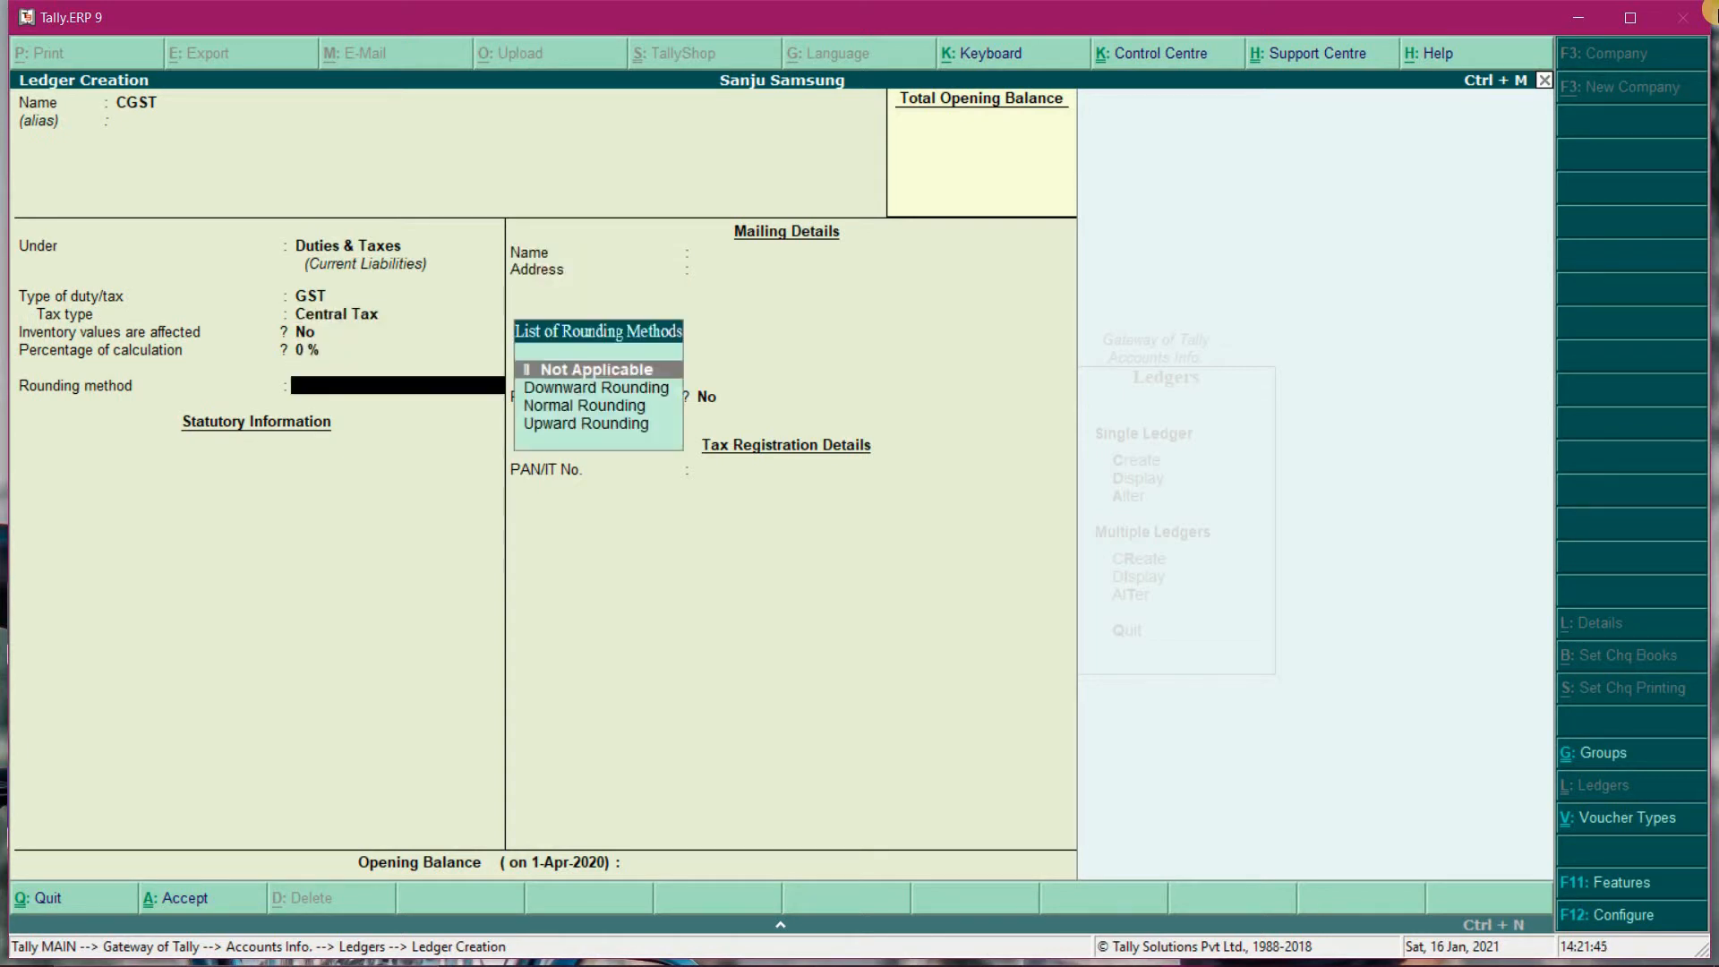
- Apply Normal Rounding with a limit of 0 to the CGST ledger and save it without an opening balance
key(Down)
key(Down)
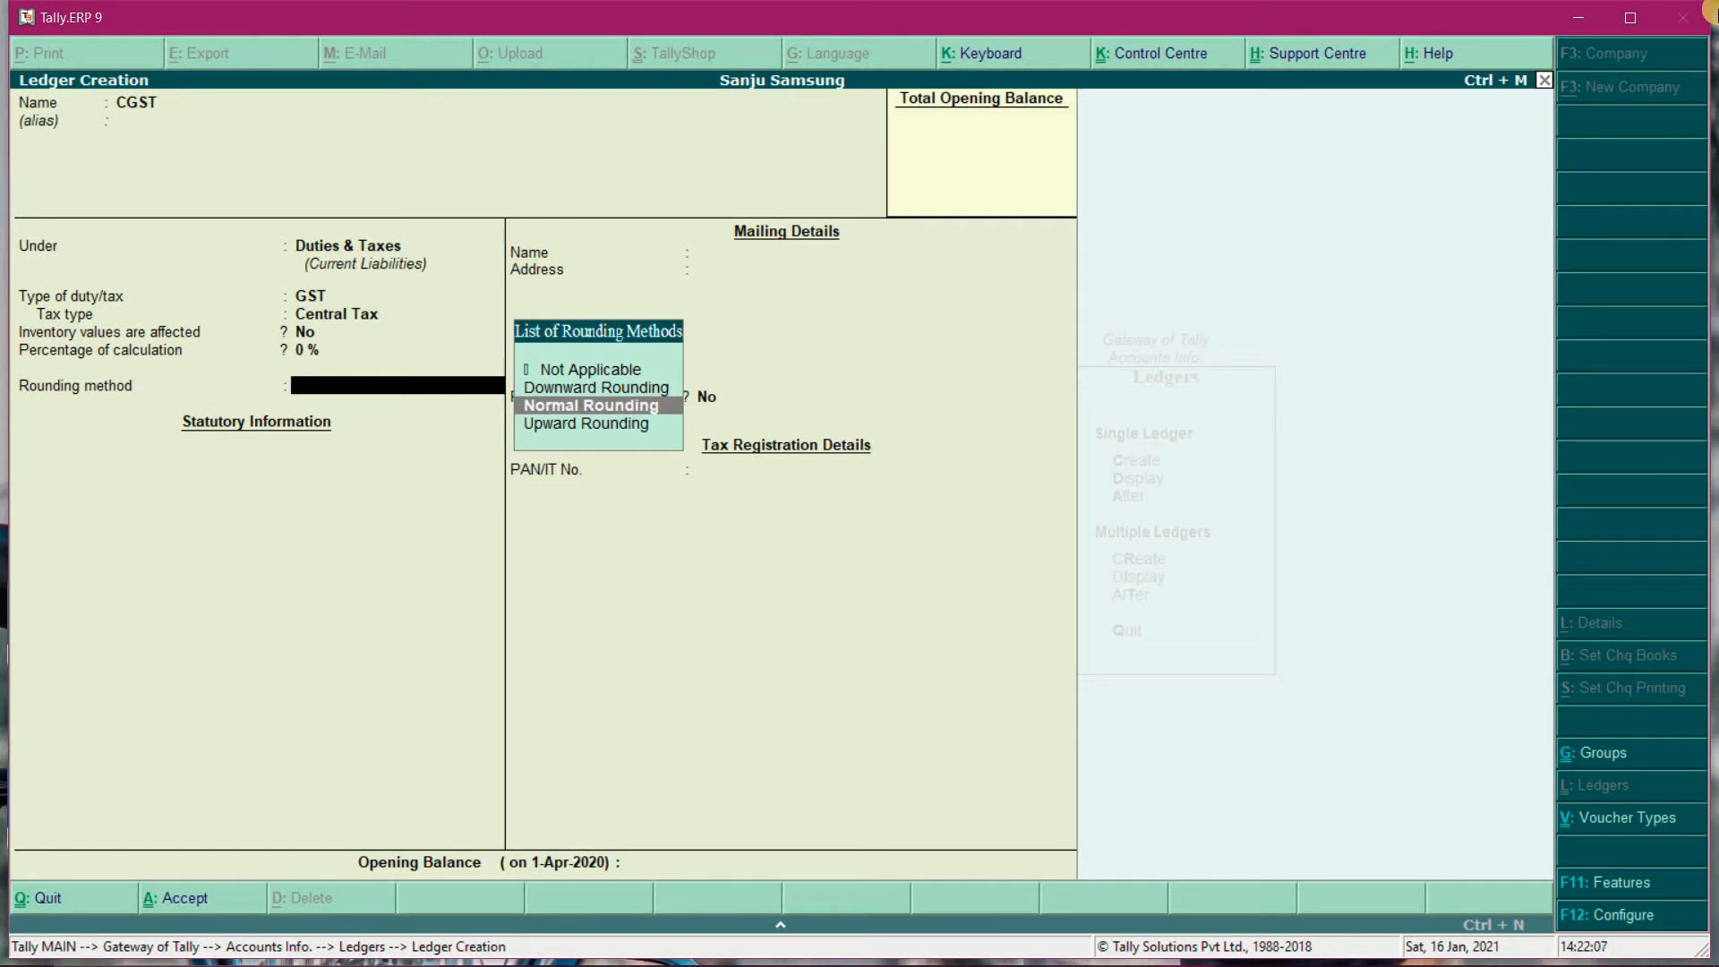
key(Return)
key(Return)
key(Return)
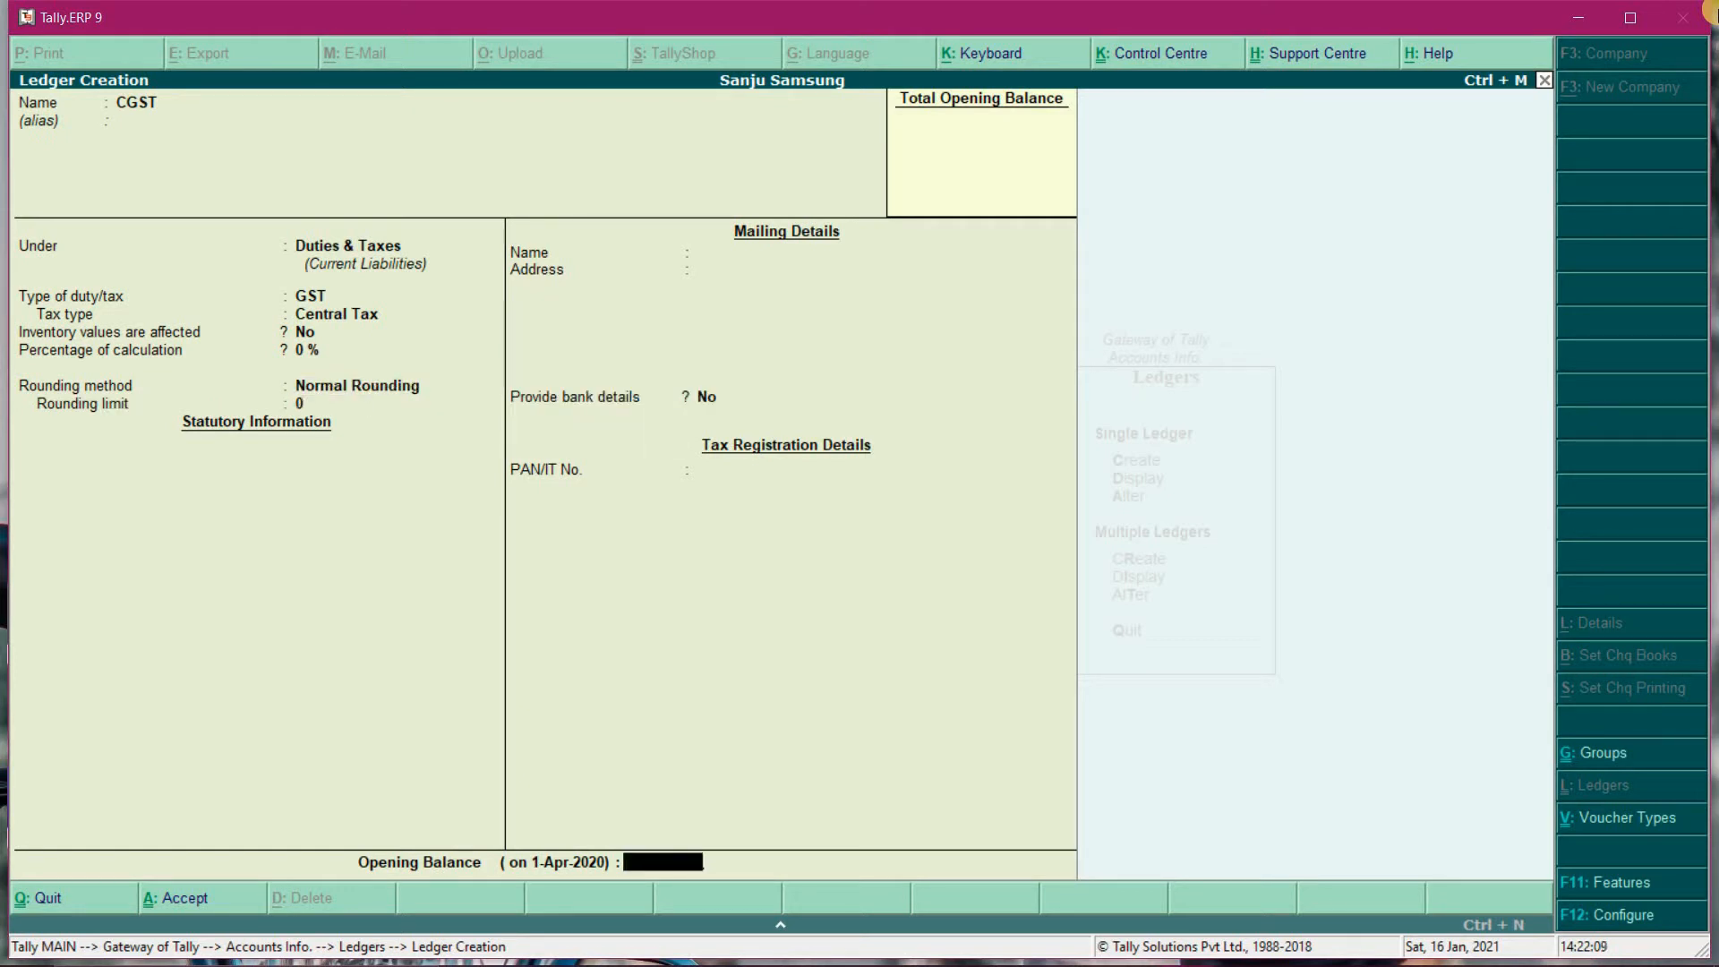
key(Return)
key(Return)
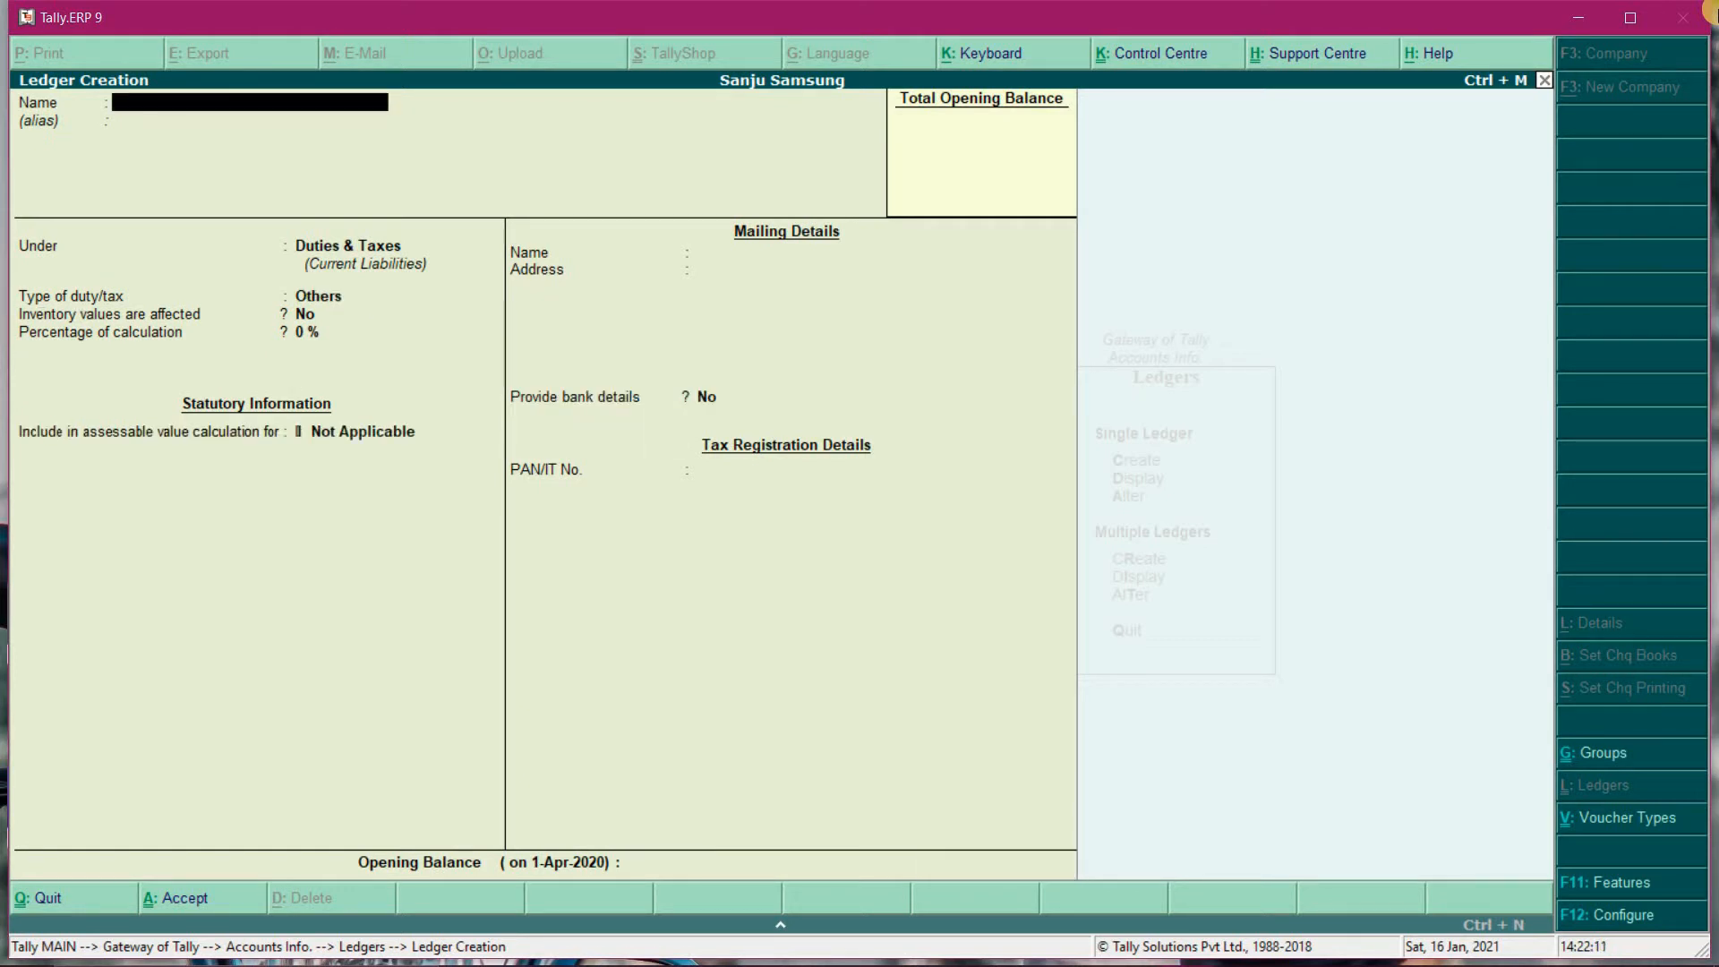
- Name a new ledger SGST, leave its alias empty, and keep it under Duties & Taxes
text(SGST)
key(Return)
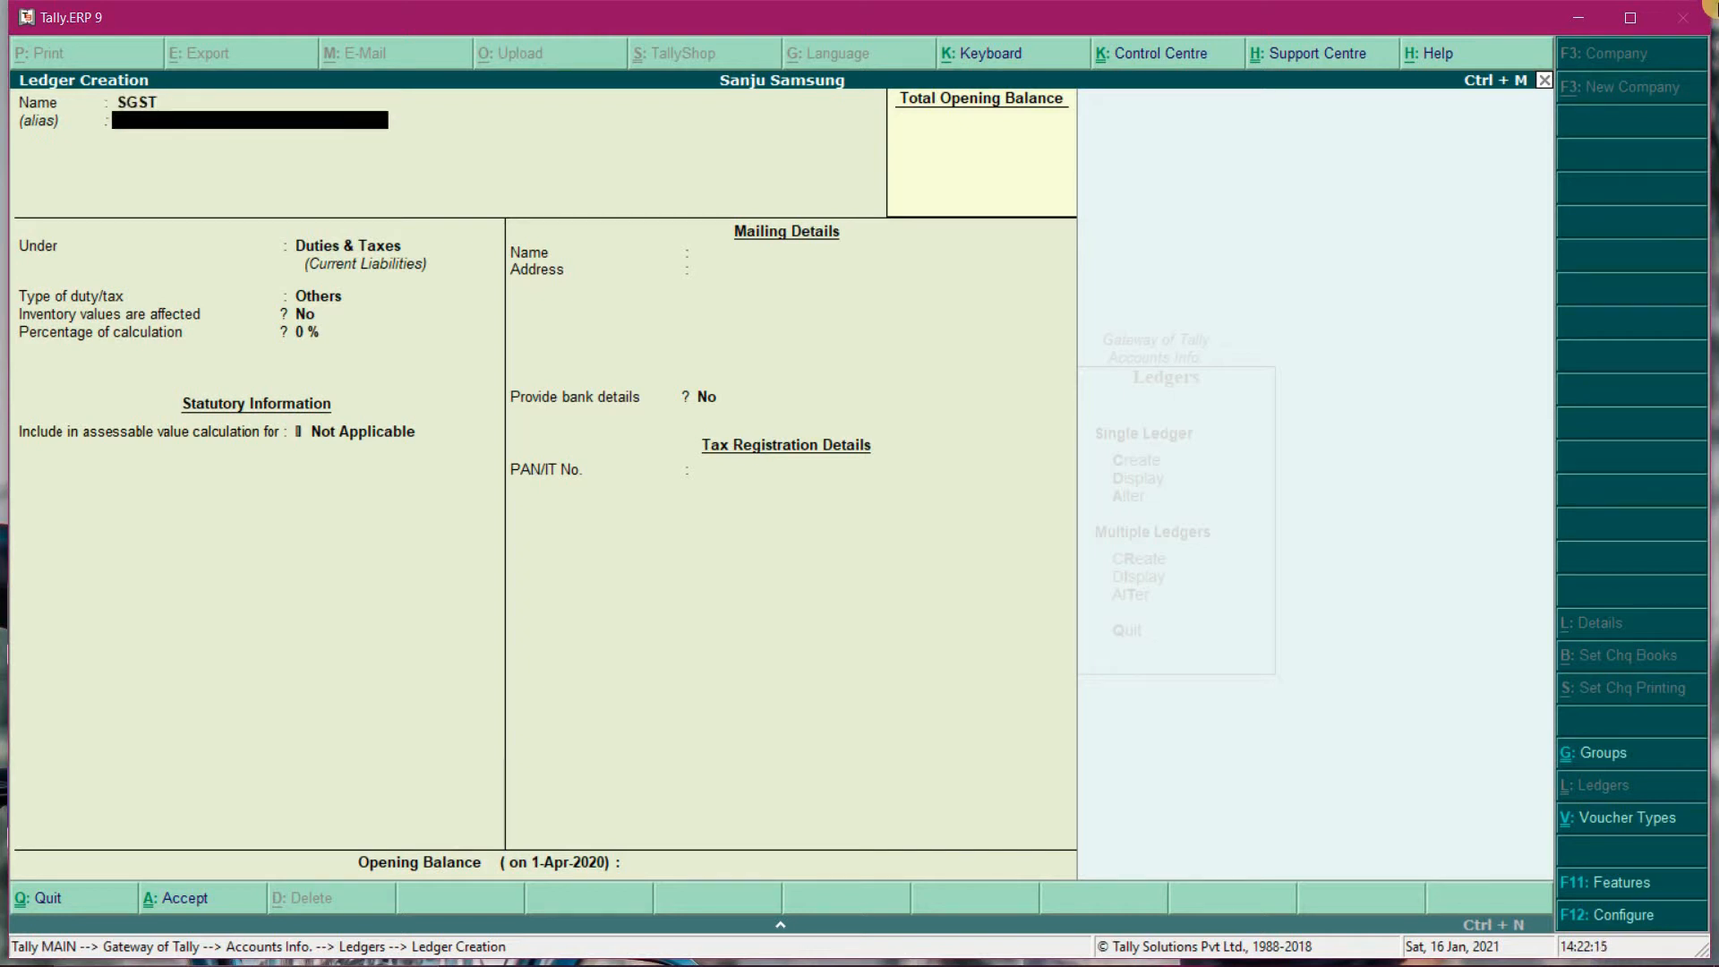
key(Return)
key(Return)
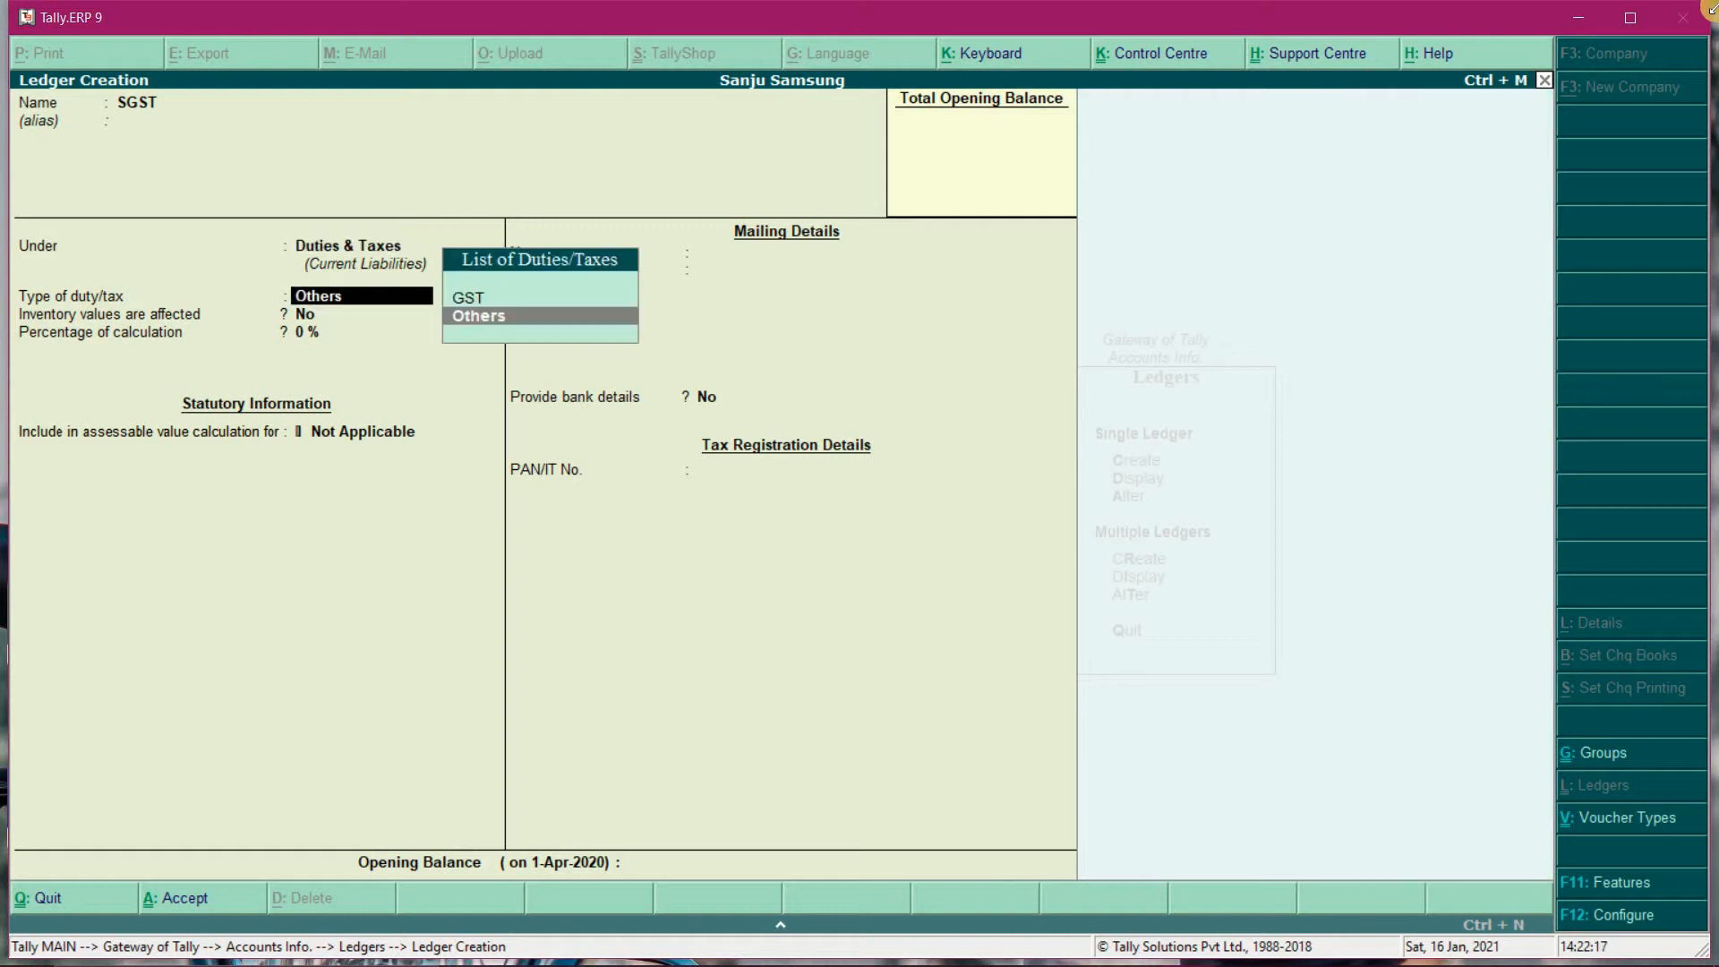
- Set the SGST ledger's duty type to GST and tax type to State Tax, keeping 0% as the calculation percentage
key(Up)
key(Return)
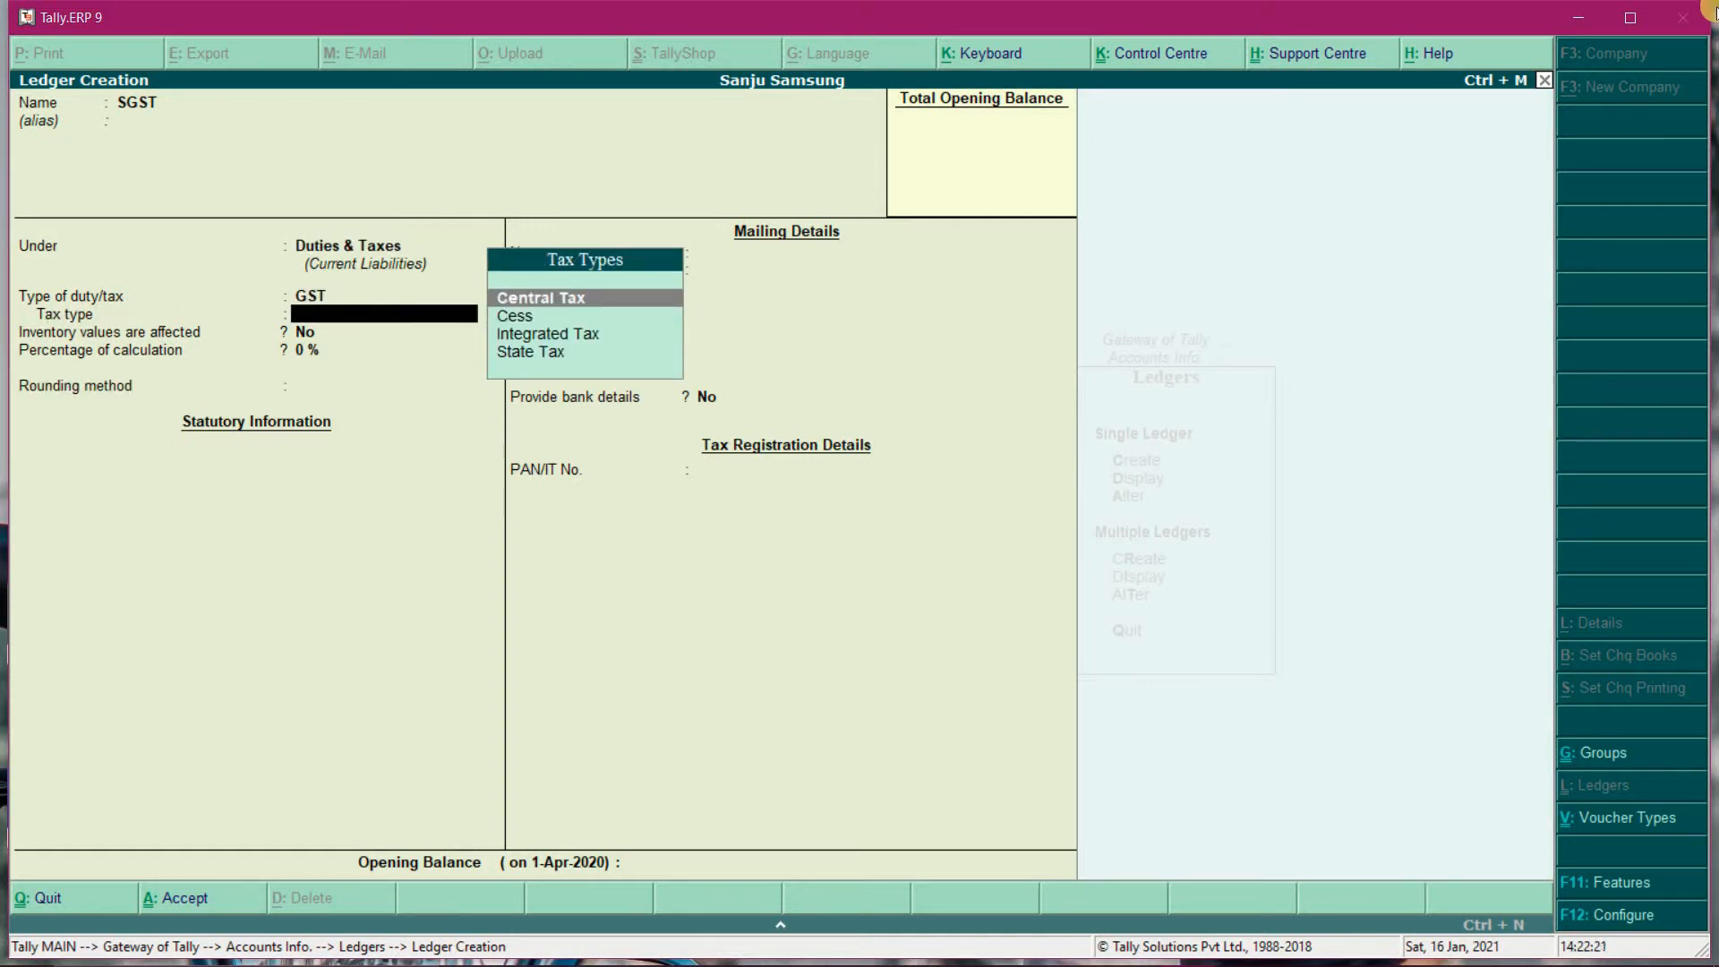
key(Down)
key(Down)
key(Down)
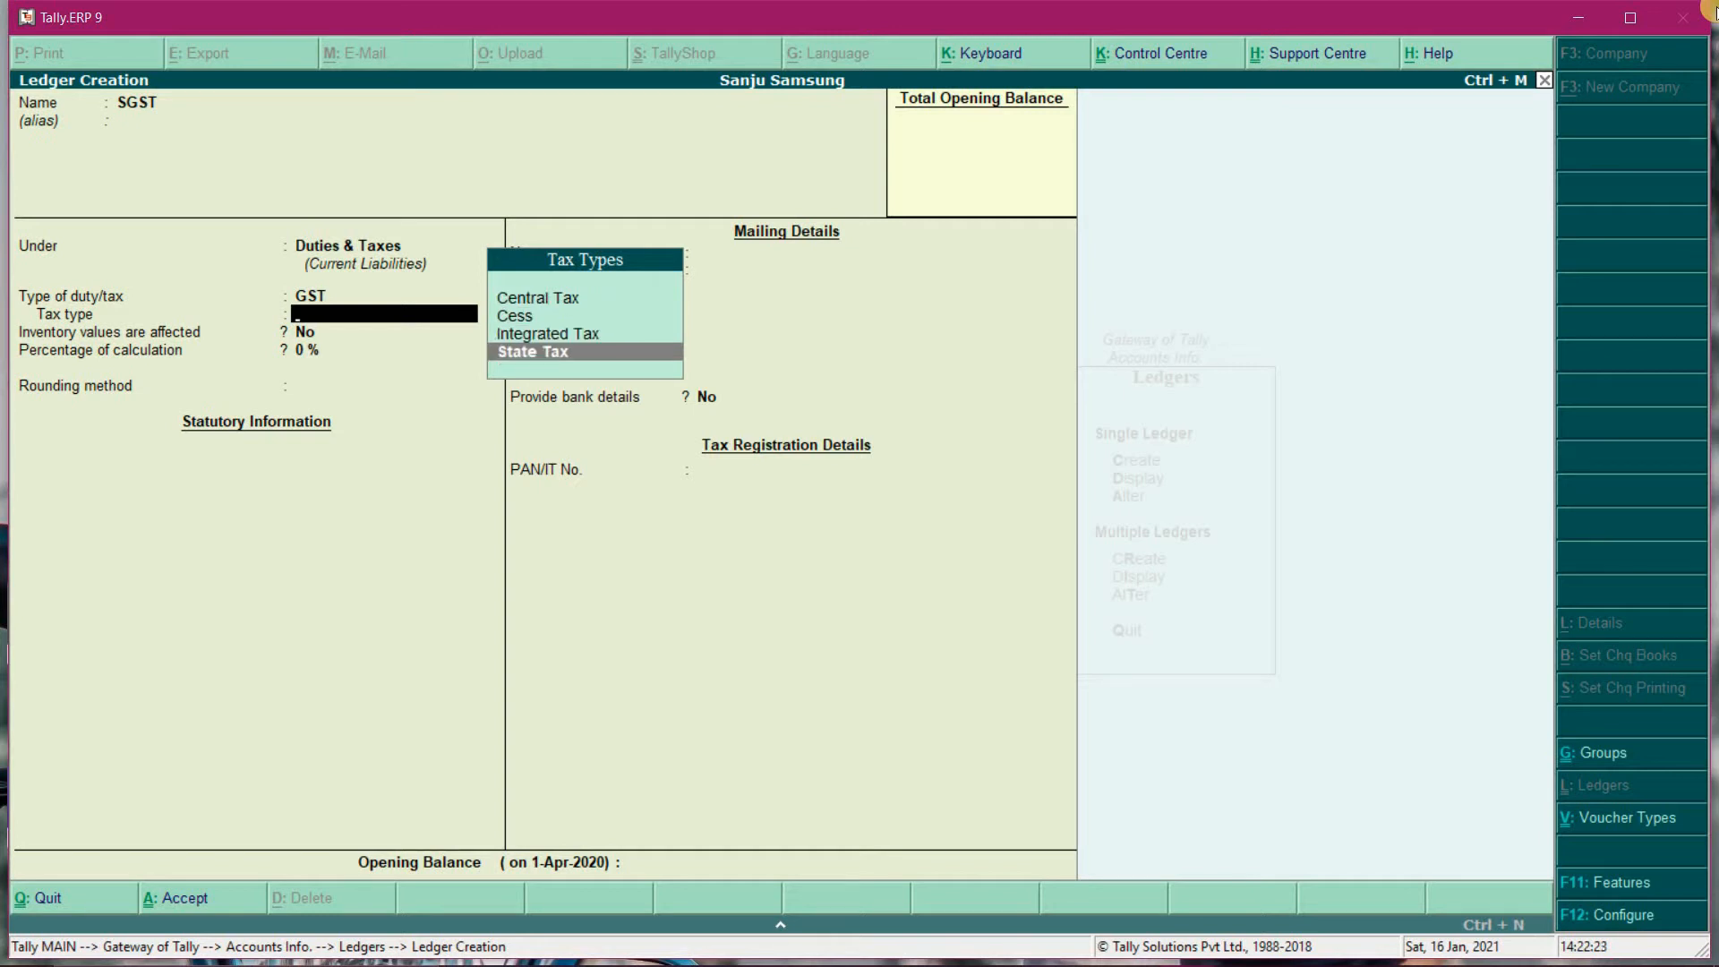
key(Return)
key(Return)
- Apply Normal Rounding to the SGST ledger and save it without an opening balance
key(Down)
key(Down)
key(Down)
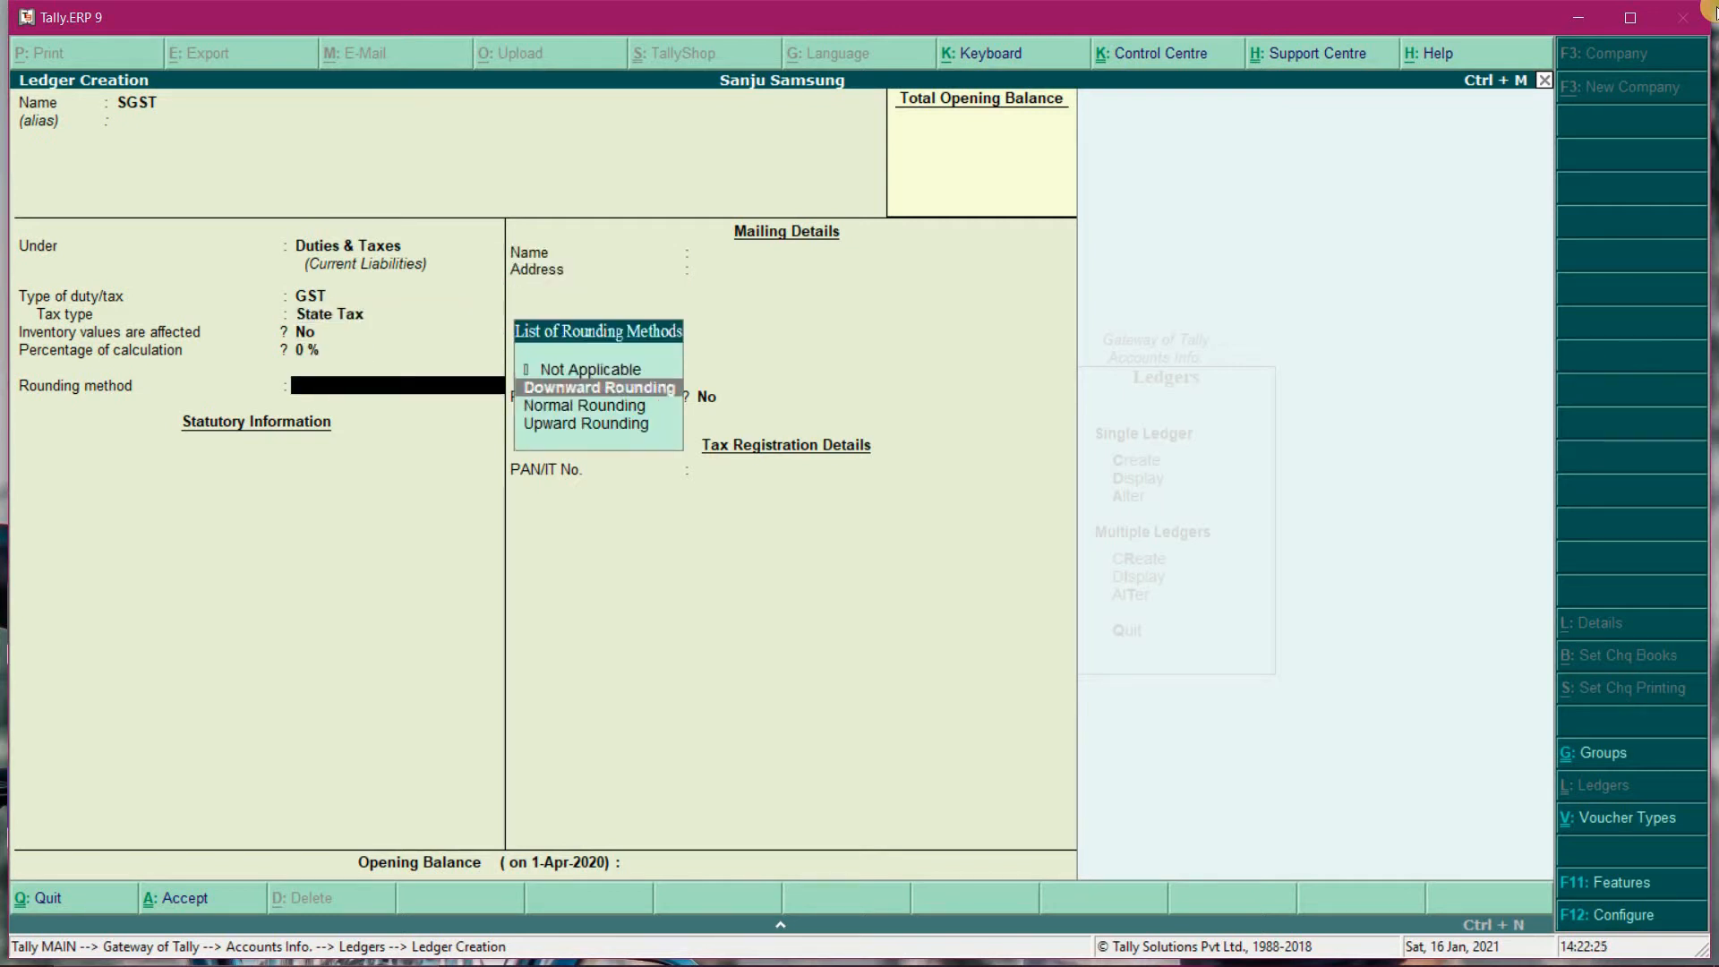
key(Up)
key(Return)
key(Return)
key(Return)
key(Return)
key(Return)
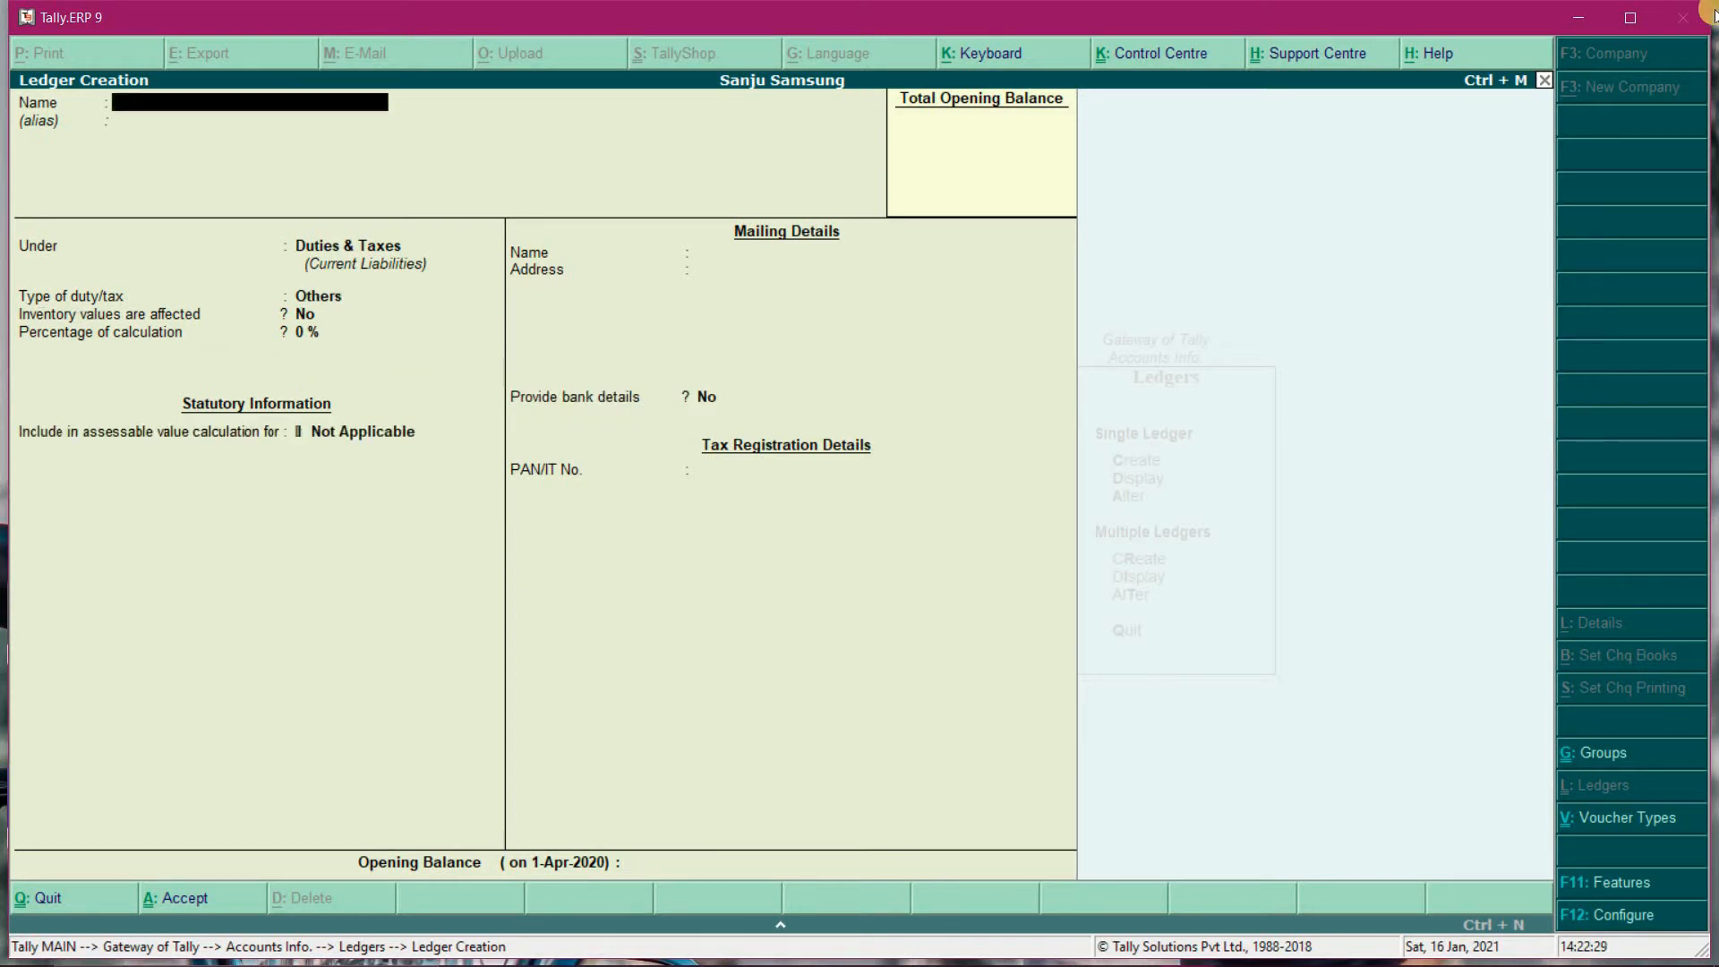
- Name a new ledger IGST with no alias, keeping it under Duties & Taxes
text(IGST)
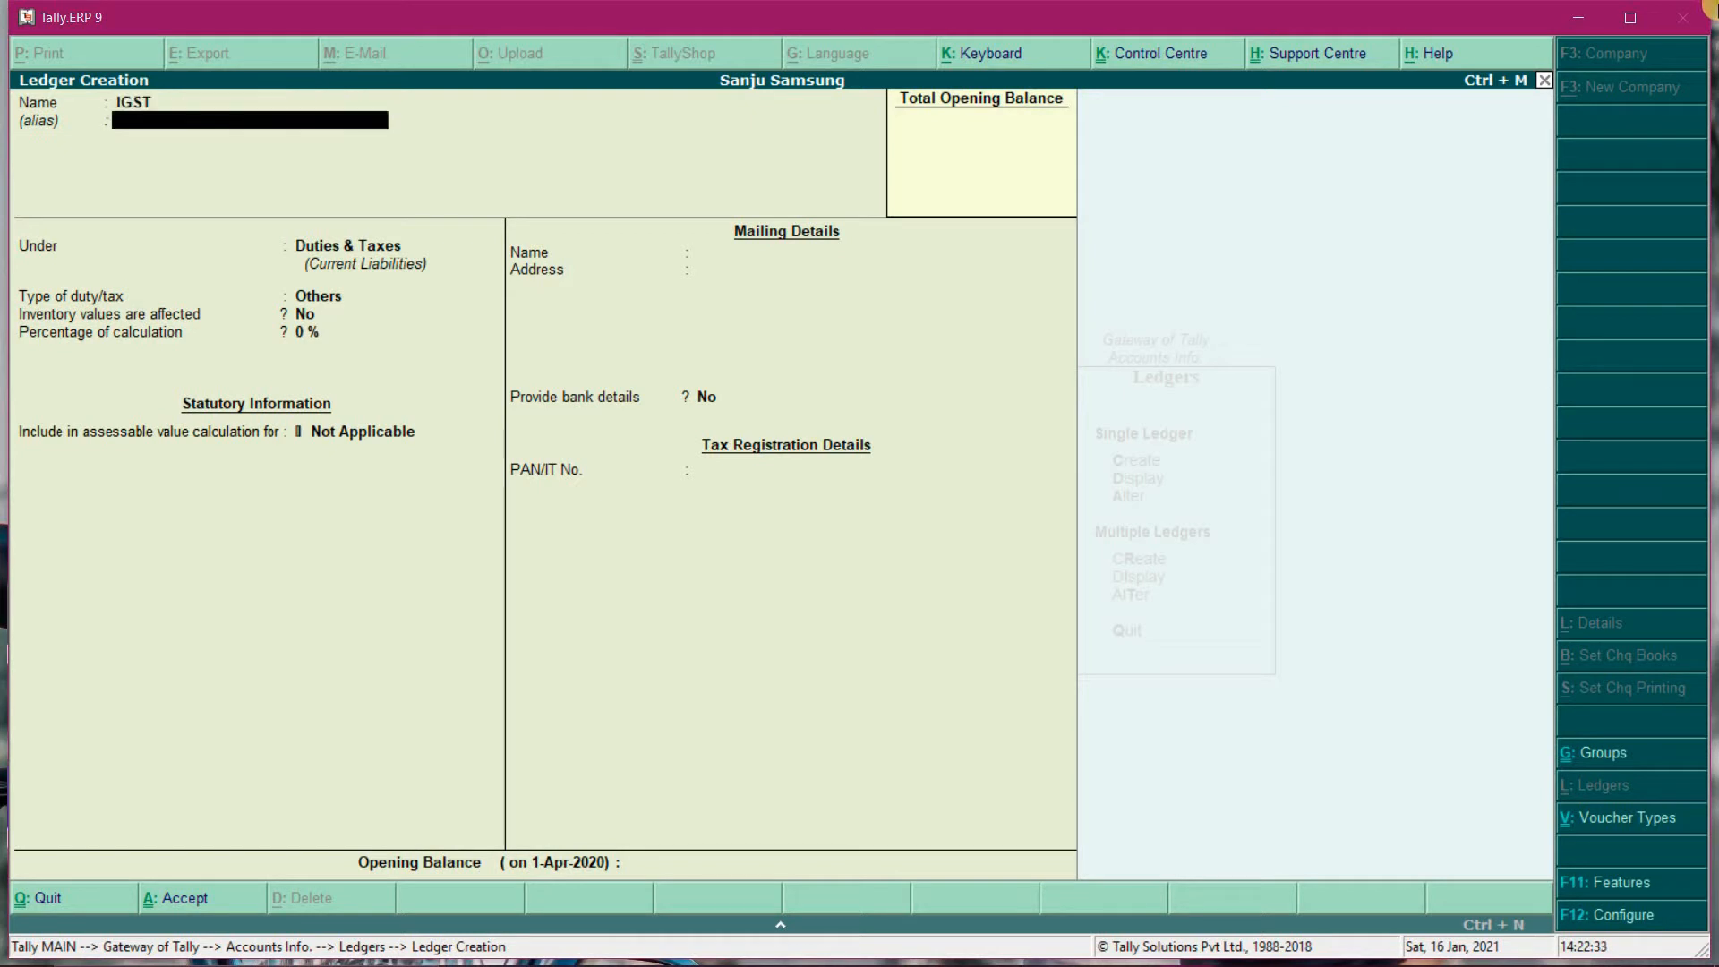
key(Return)
key(Return)
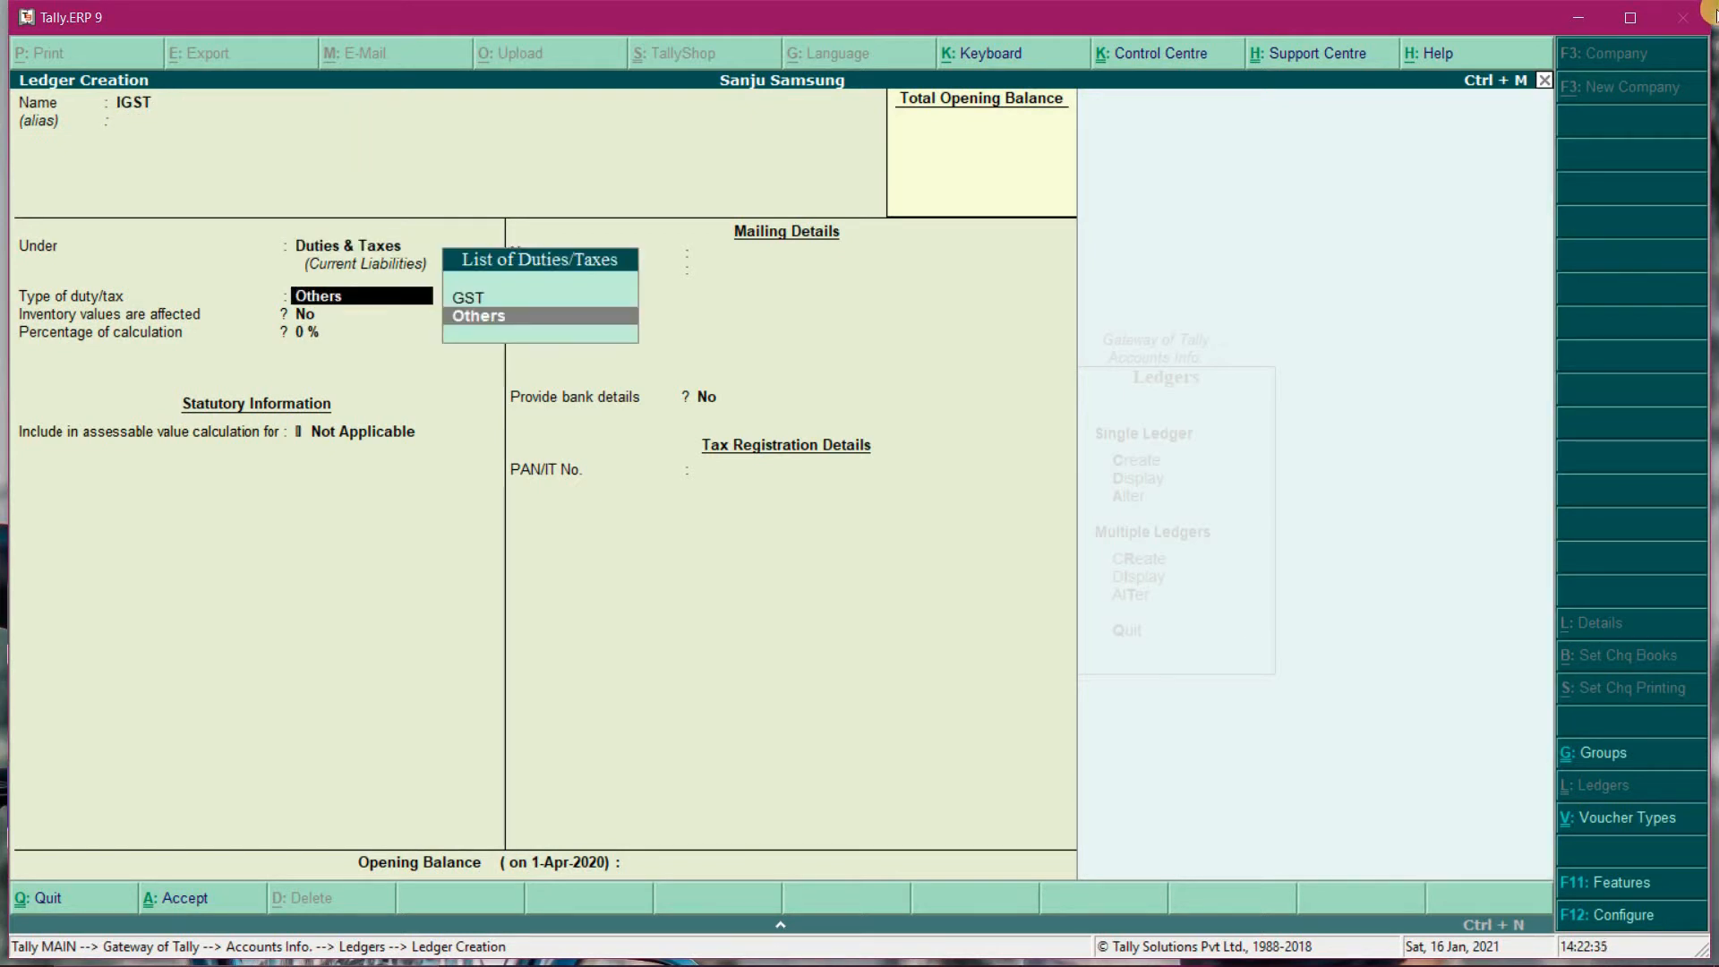
- Set the IGST ledger's duty type to GST and tax type to Integrated Tax, keeping 0% as the calculation percentage
key(Up)
key(Return)
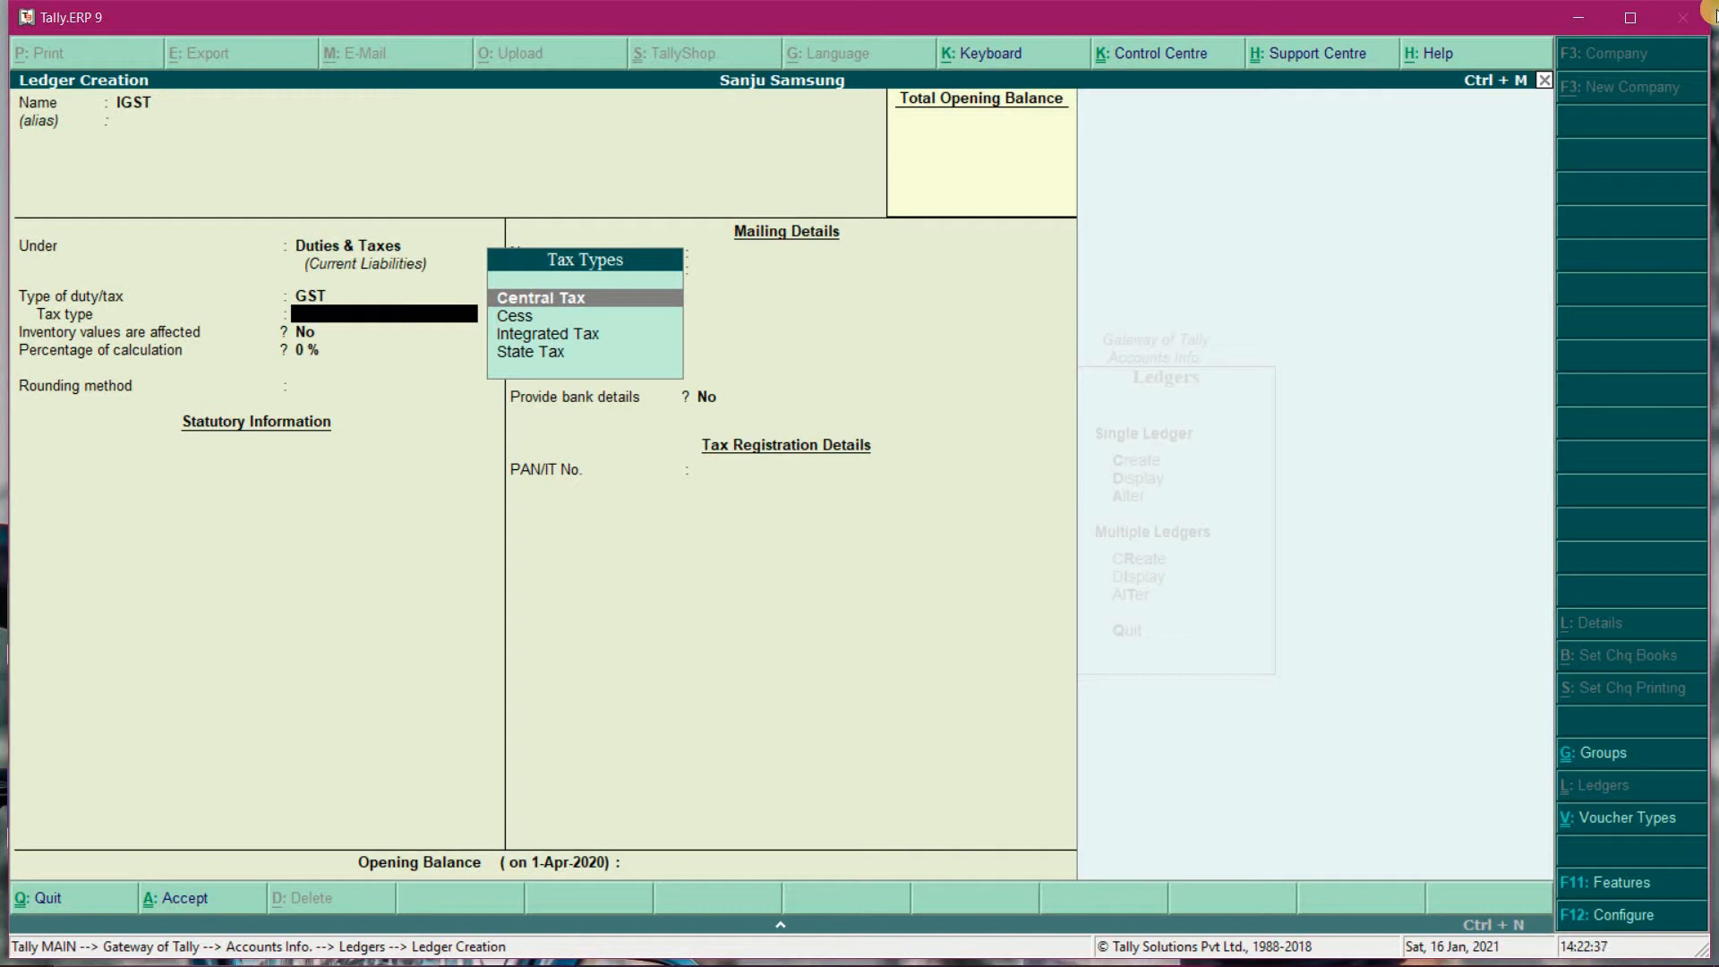
key(Down)
key(Down)
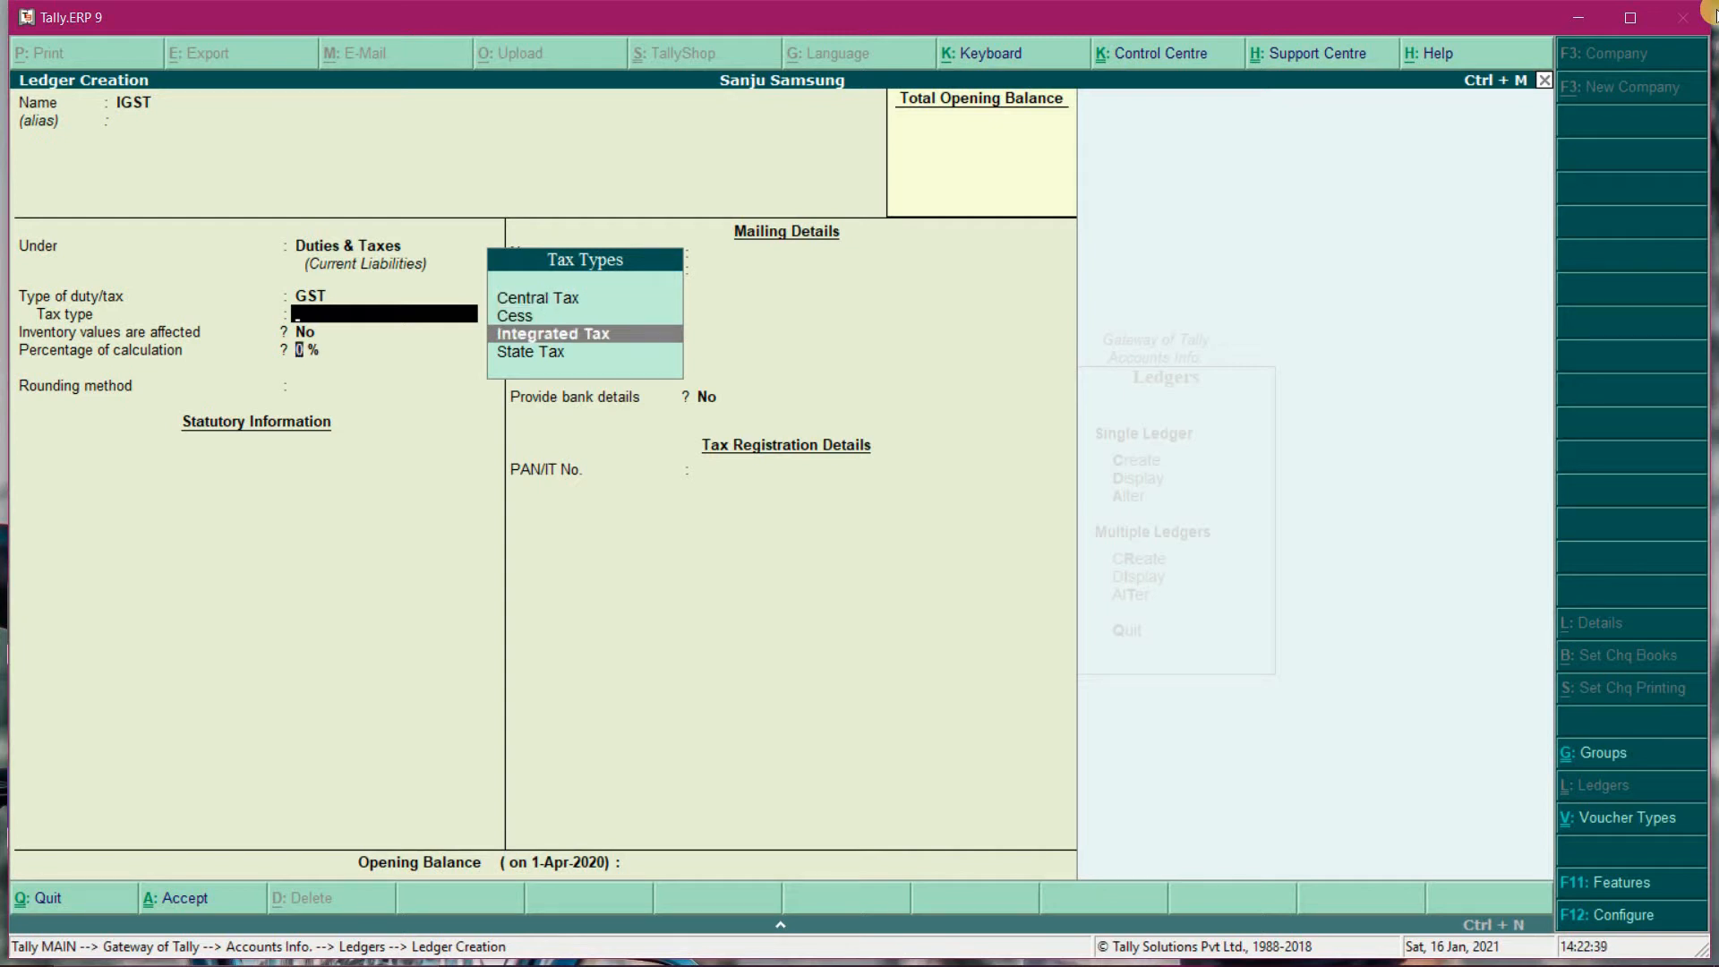
key(Return)
key(Return)
- Apply Normal Rounding to the IGST ledger and save it without an opening balance
key(Down)
key(Down)
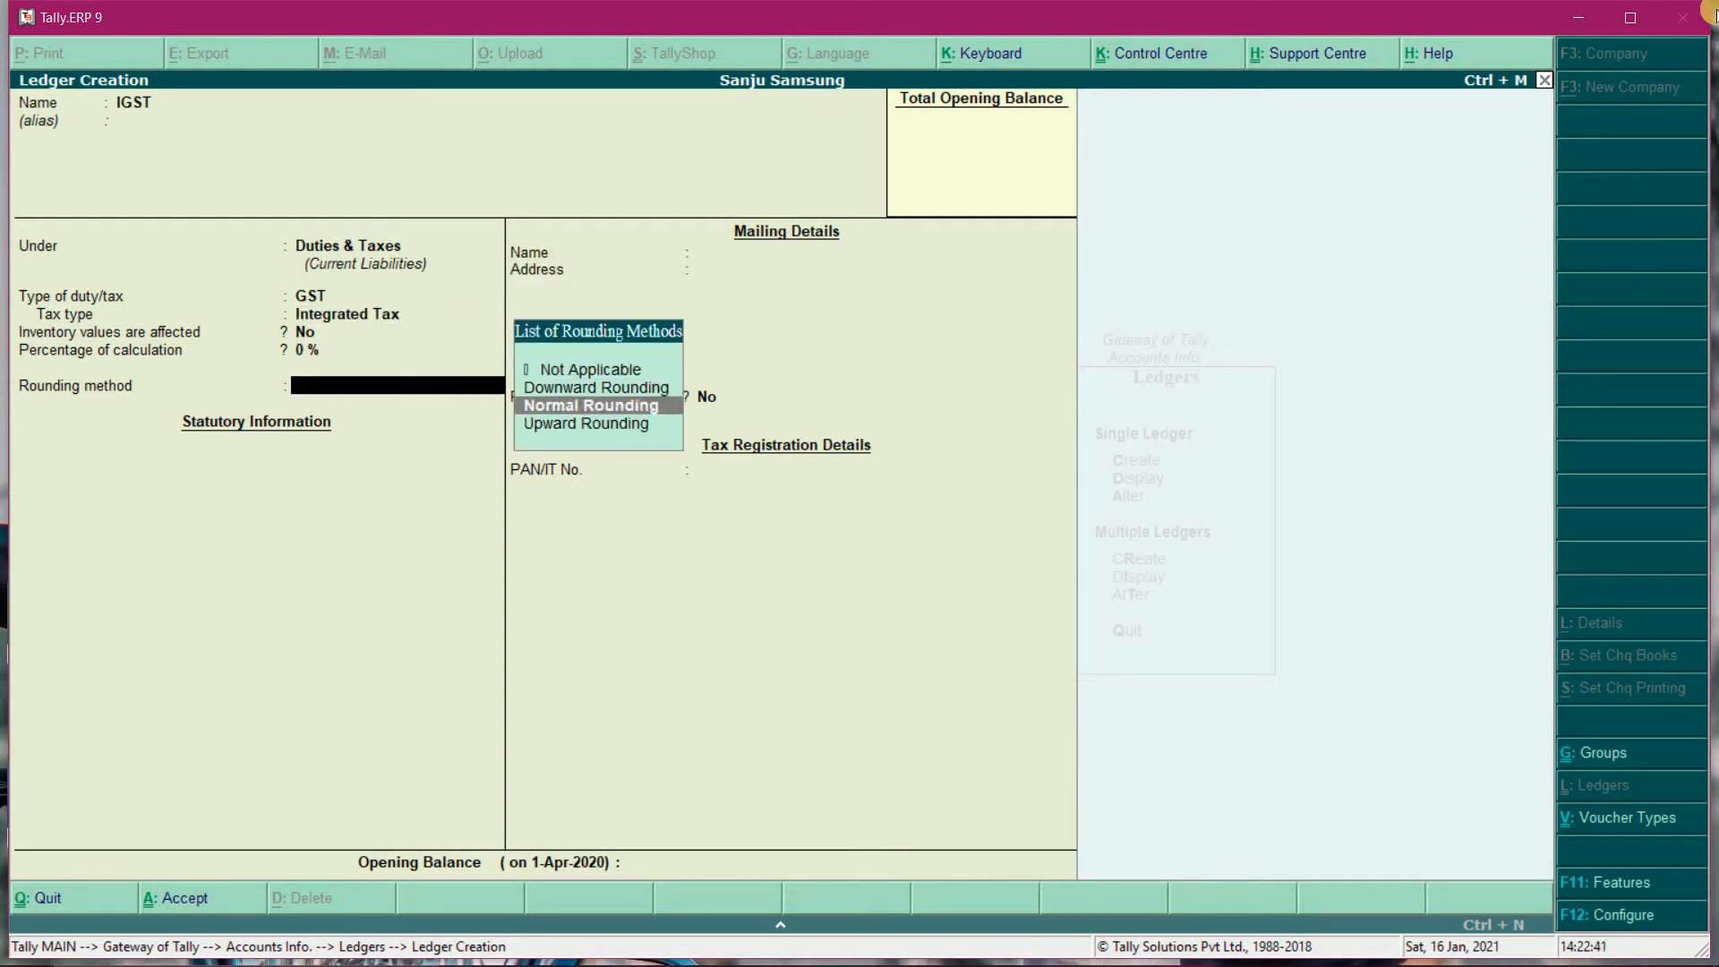
key(Return)
key(Return)
key(Return)
key(Return)
key(Return)
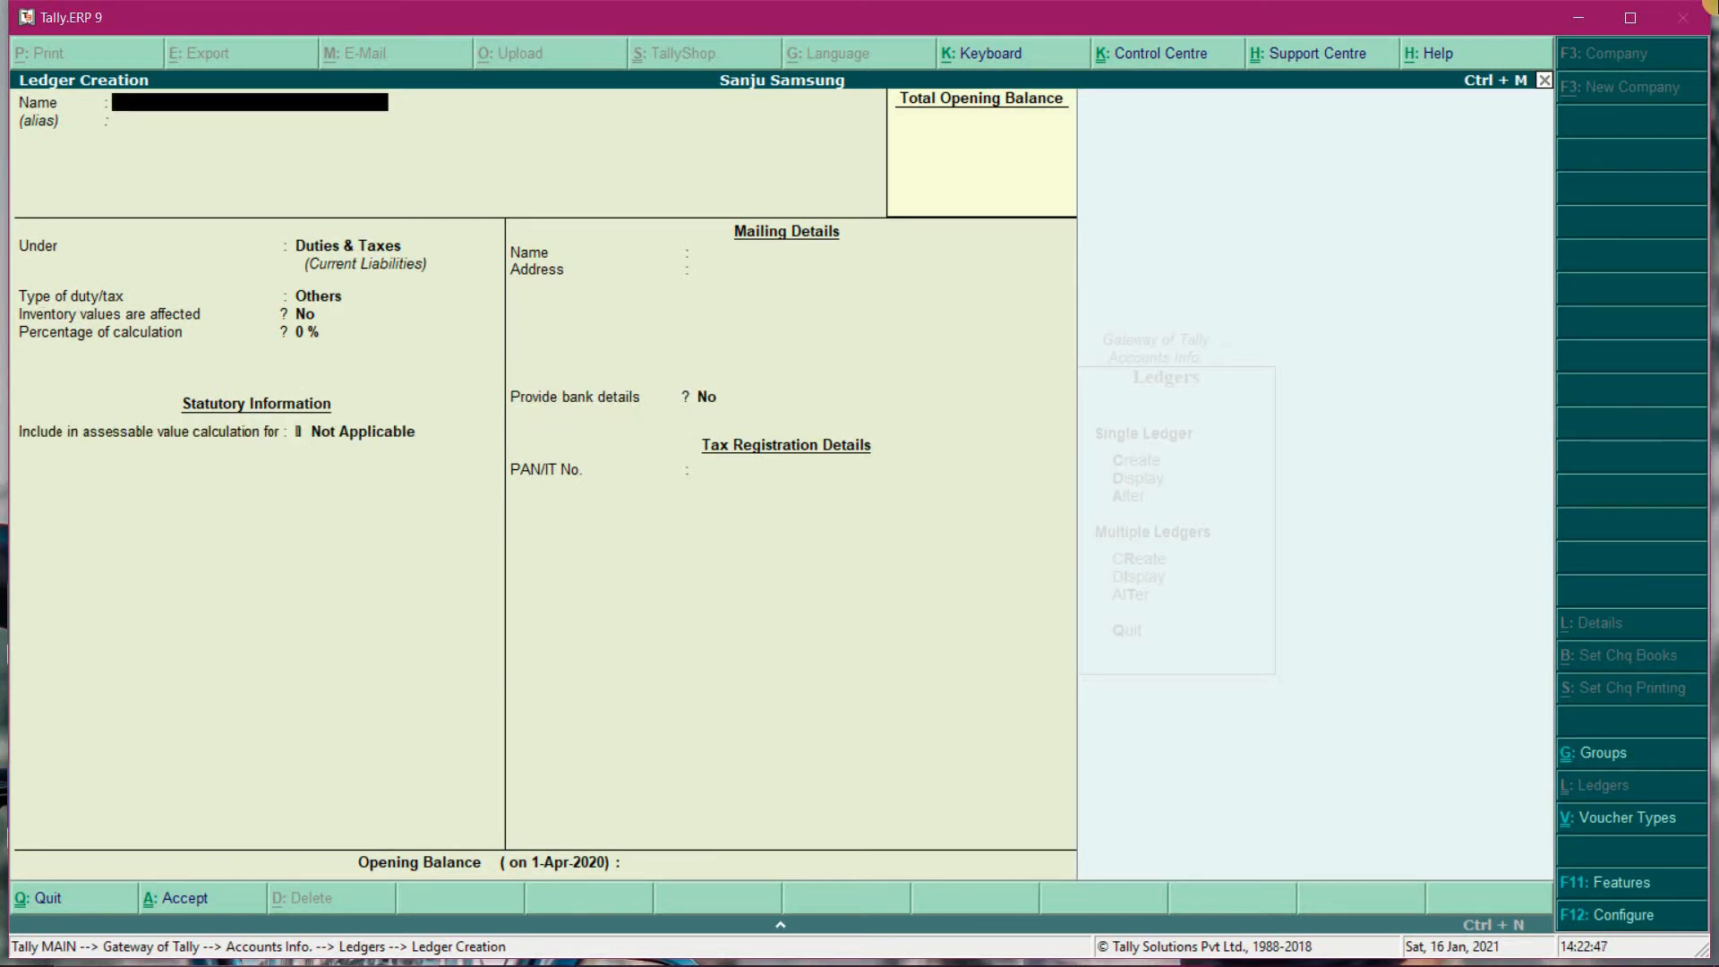
- Name a new ledger with the supplier's name, leave the alias empty, and place it under Sundry Creditors
text(Amit)
key(Return)
key(Return)
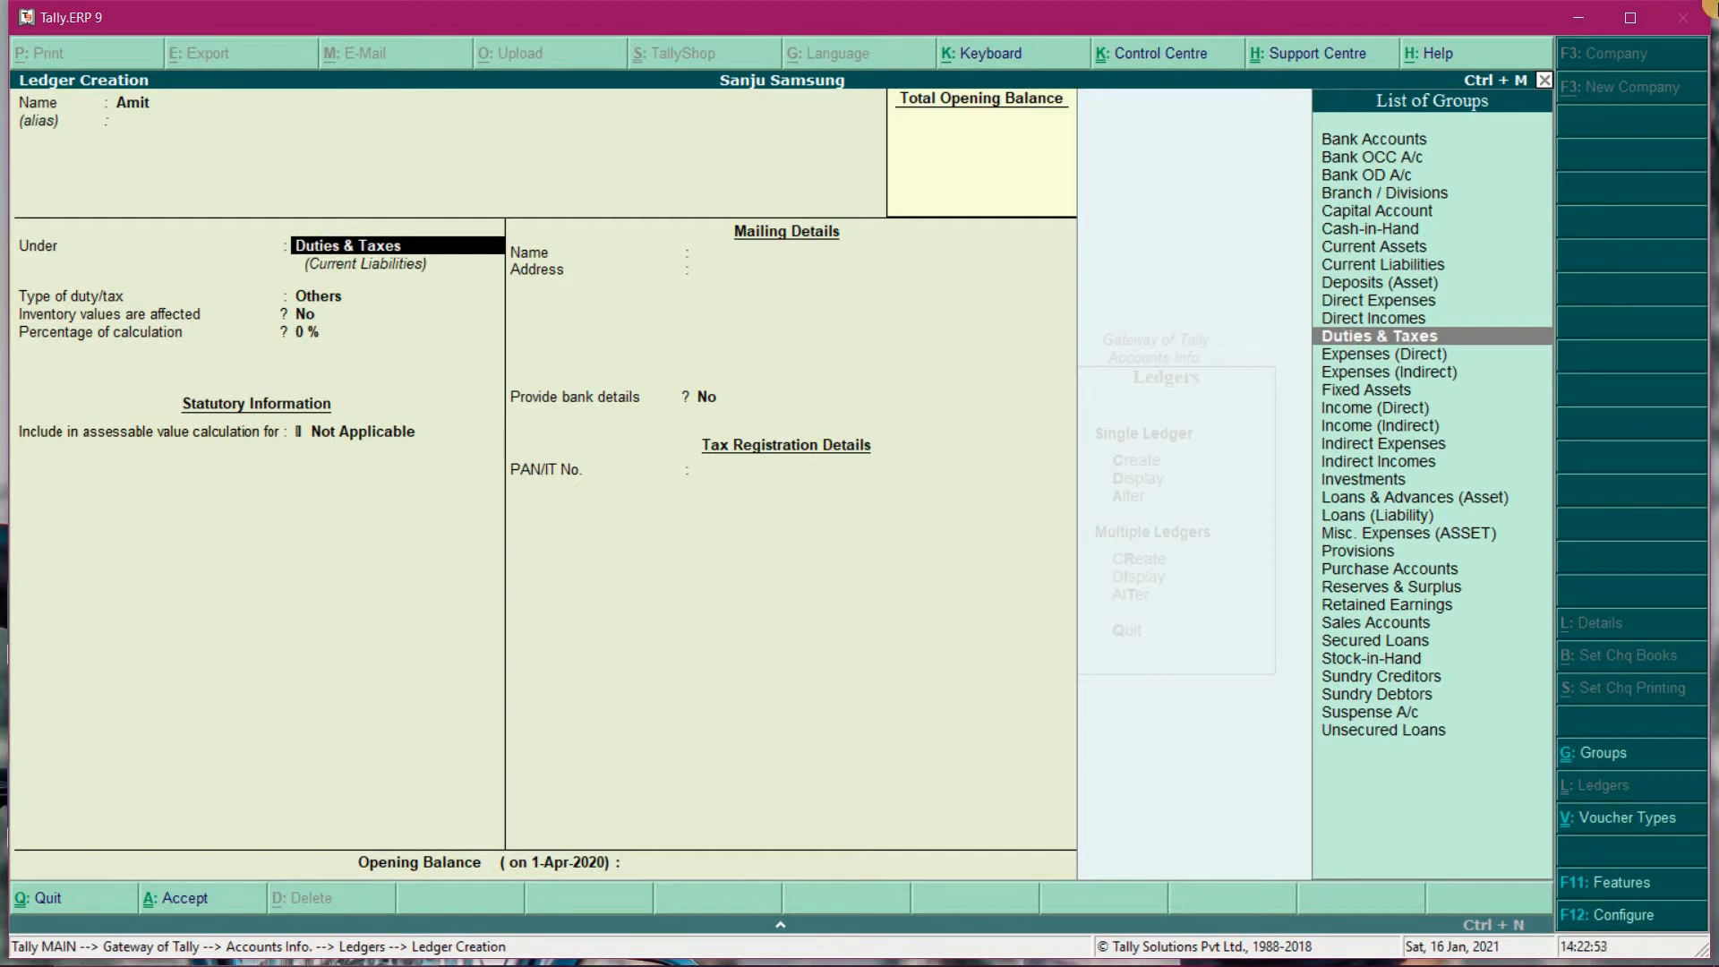
text(Su)
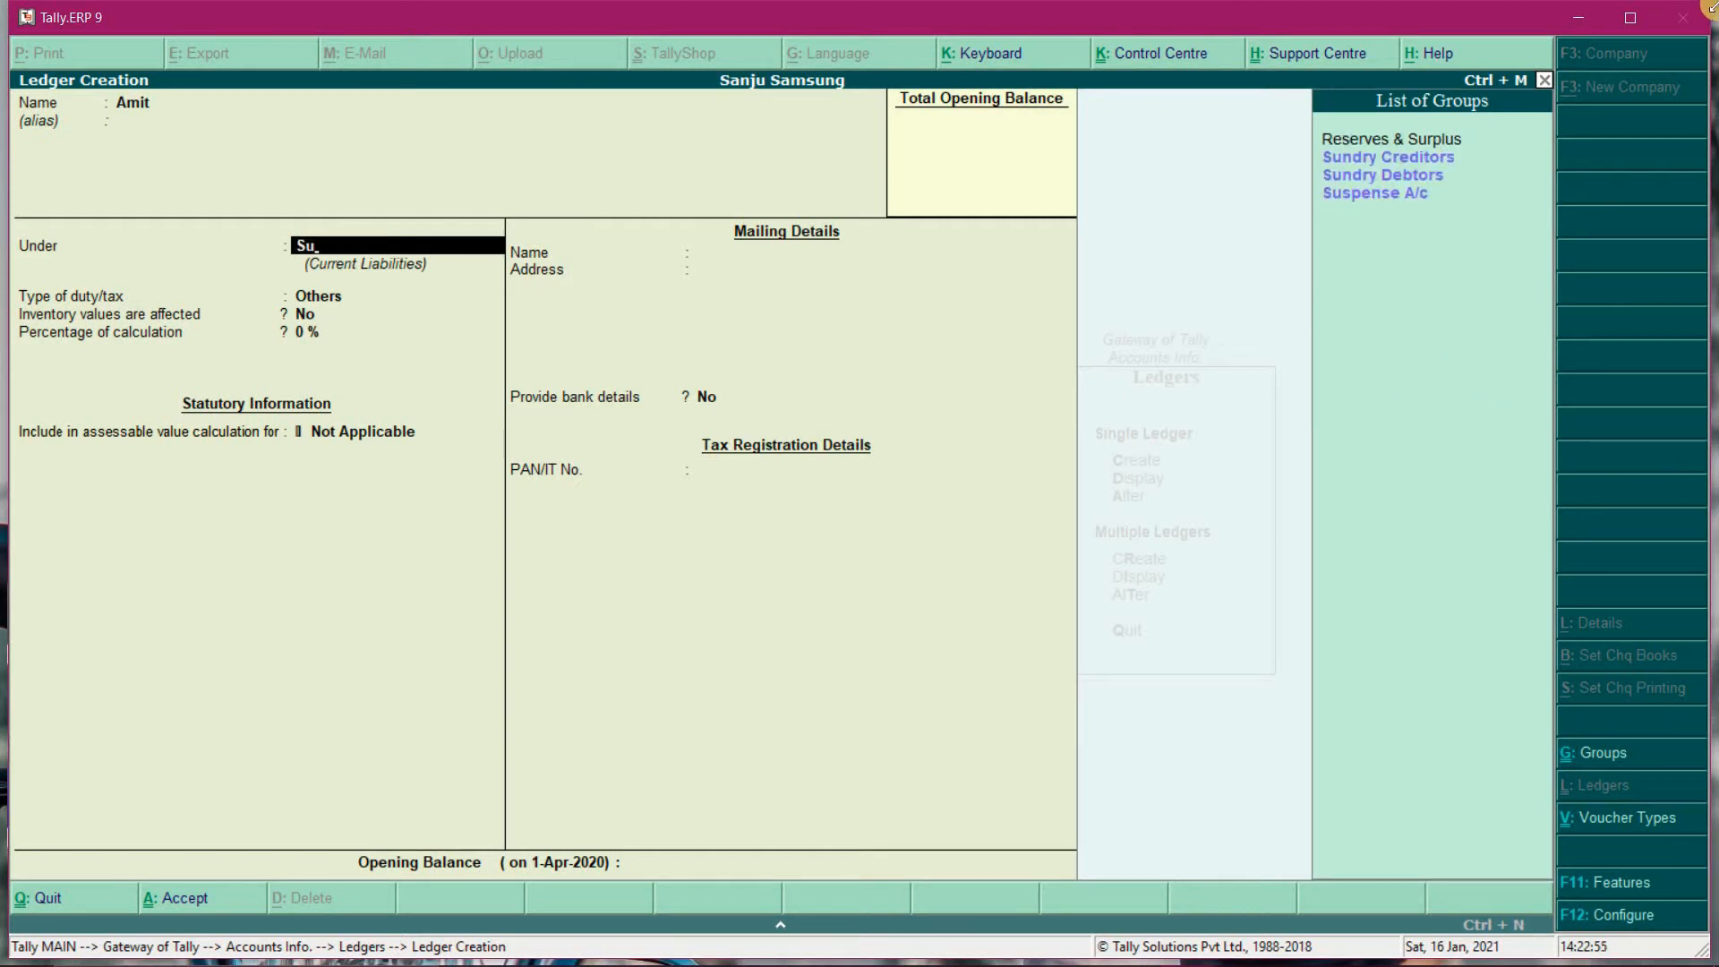
key(Return)
- Keep bill-by-bill balances and West Bengal as the state for the creditor ledger, and save it without bank or GST details
key(Return)
key(Return)
key(Return)
key(Return)
key(Return)
key(Return)
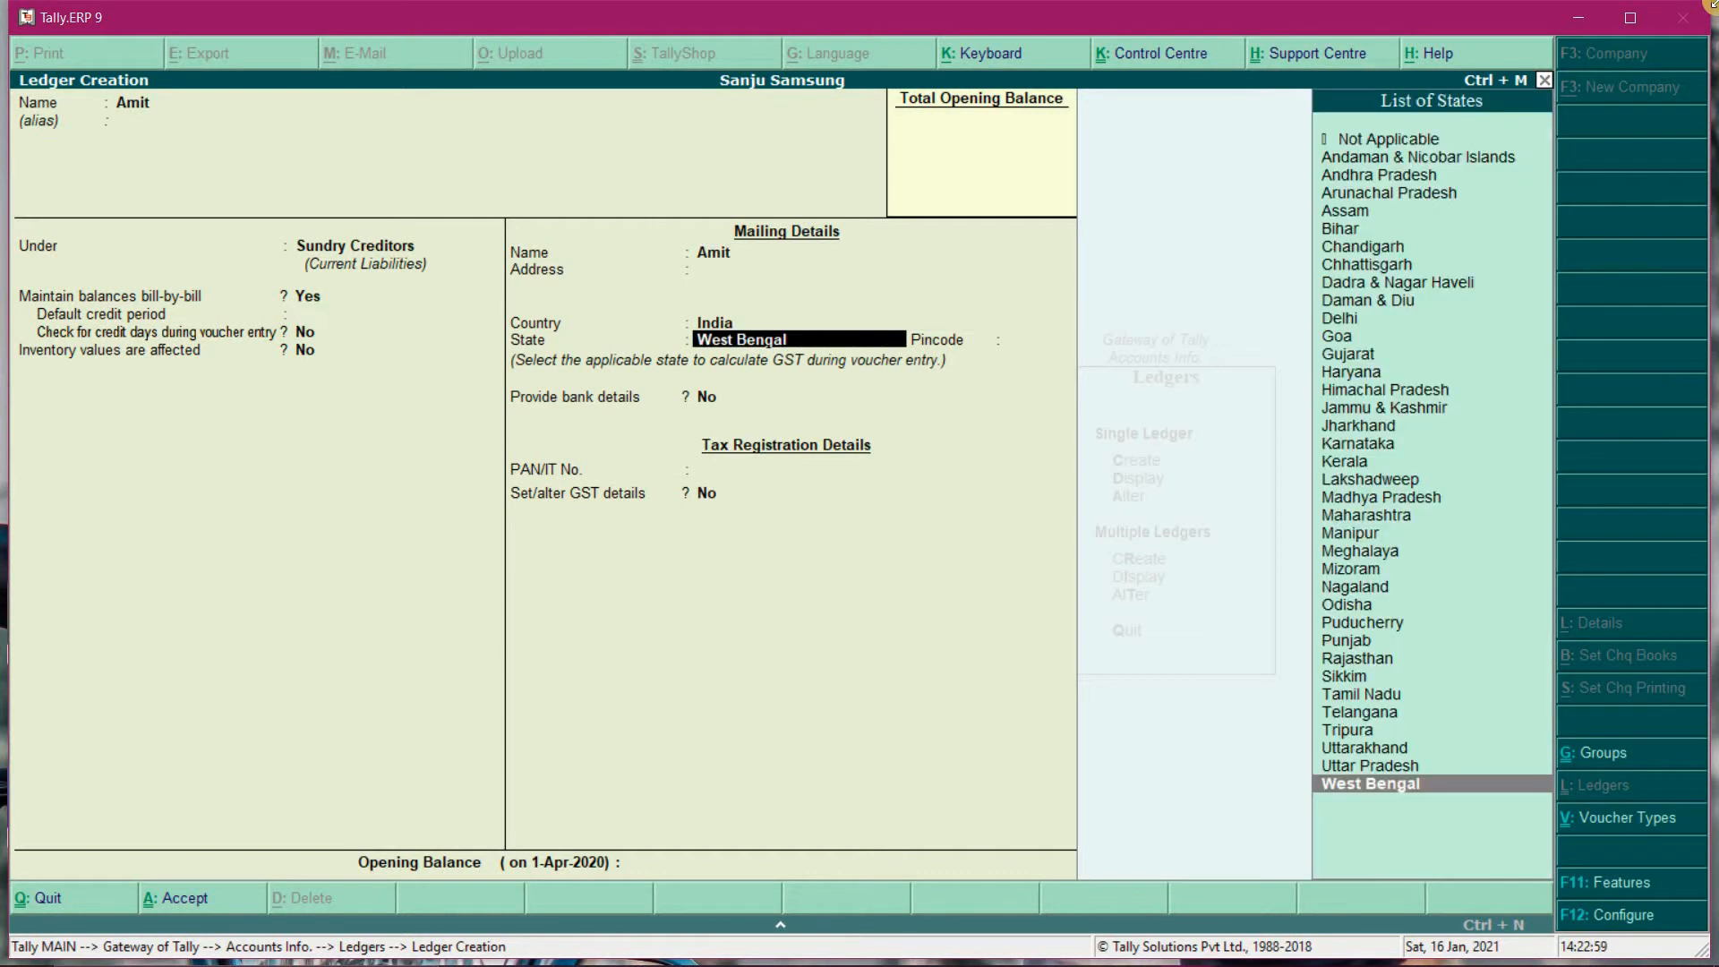
key(Return)
key(Return)
key(Return)
key(Return)
key(Return)
key(Return)
key(Return)
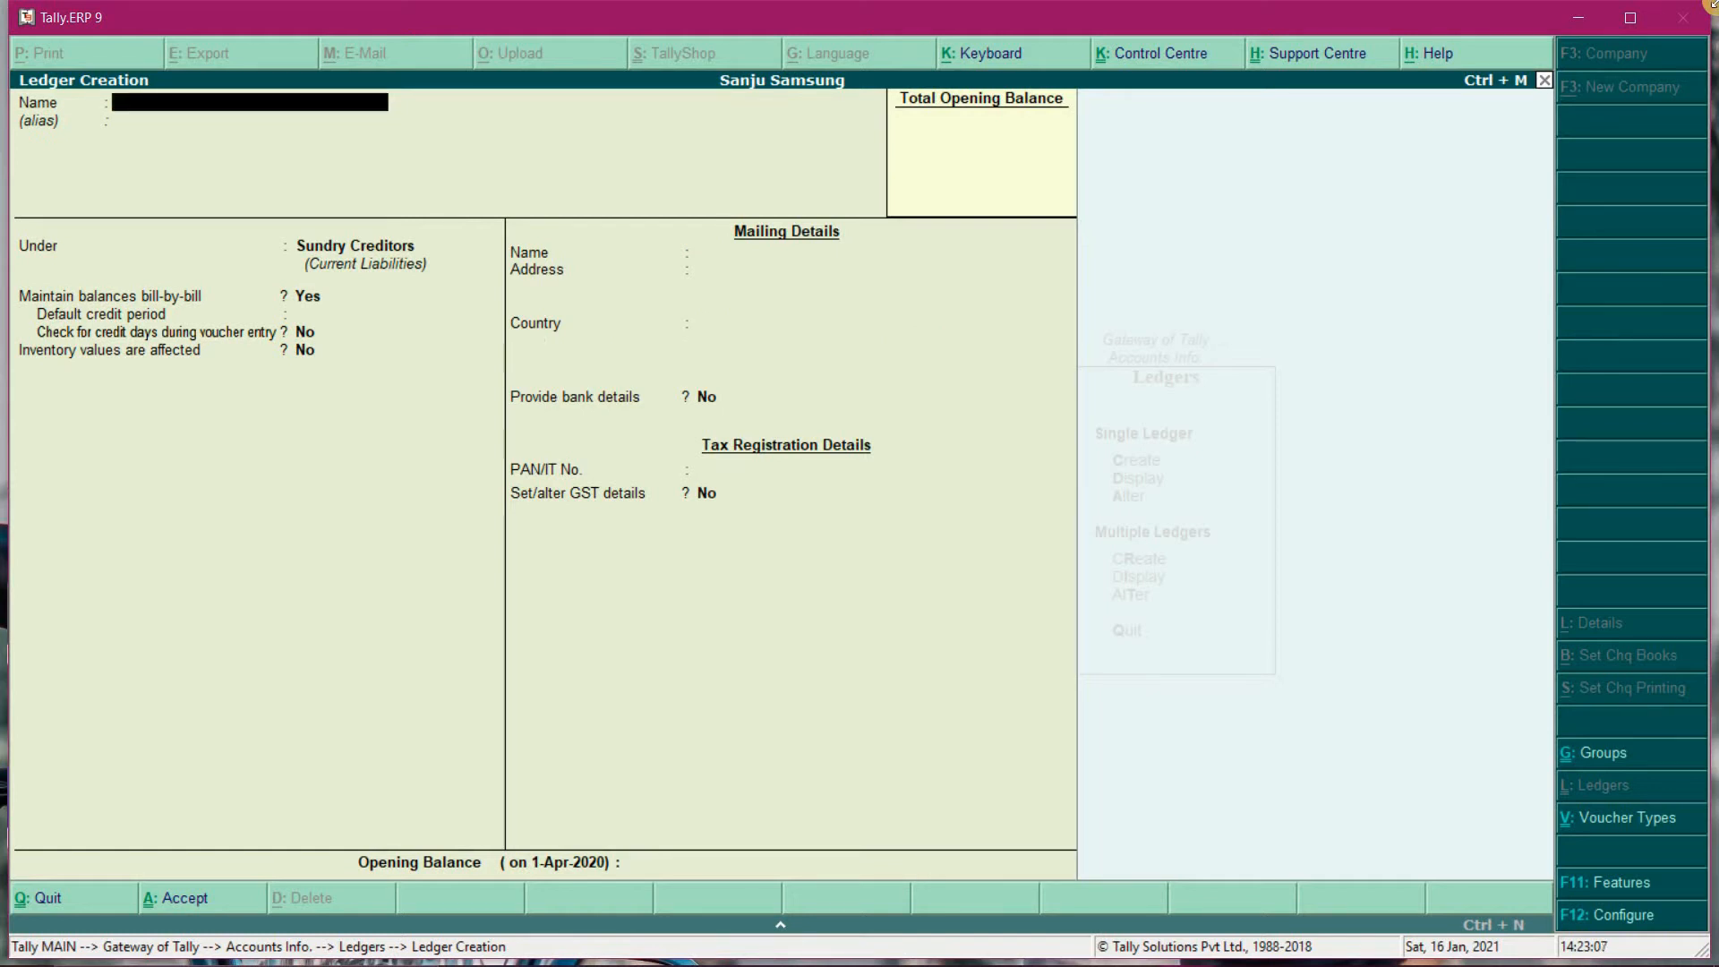
- Name a new ledger with the customer's name, leave the alias empty, and place it under Sundry Debtors
text(Sumit)
key(Return)
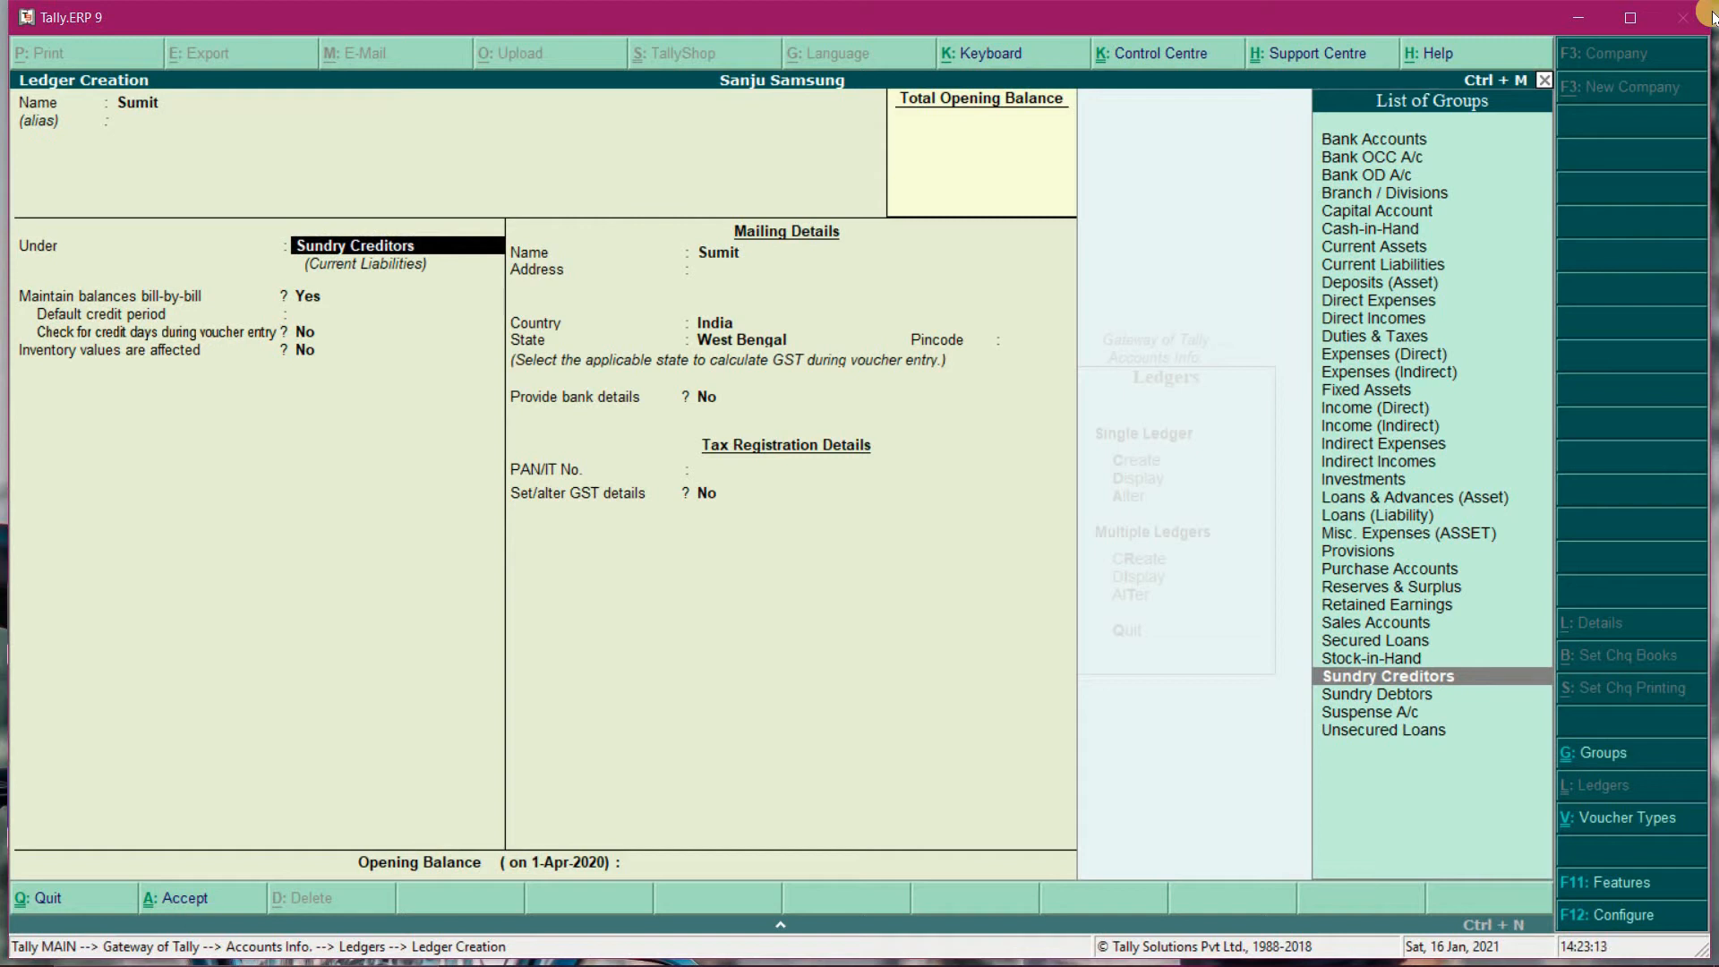
text(Su)
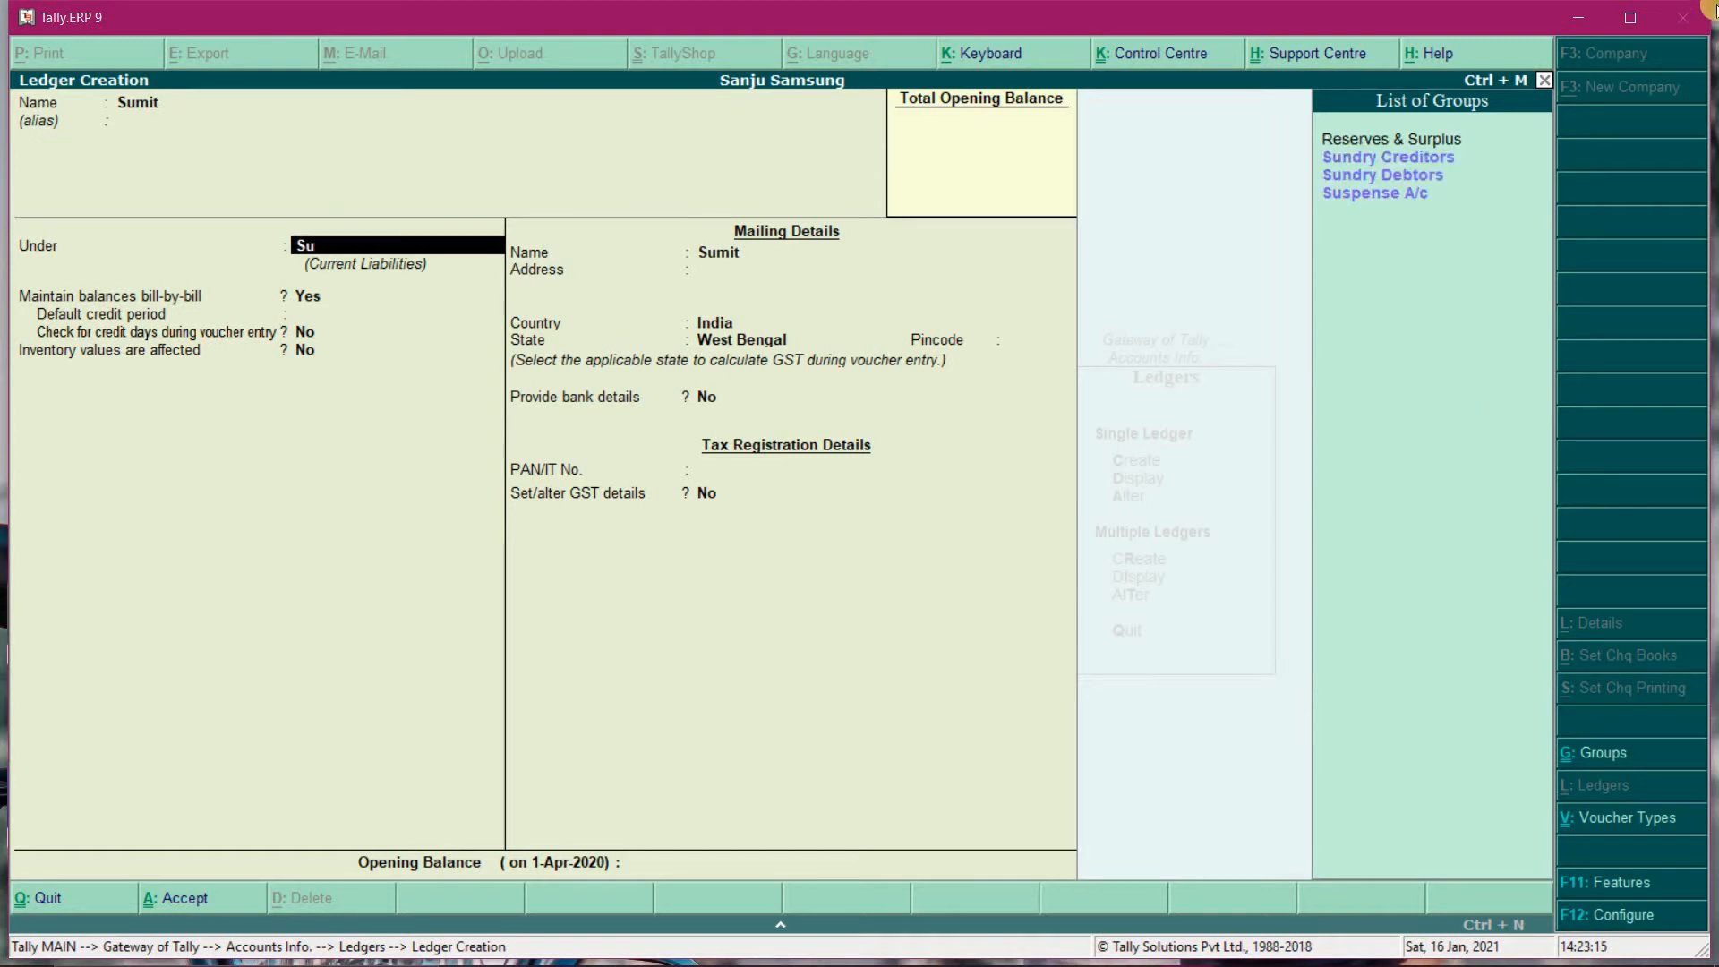
key(Down)
key(Down)
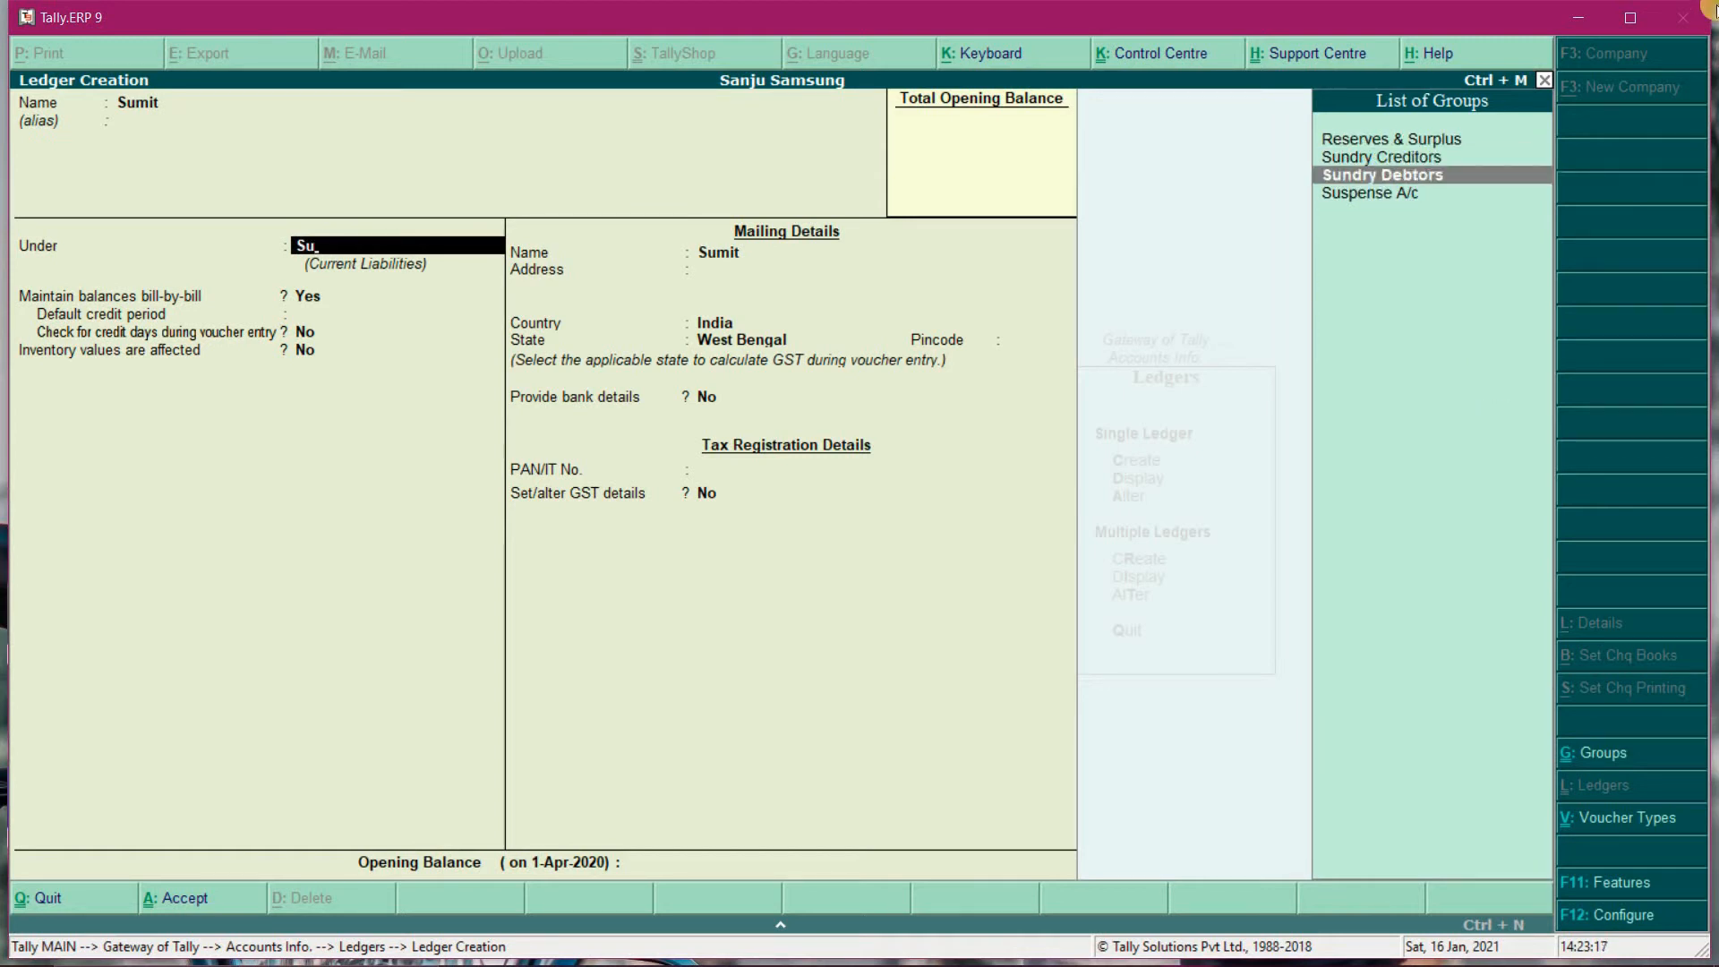
key(Return)
- Keep bill-by-bill balances and West Bengal as the state for the debtor ledger, and save it without bank or GST details
key(Return)
key(Return)
key(Return)
key(Return)
key(Return)
key(Return)
key(Return)
key(Return)
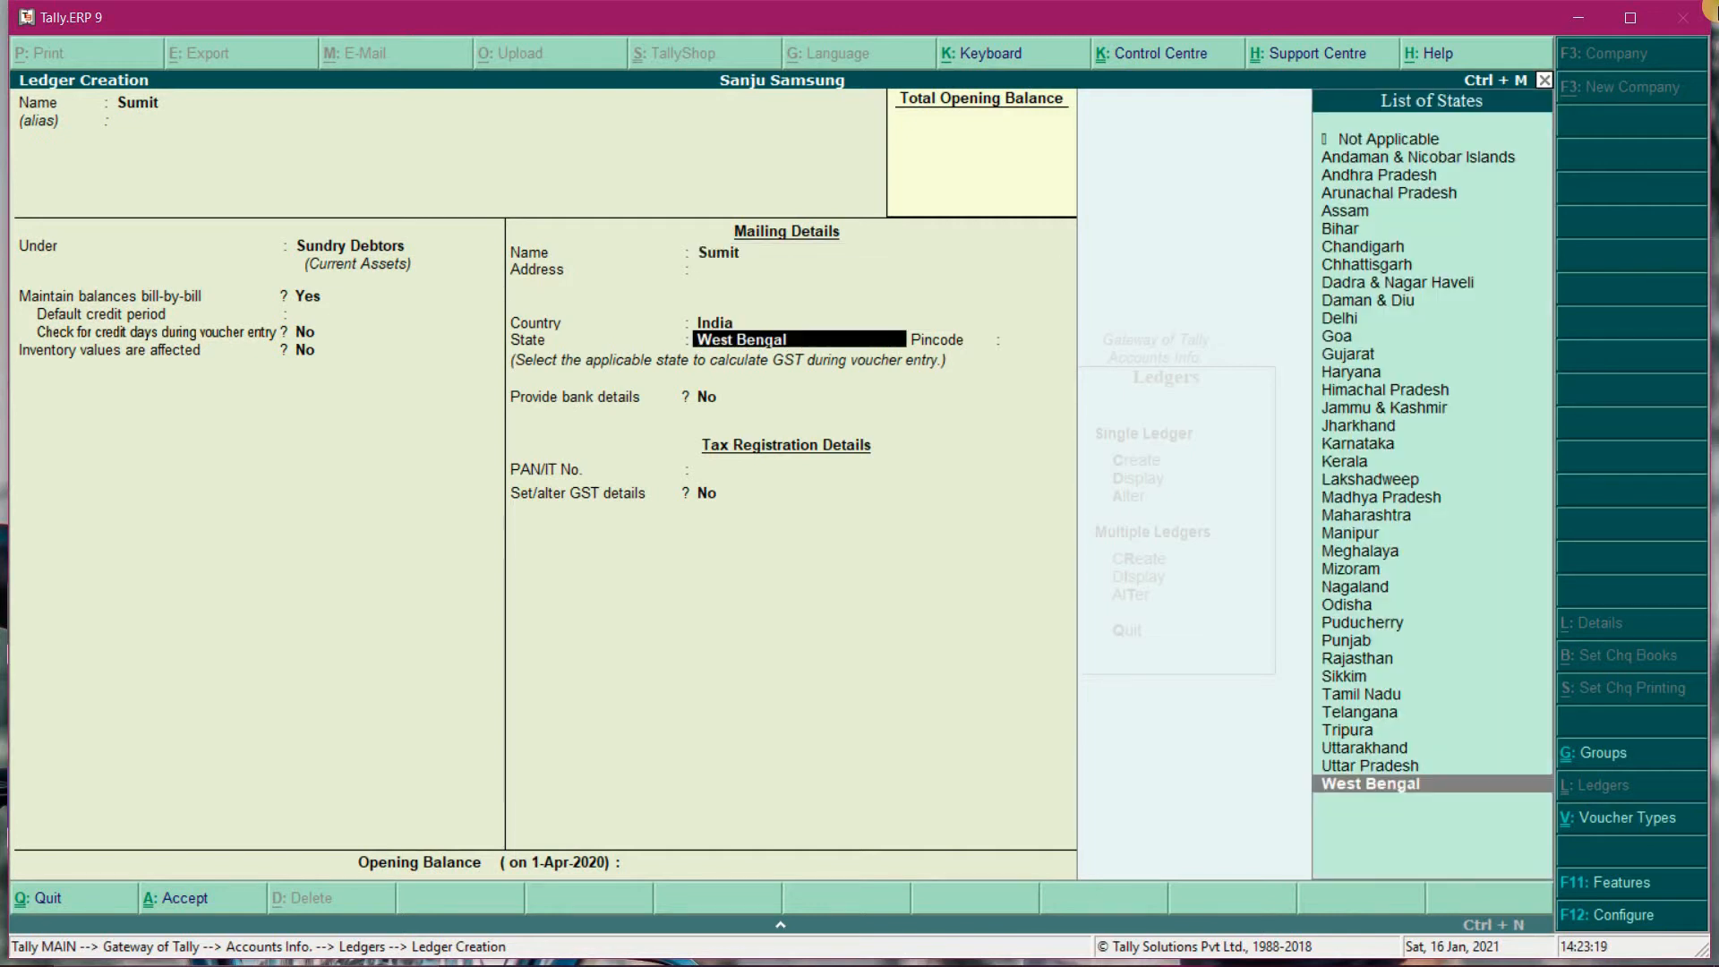
key(Return)
key(Return)
key(Return)
key(Return)
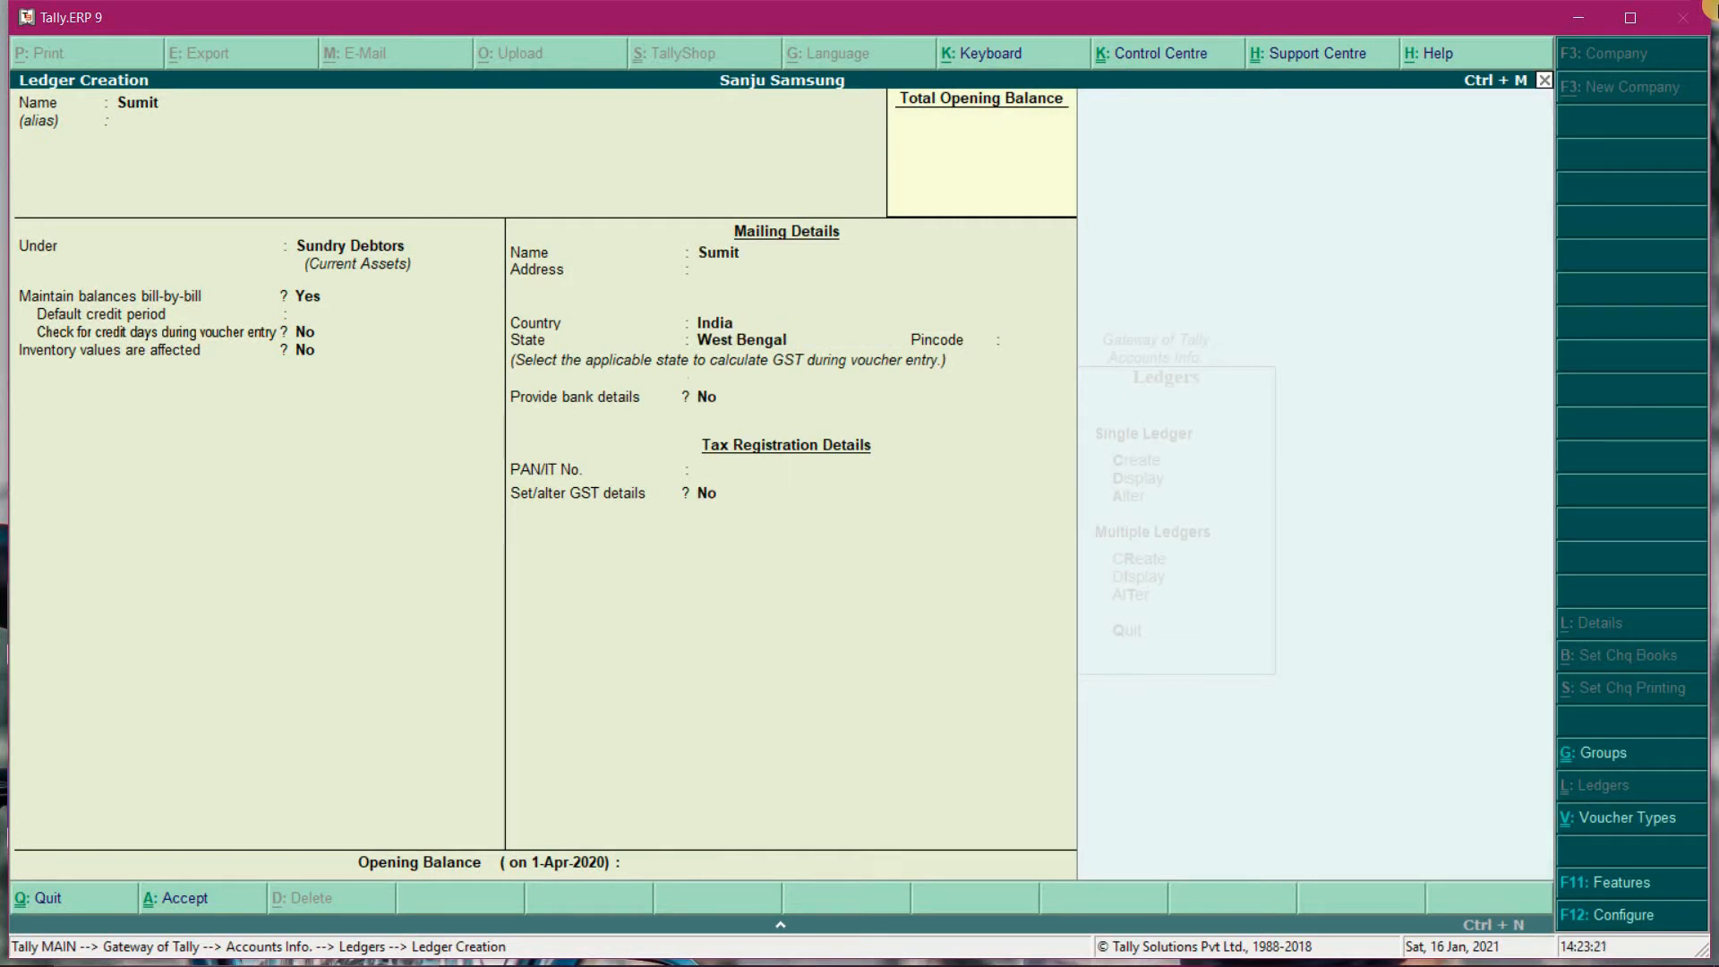
key(Return)
- Name another ledger with the second customer's name, keeping it under Sundry Debtors with no alias
text(Rahul)
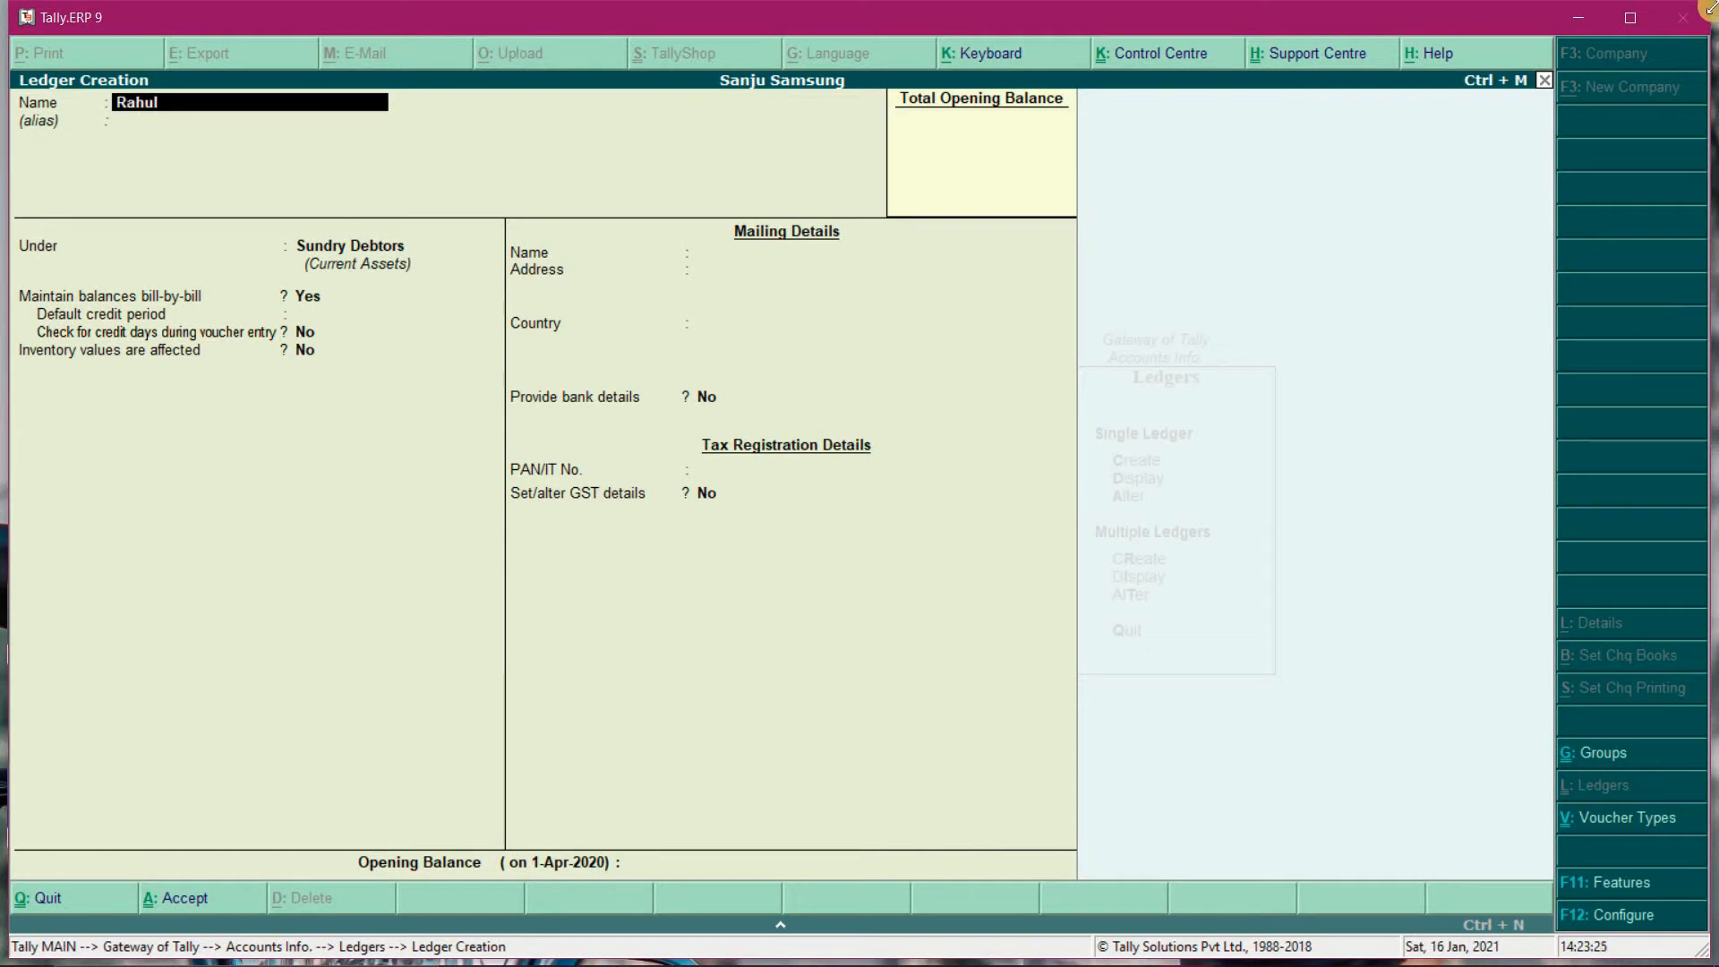
key(Return)
key(Return)
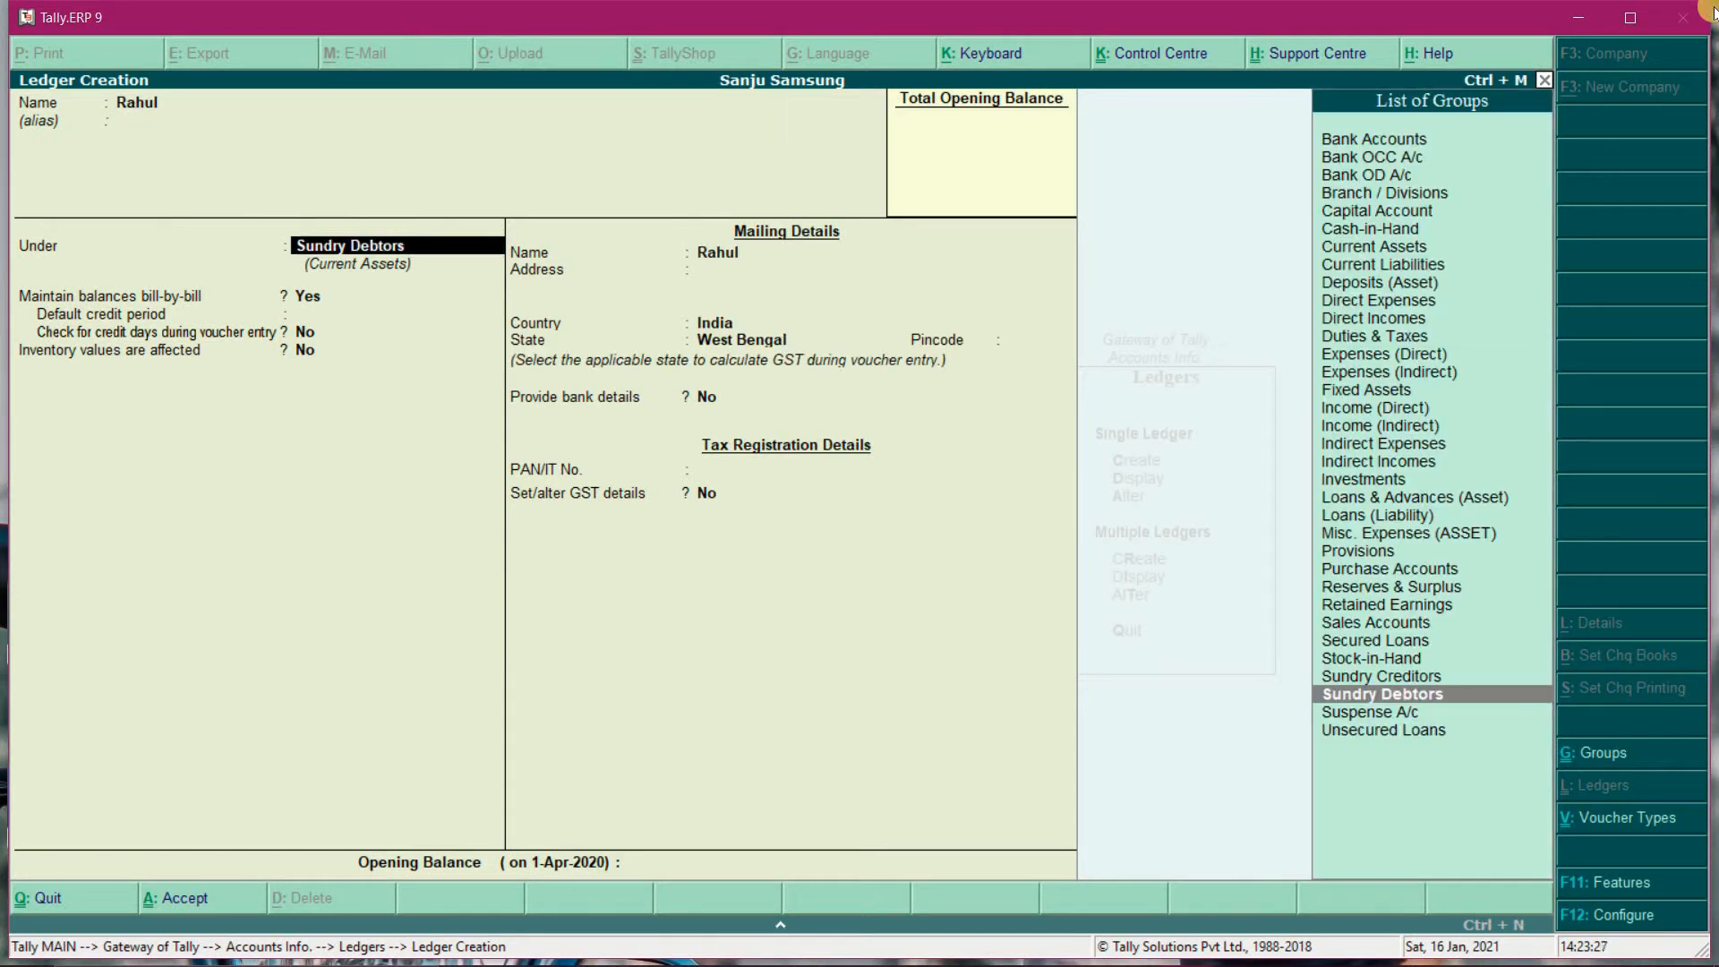
key(Return)
- Keep bill-by-bill balances and India as the country for the second debtor ledger, and set its state to Tripura
key(Return)
key(Return)
key(Return)
key(Return)
key(Return)
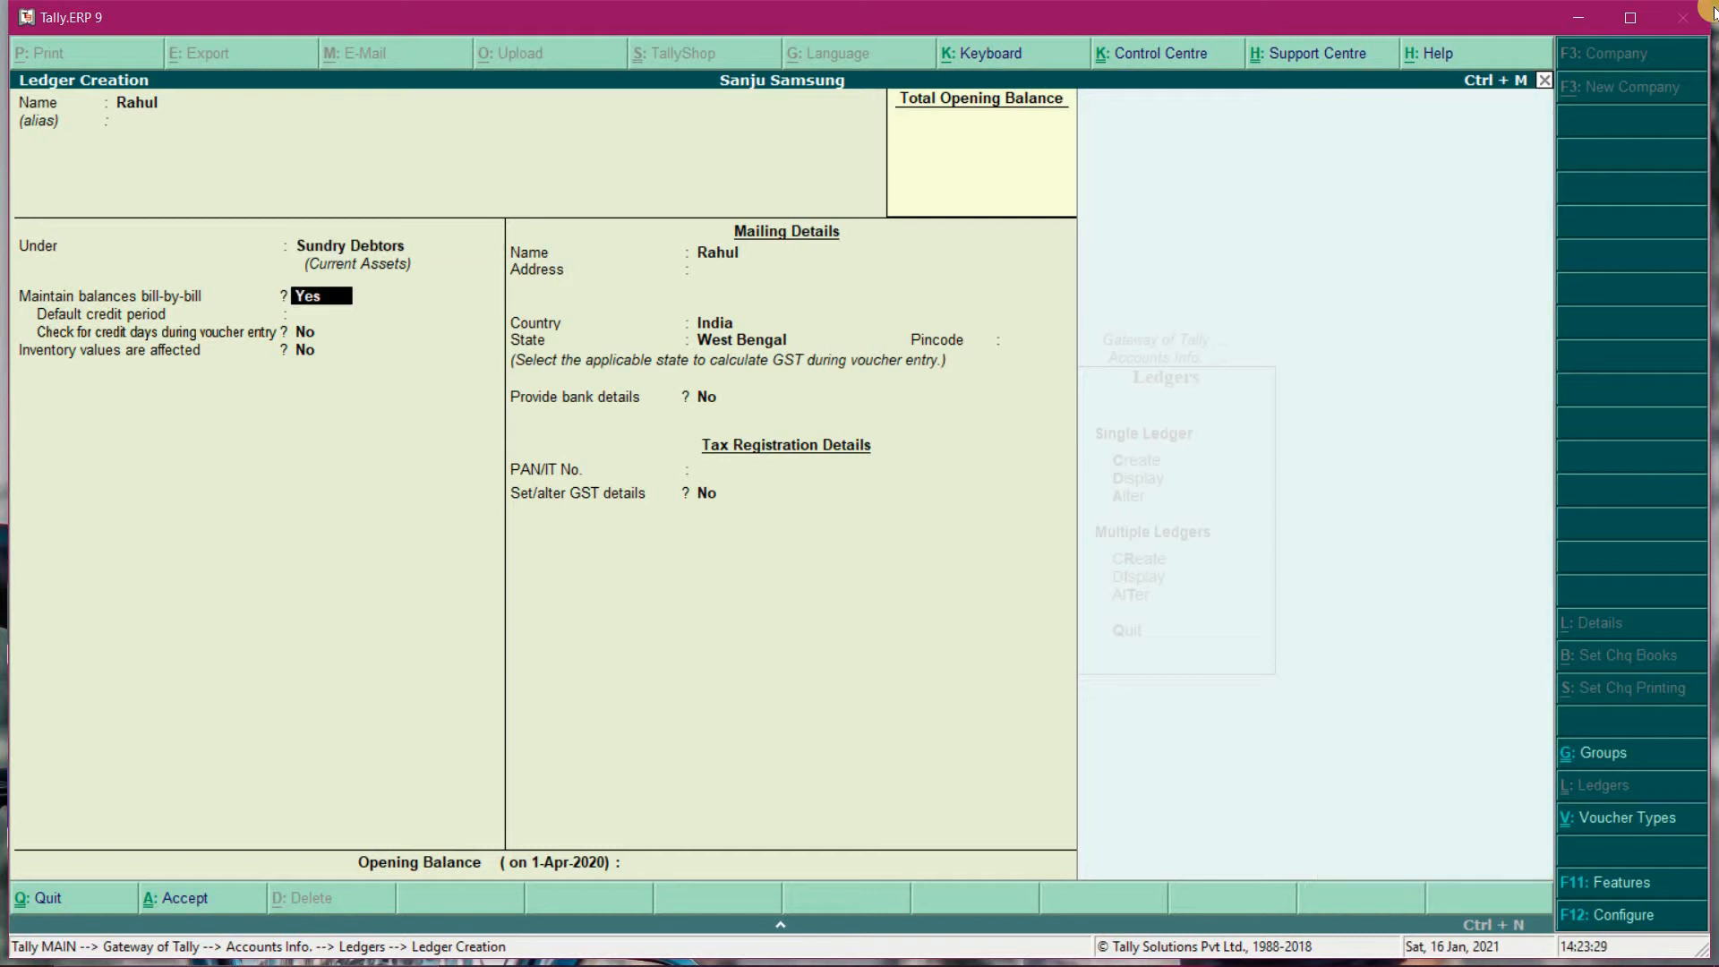
key(Return)
key(Return)
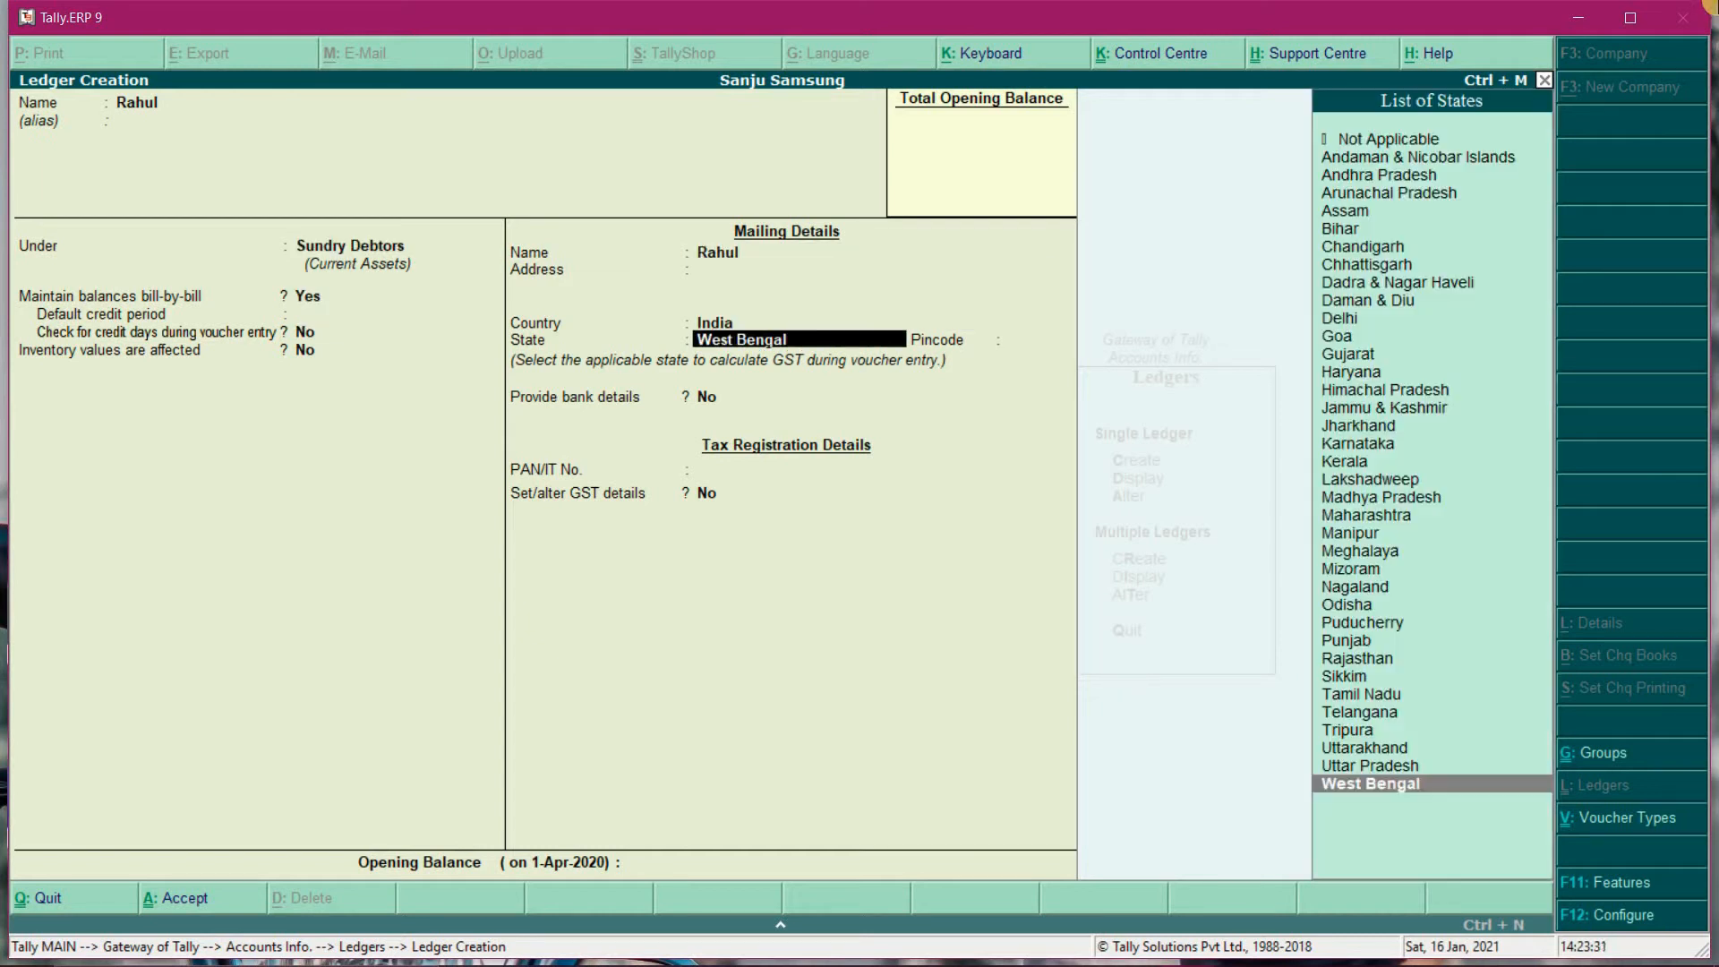
key(BackSpace)
key(Up)
key(Up)
key(Up)
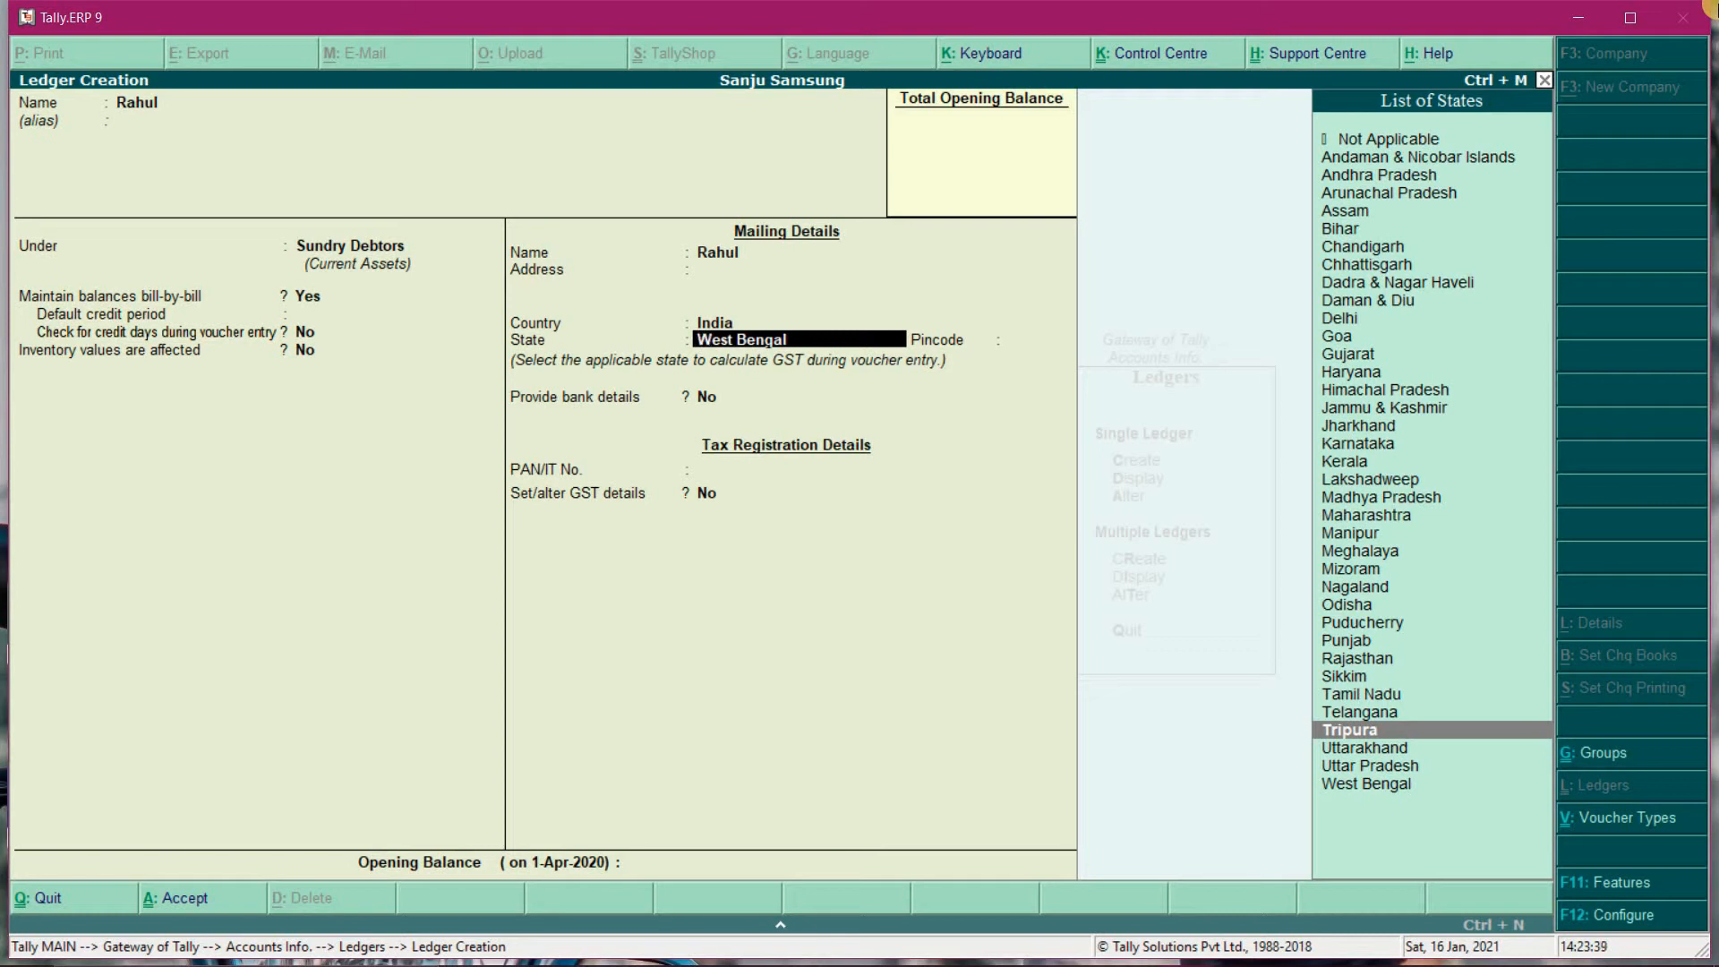
key(Return)
- Save the second debtor ledger without pincode, bank or GST details, and leave ledger creation
key(Return)
key(Return)
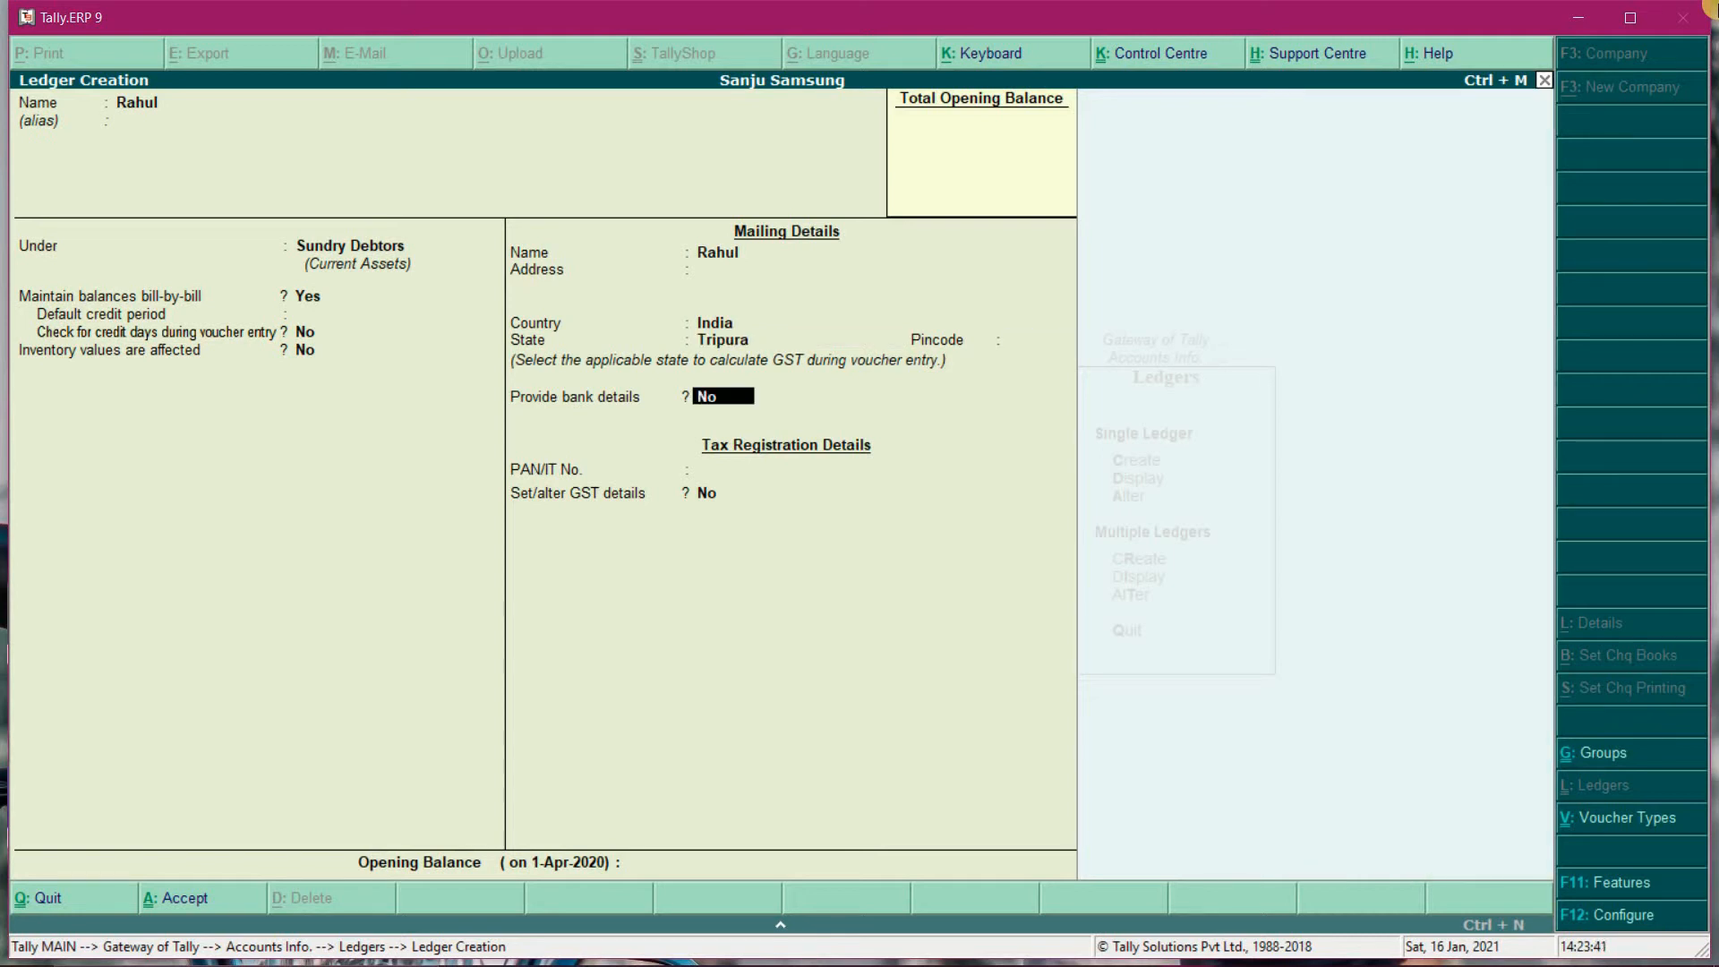
key(Return)
key(Return)
key(Return)
key(Return)
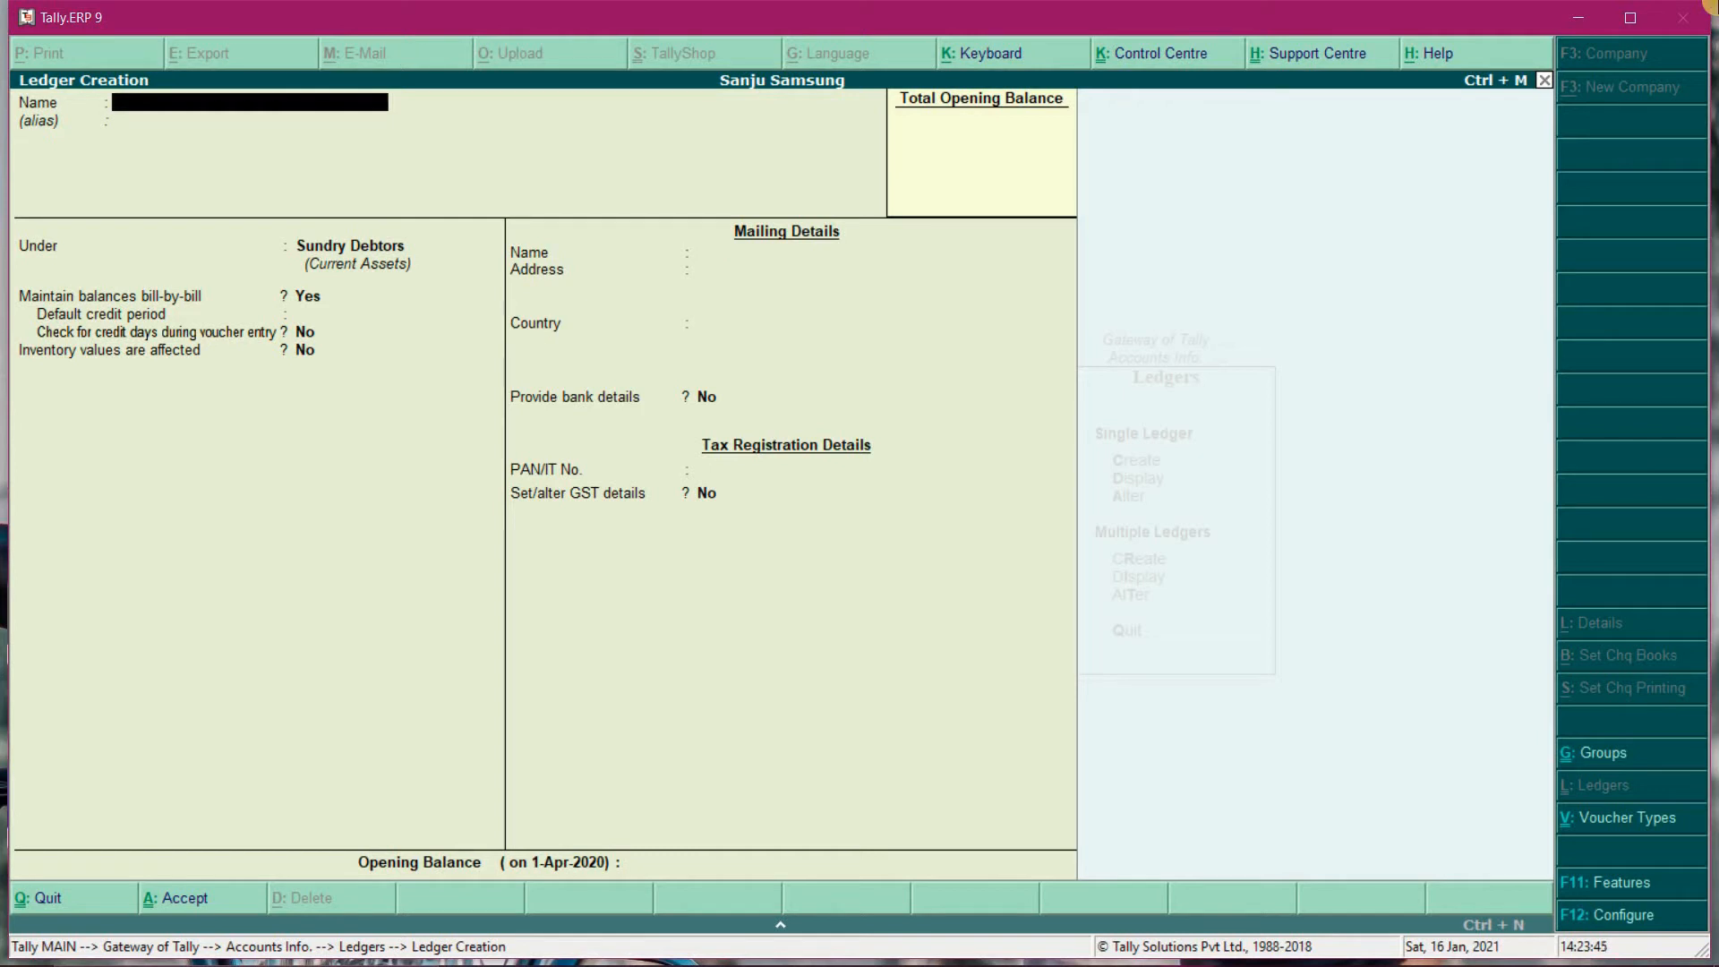
key(Escape)
key(Return)
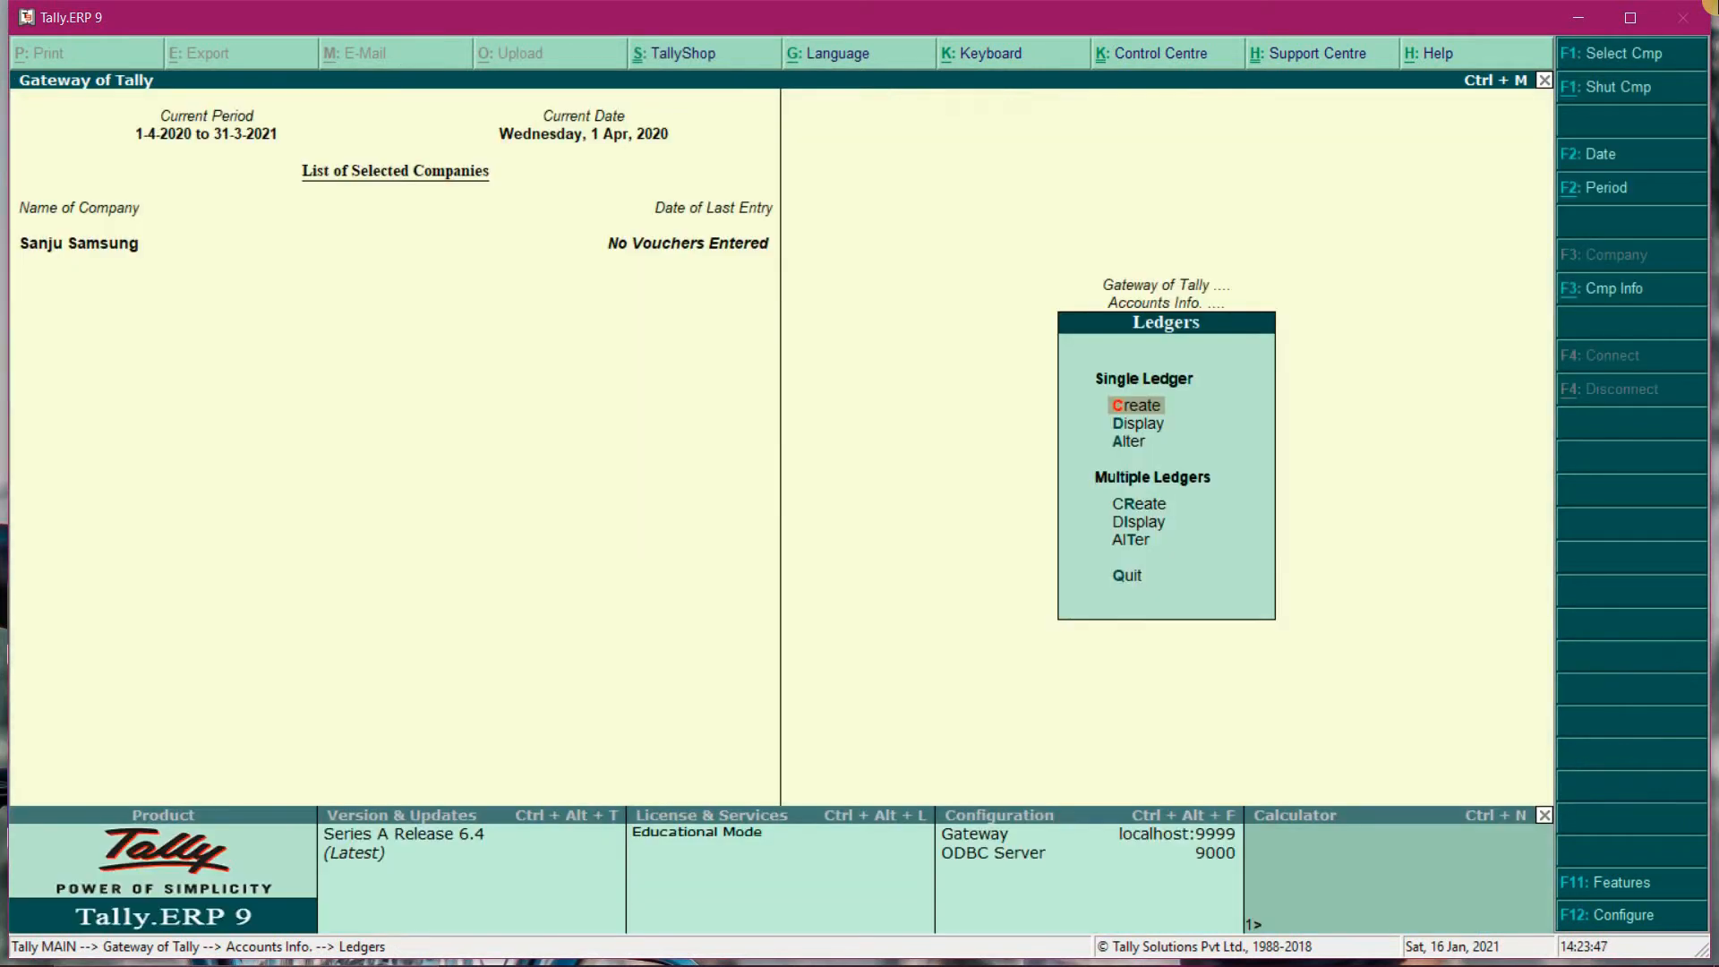
key(Escape)
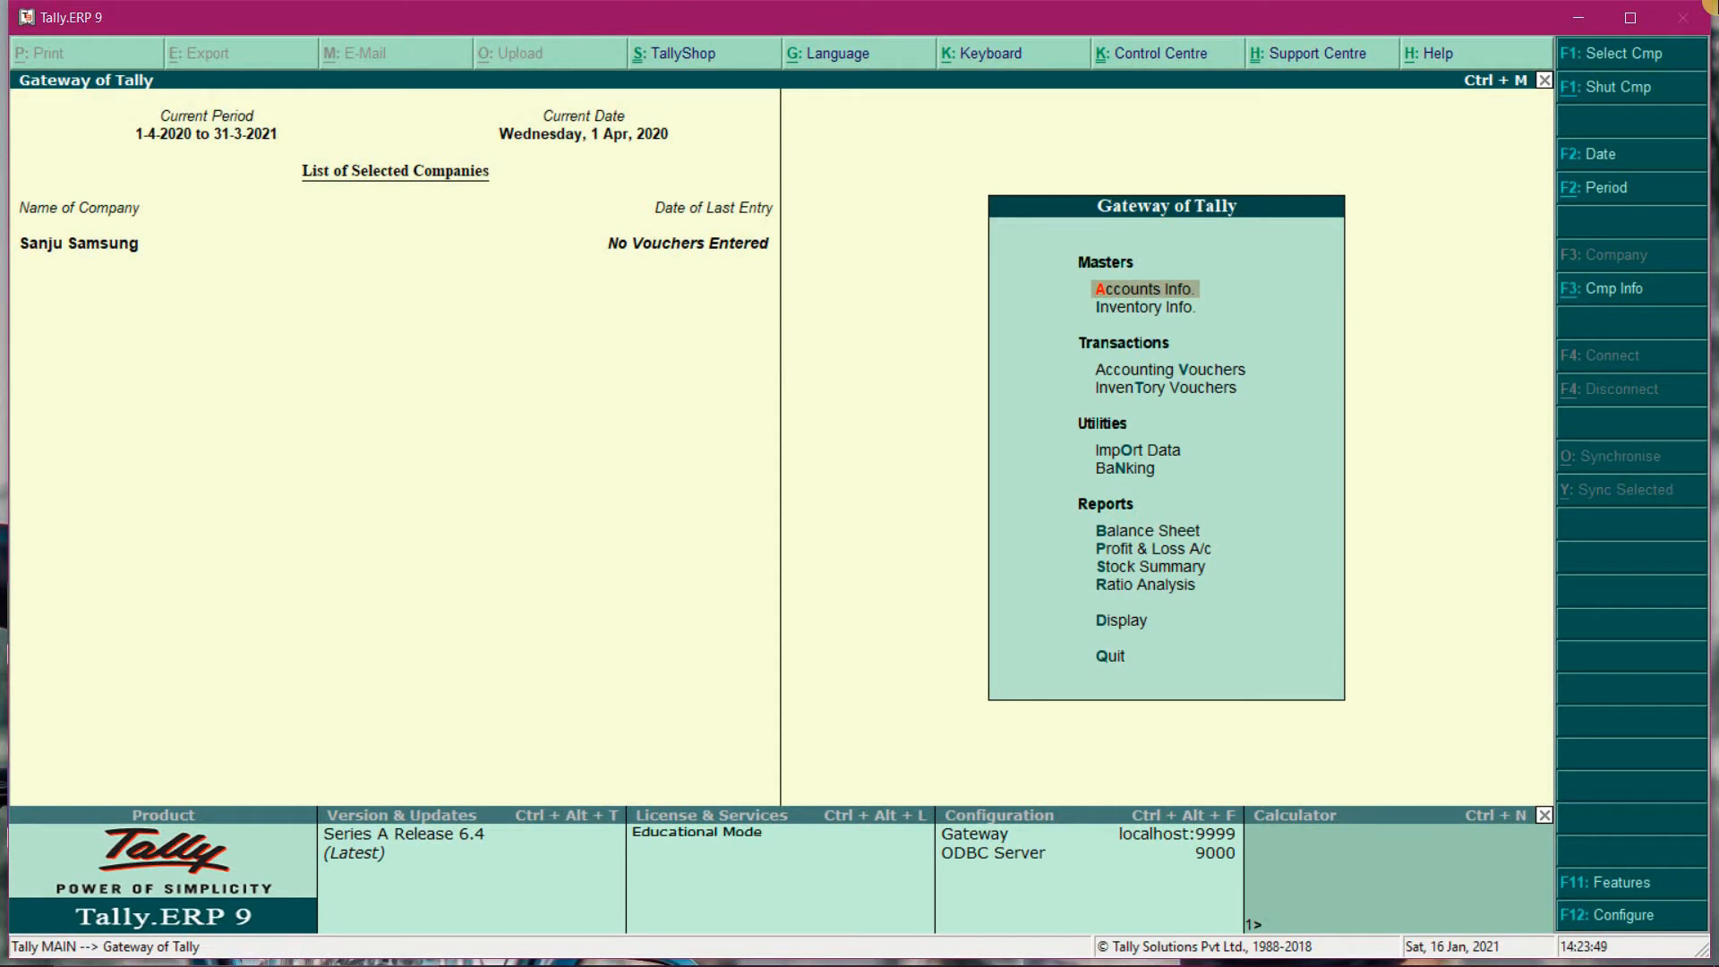
- Begin creating a simple unit of measure in the inventory masters with the symbol pc
key(Down)
key(Return)
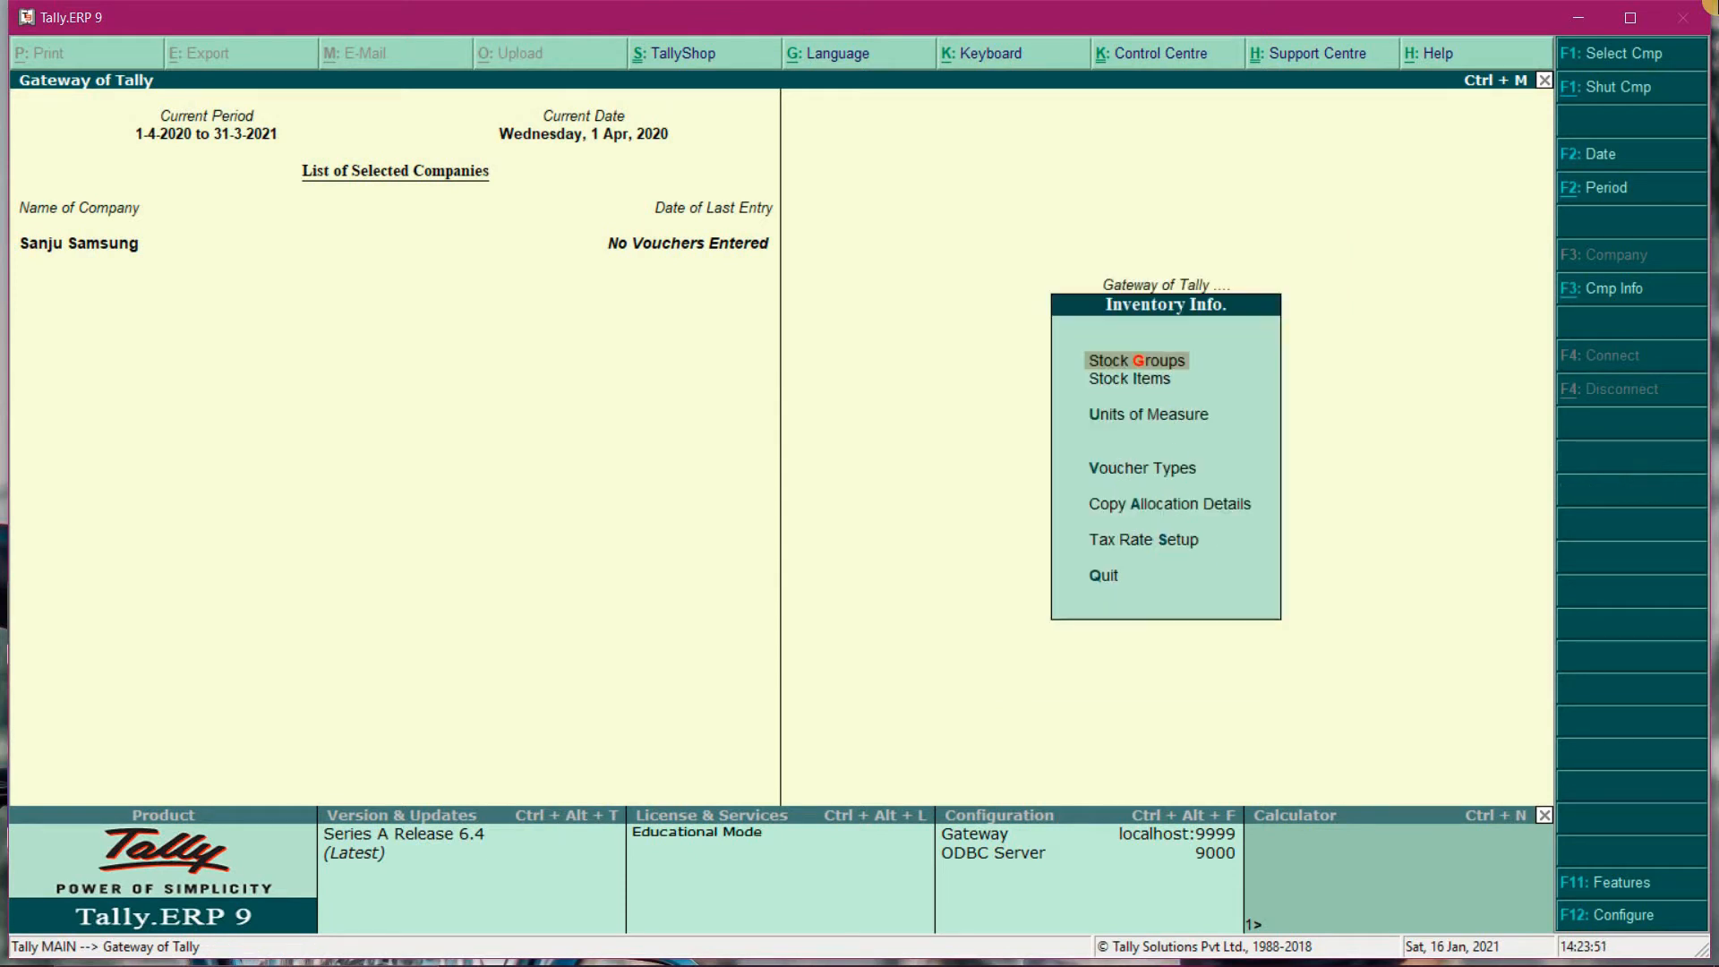
key(Down)
key(Down)
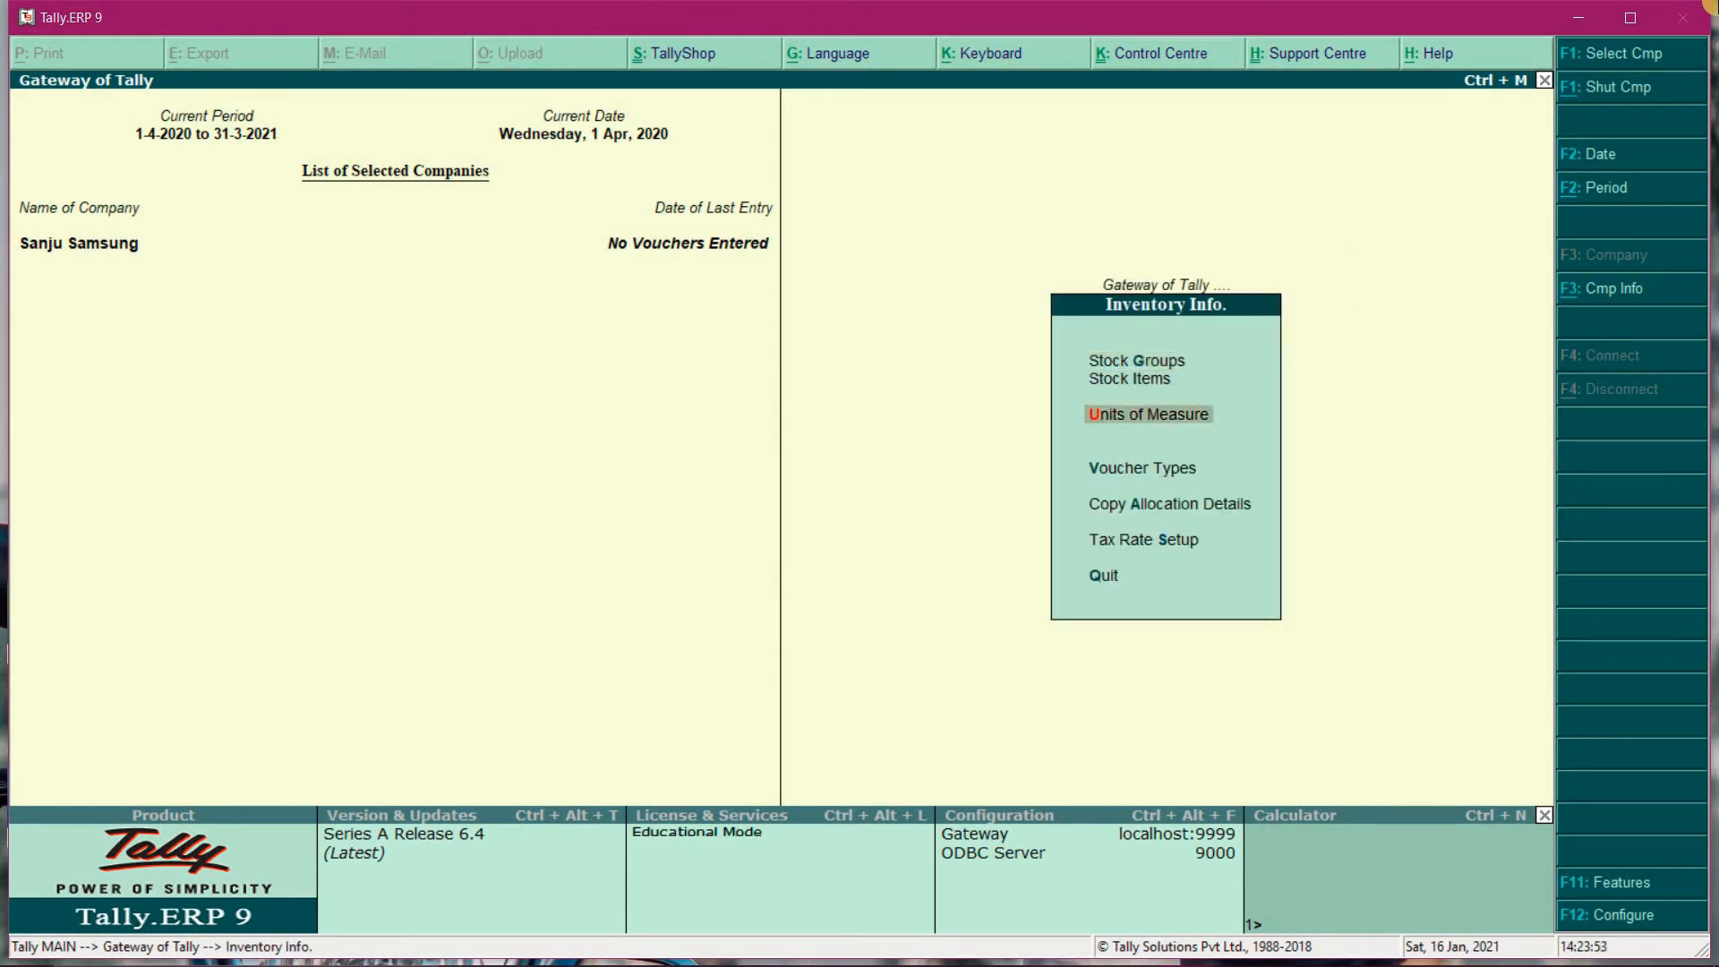
key(Return)
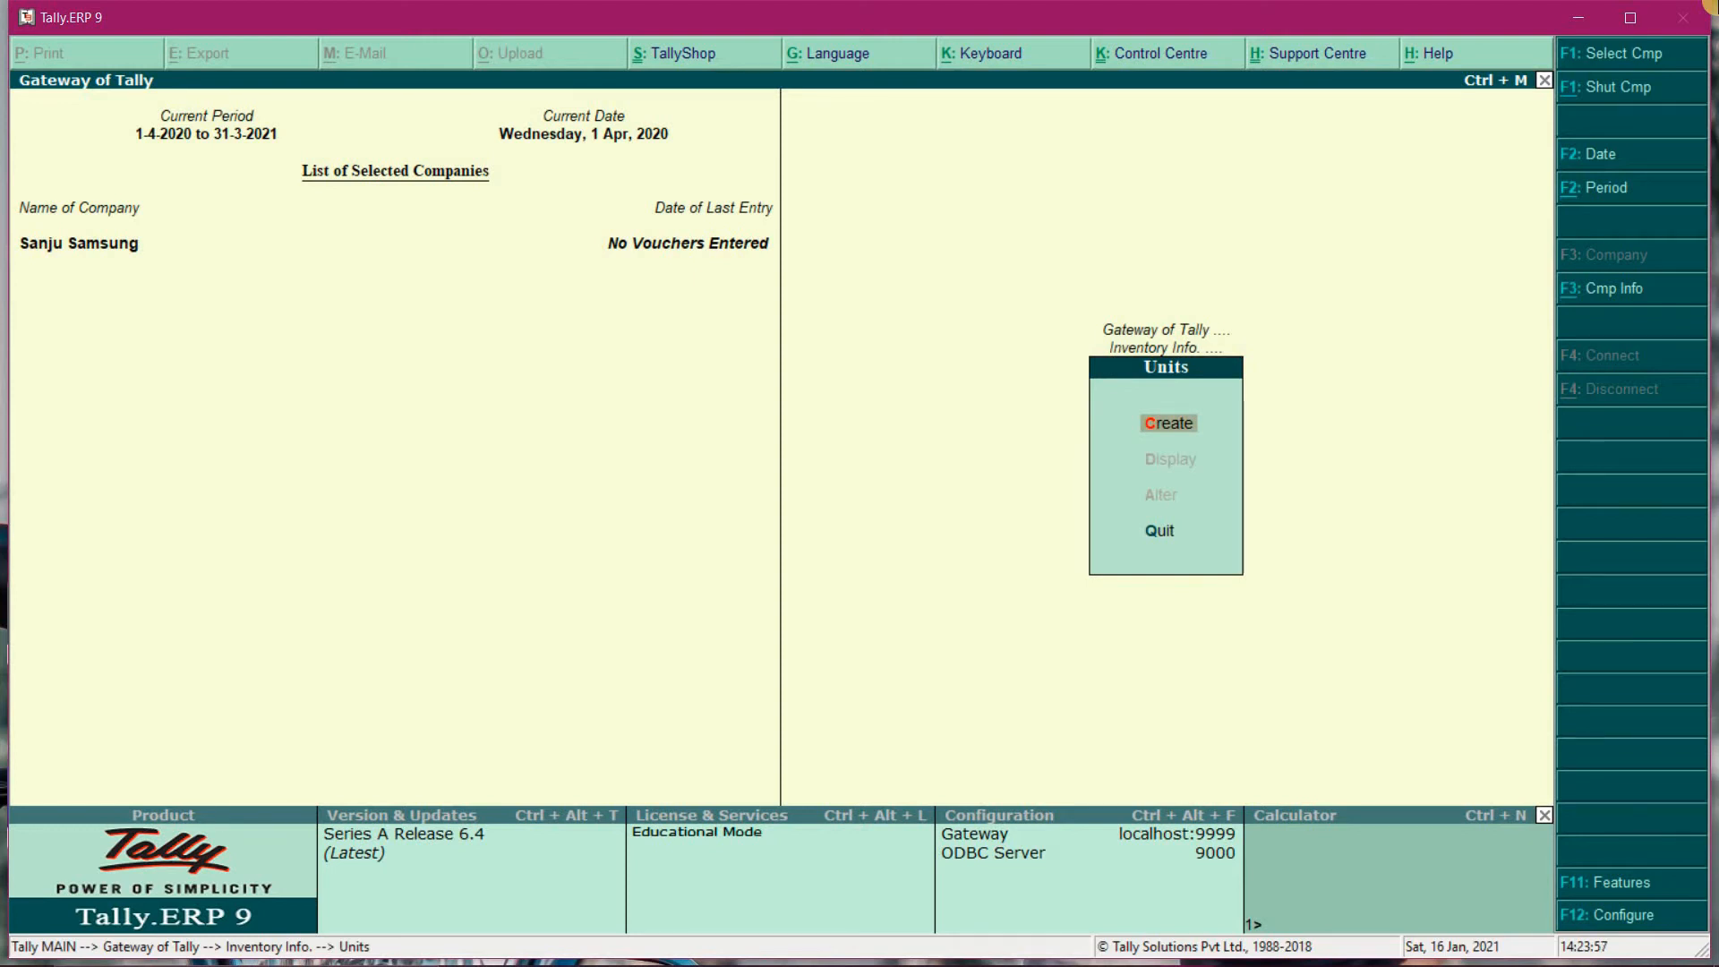
key(Return)
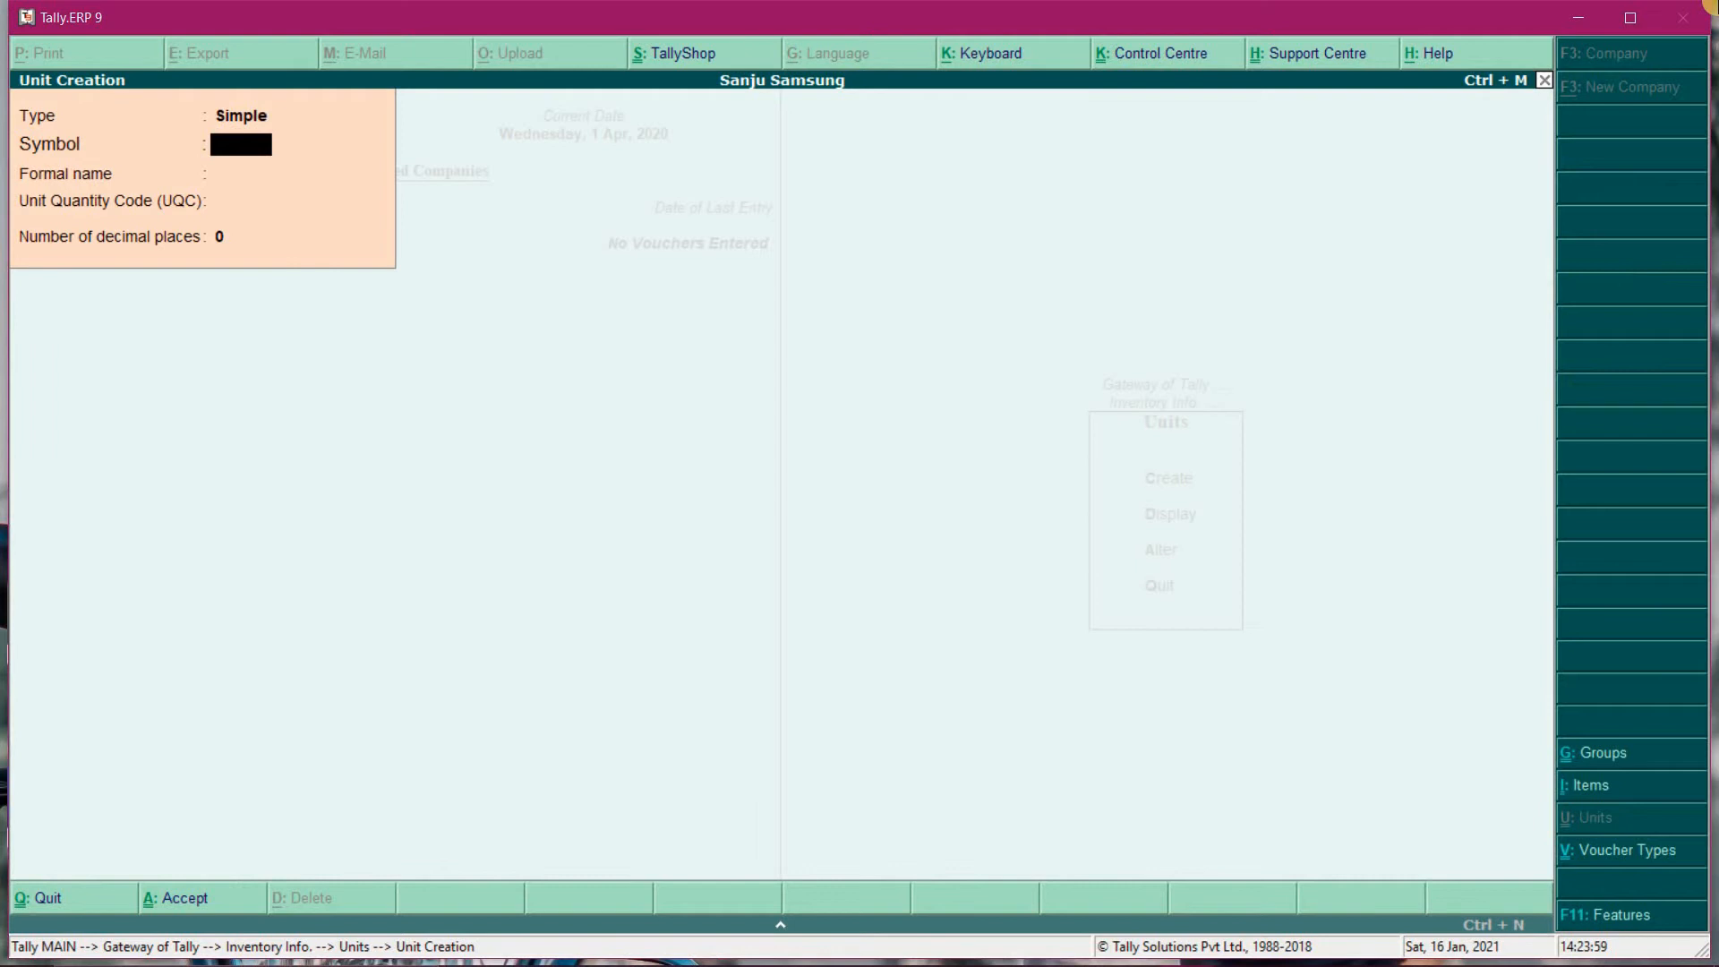
text(pc)
key(Return)
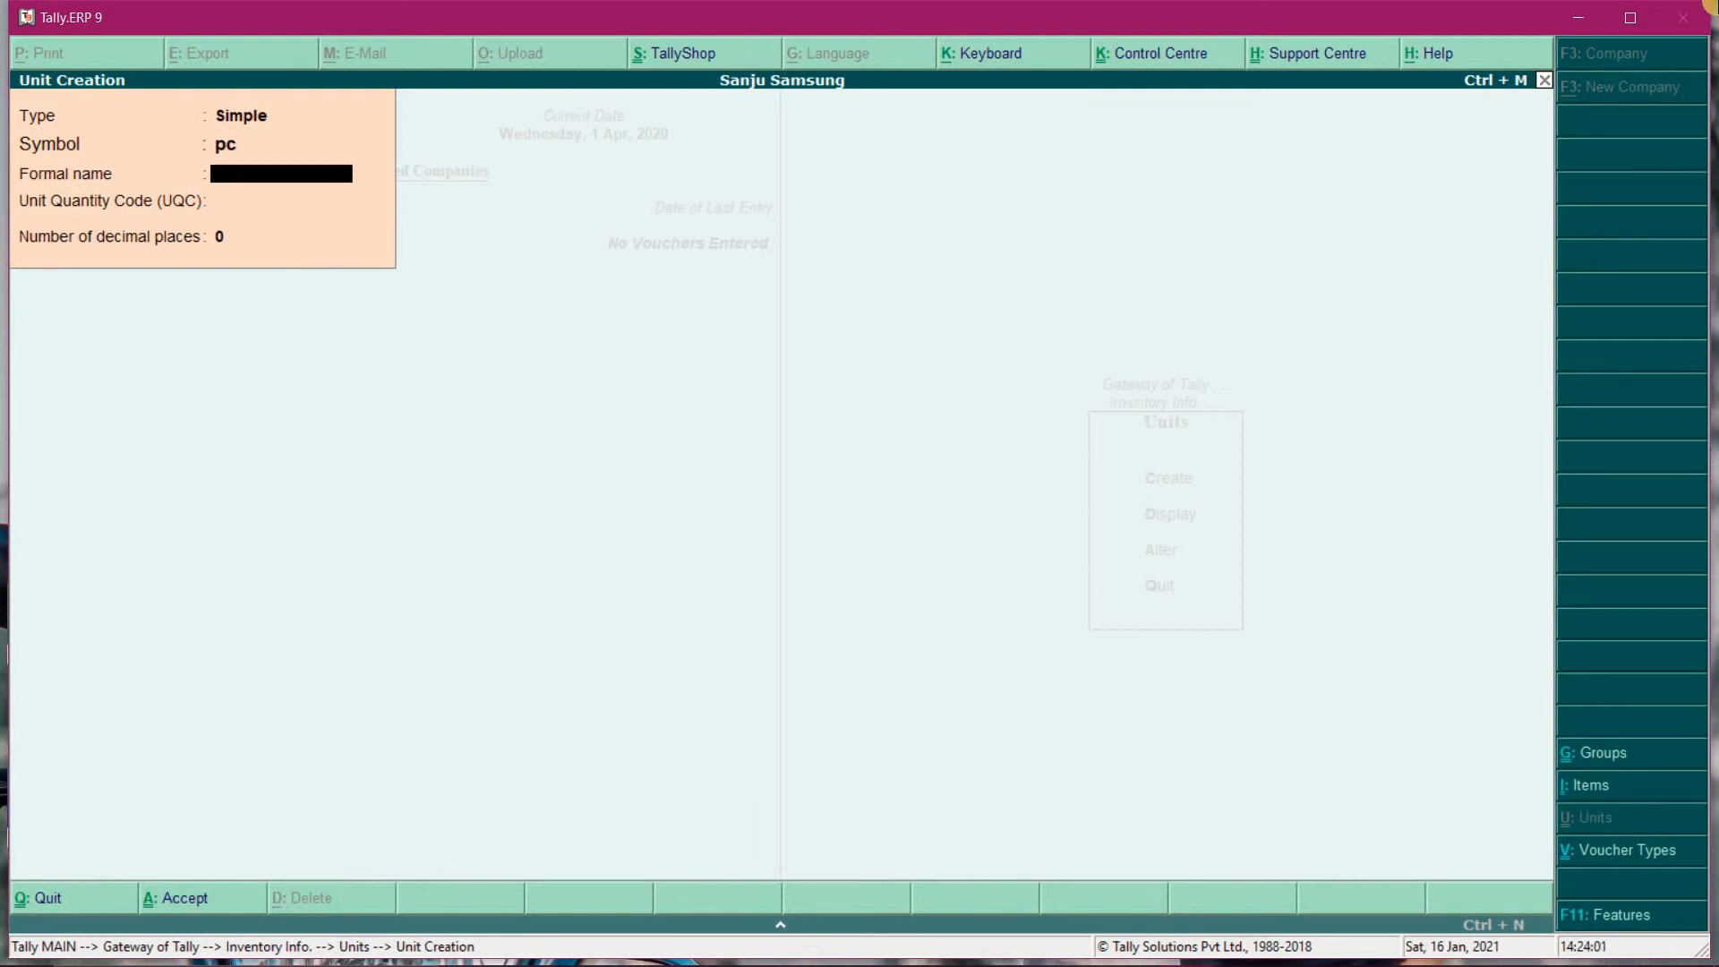
- Give the unit the formal name Pices with 0 decimal places, save it and leave unit creation
text(Pices)
key(Return)
key(Return)
key(Return)
key(Return)
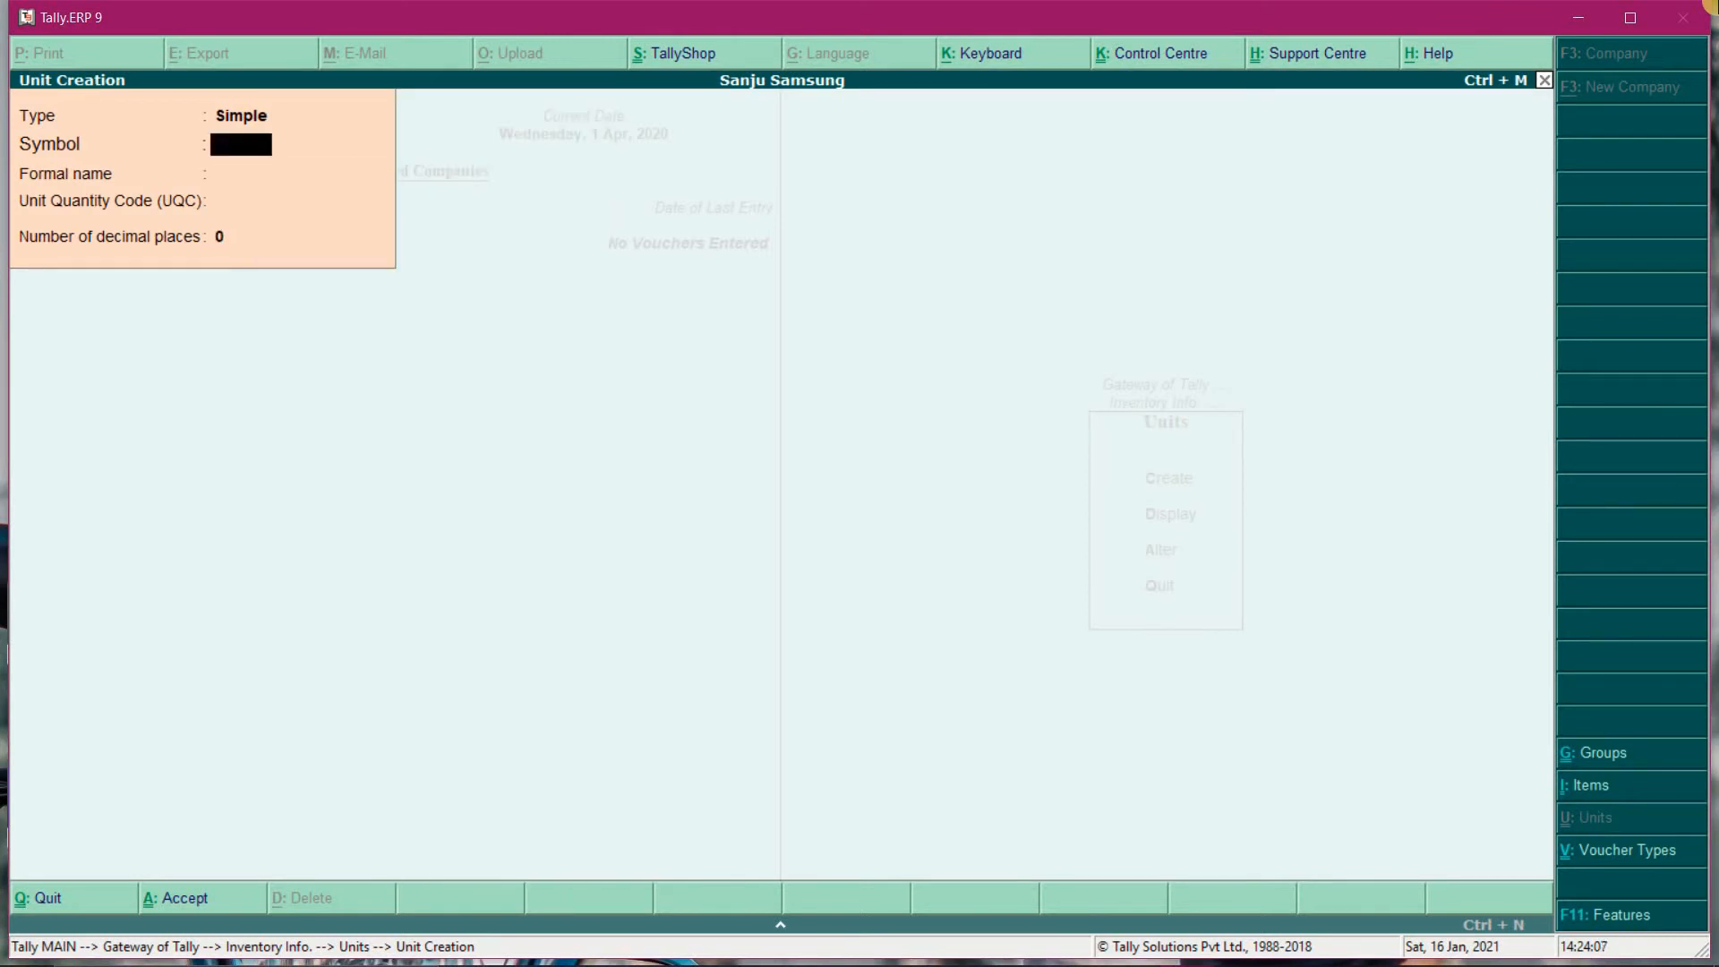
key(Escape)
key(Return)
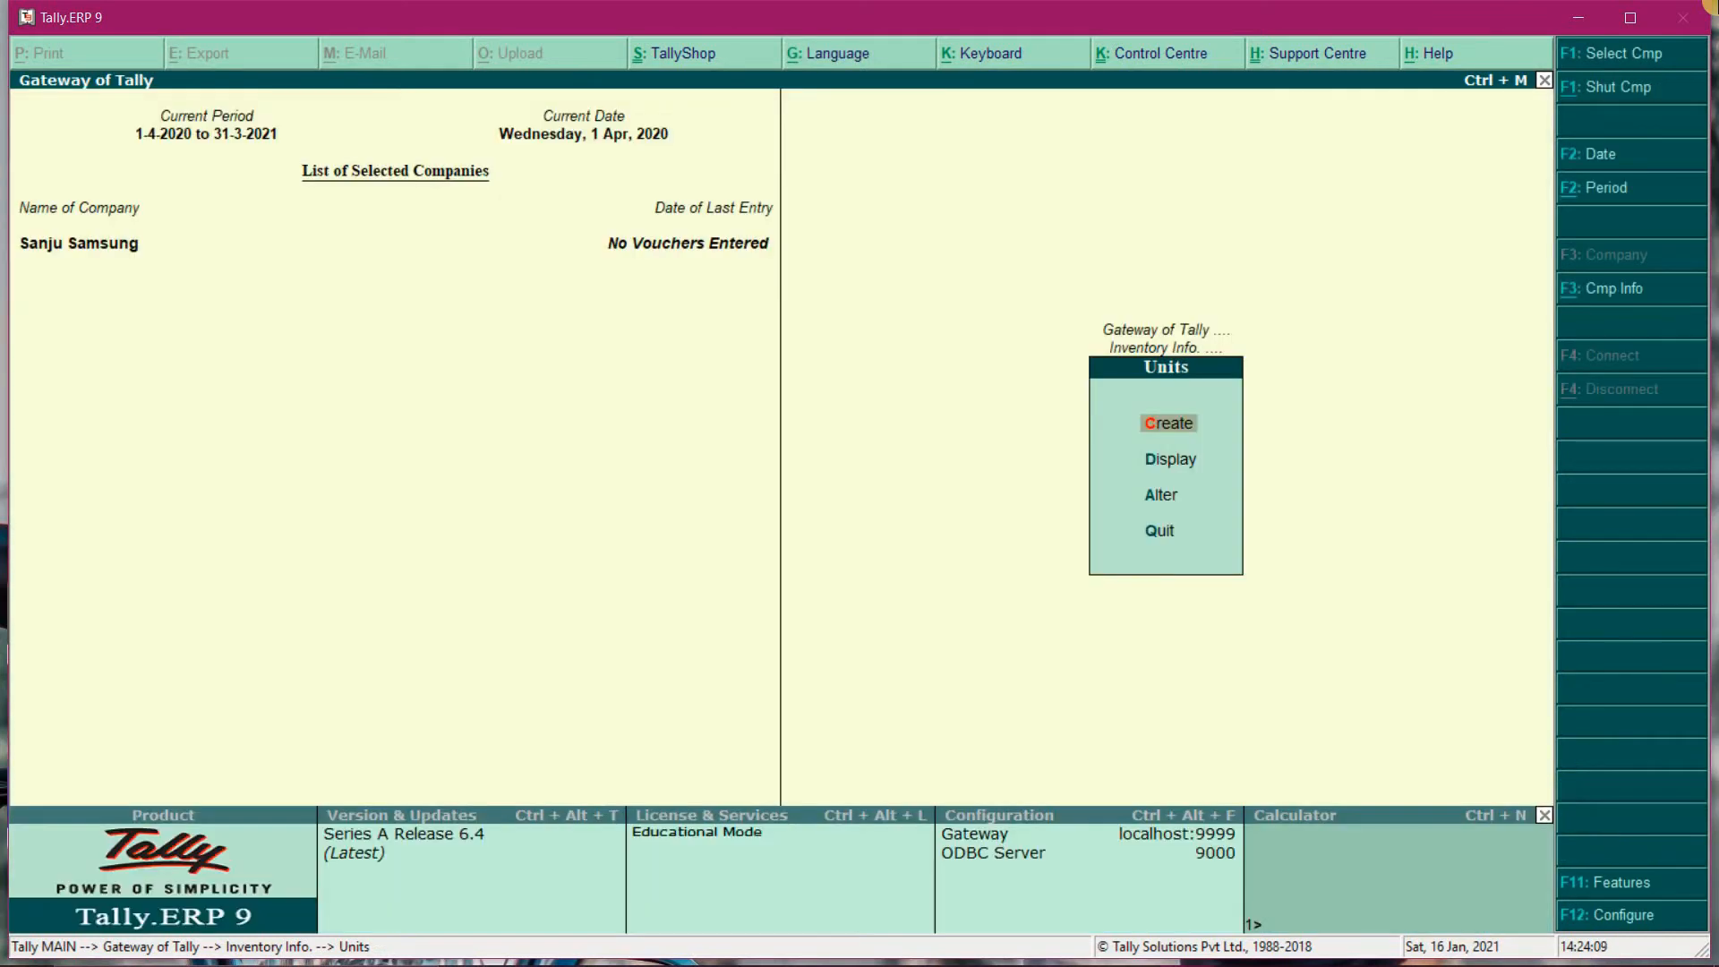
key(Escape)
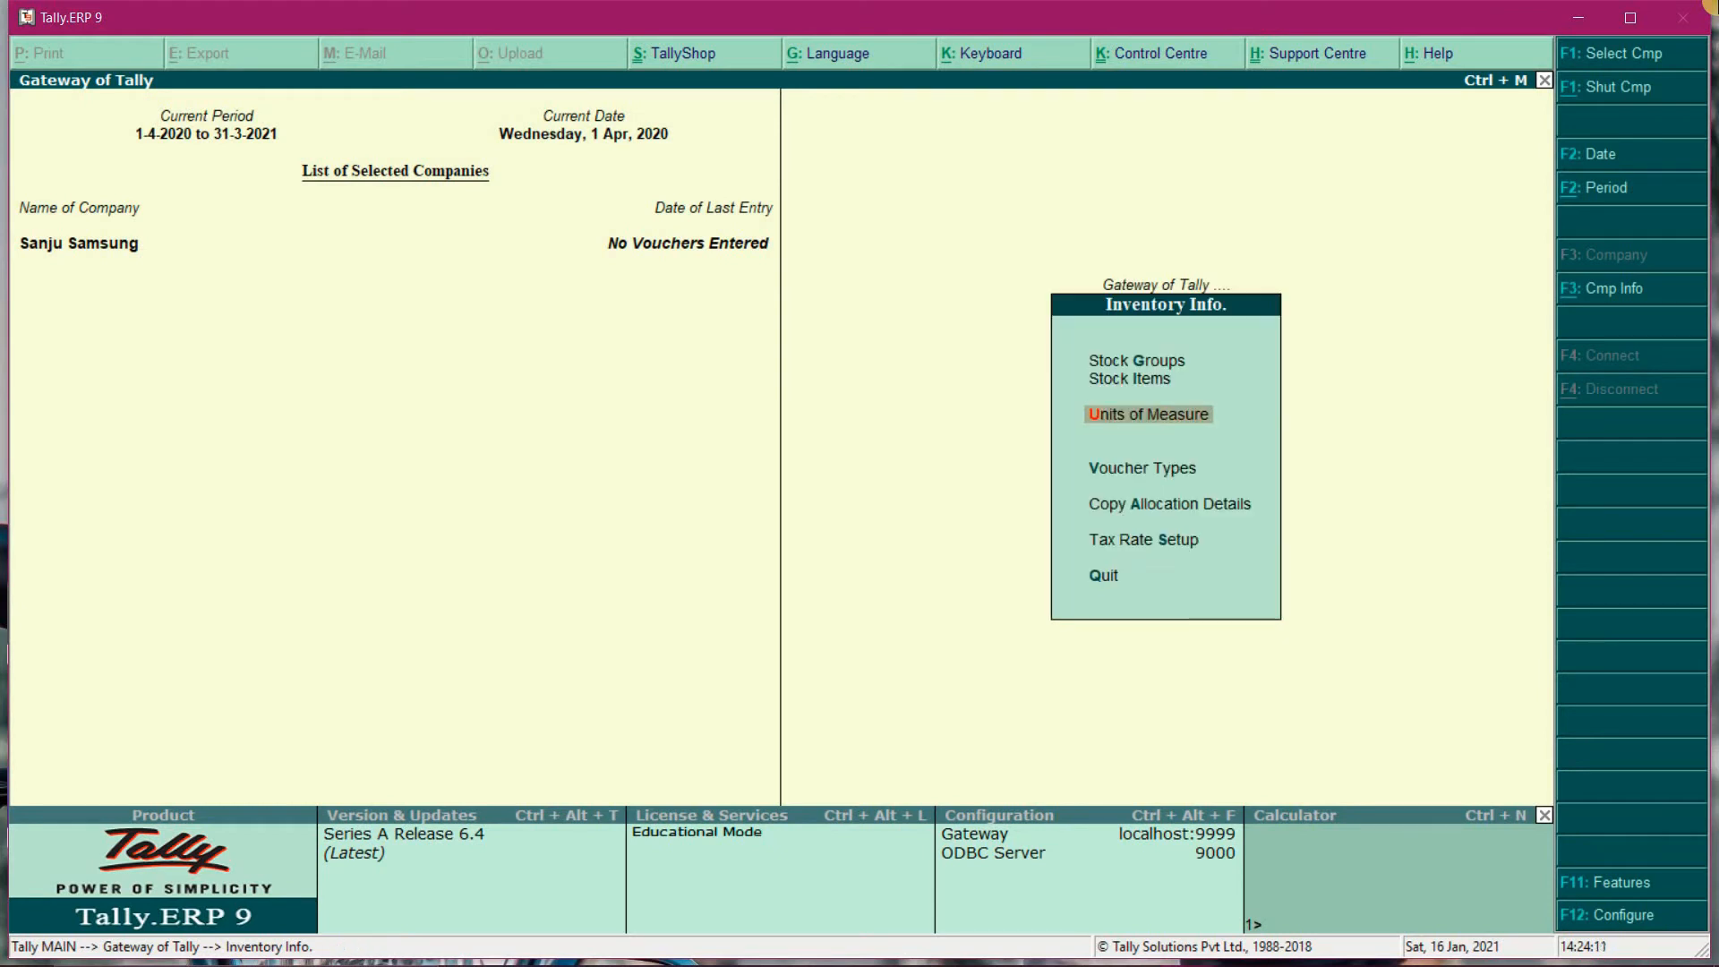
- Begin a single stock item named Realme 7 without an alias, under Primary, with pc as its unit
key(Up)
key(Return)
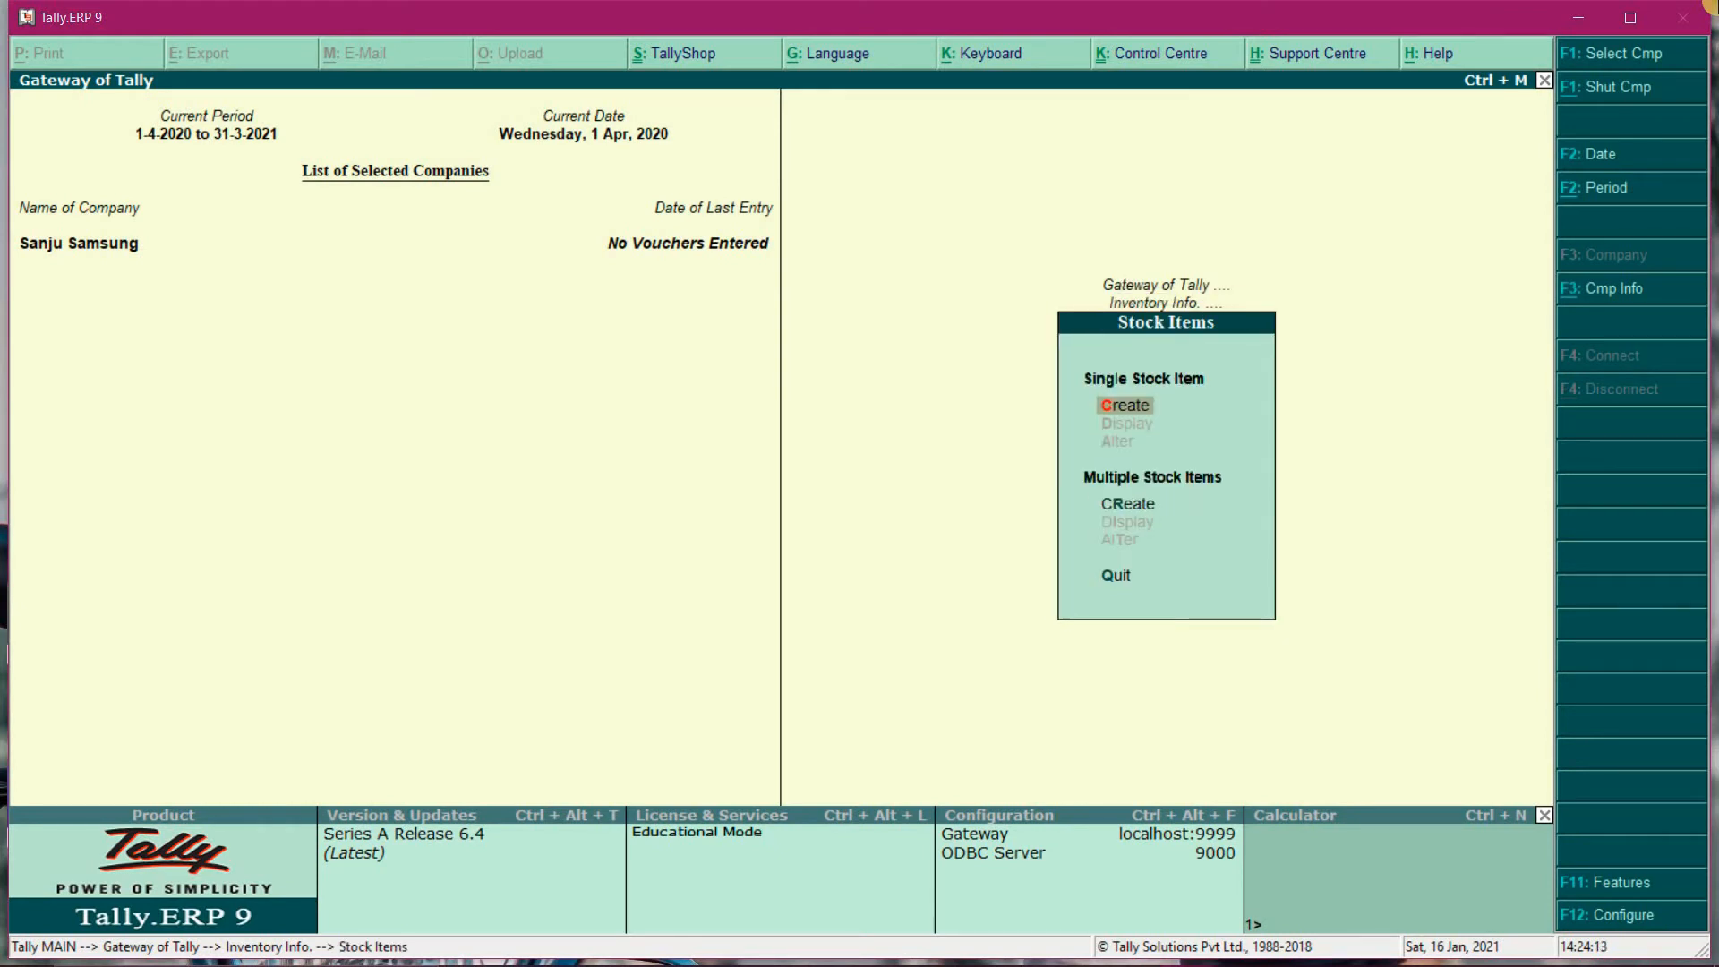
key(Return)
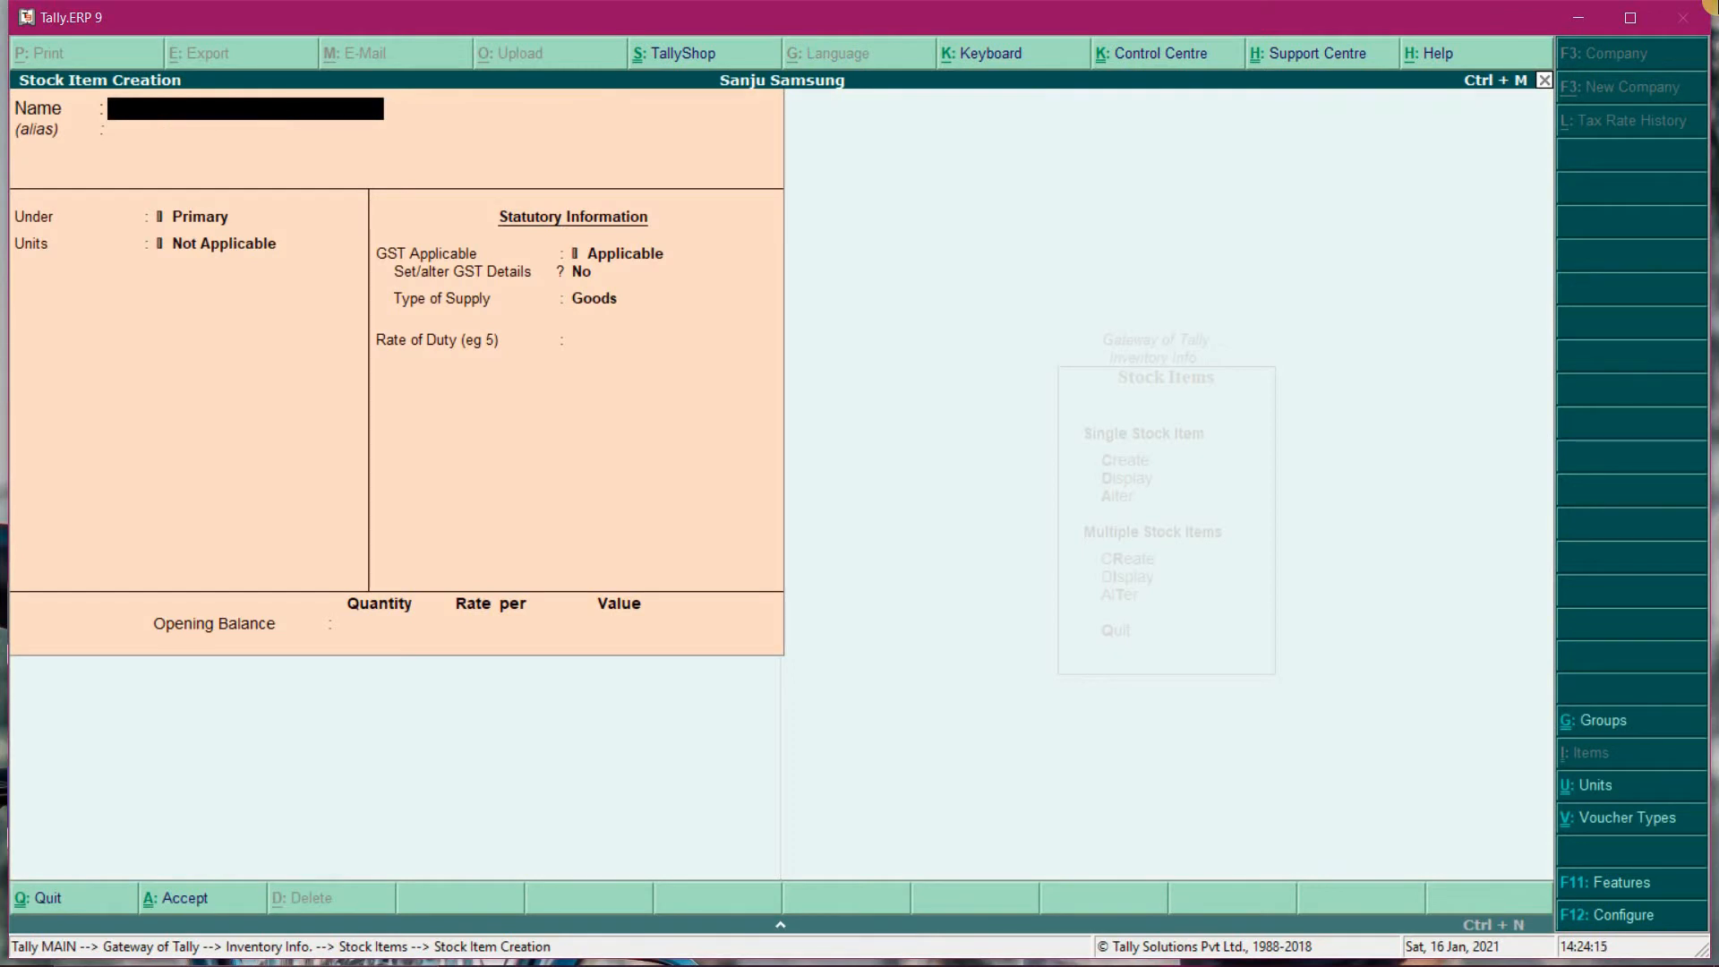
text(Realme 7)
key(Return)
key(Return)
key(Return)
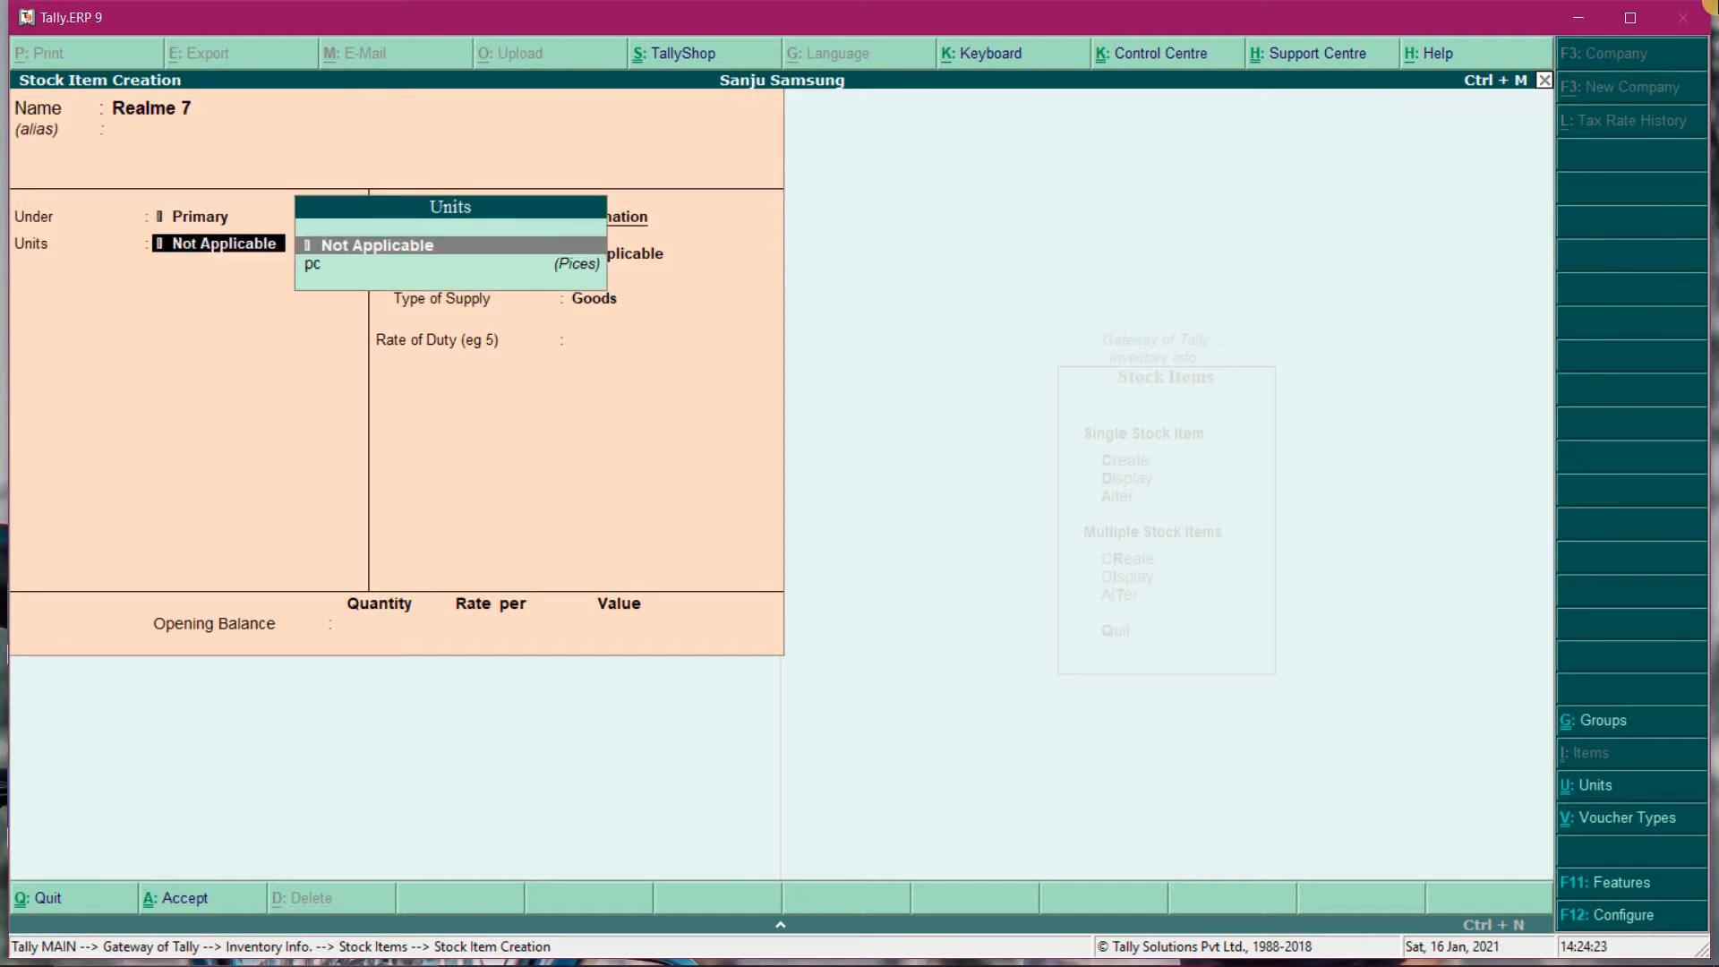
key(Down)
key(Return)
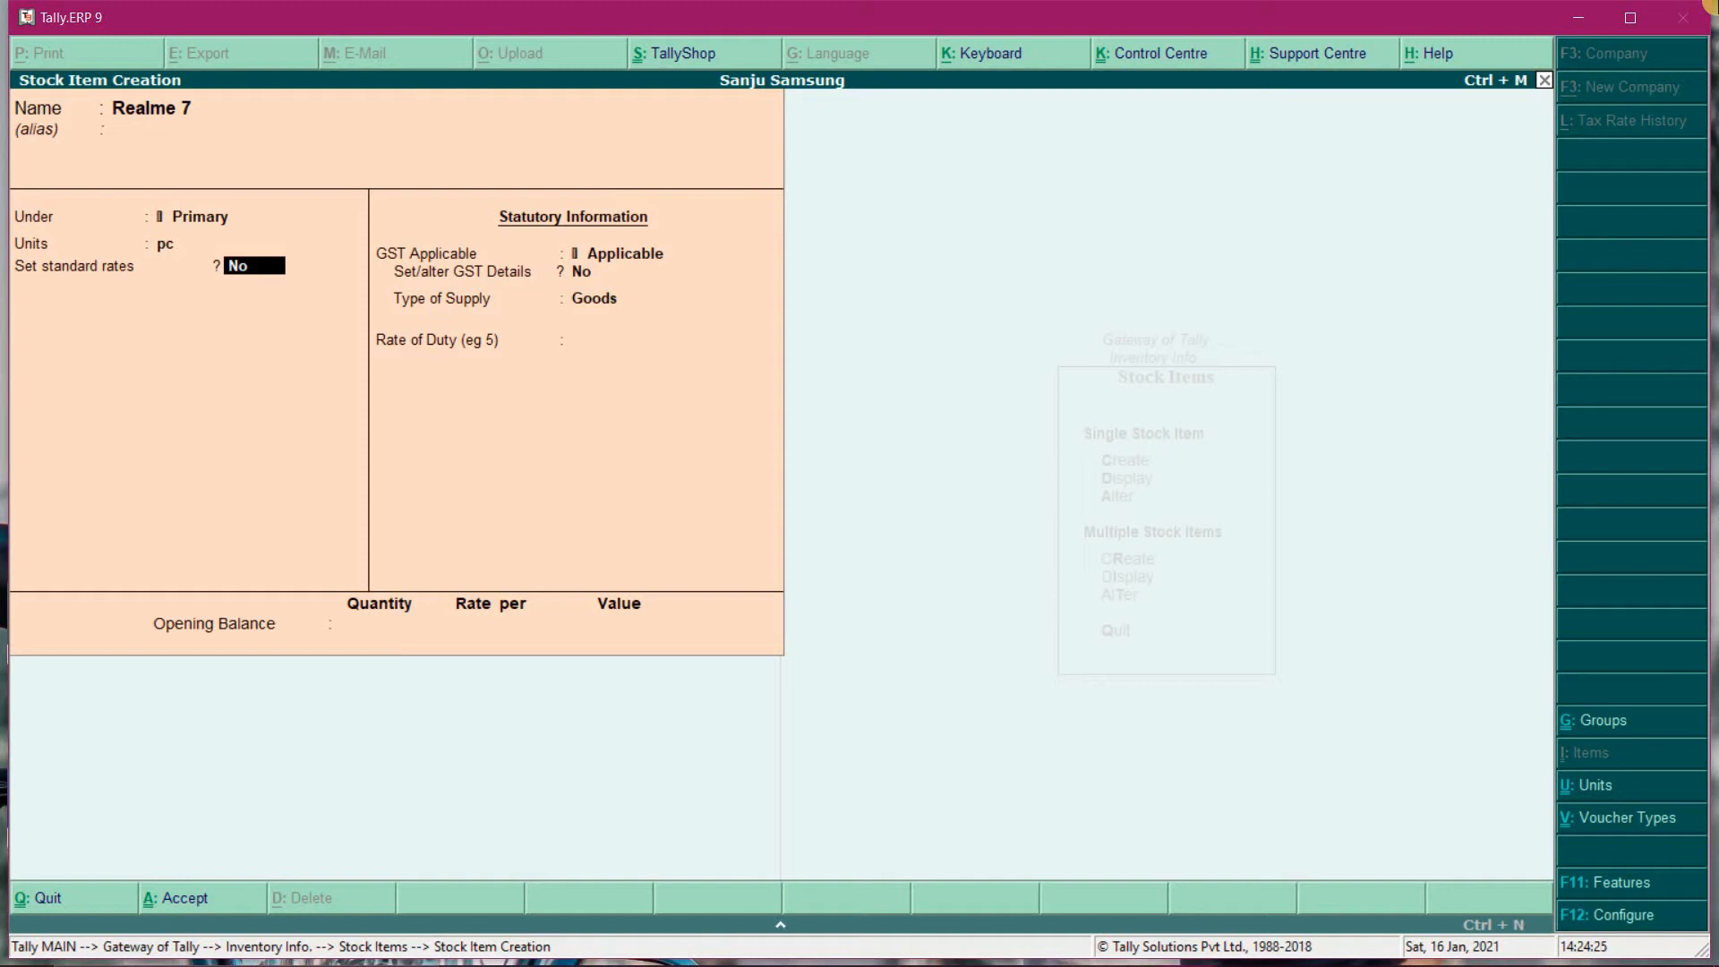
- Enable standard rates for Realme 7, with a cost of 12,000 and a selling price of 13,000 per pc from 1-Apr-2020
text(y)
key(Return)
key(Return)
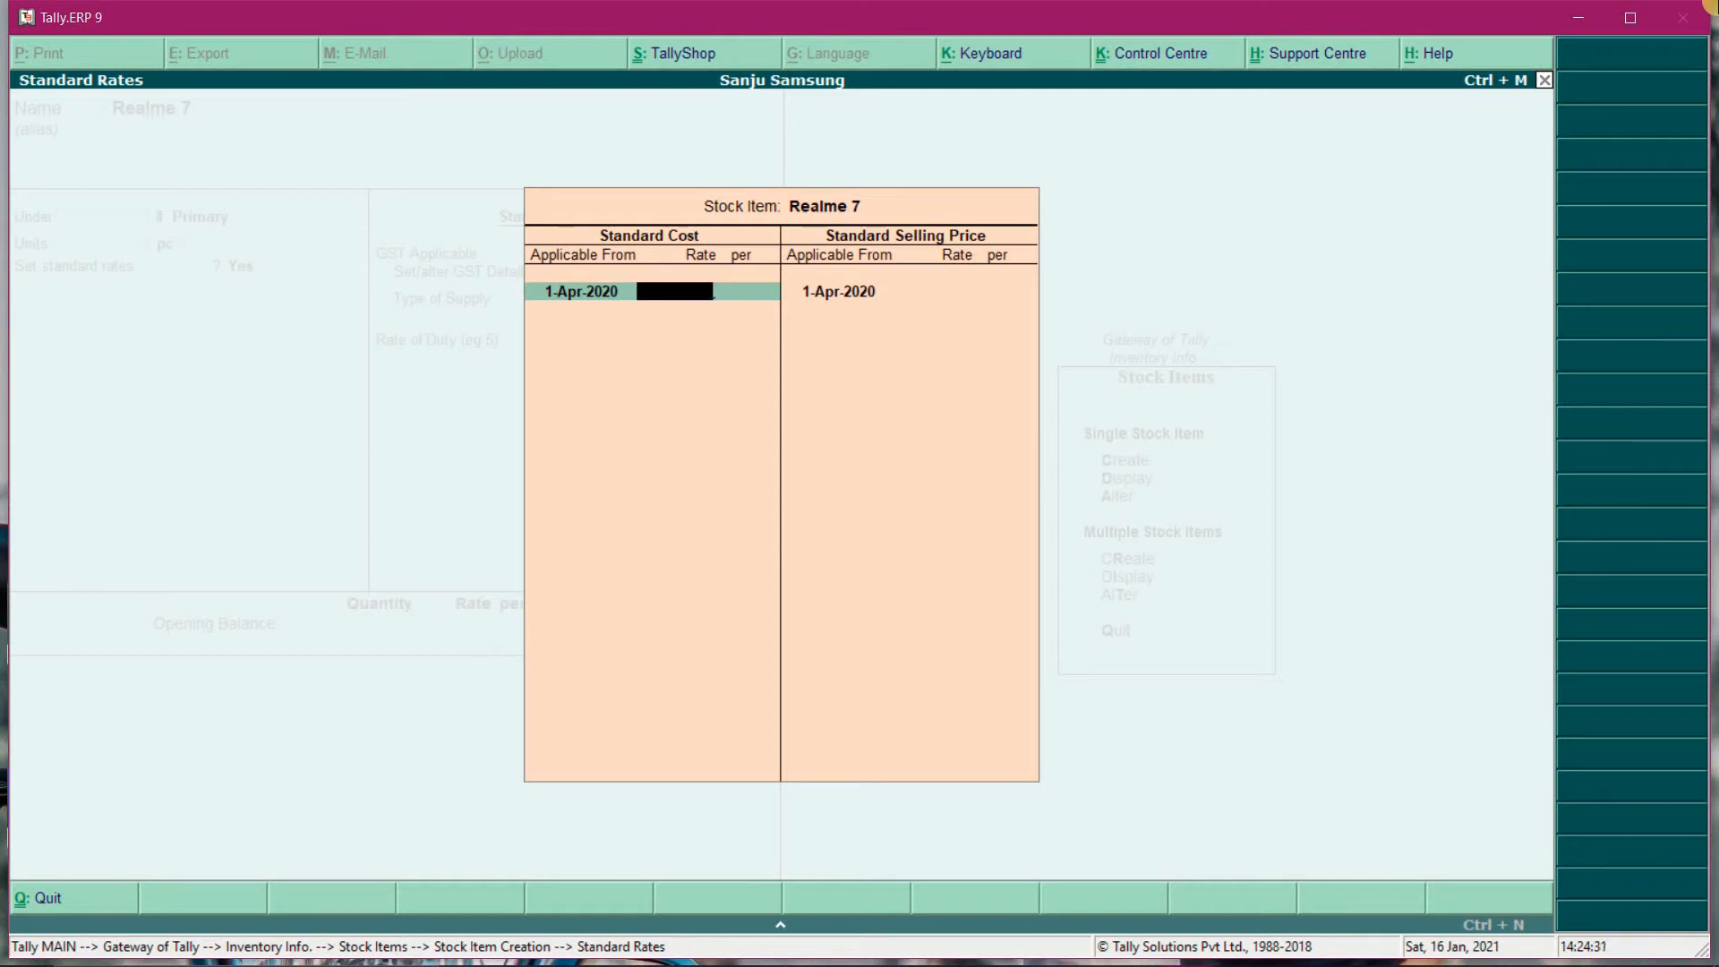
text(12000)
key(Return)
key(Return)
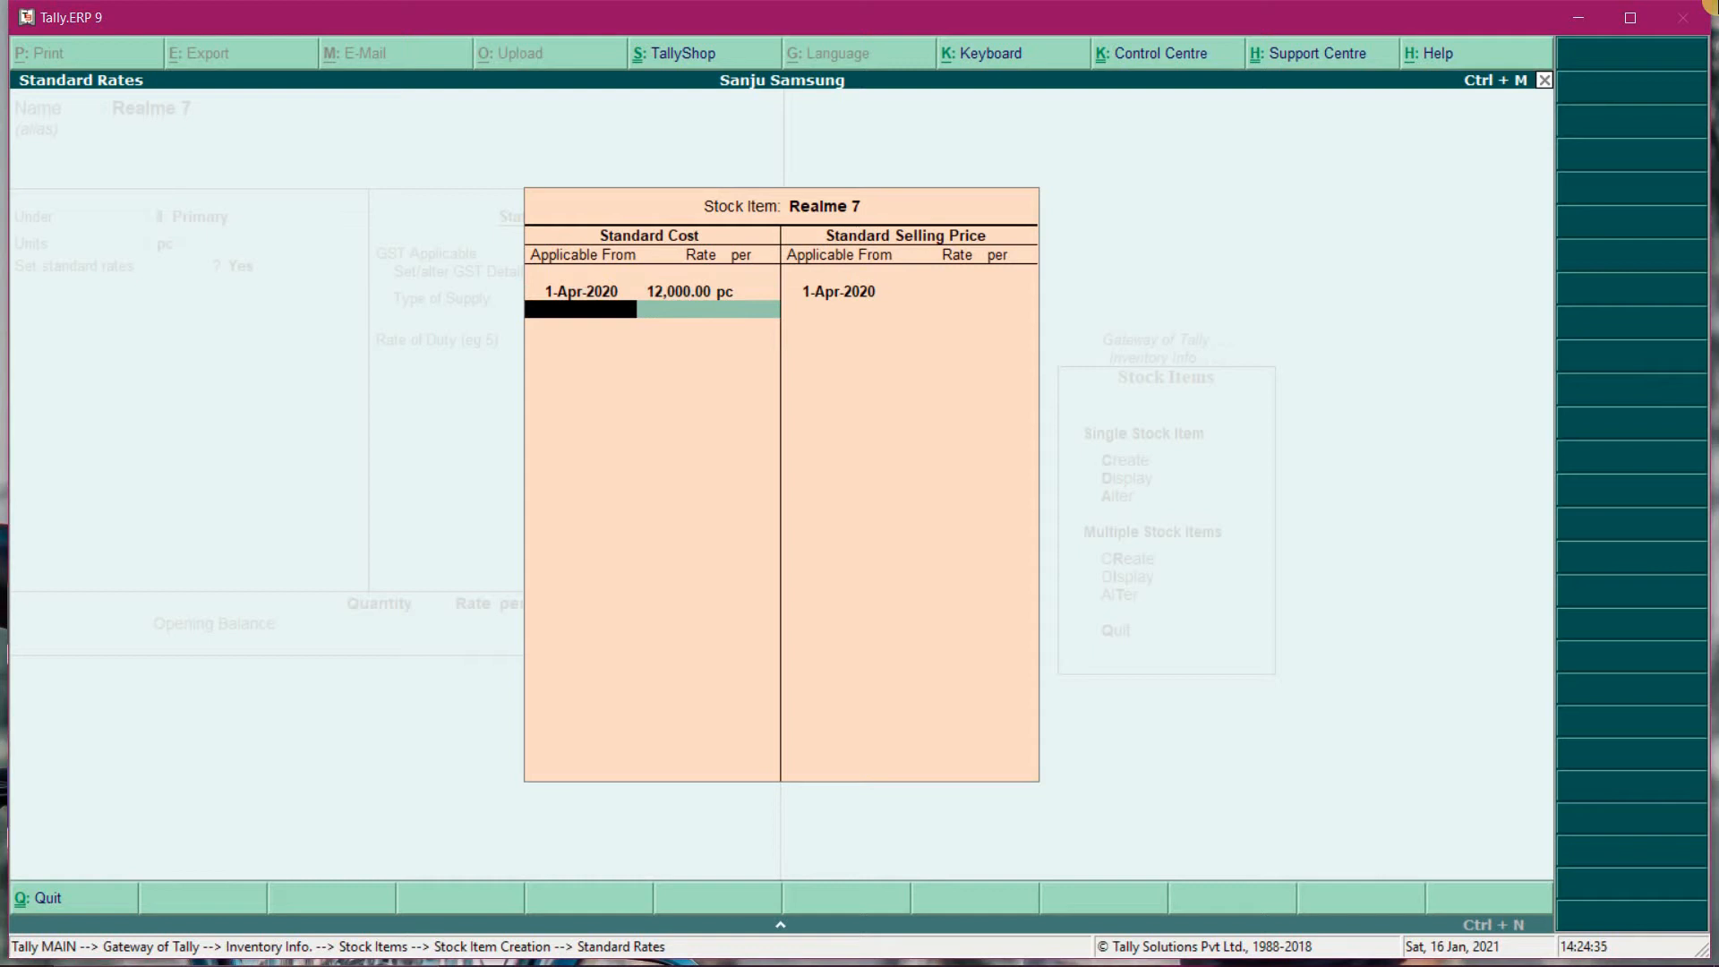
key(Return)
key(Return)
text(13,000)
key(Return)
key(Return)
key(Return)
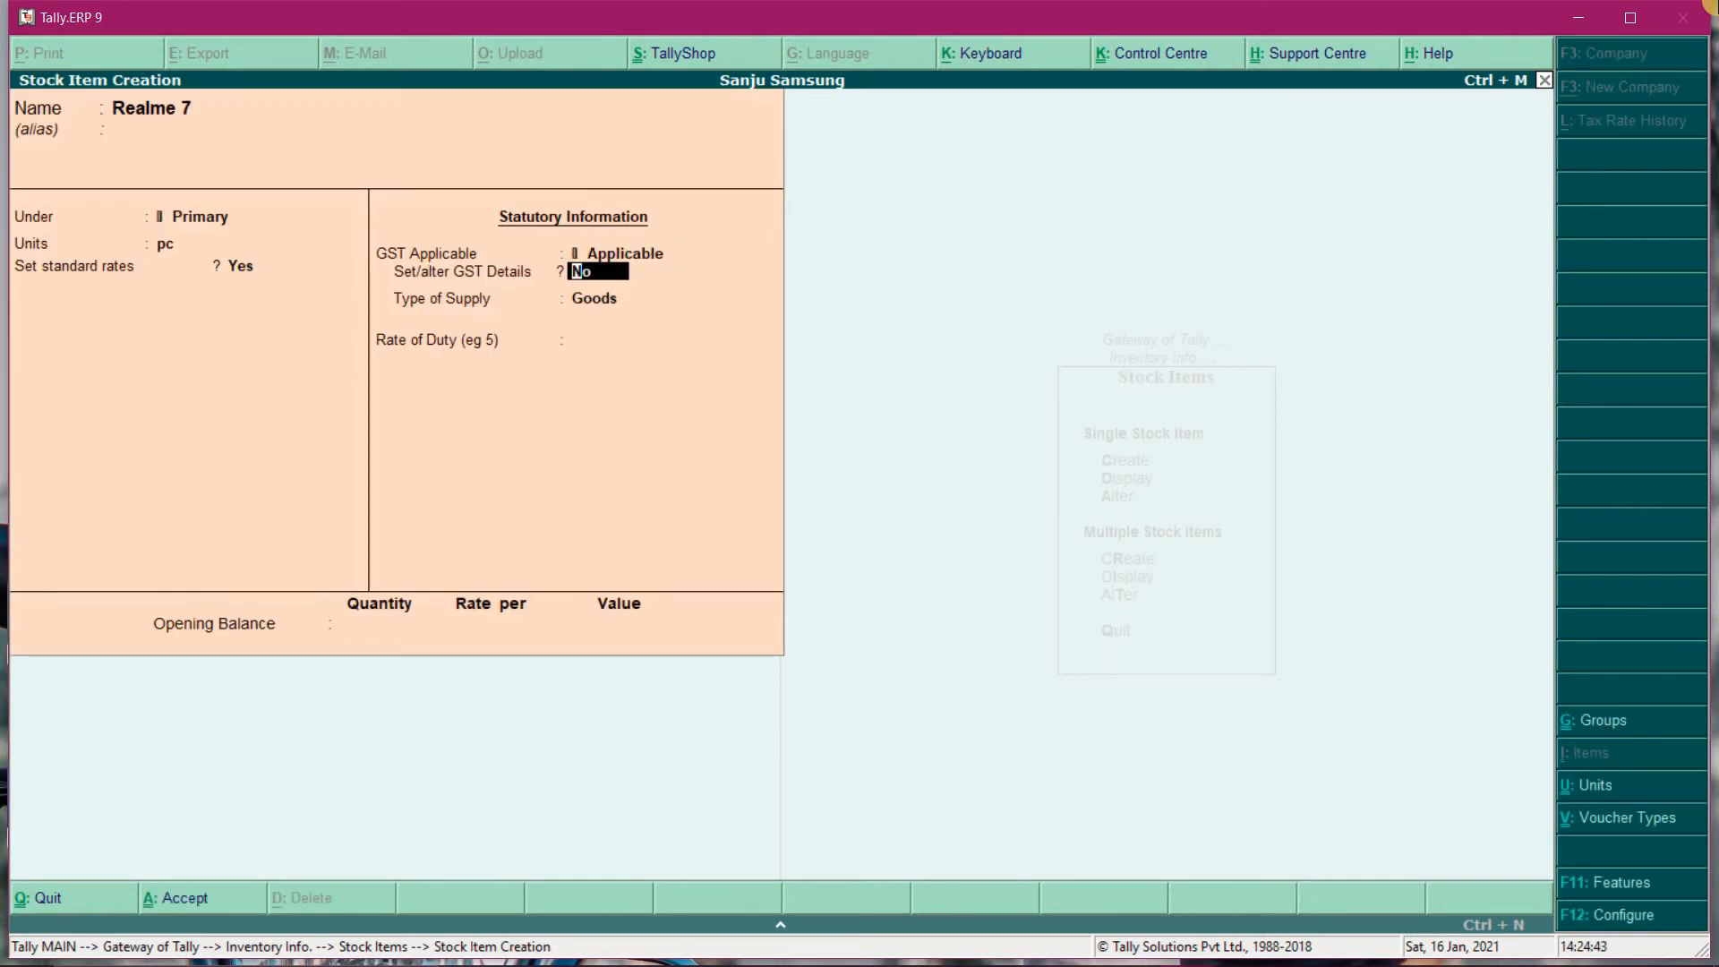
- Enable GST details for Realme 7, keeping calculation On Value and setting its taxability to Taxable
text(y)
key(Return)
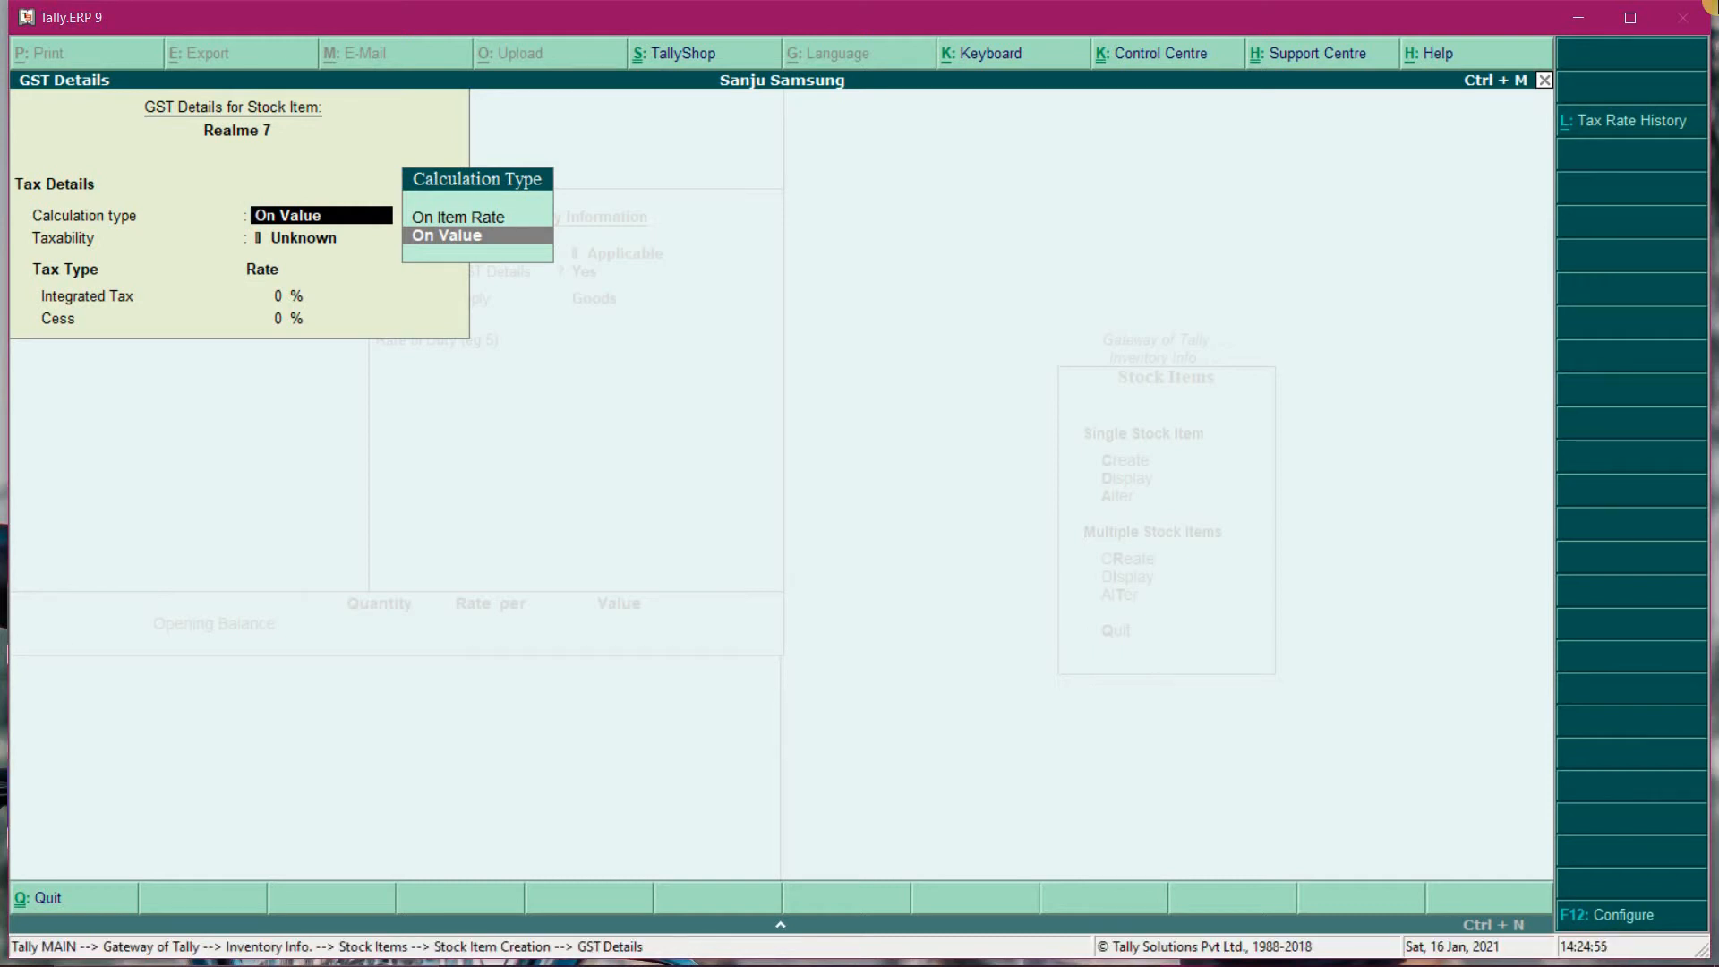
key(Return)
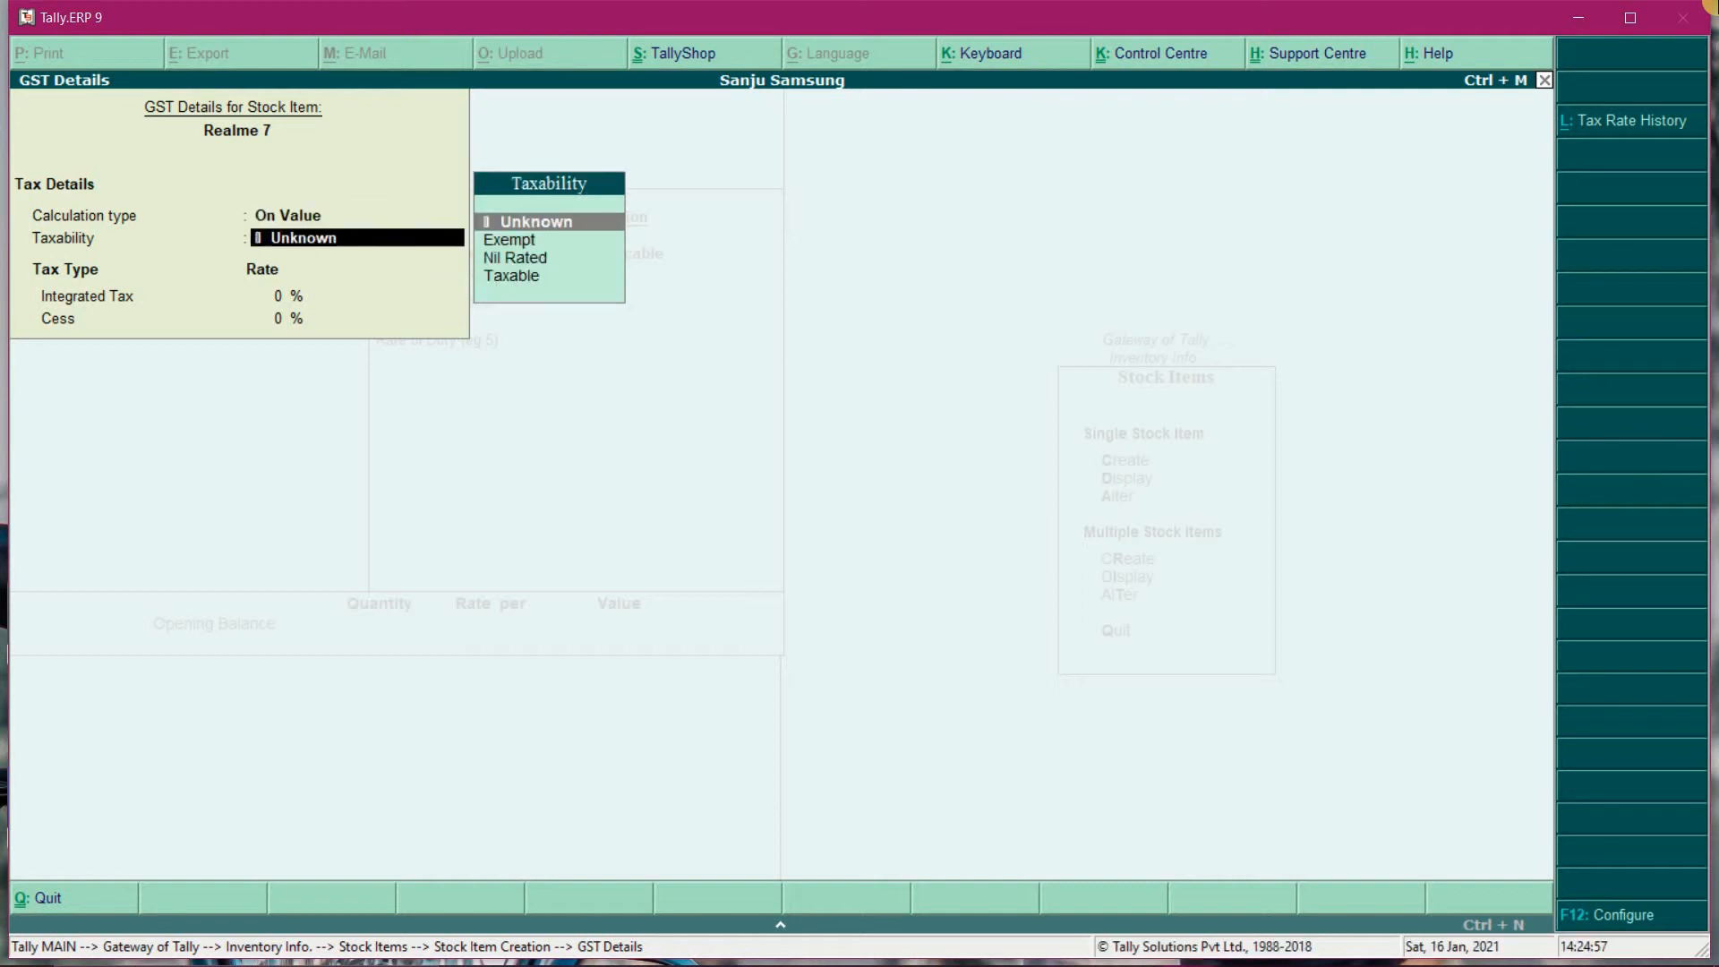
key(Down)
key(Down)
key(Down)
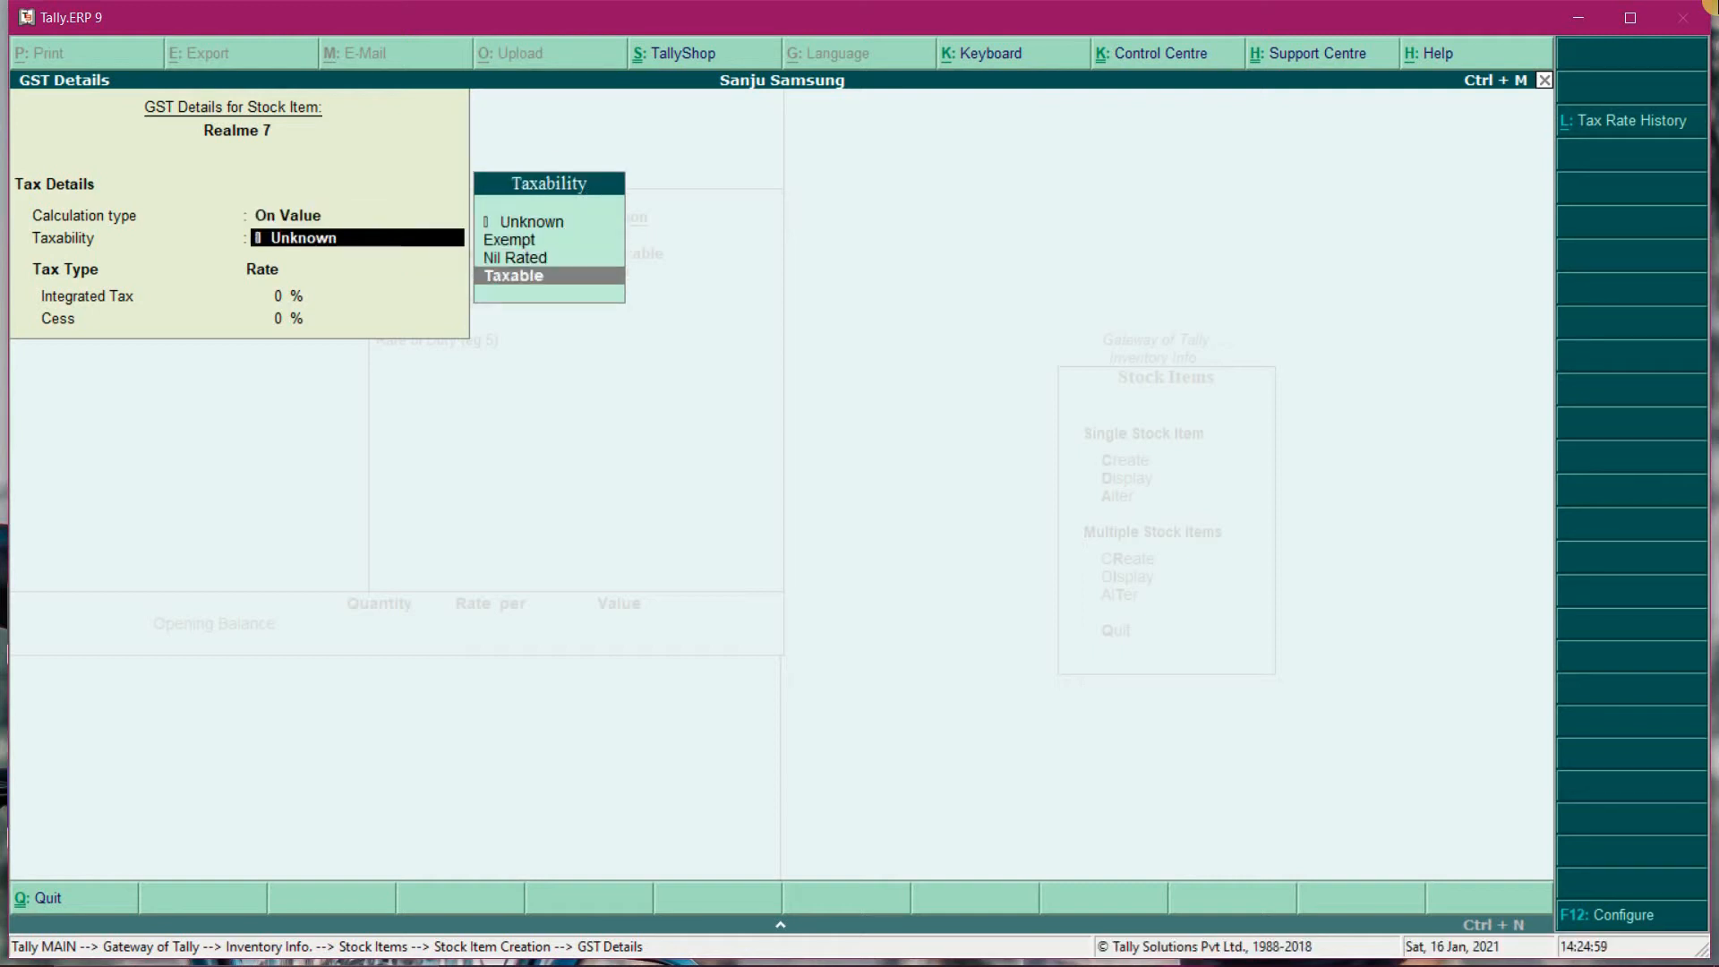
key(Return)
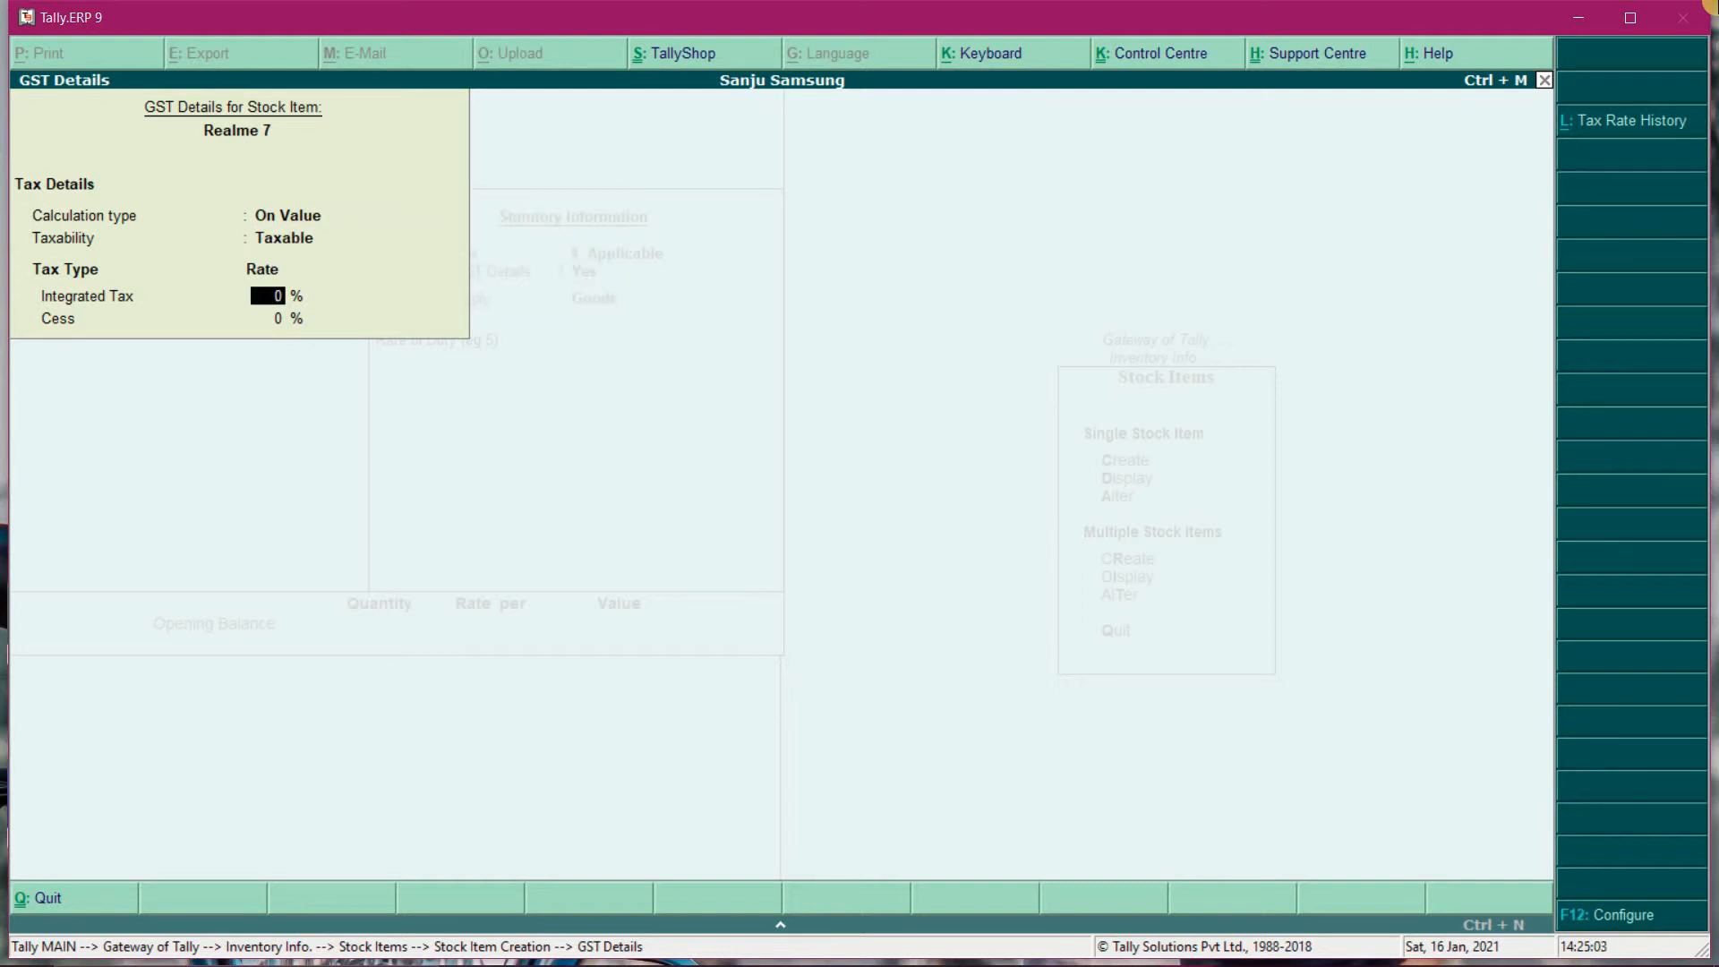
- Set Realme 7's integrated tax to 12% with 0% cess, and save it as Goods without duty rate or opening balance
text(12)
key(Return)
key(Return)
key(Return)
key(Return)
key(Return)
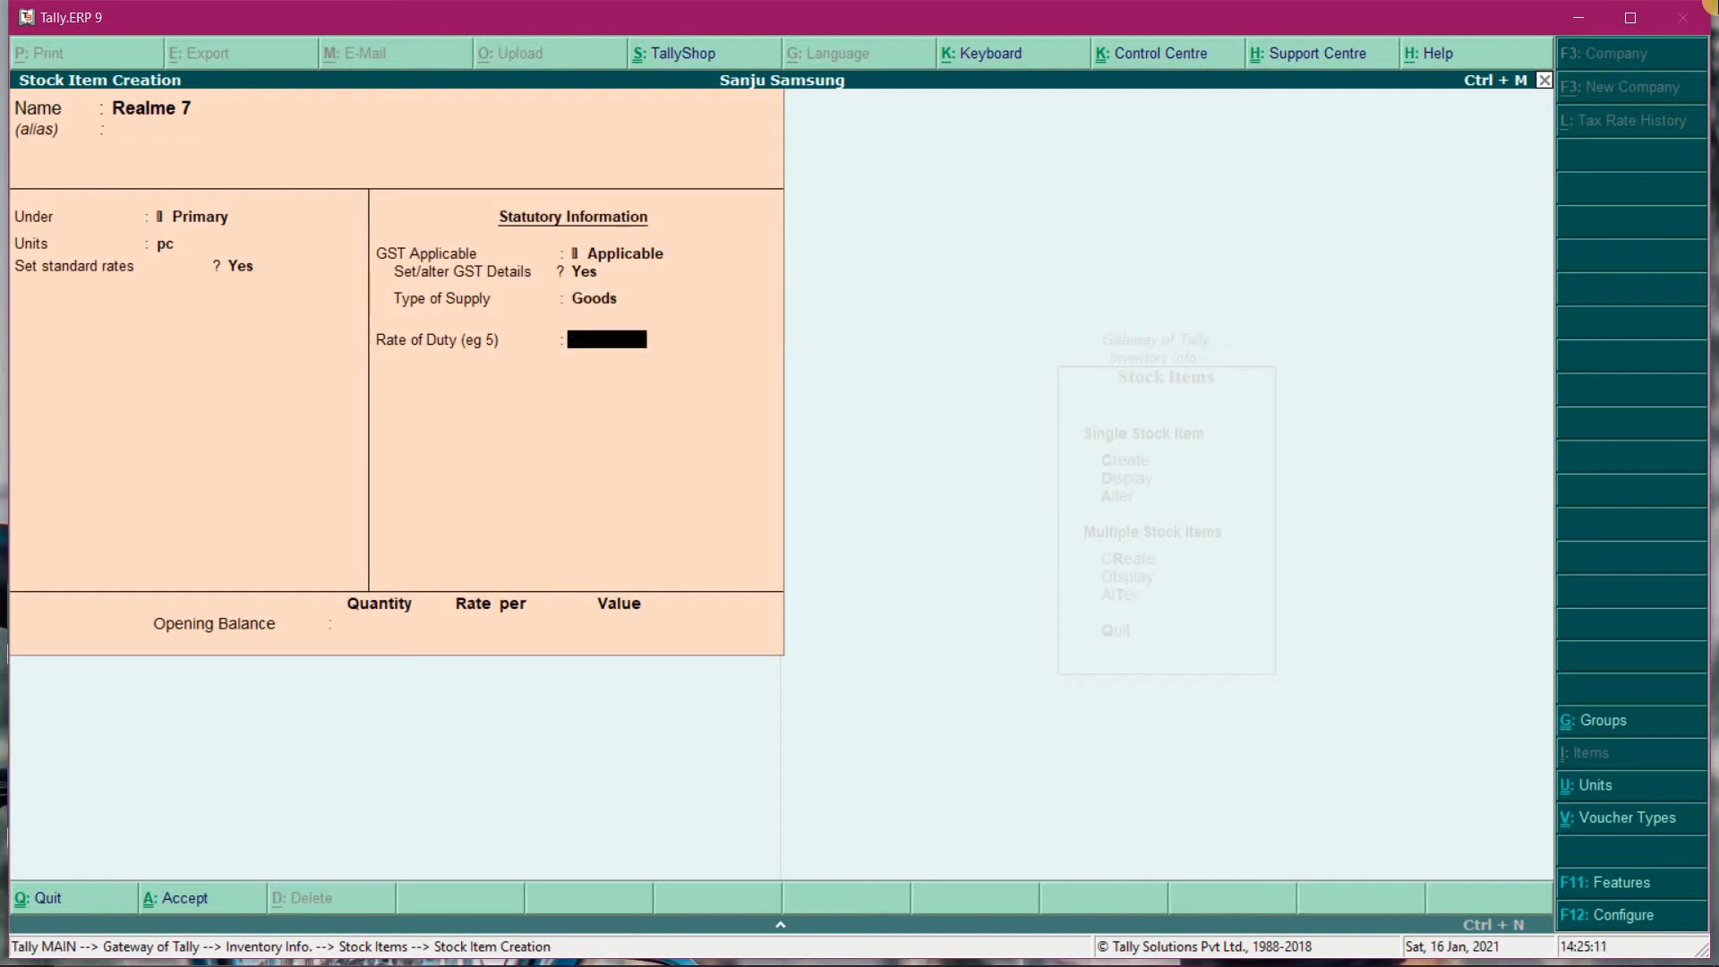
key(Return)
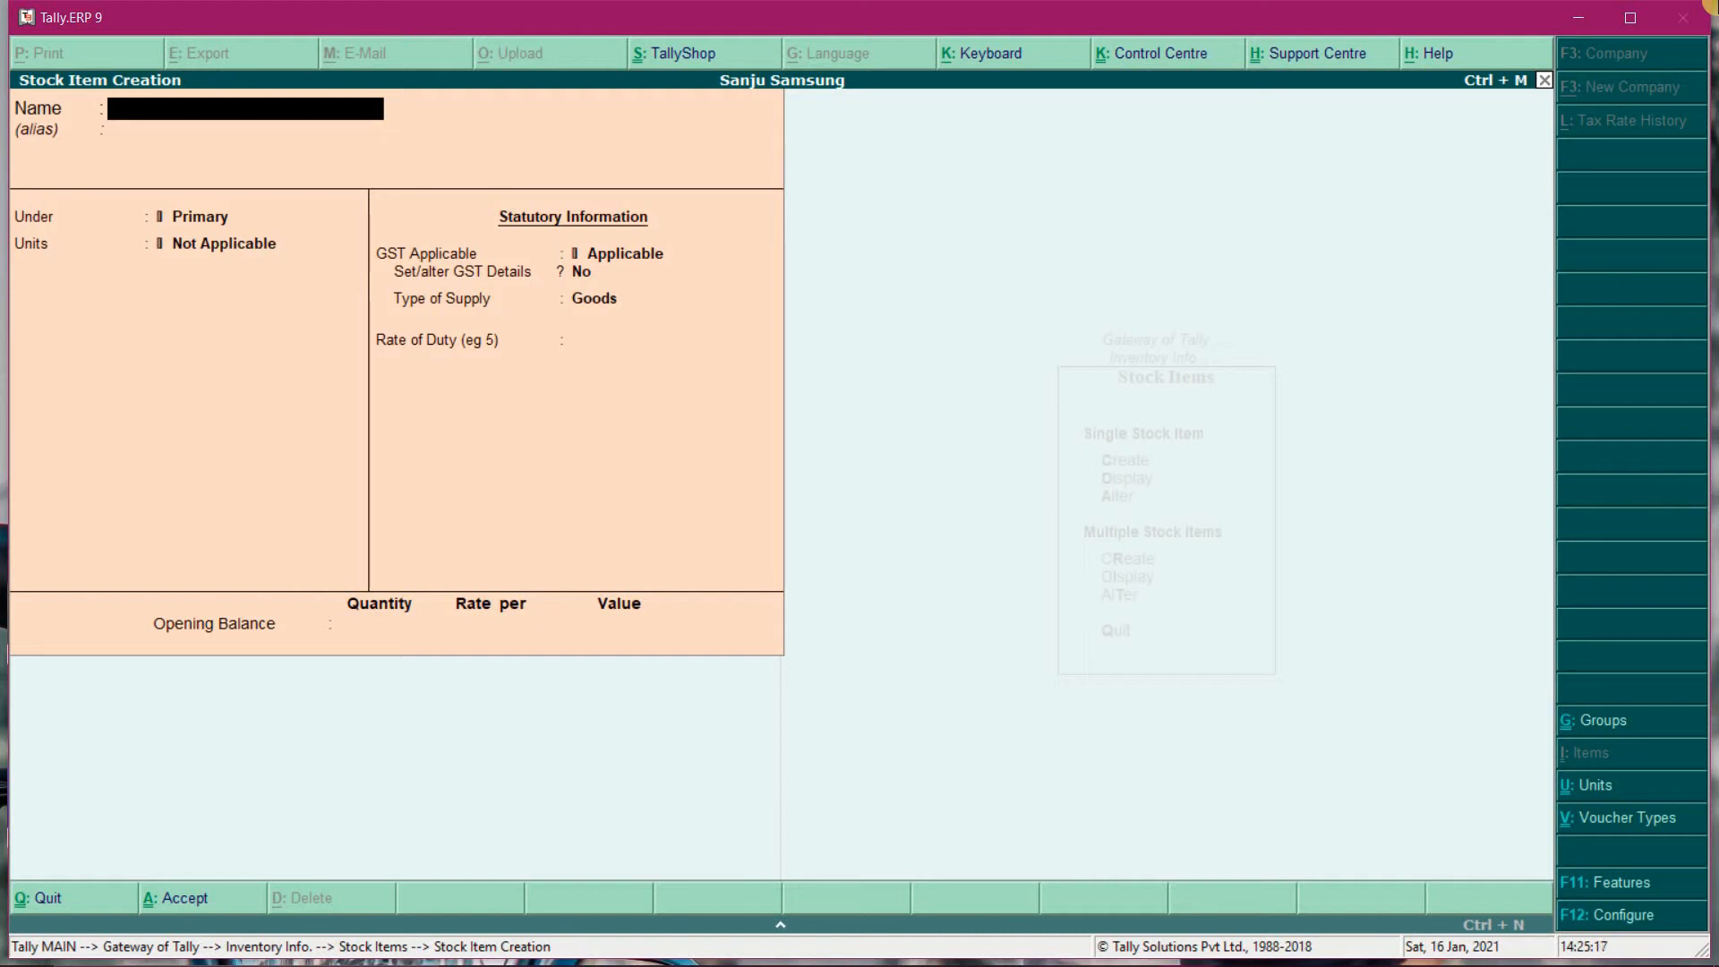
- Begin another stock item named Samsung without an alias, under Primary, with pc as its unit
text(Samsung)
key(Return)
key(Return)
key(Return)
key(Down)
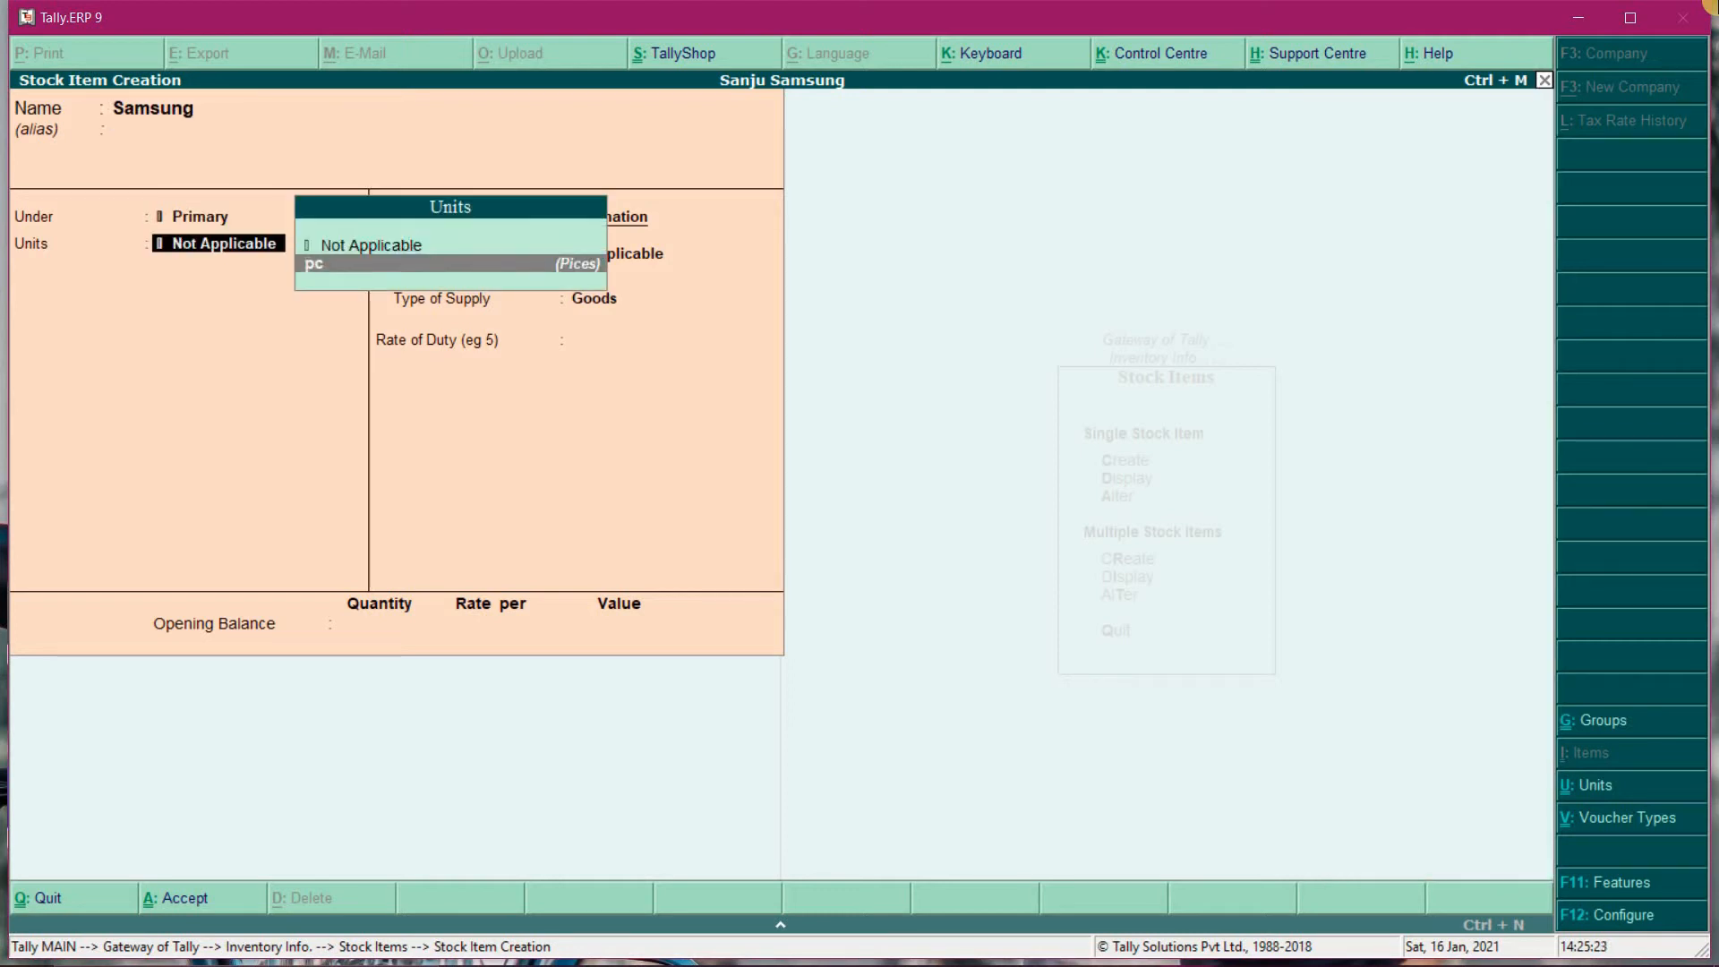
key(Return)
- Enable standard rates for the Samsung item, with a cost of 8,000 and a selling price of 9,000 per pc from 1-Apr-2020
key(y)
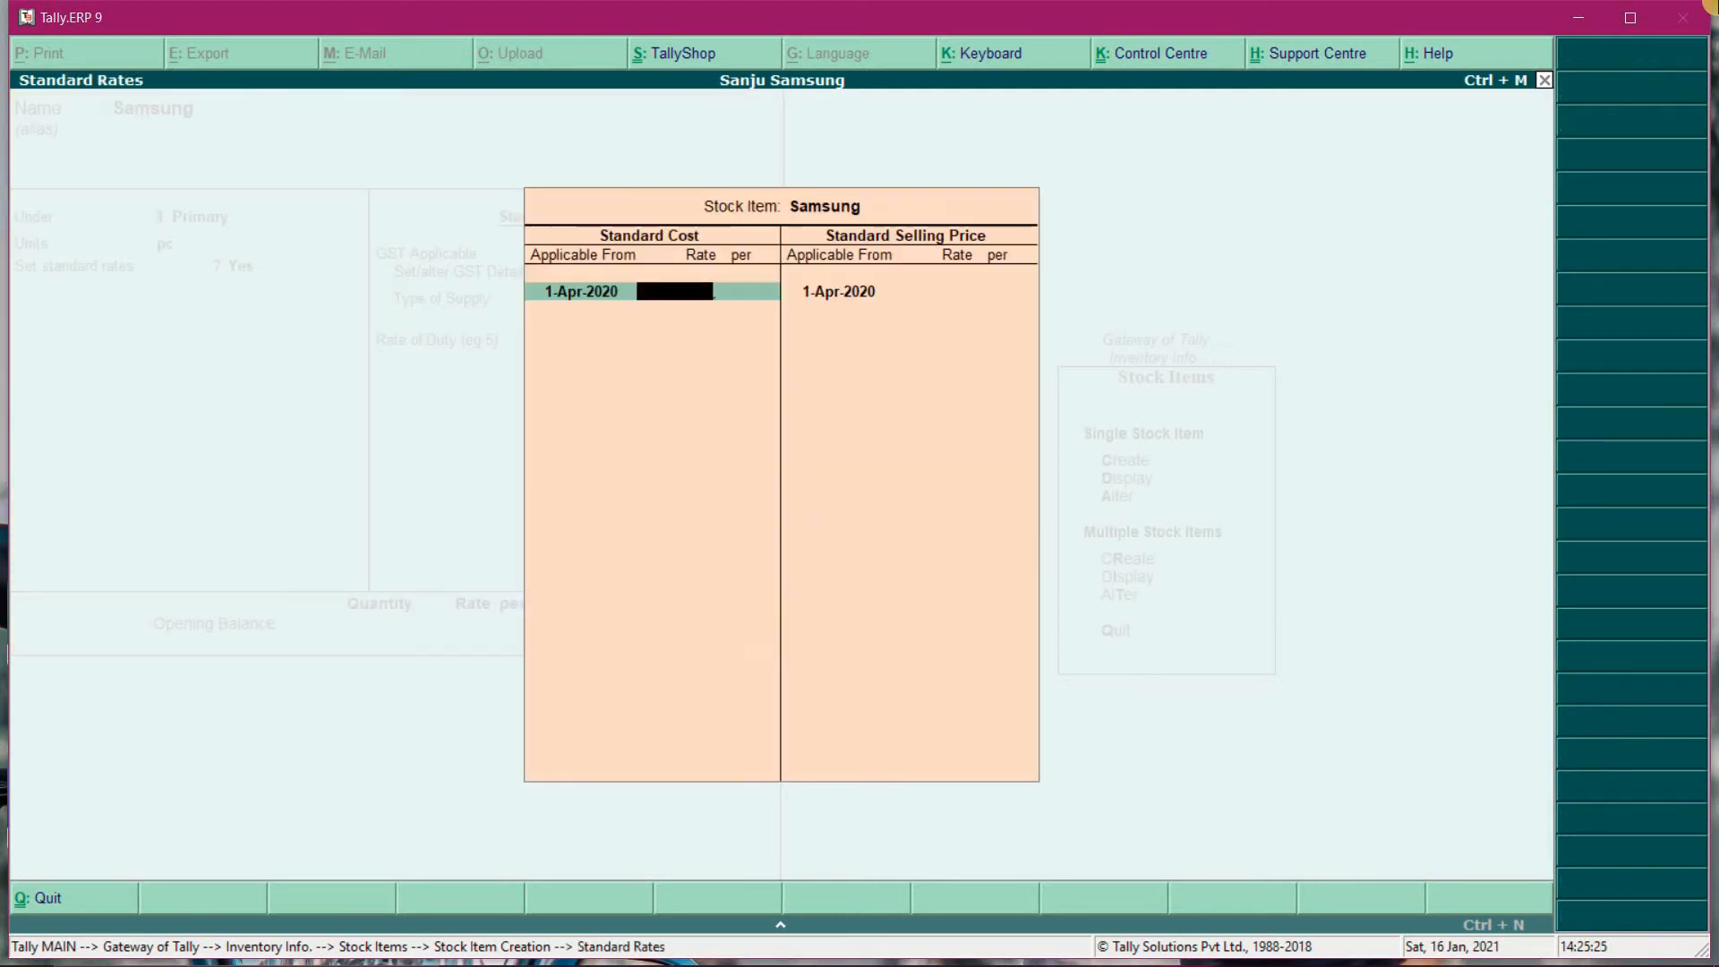
text(8000)
key(Return)
key(Return)
key(Return)
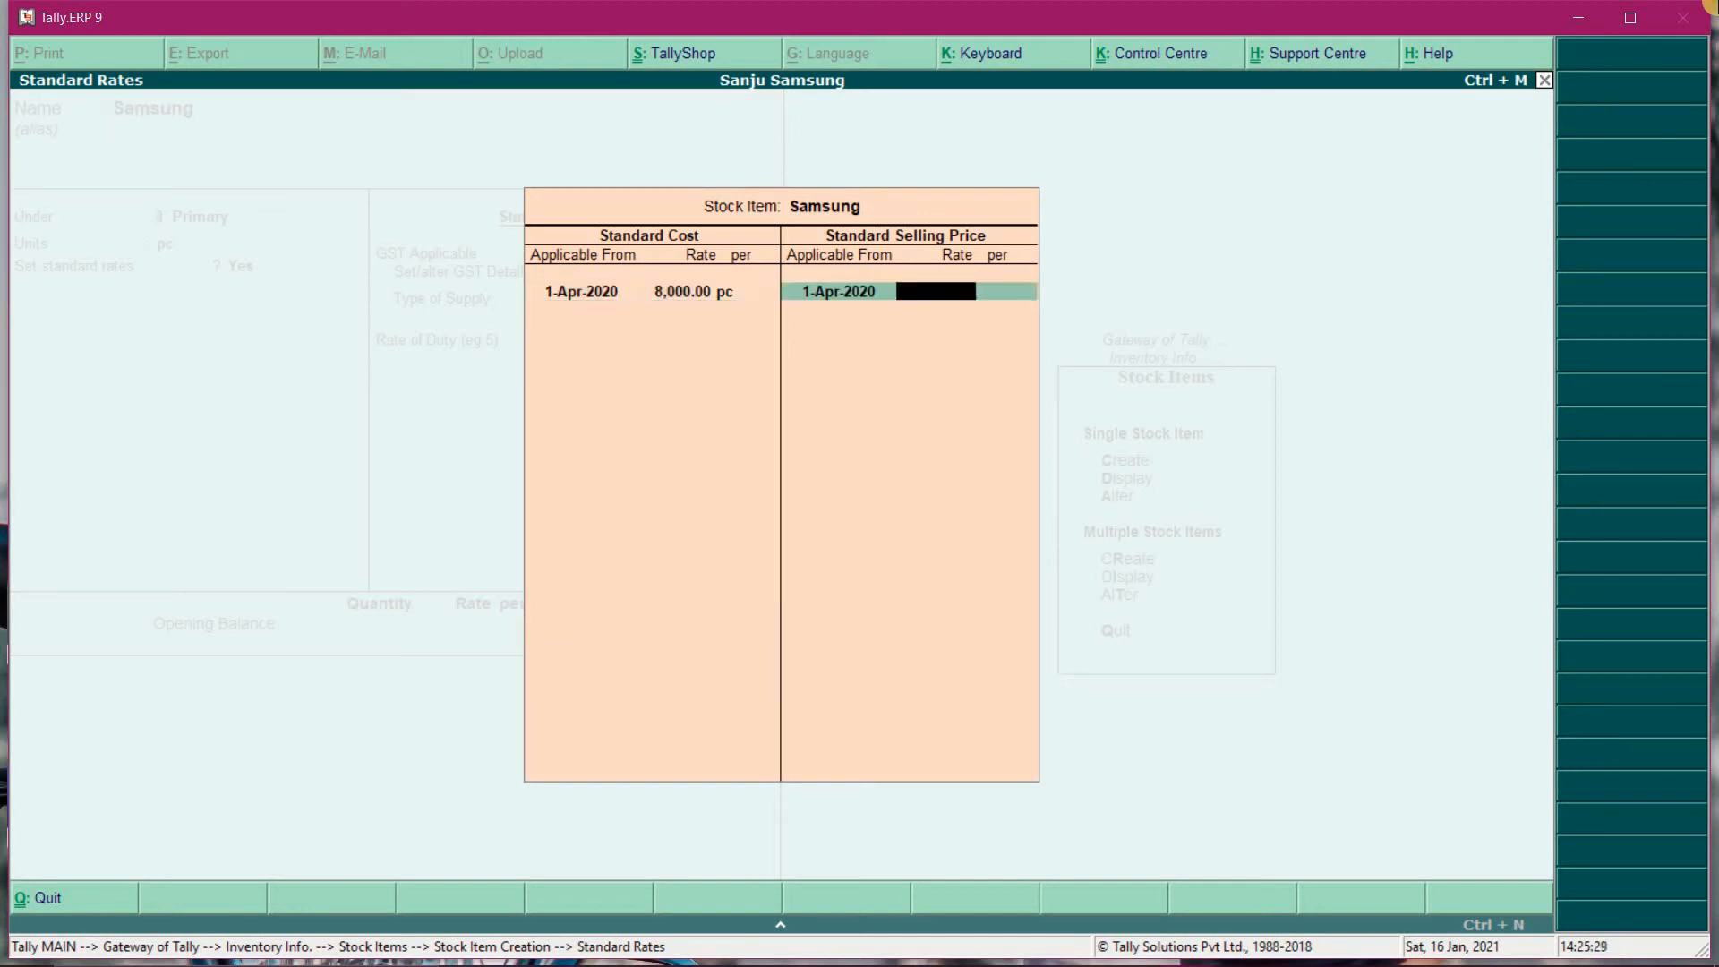
text(9,000)
key(Return)
key(Return)
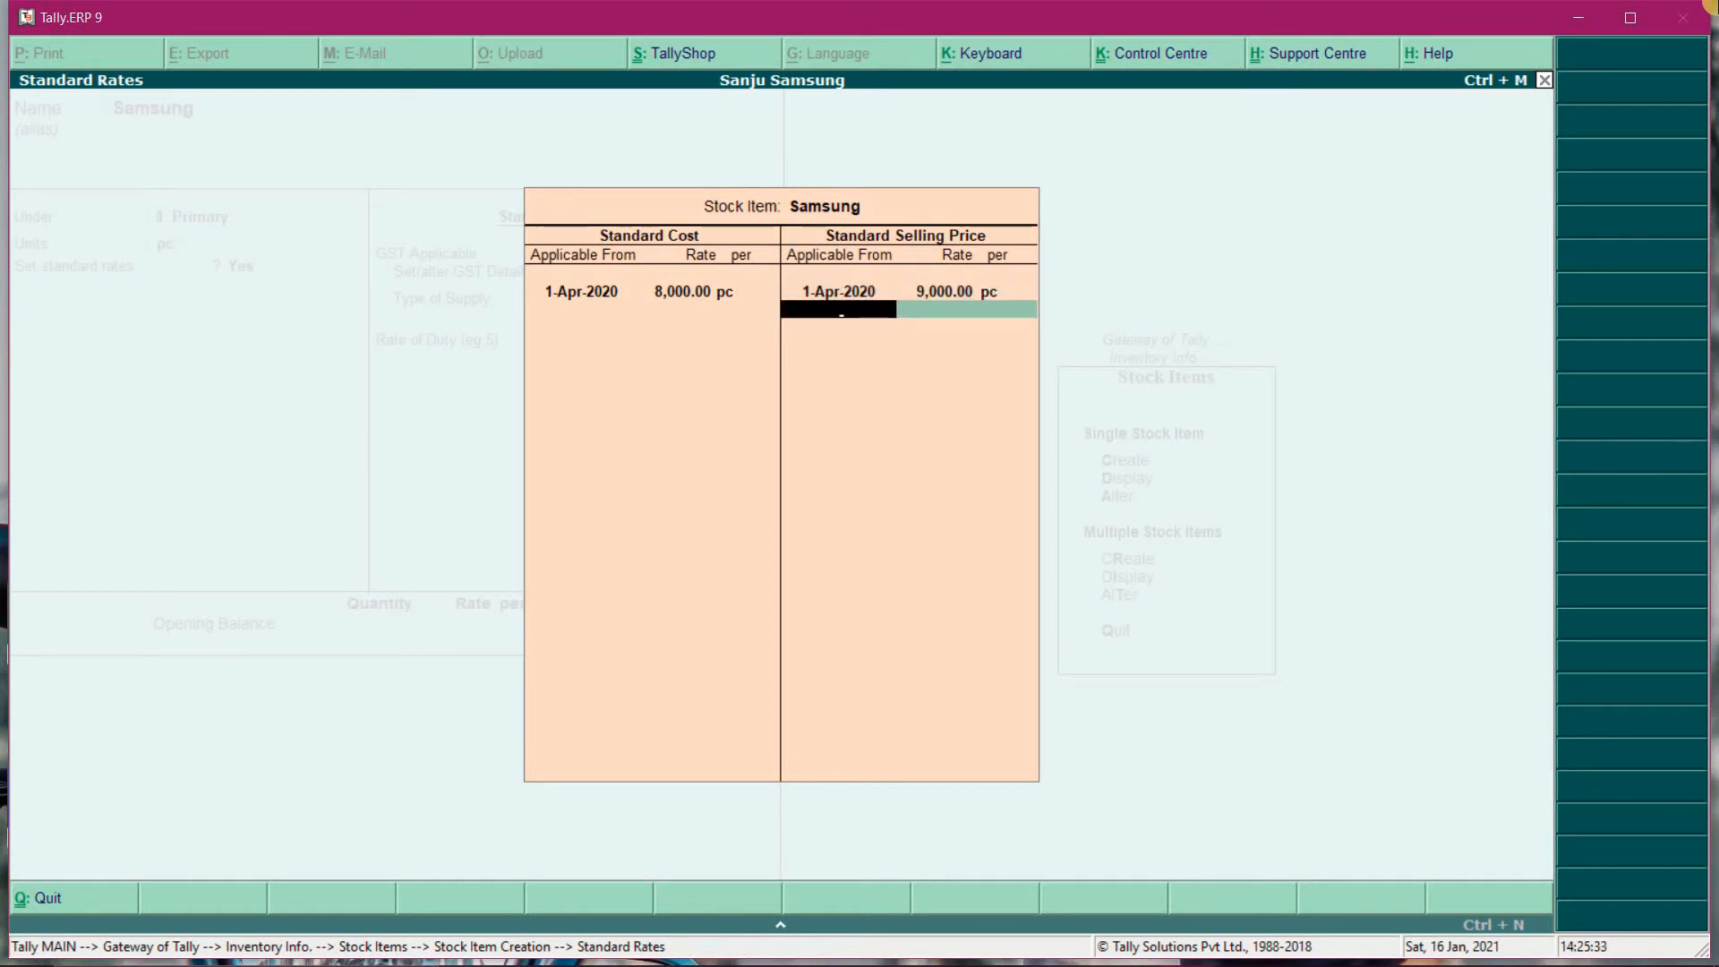
key(Return)
- Keep GST applicable for the Samsung item, enable its GST details, and choose On Value calculation with Taxable as taxability
key(Return)
key(y)
key(Return)
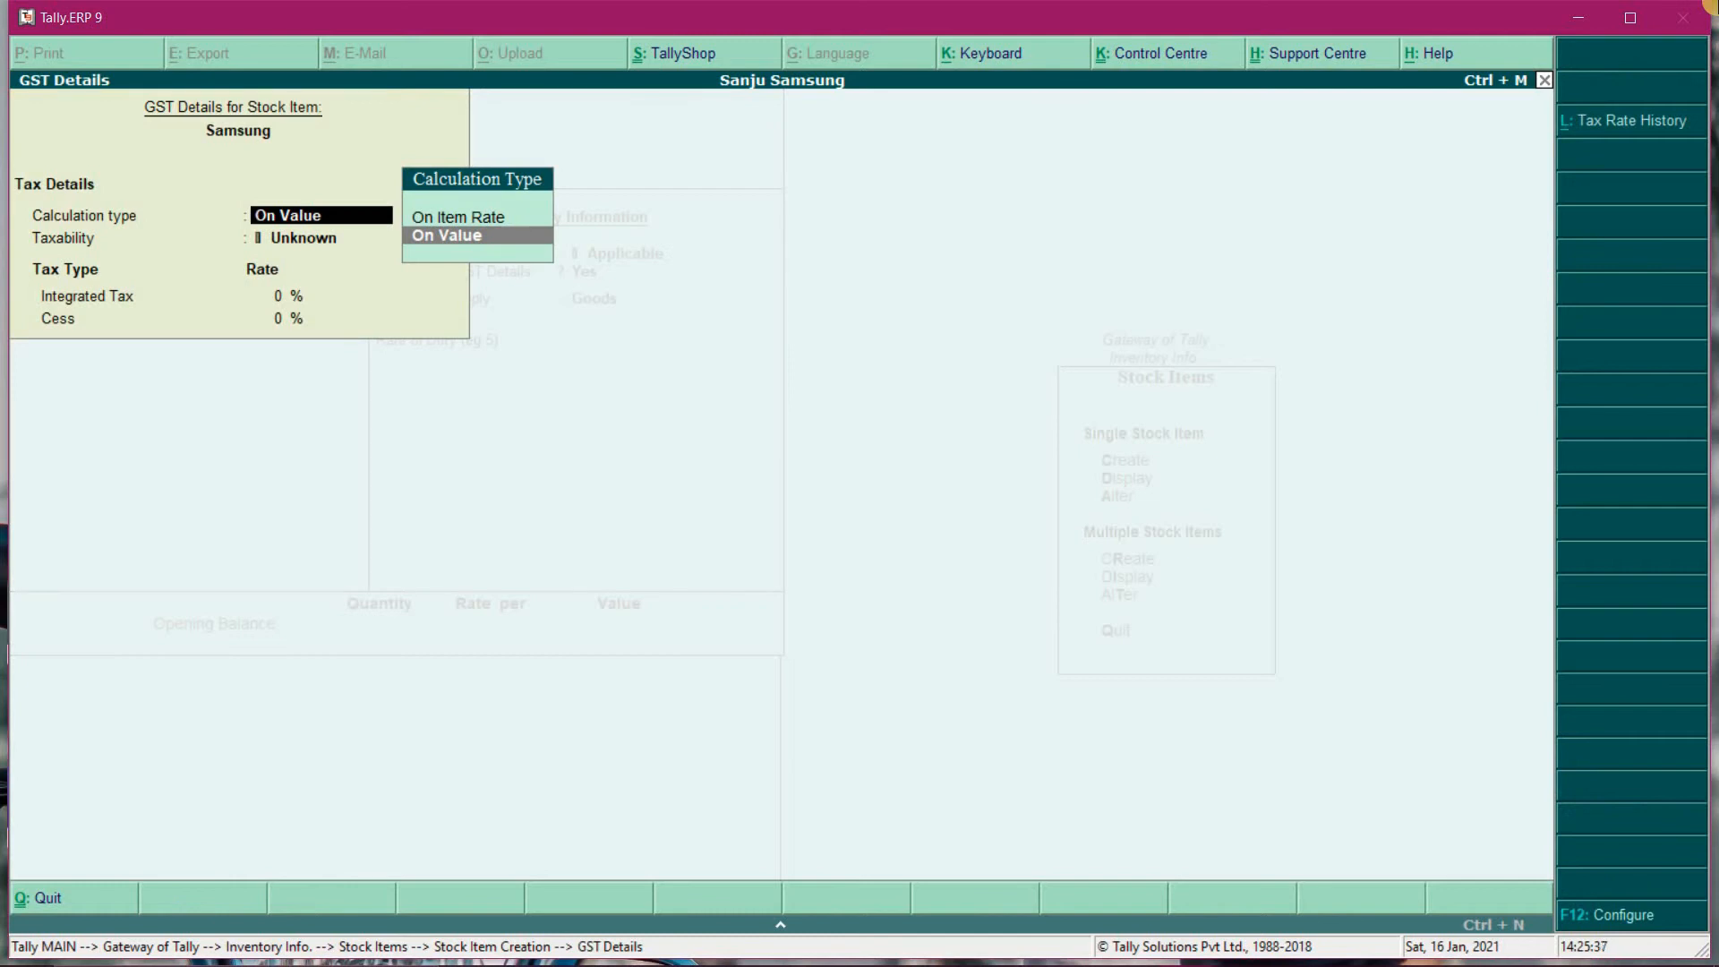
key(Return)
key(Down)
key(Down)
key(Down)
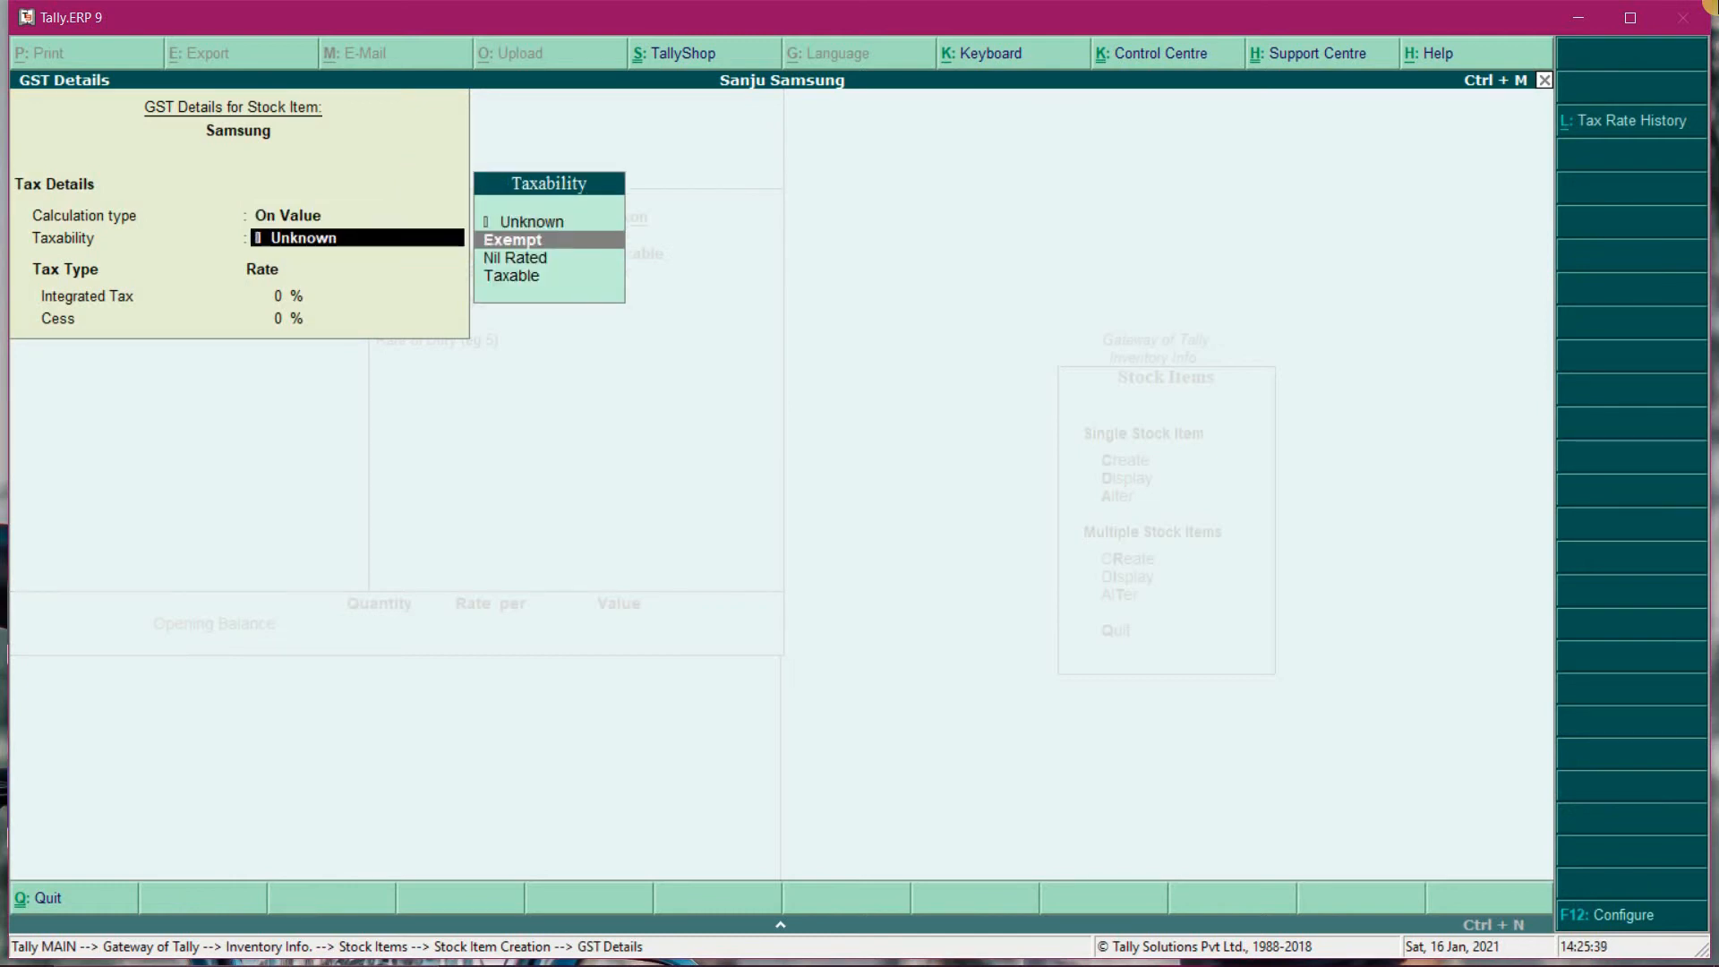
key(Return)
- Set the Samsung item's integrated tax to 12%, save the item and return to the main Gateway of Tally menu
text(12)
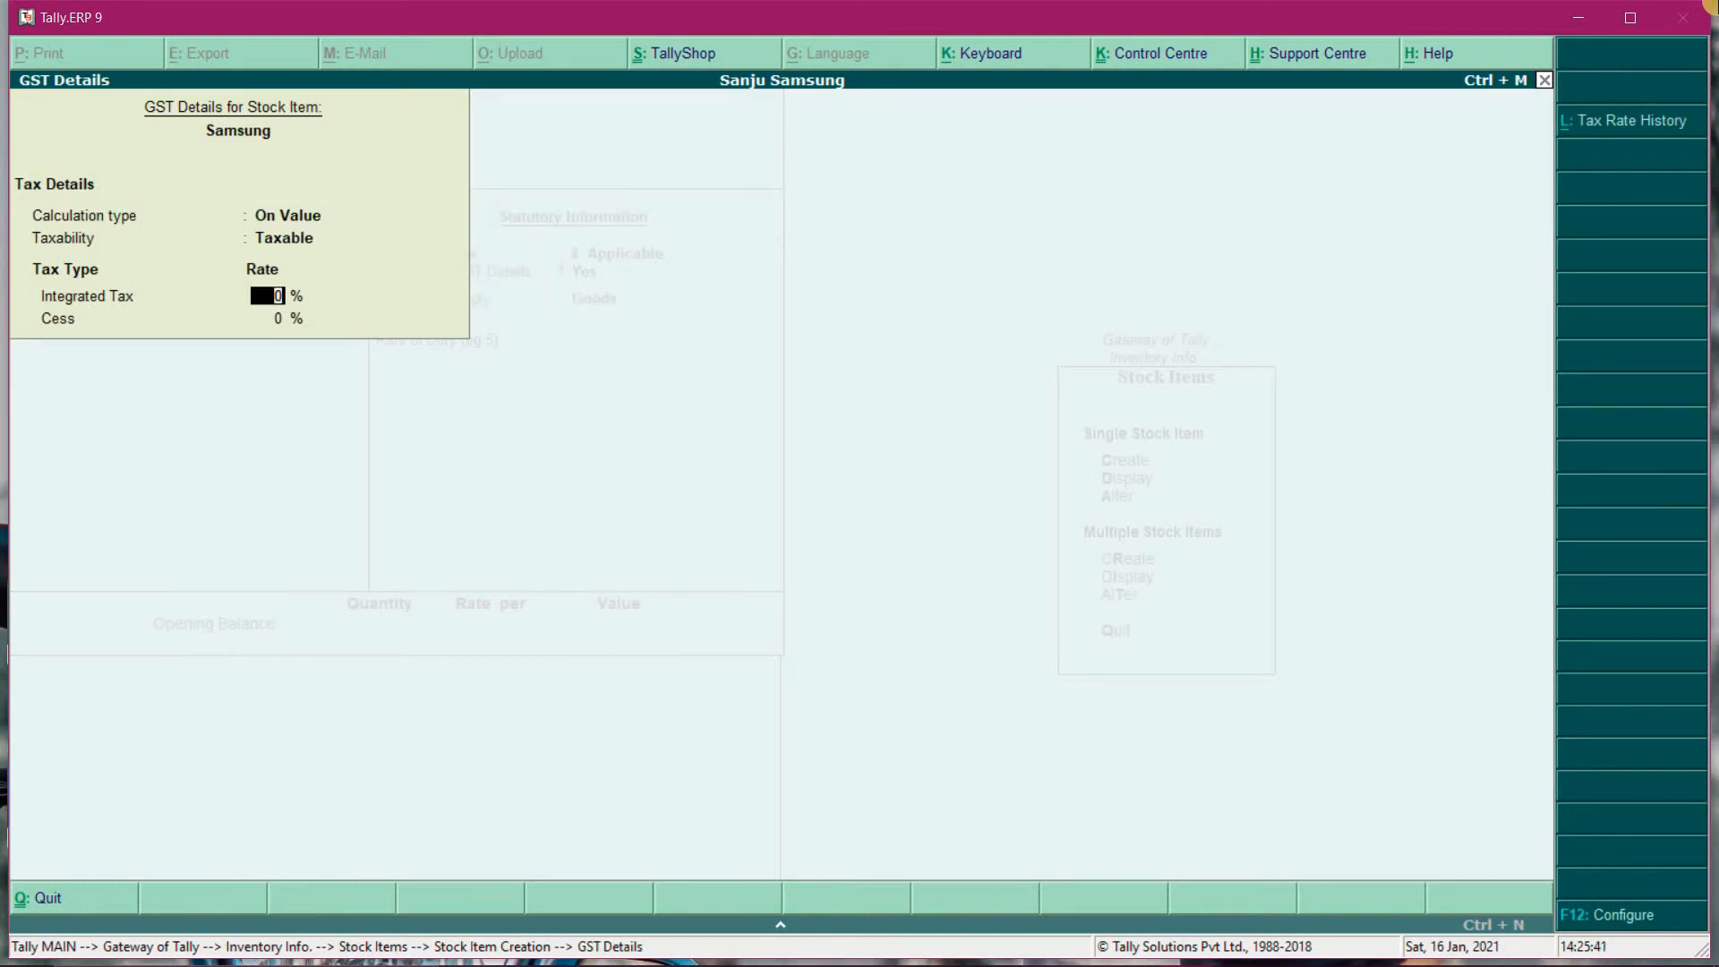
key(Return)
key(Return)
key(Return)
key(Return)
key(Return)
key(Return)
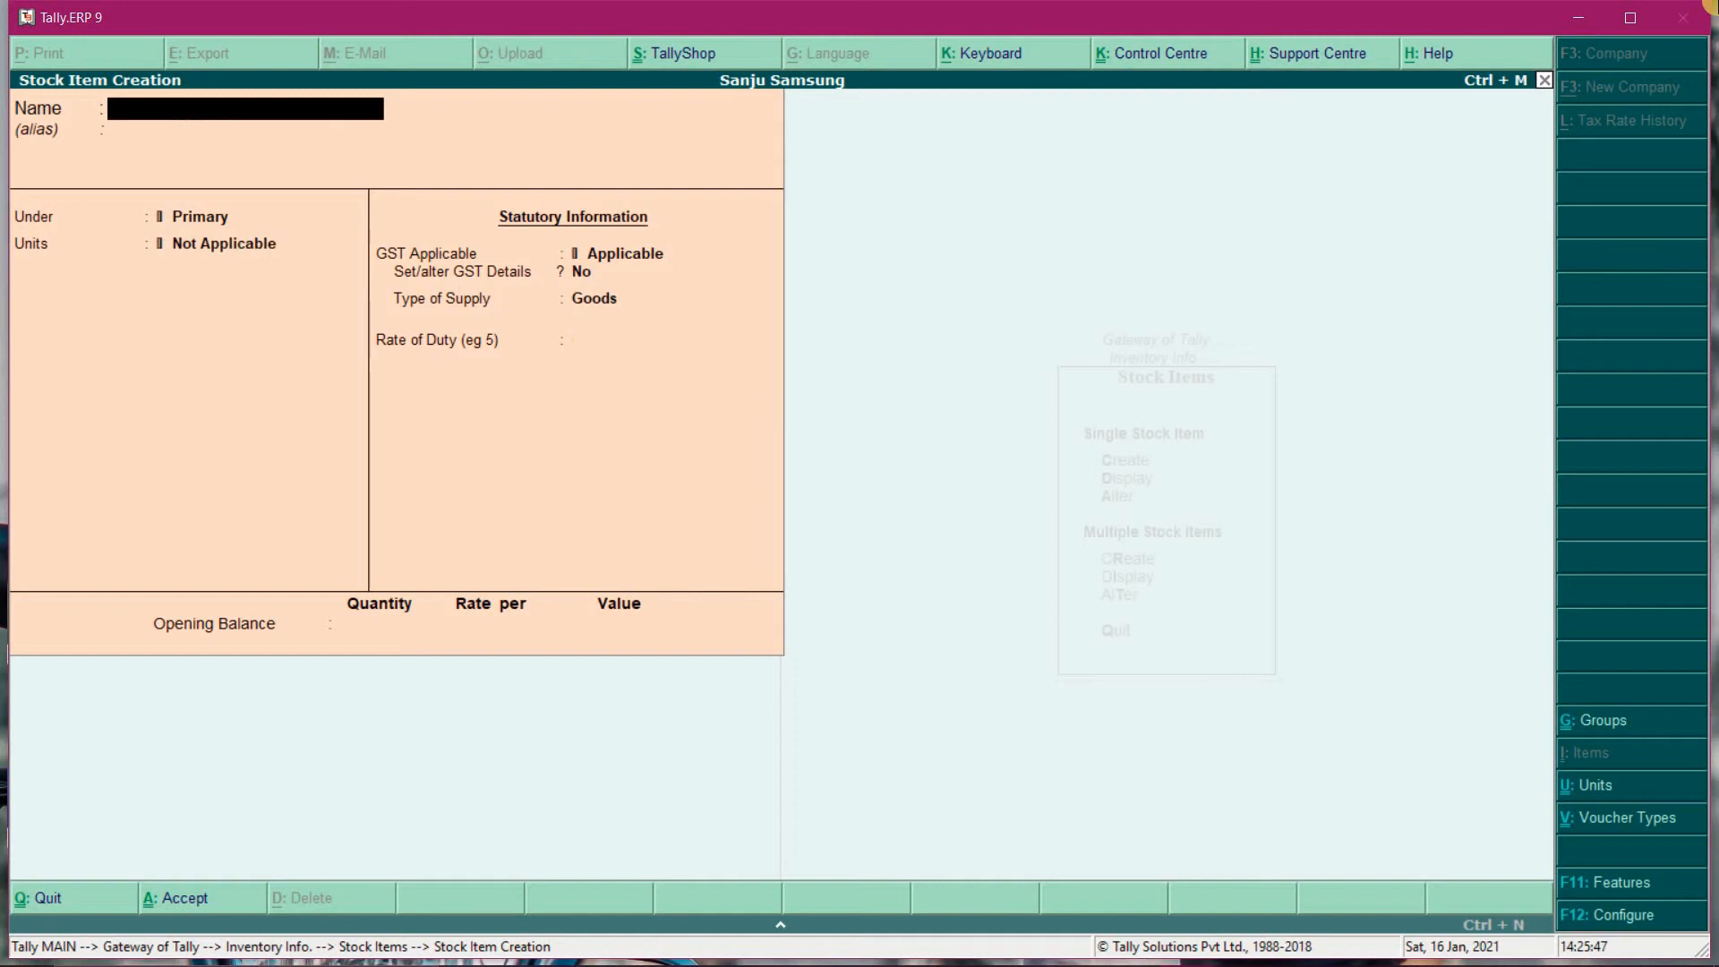
key(Escape)
key(Escape)
key(Escape)
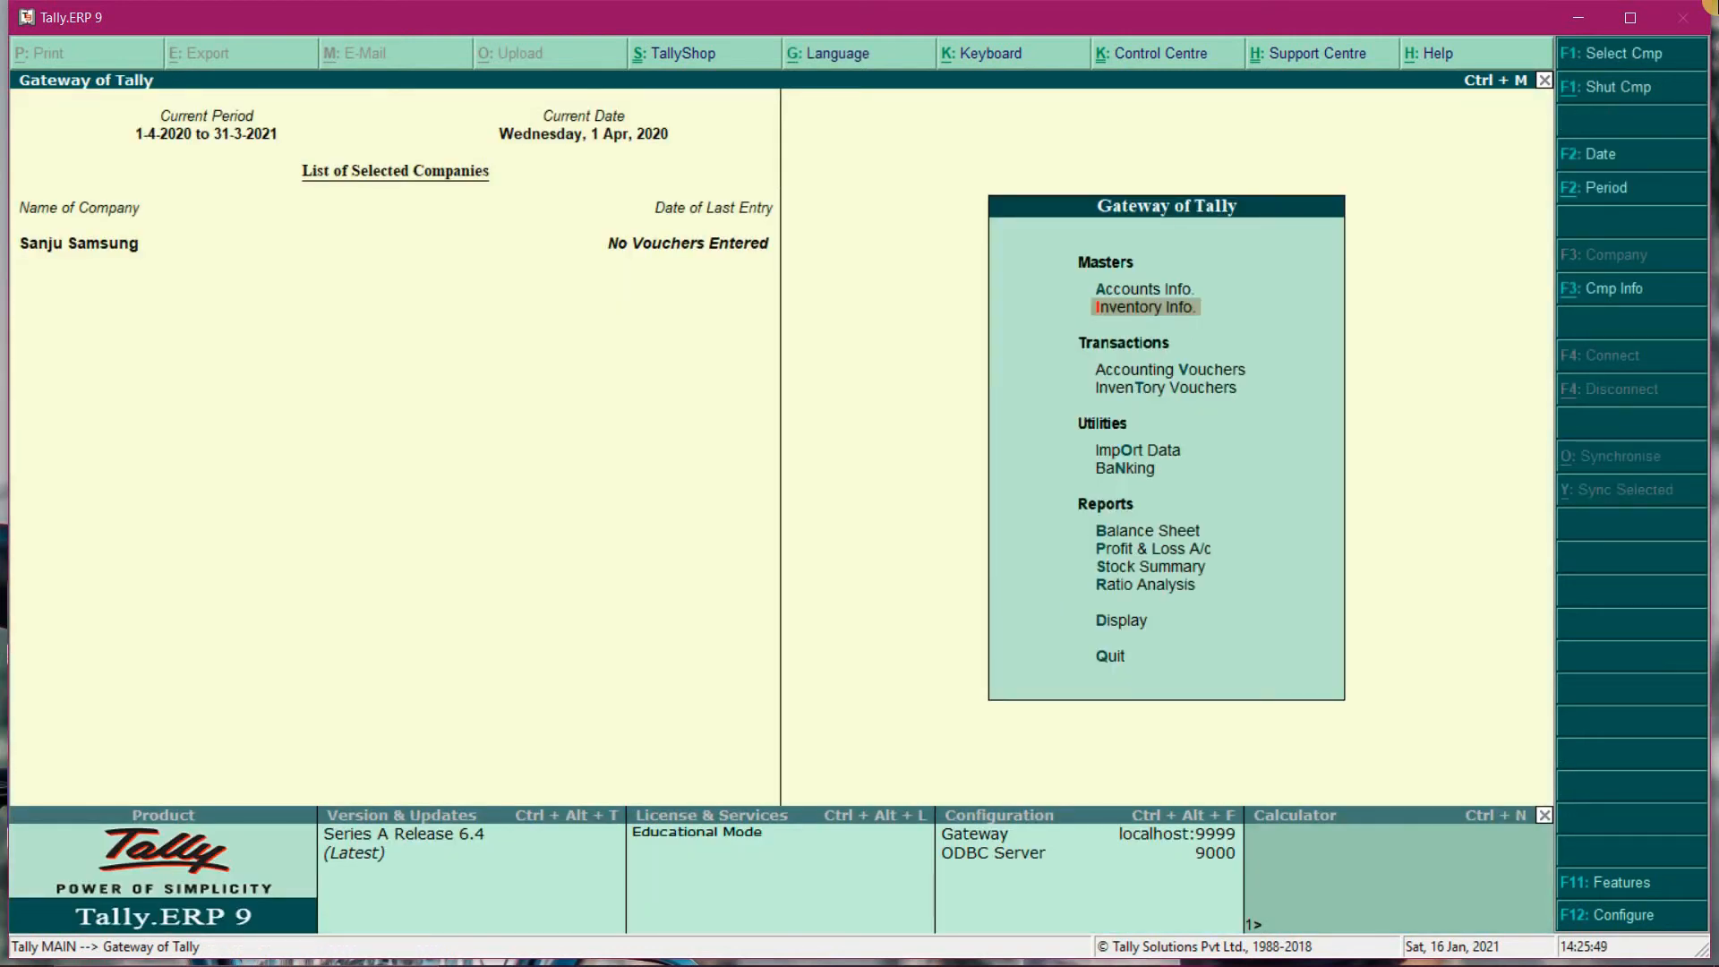
- Start a receipt voucher among the accounting vouchers and credit the Capital ledger with 5,00,000
key(Down)
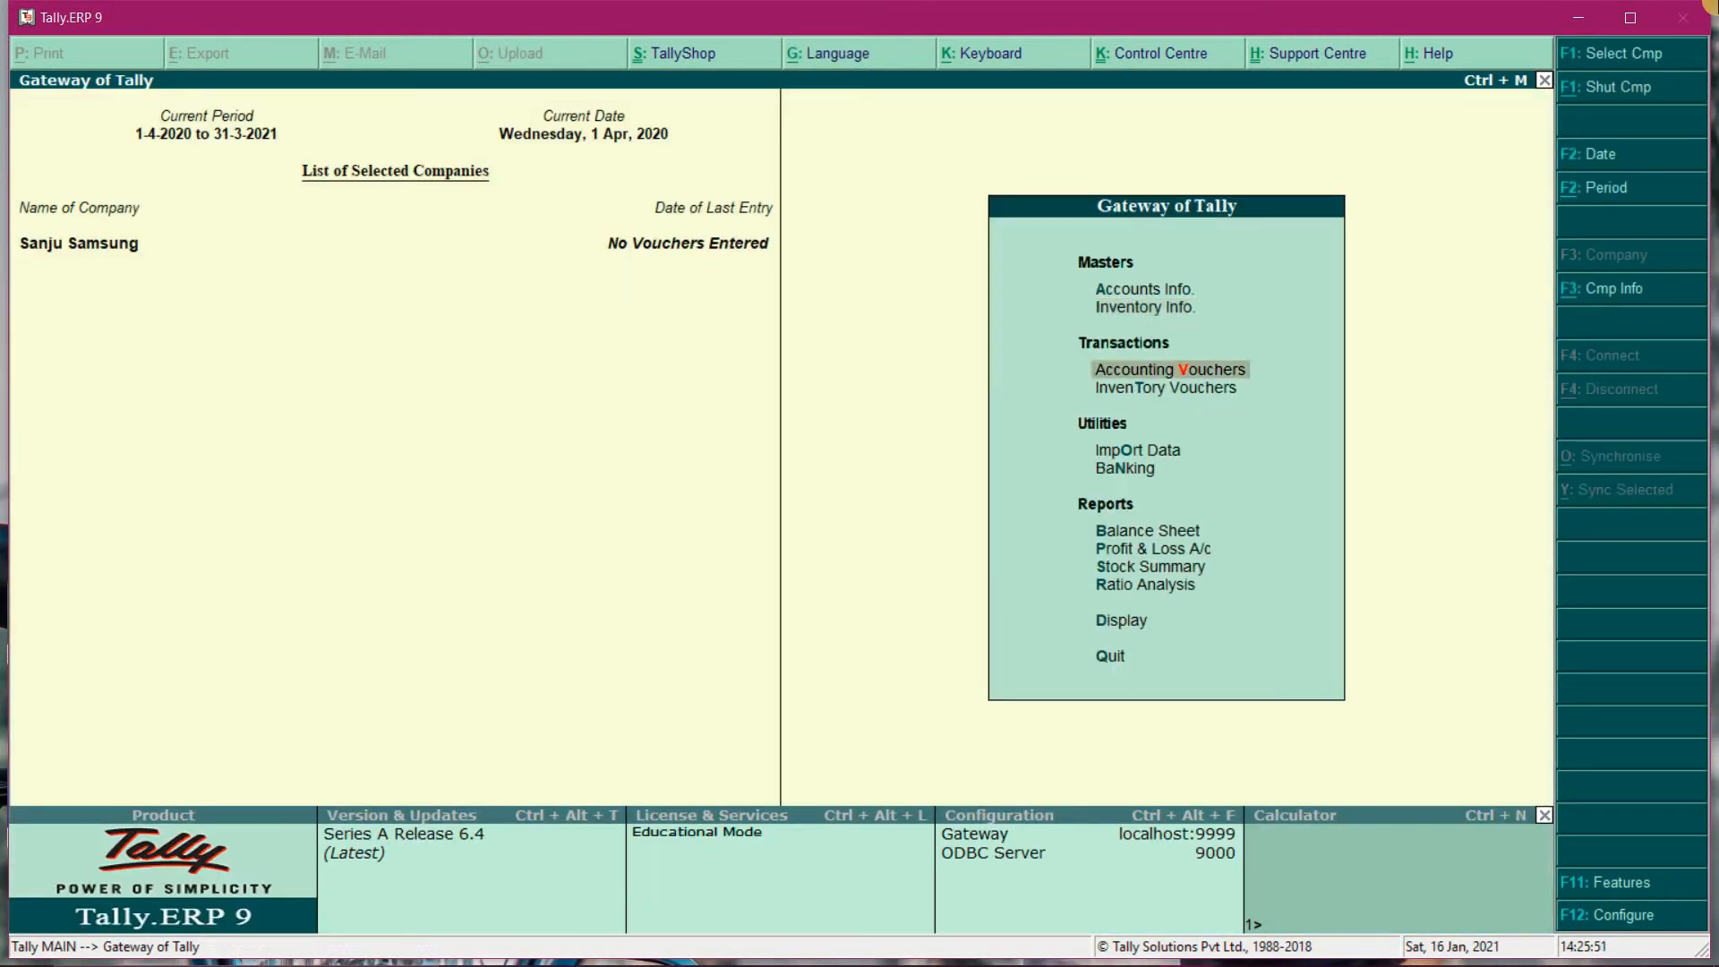
key(Return)
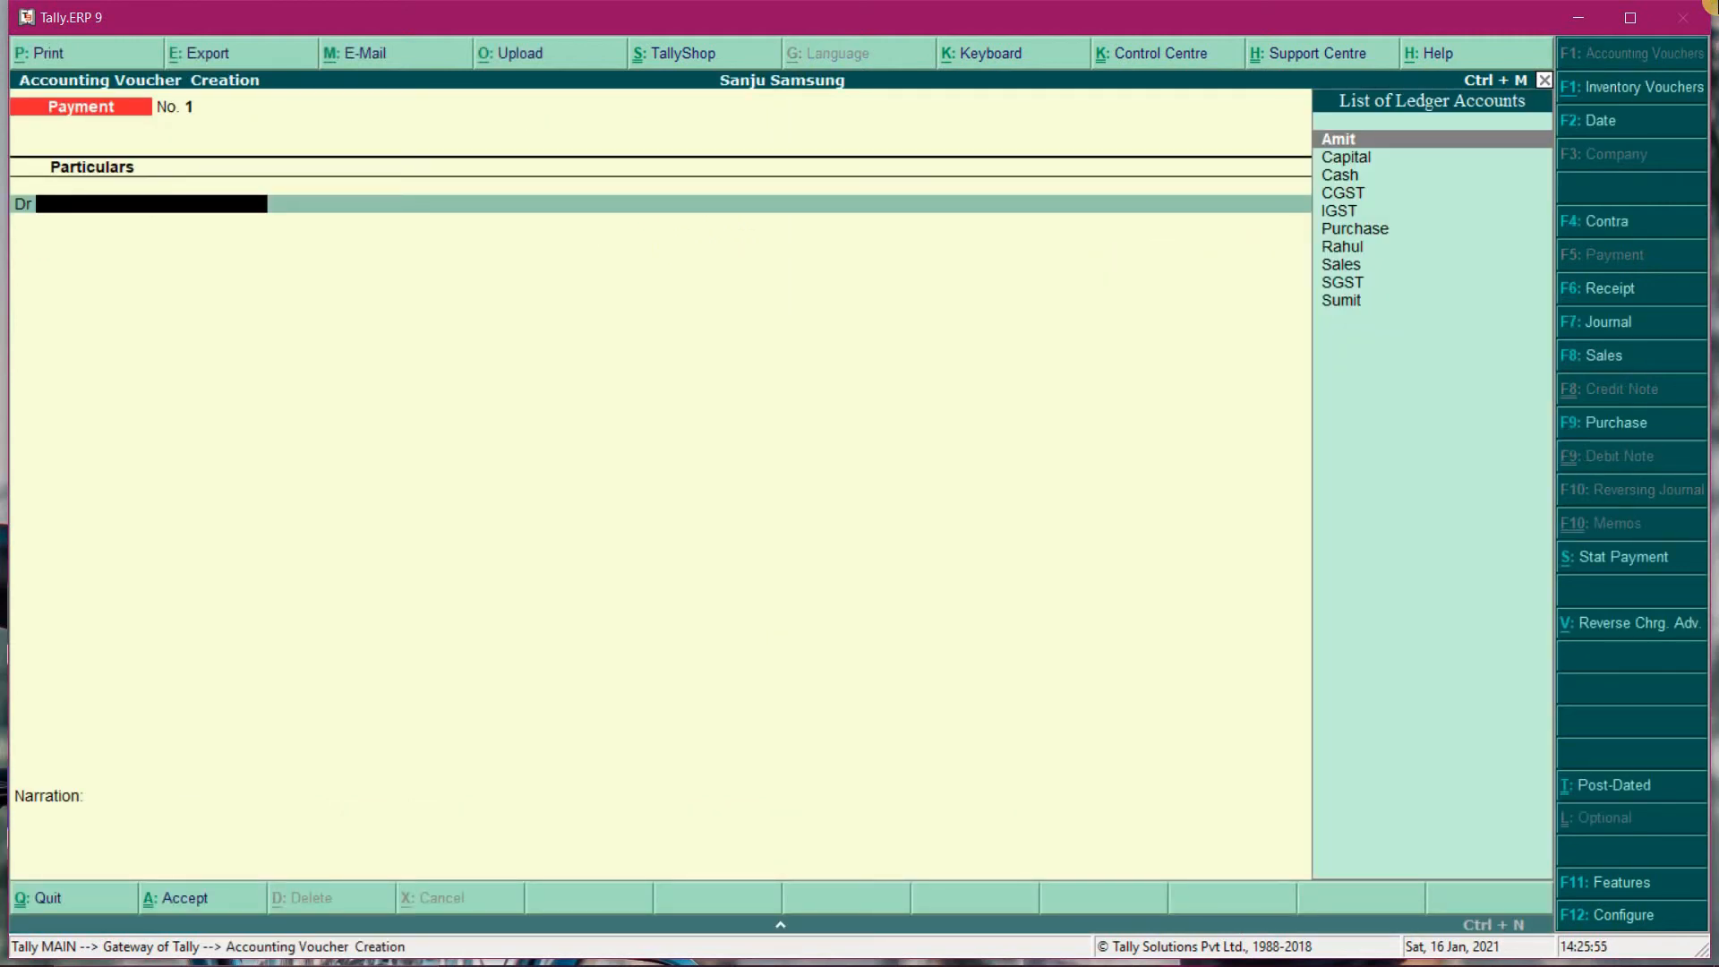
key(XF86AudioMute)
key(F6)
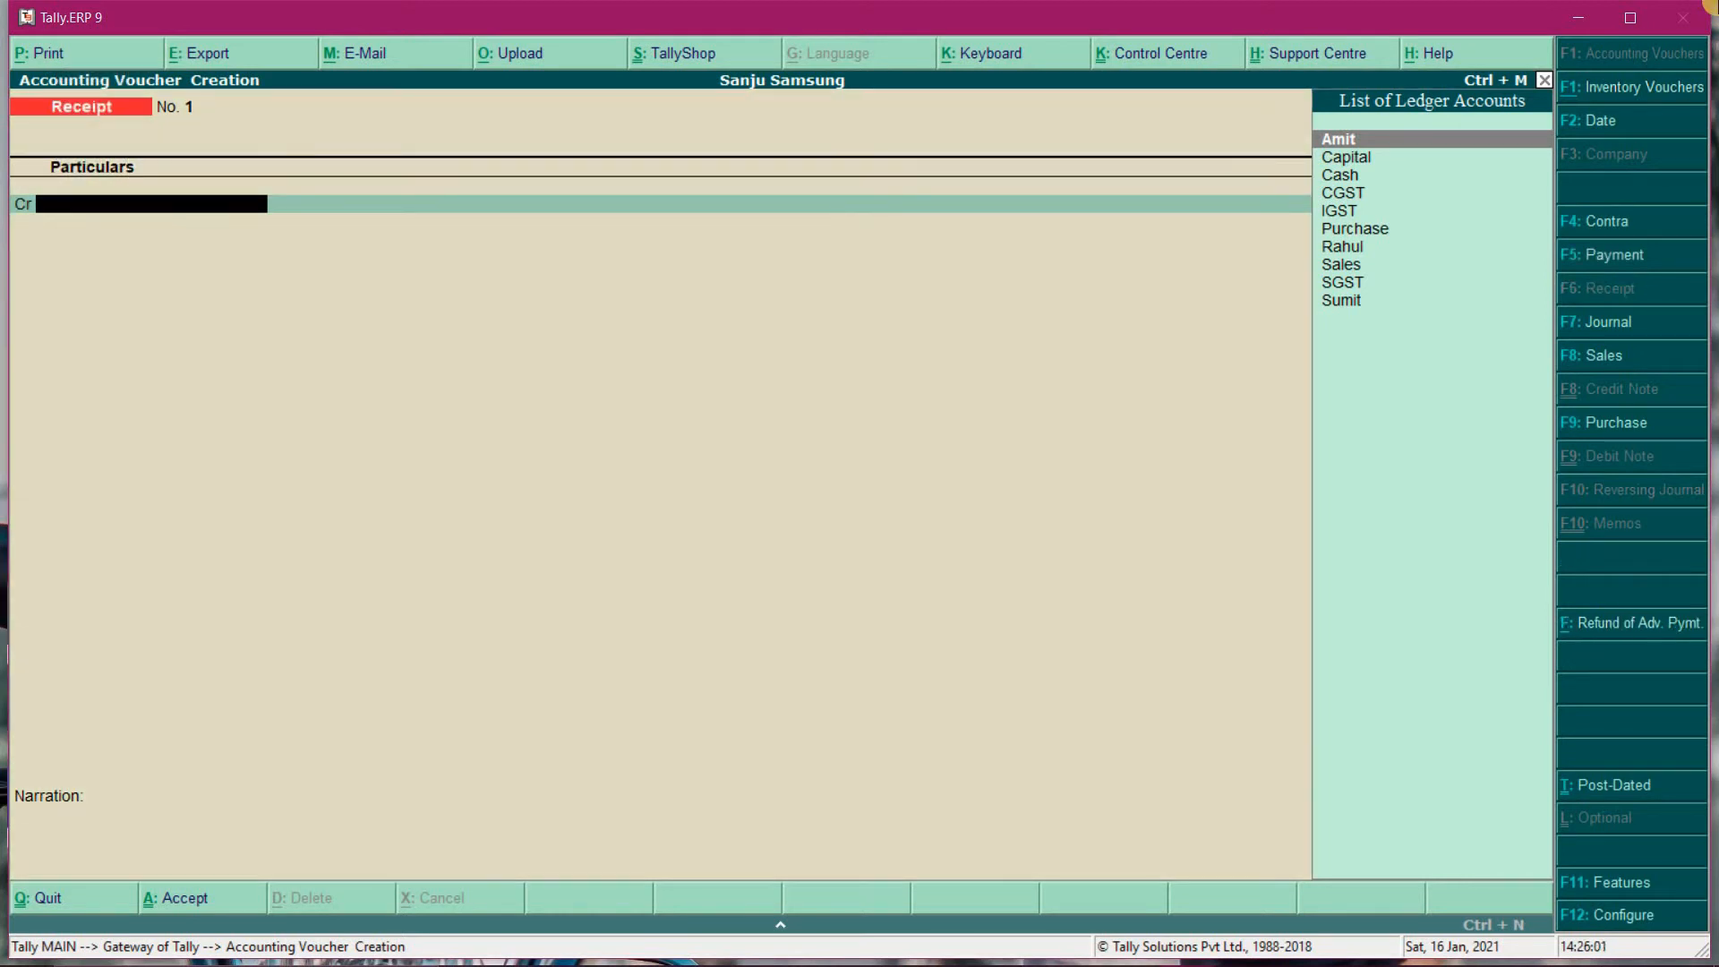
text(C)
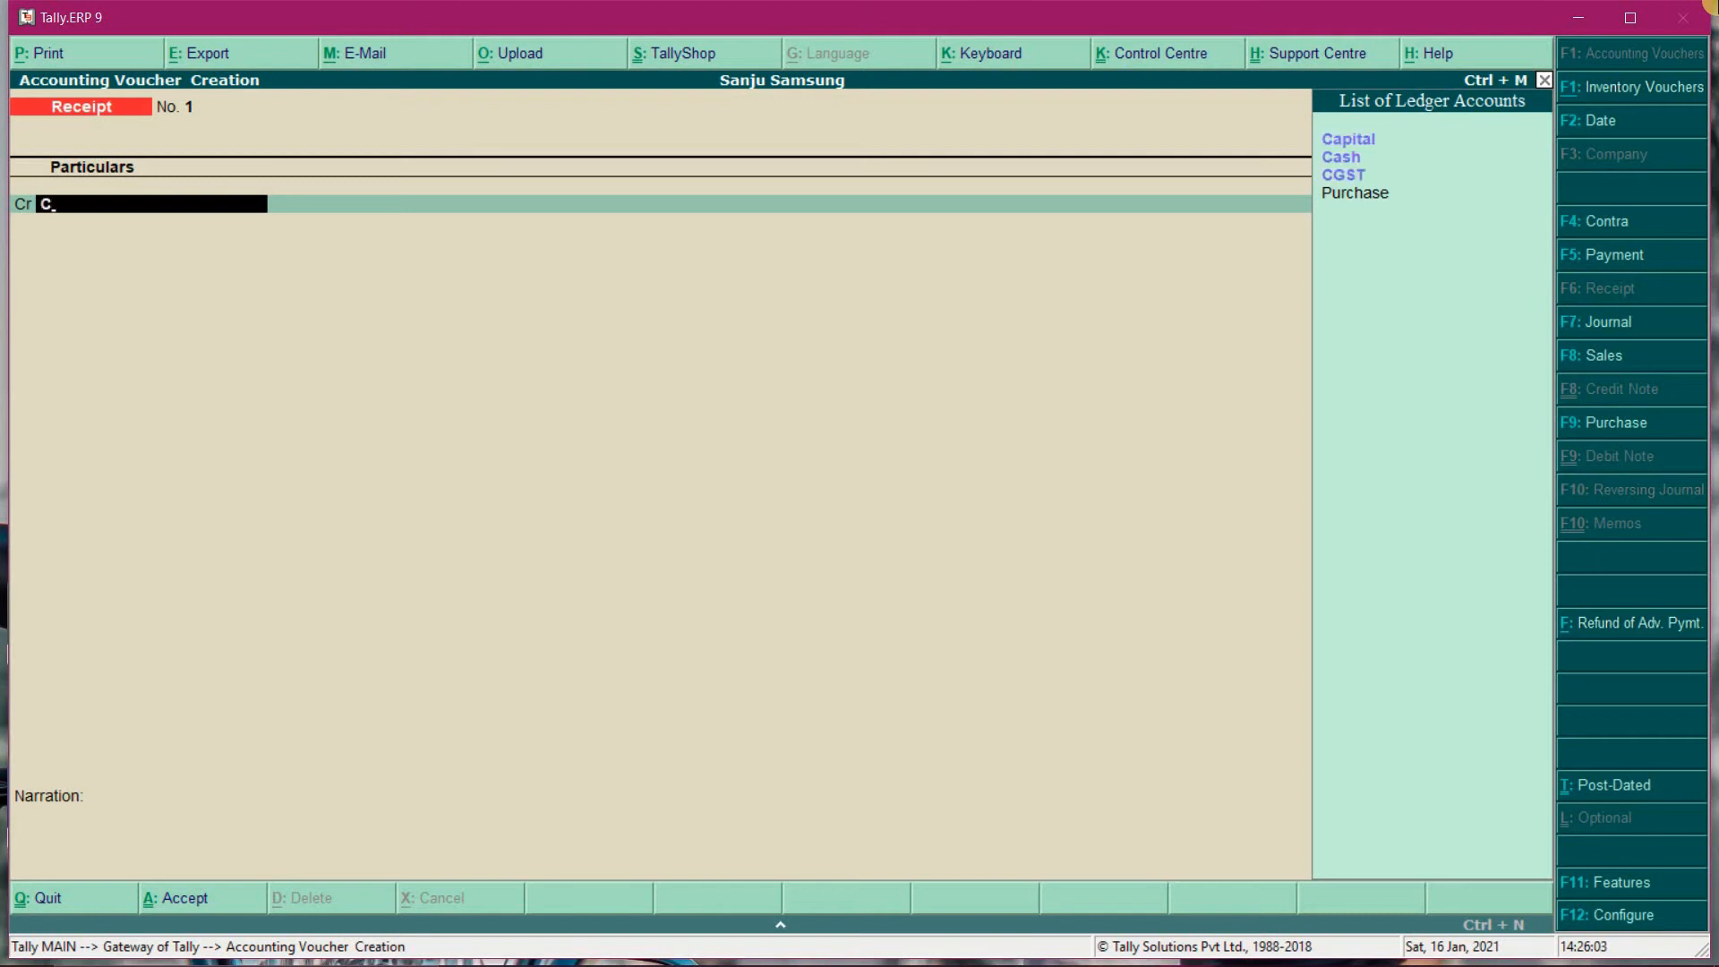
key(Return)
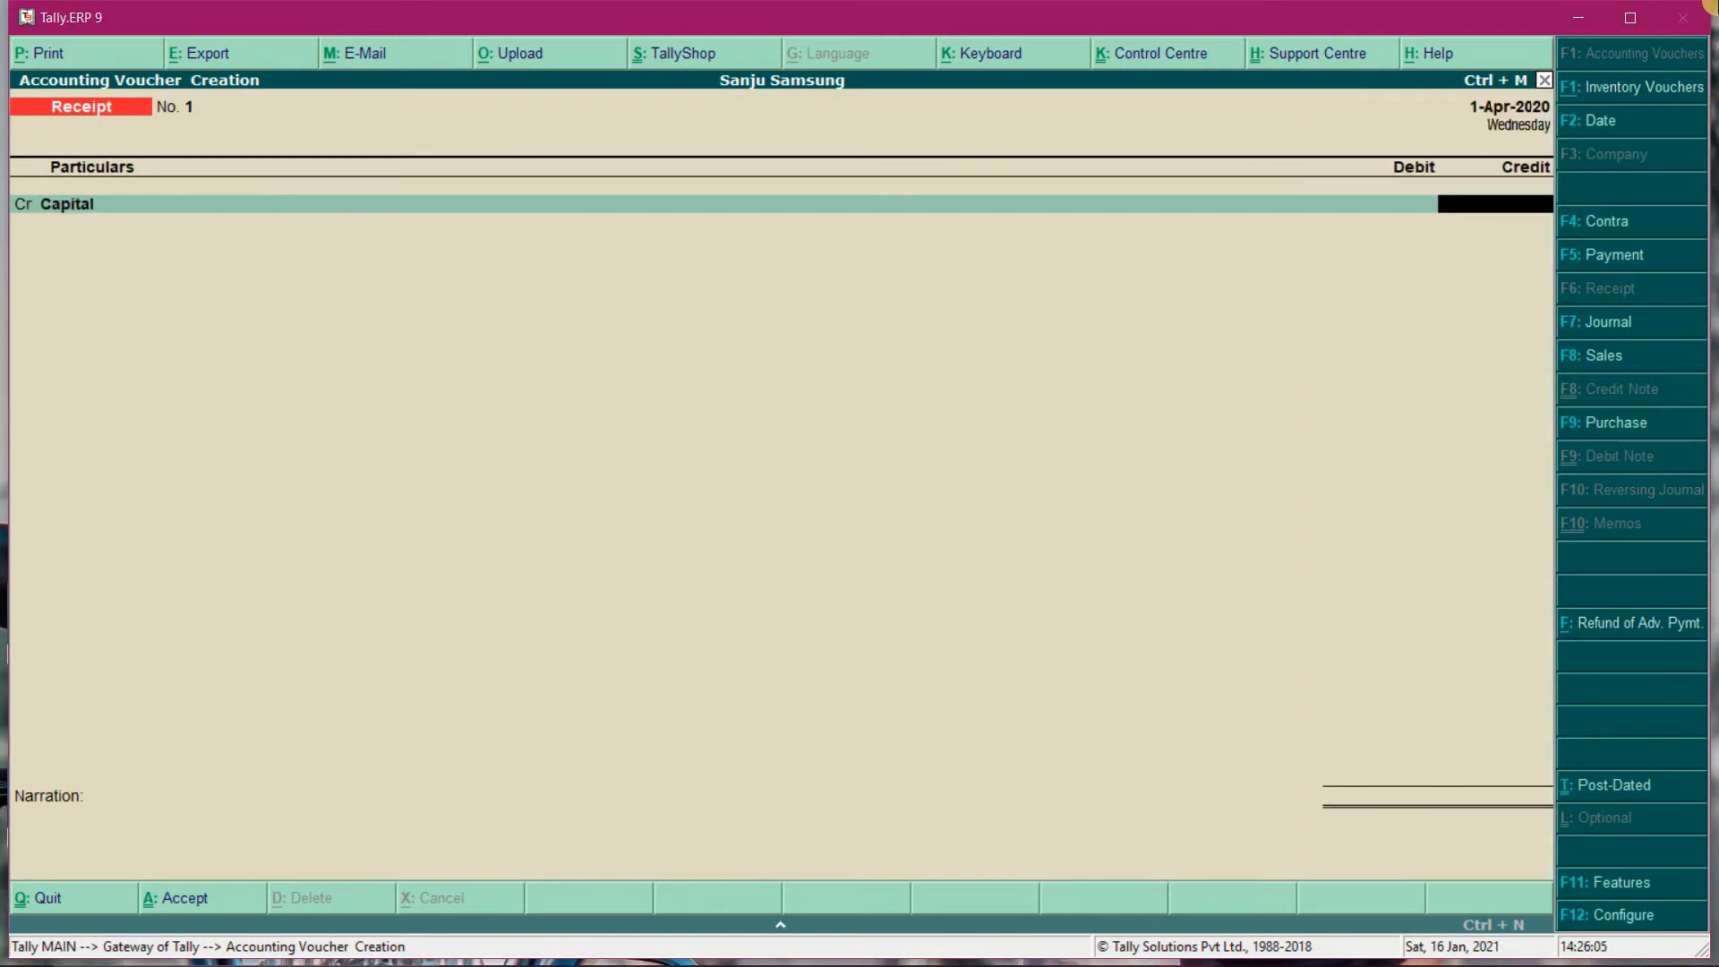
text(500000)
key(Return)
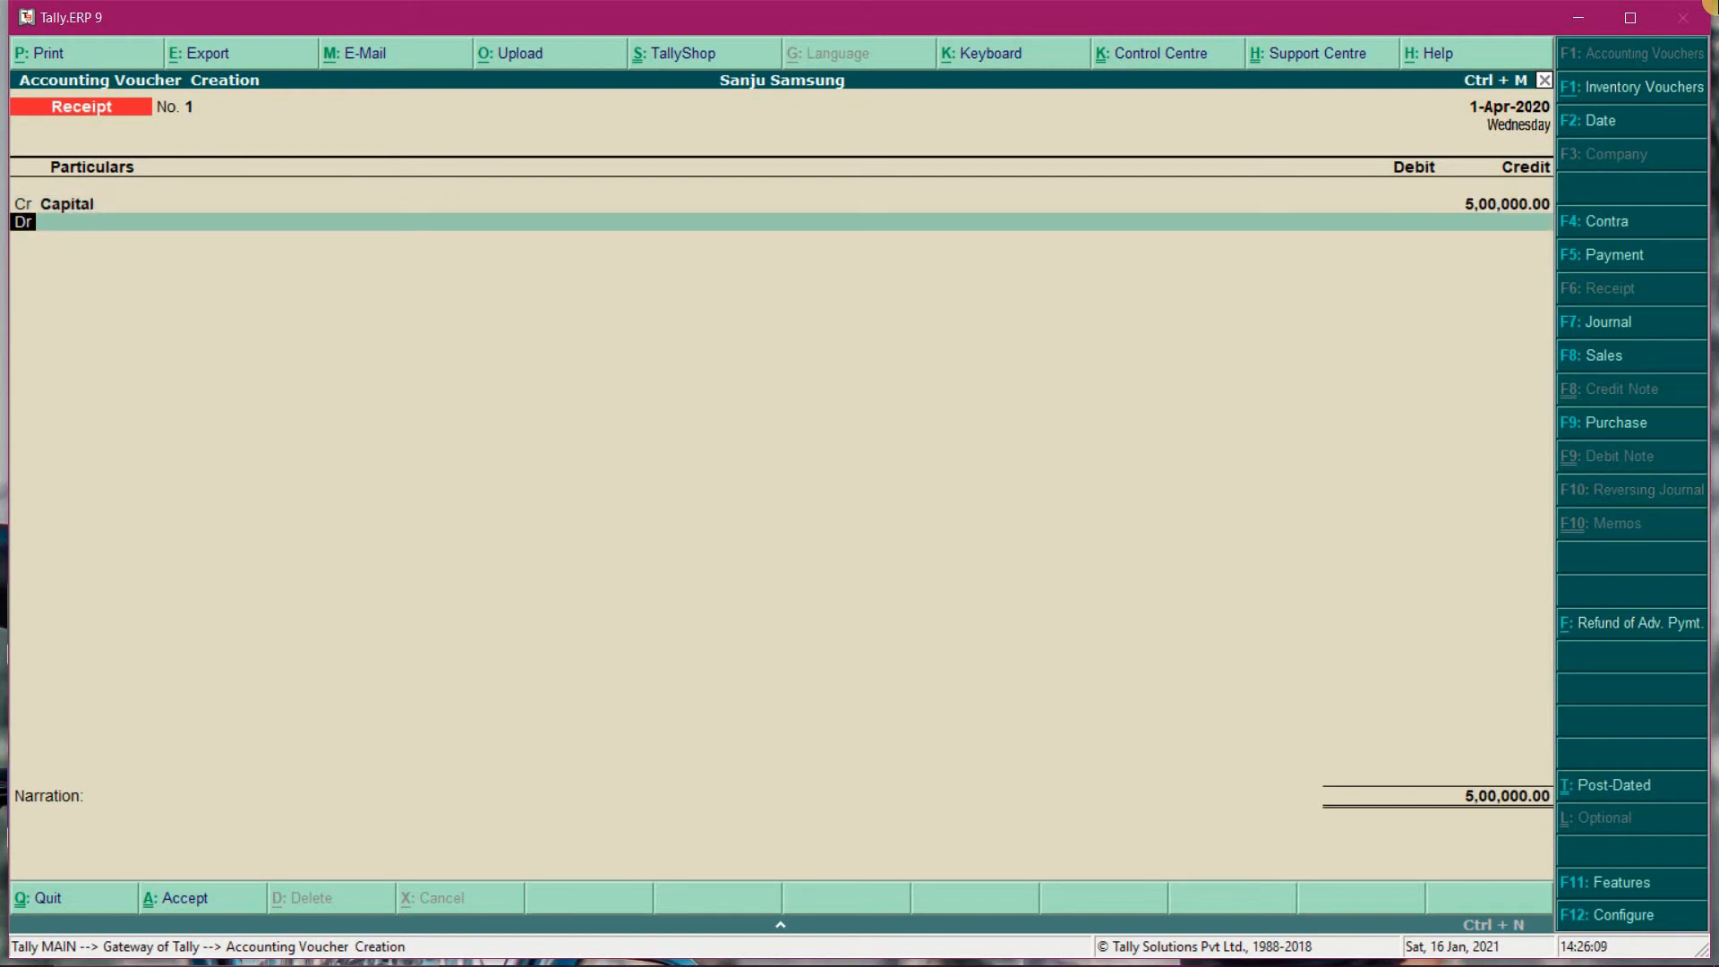
- Debit Cash for 5,00,000 in the receipt and save the voucher without a narration
key(Down)
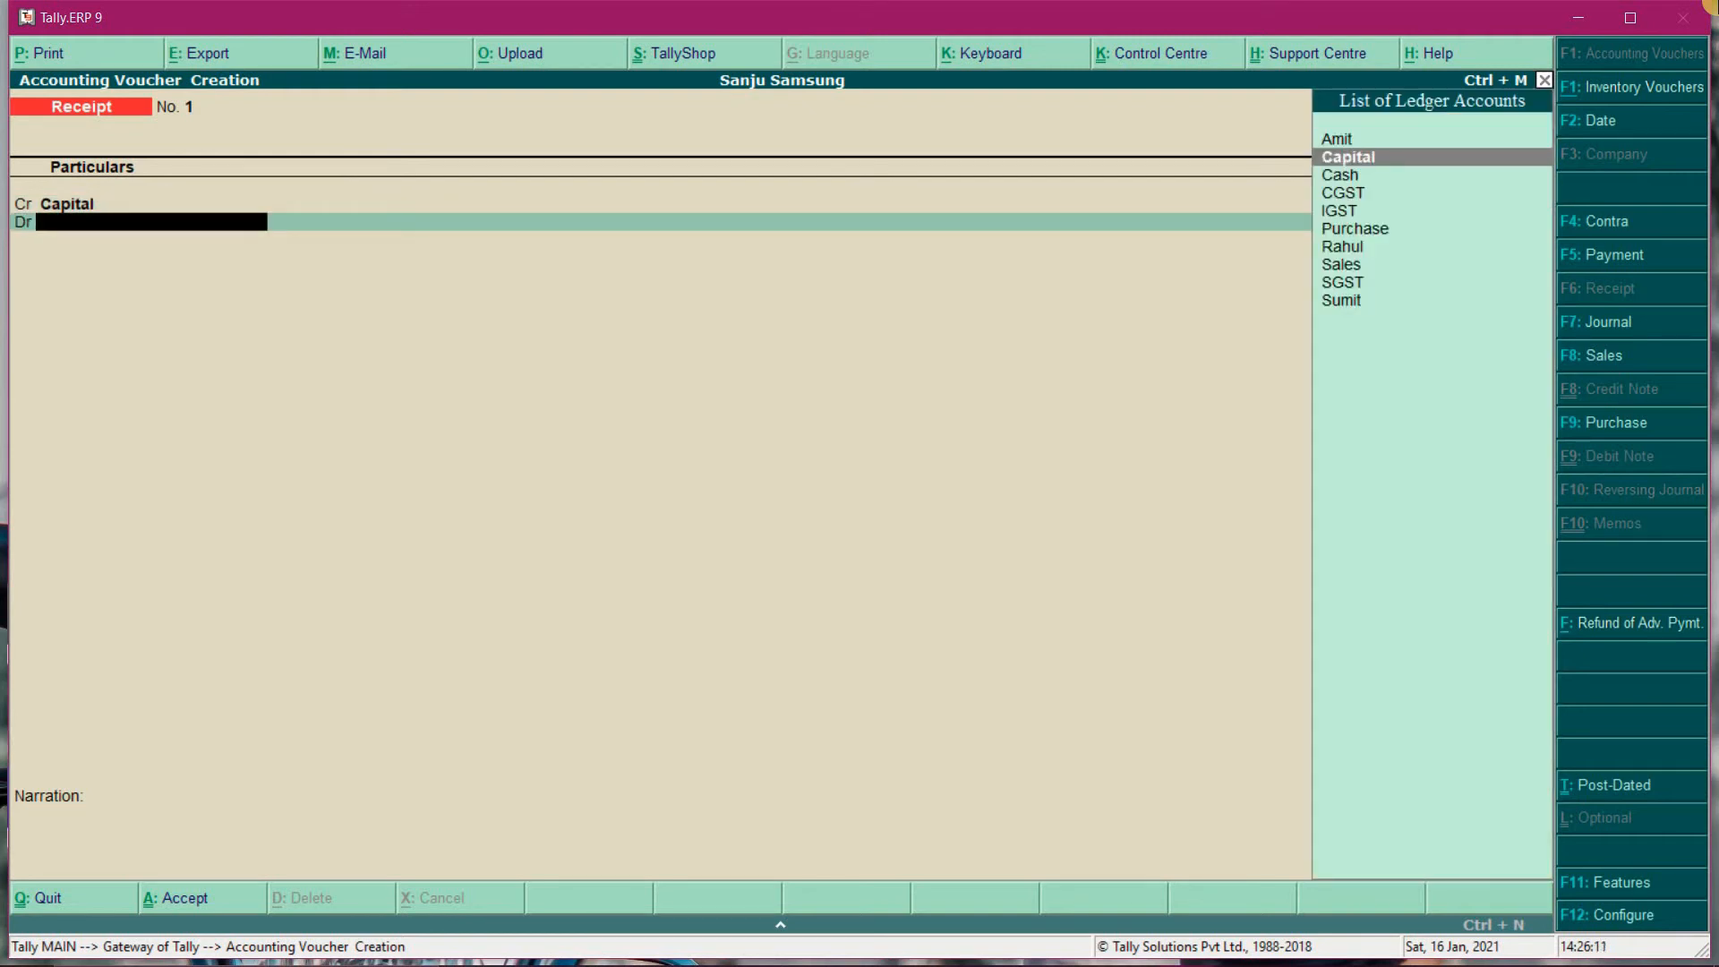
key(Down)
key(Return)
key(Return)
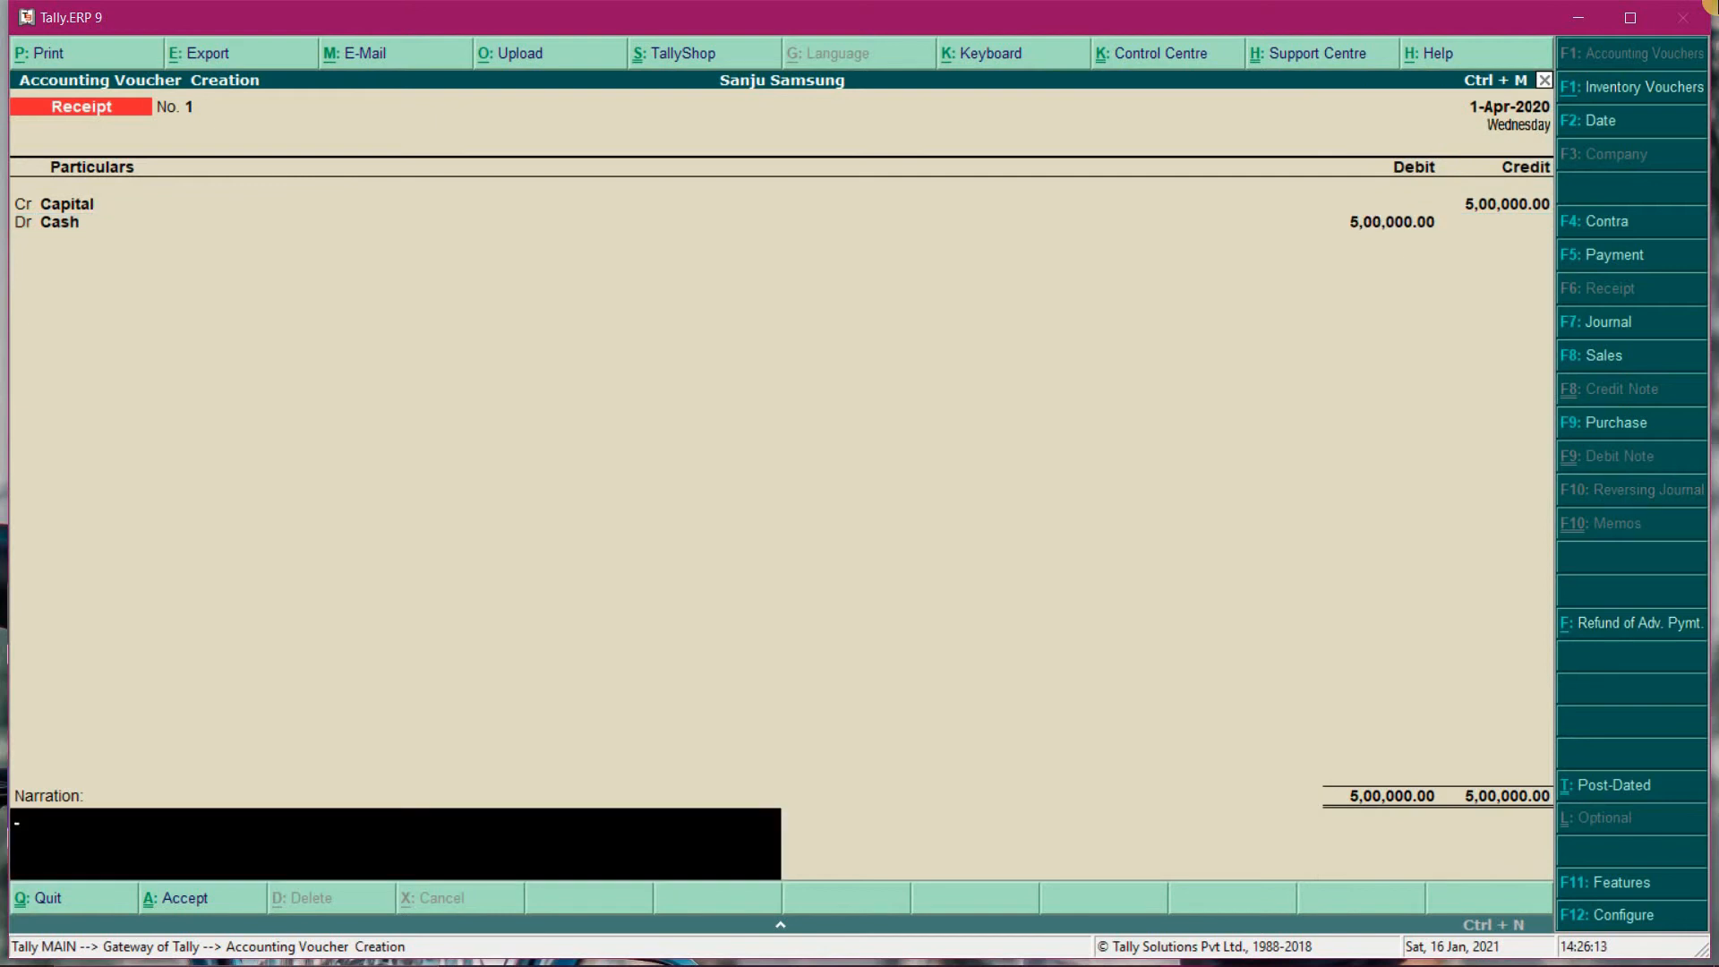
key(Return)
key(Return)
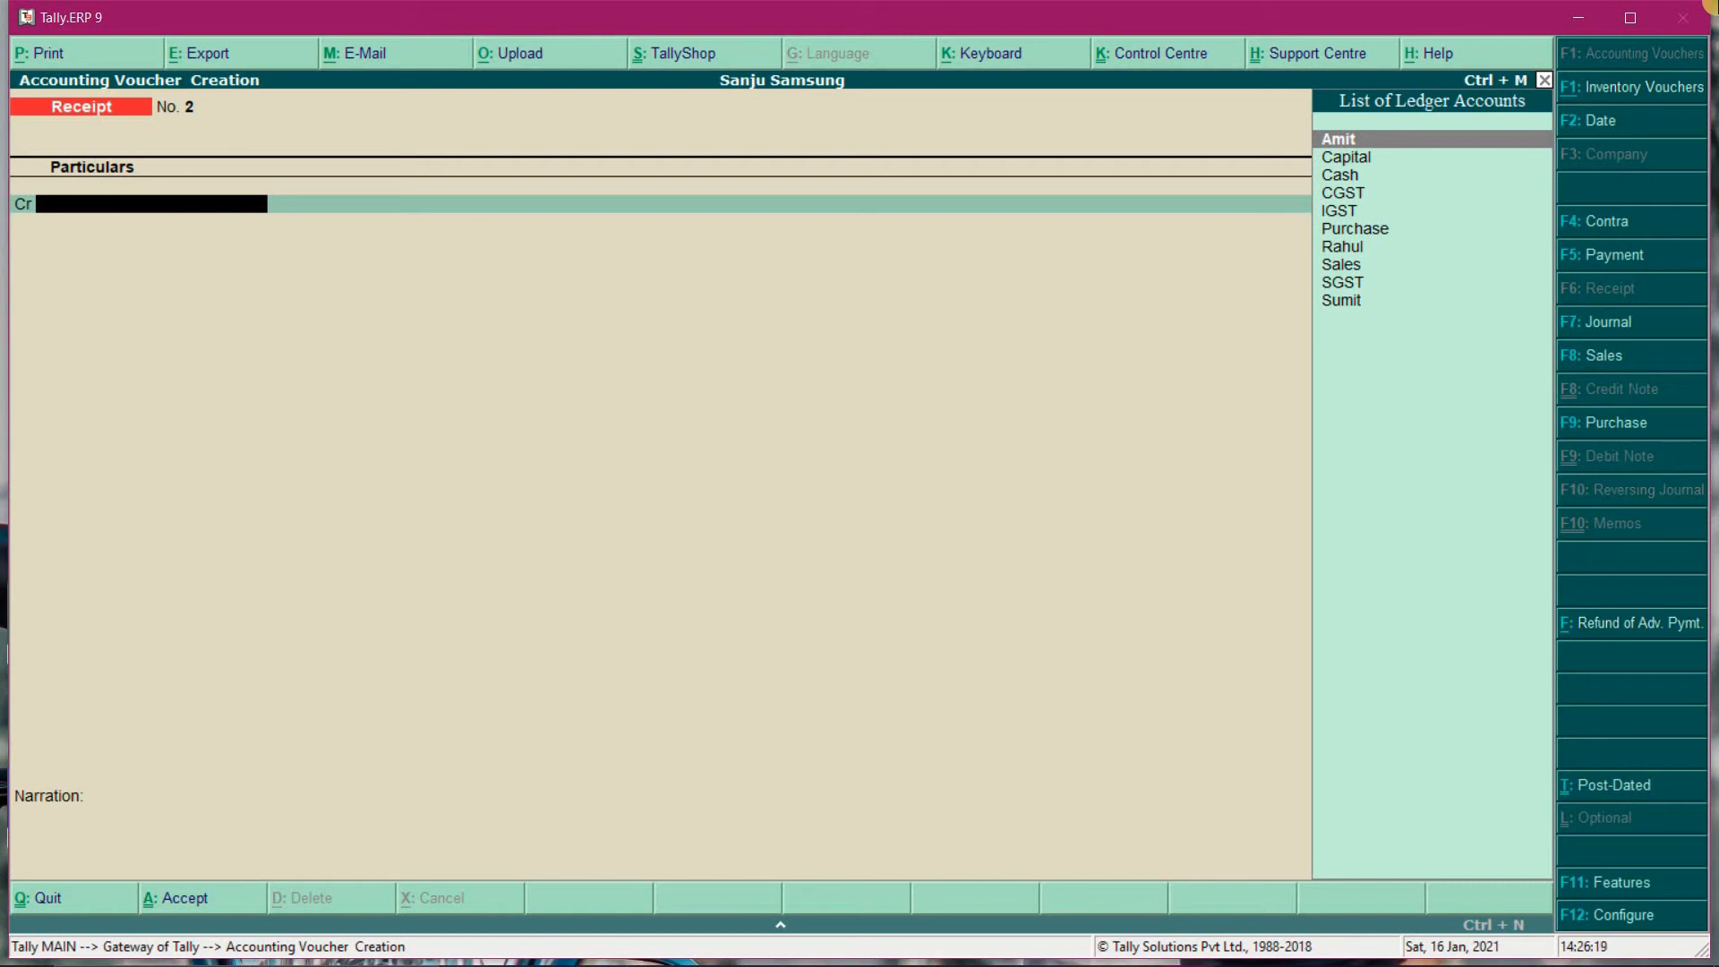
- Start a purchase voucher without supplier invoice details, using the first listed party, its default party details and the Purchase ledger
key(F9)
key(Return)
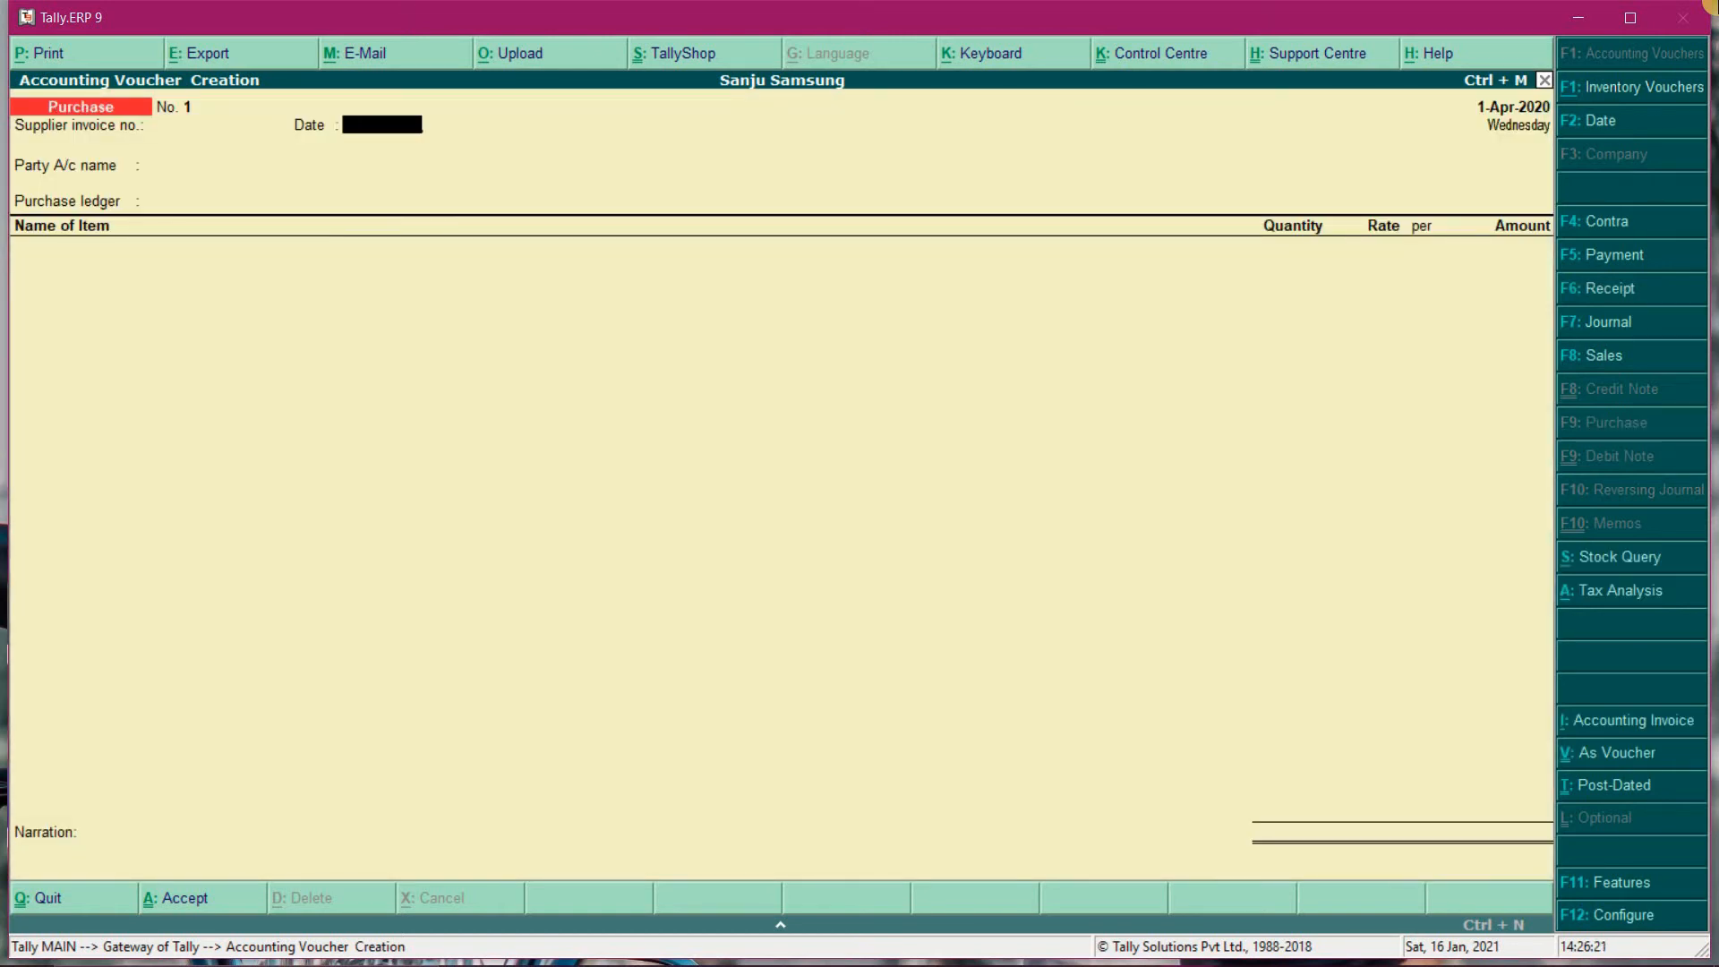
key(Return)
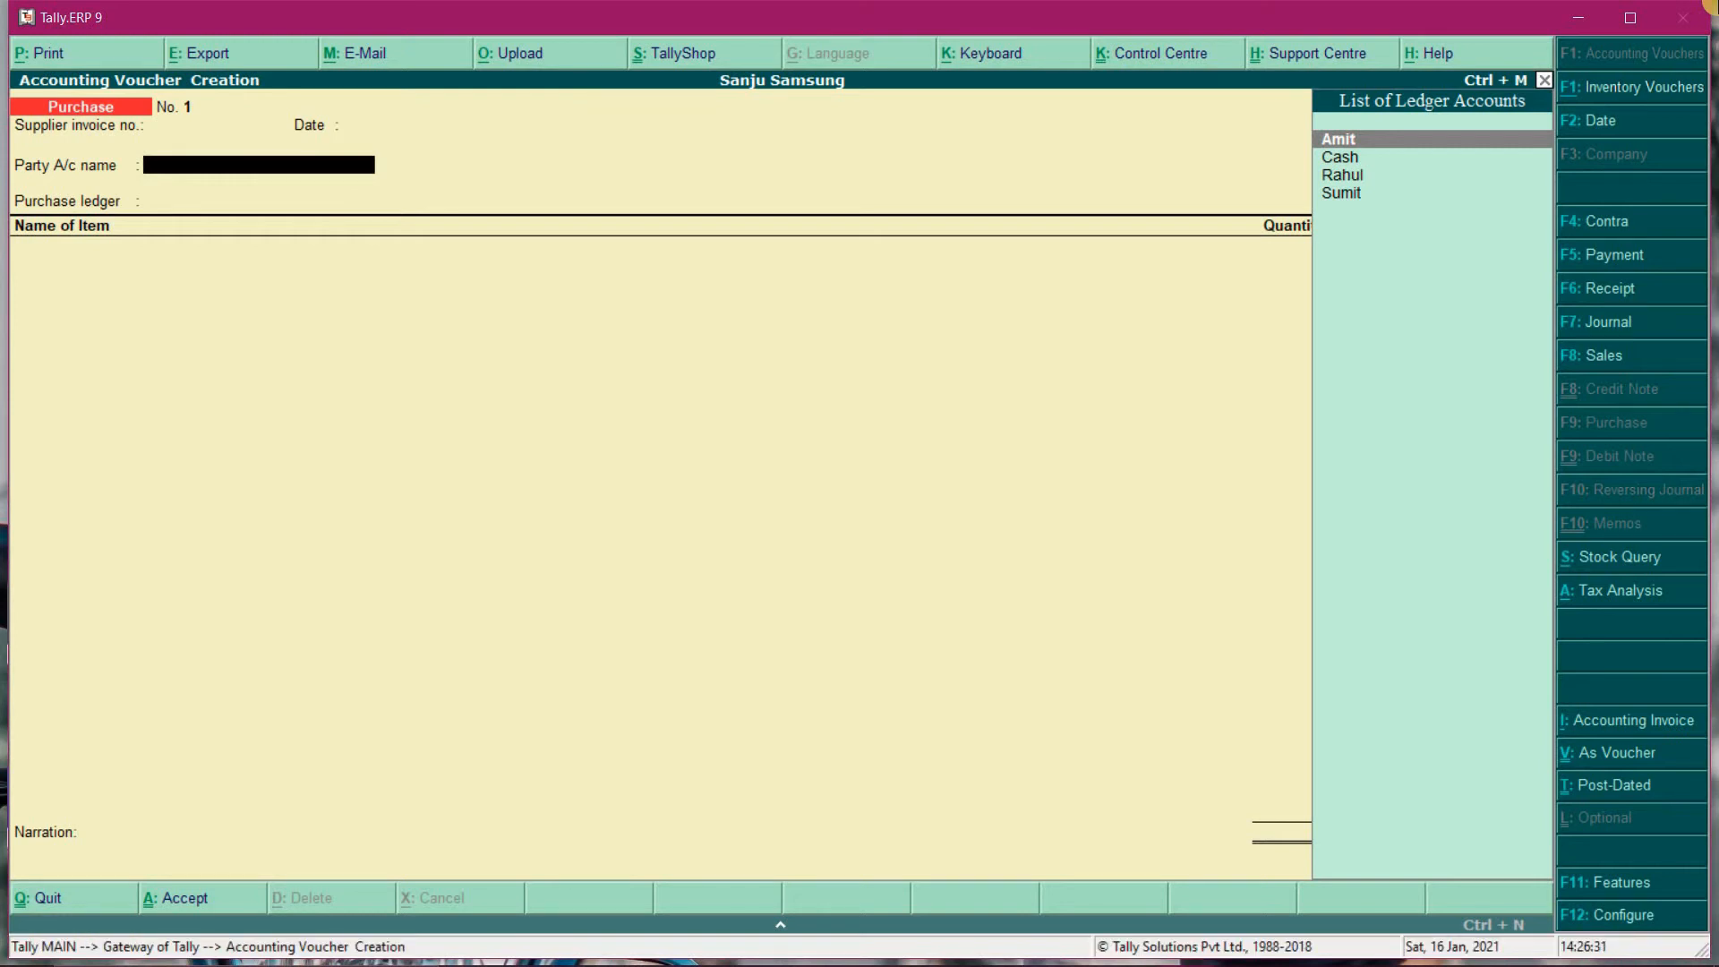
key(Return)
key(Return)
key(Return)
key(Return)
key(Return)
key(Return)
key(Return)
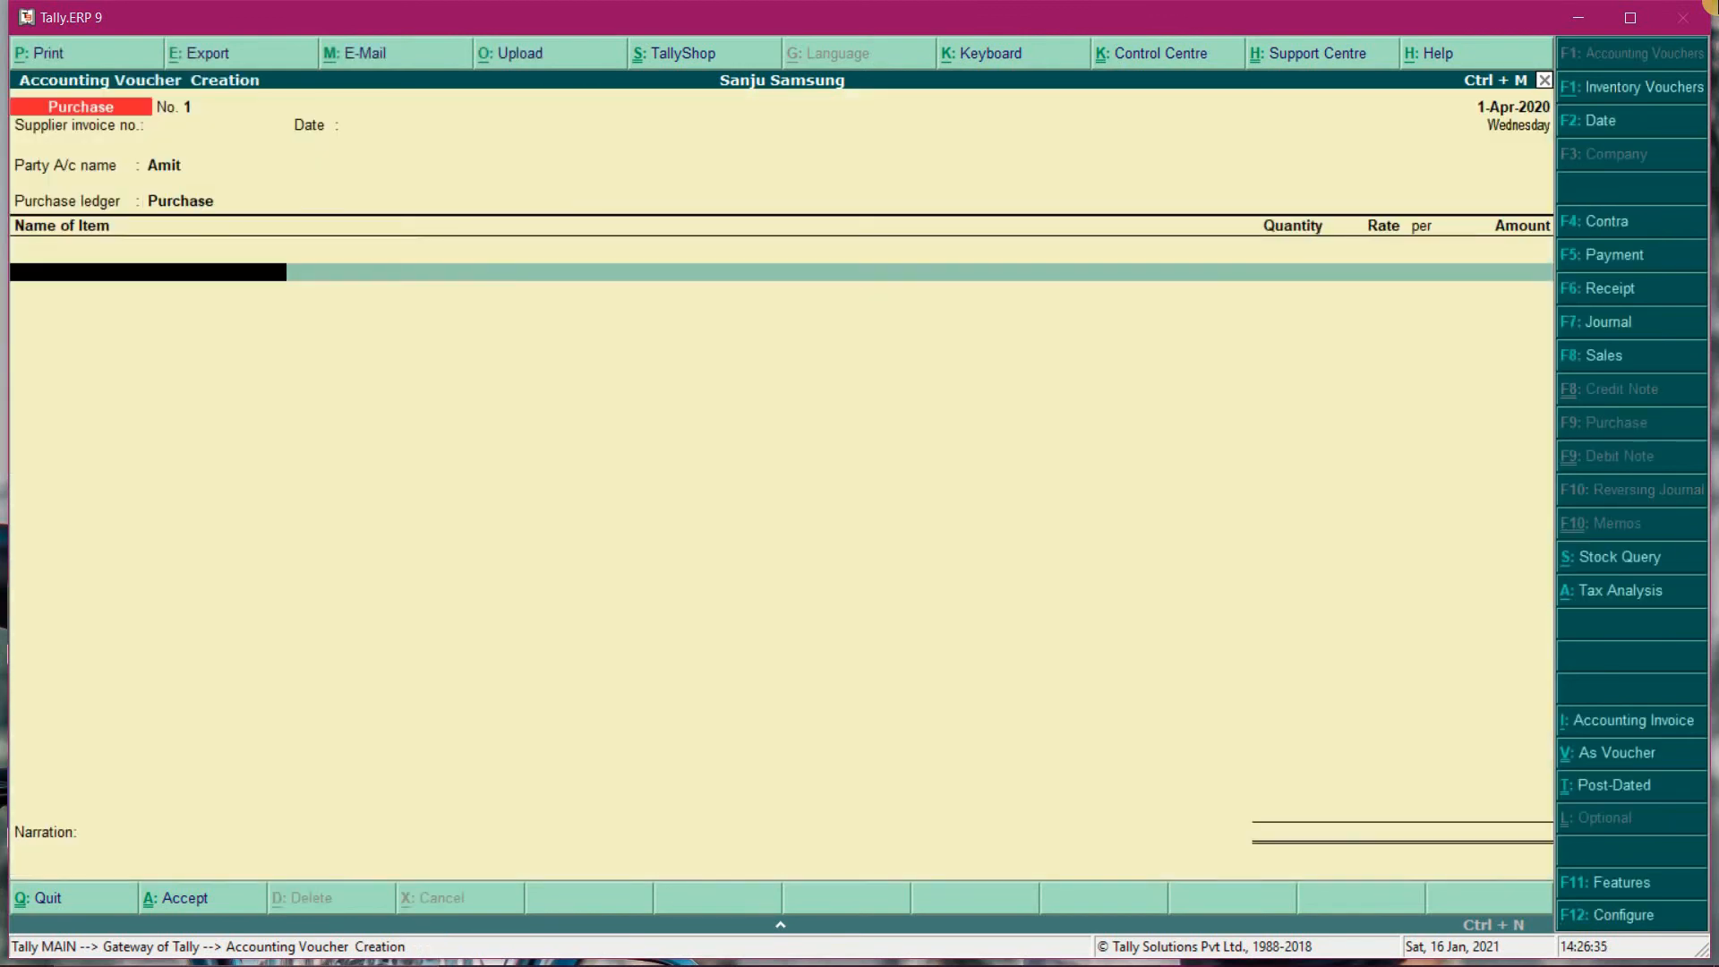
- Enter 9 pc of Realme 7 at 12,000 per pc in the purchase voucher
text(R)
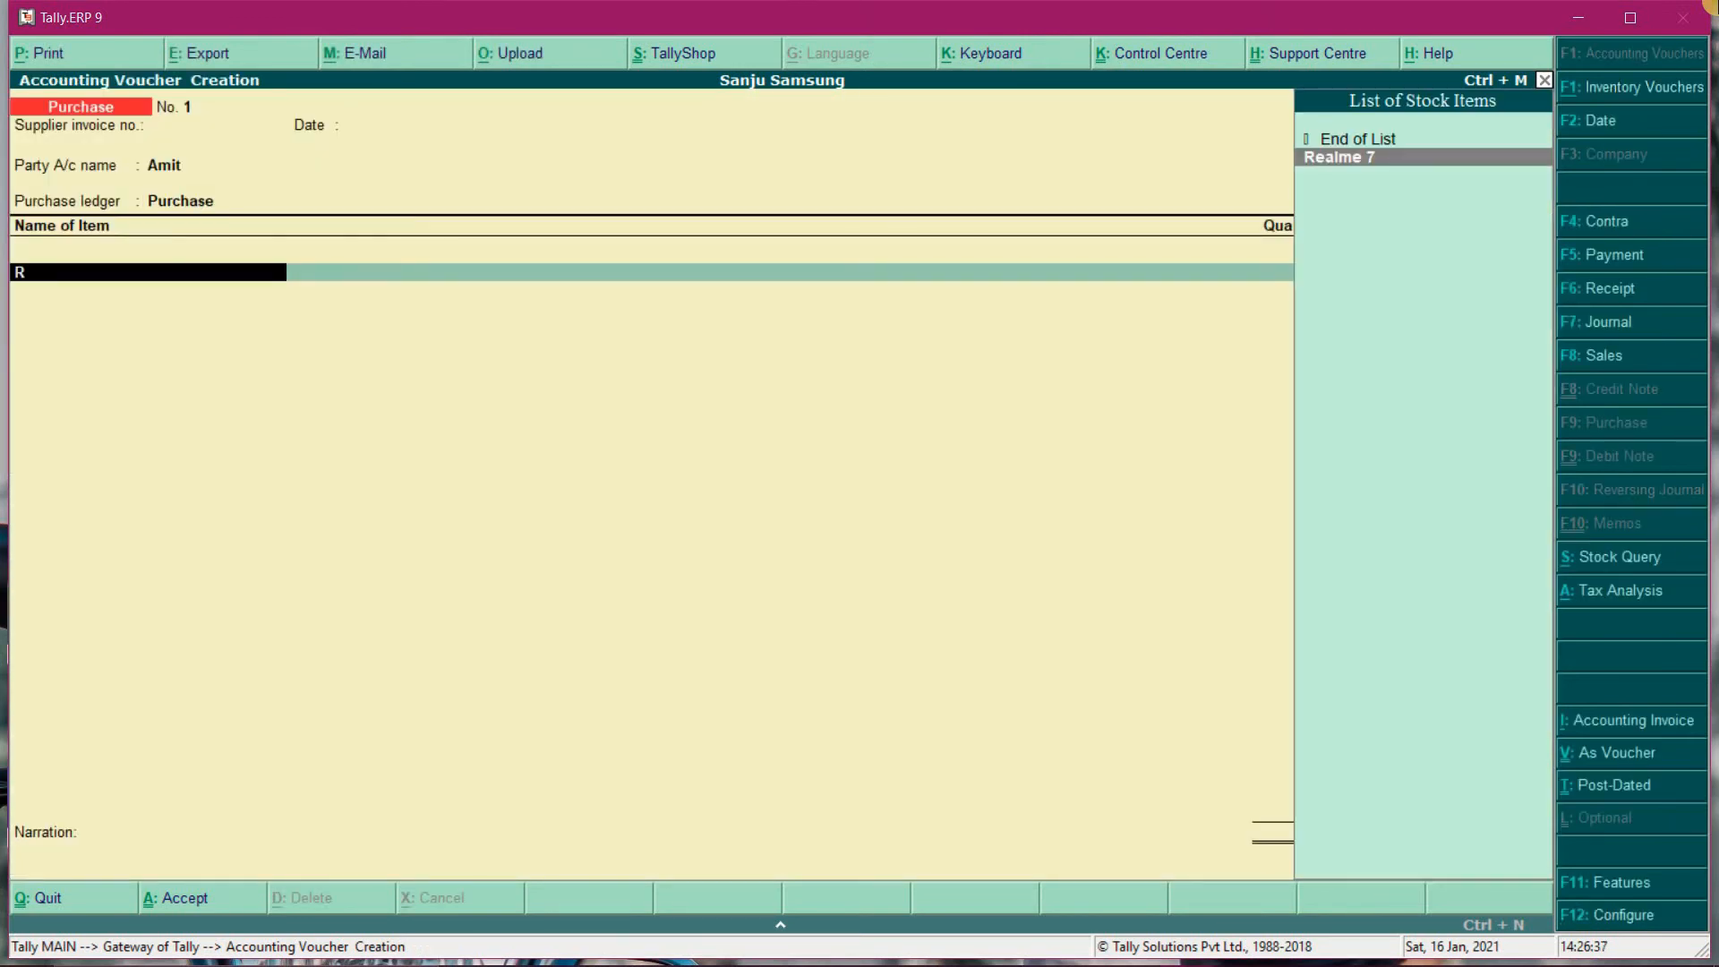
key(Return)
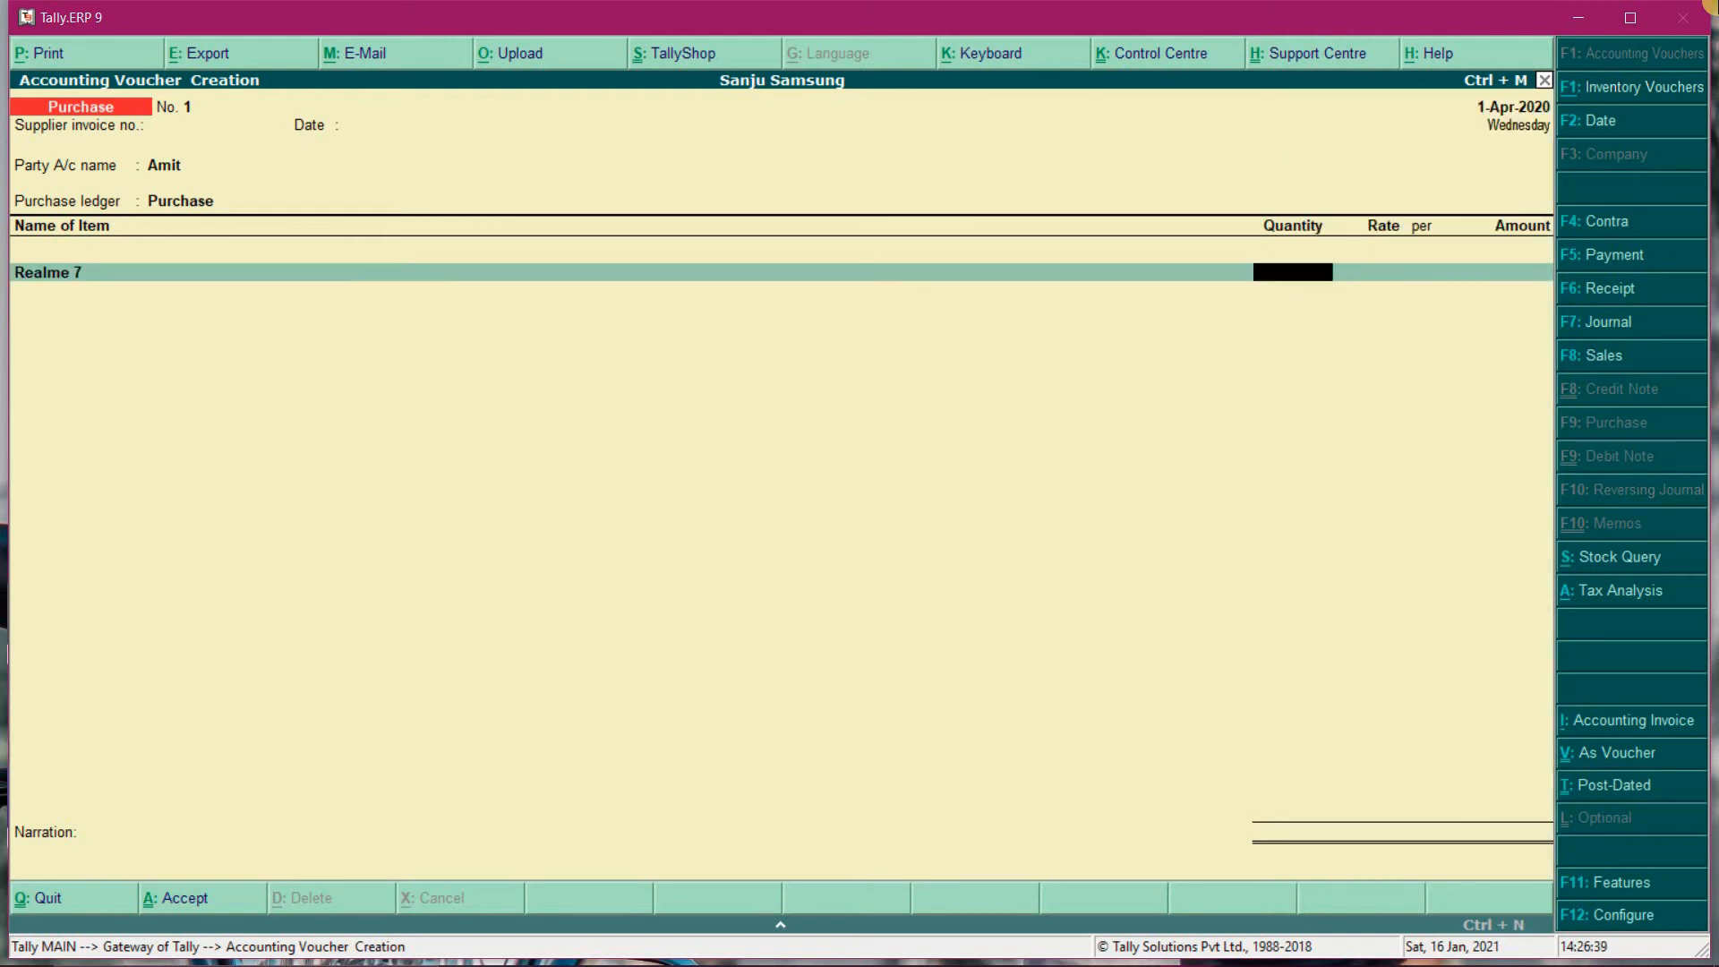
text(9)
key(Return)
key(Return)
key(Return)
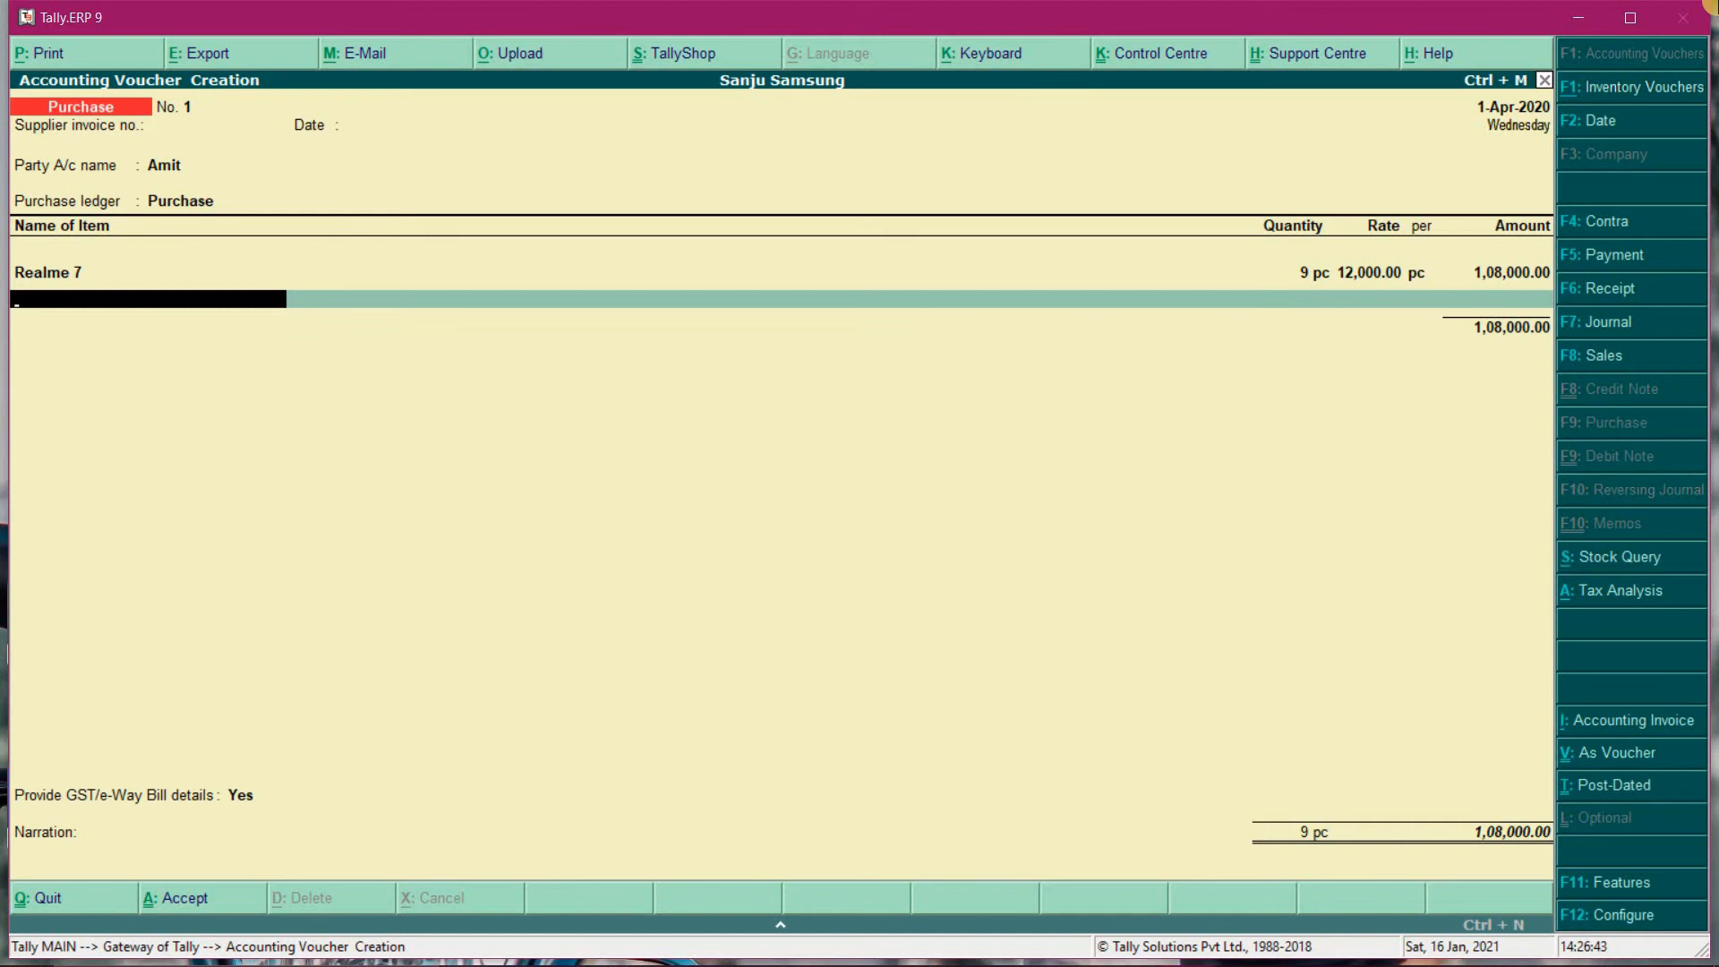
- Add 9 pc of Samsung at 8,000 per pc to the purchase and end the item list
text(S)
key(Return)
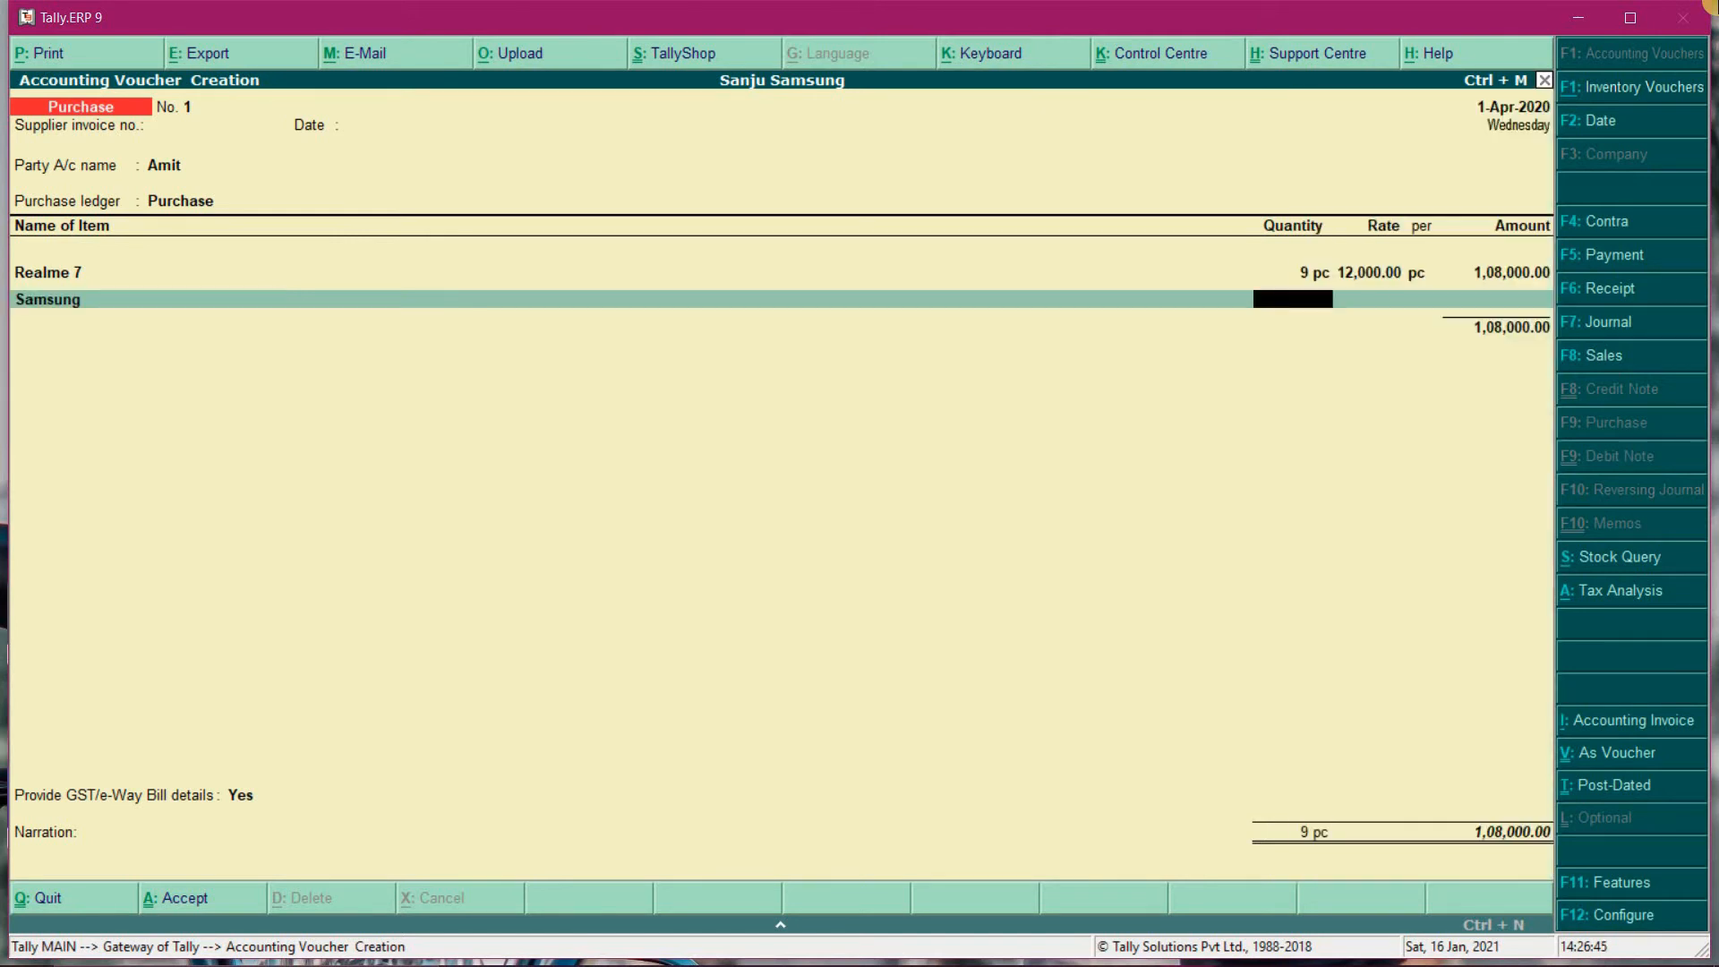
text(9)
key(Return)
key(Return)
key(Return)
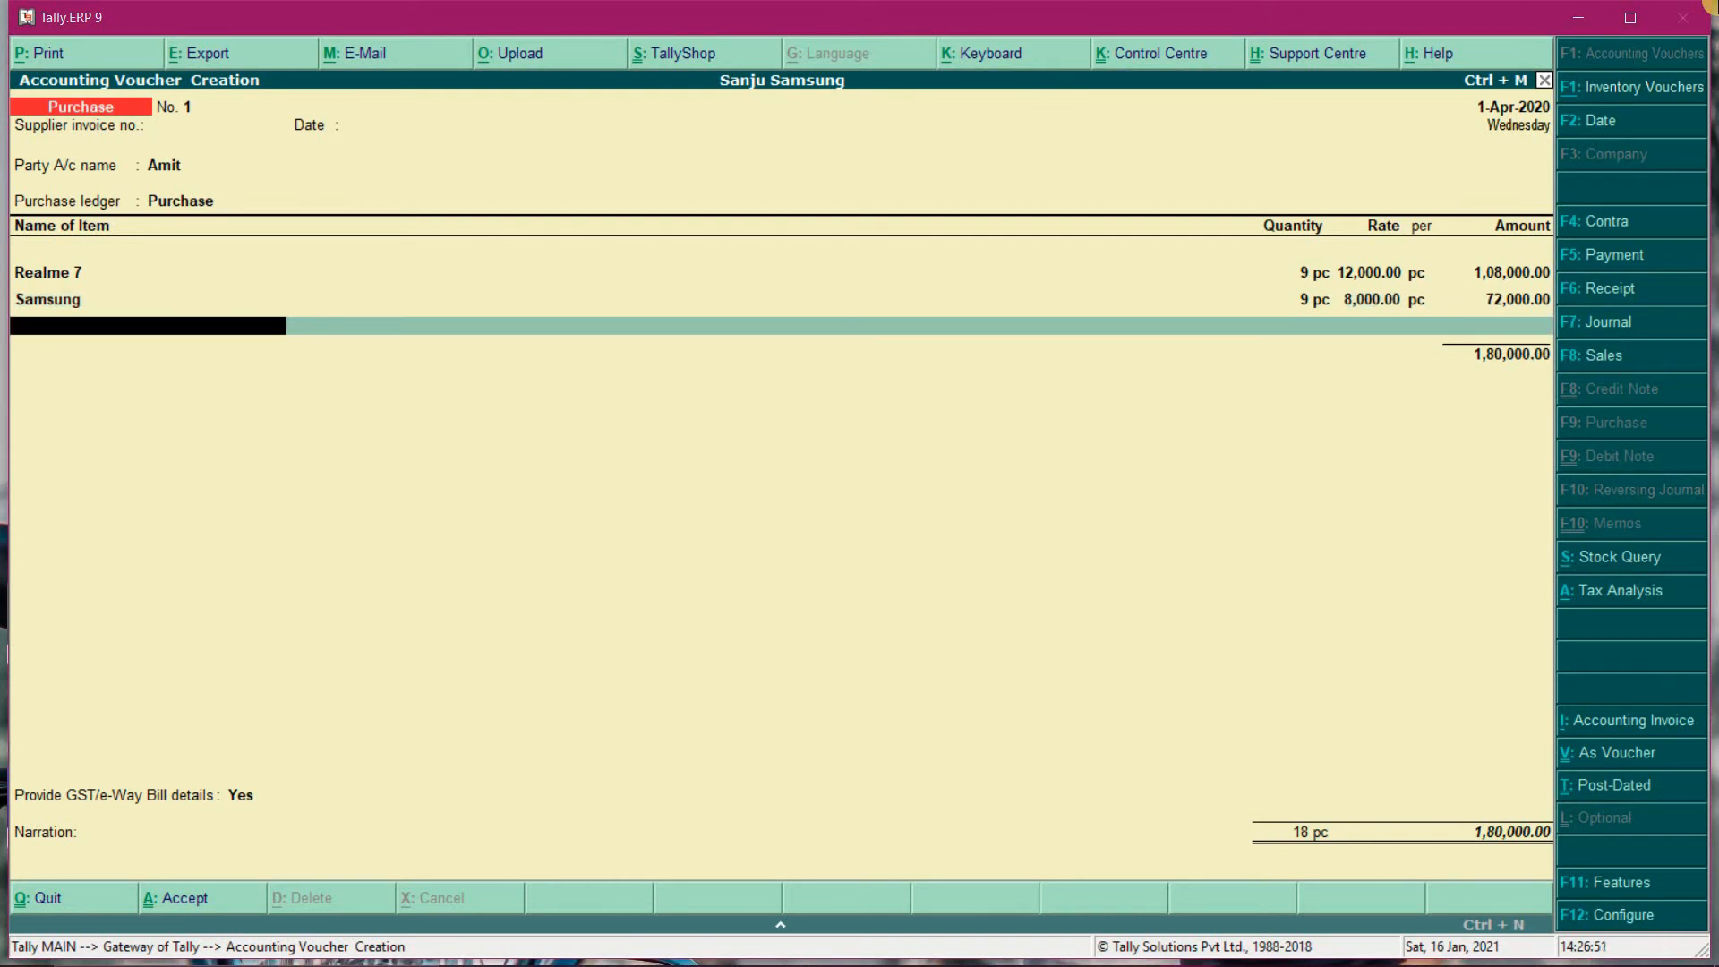
key(Return)
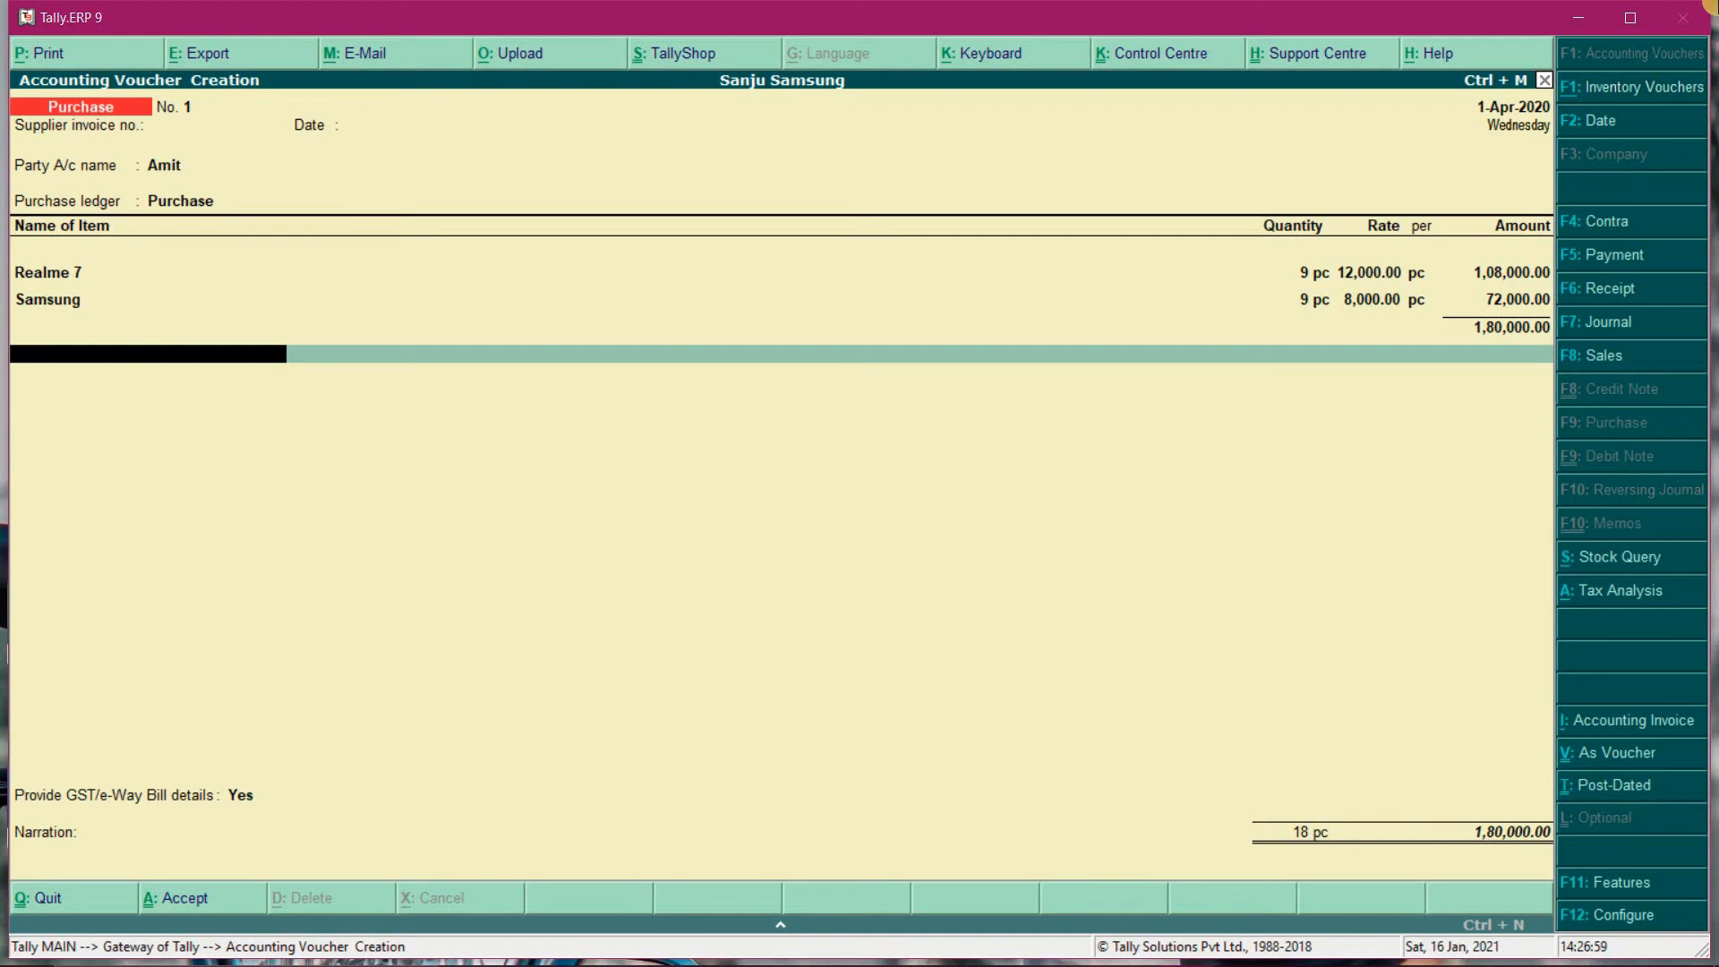
- Add the CGST and SGST ledgers with their calculated amounts below the purchased items
text(C)
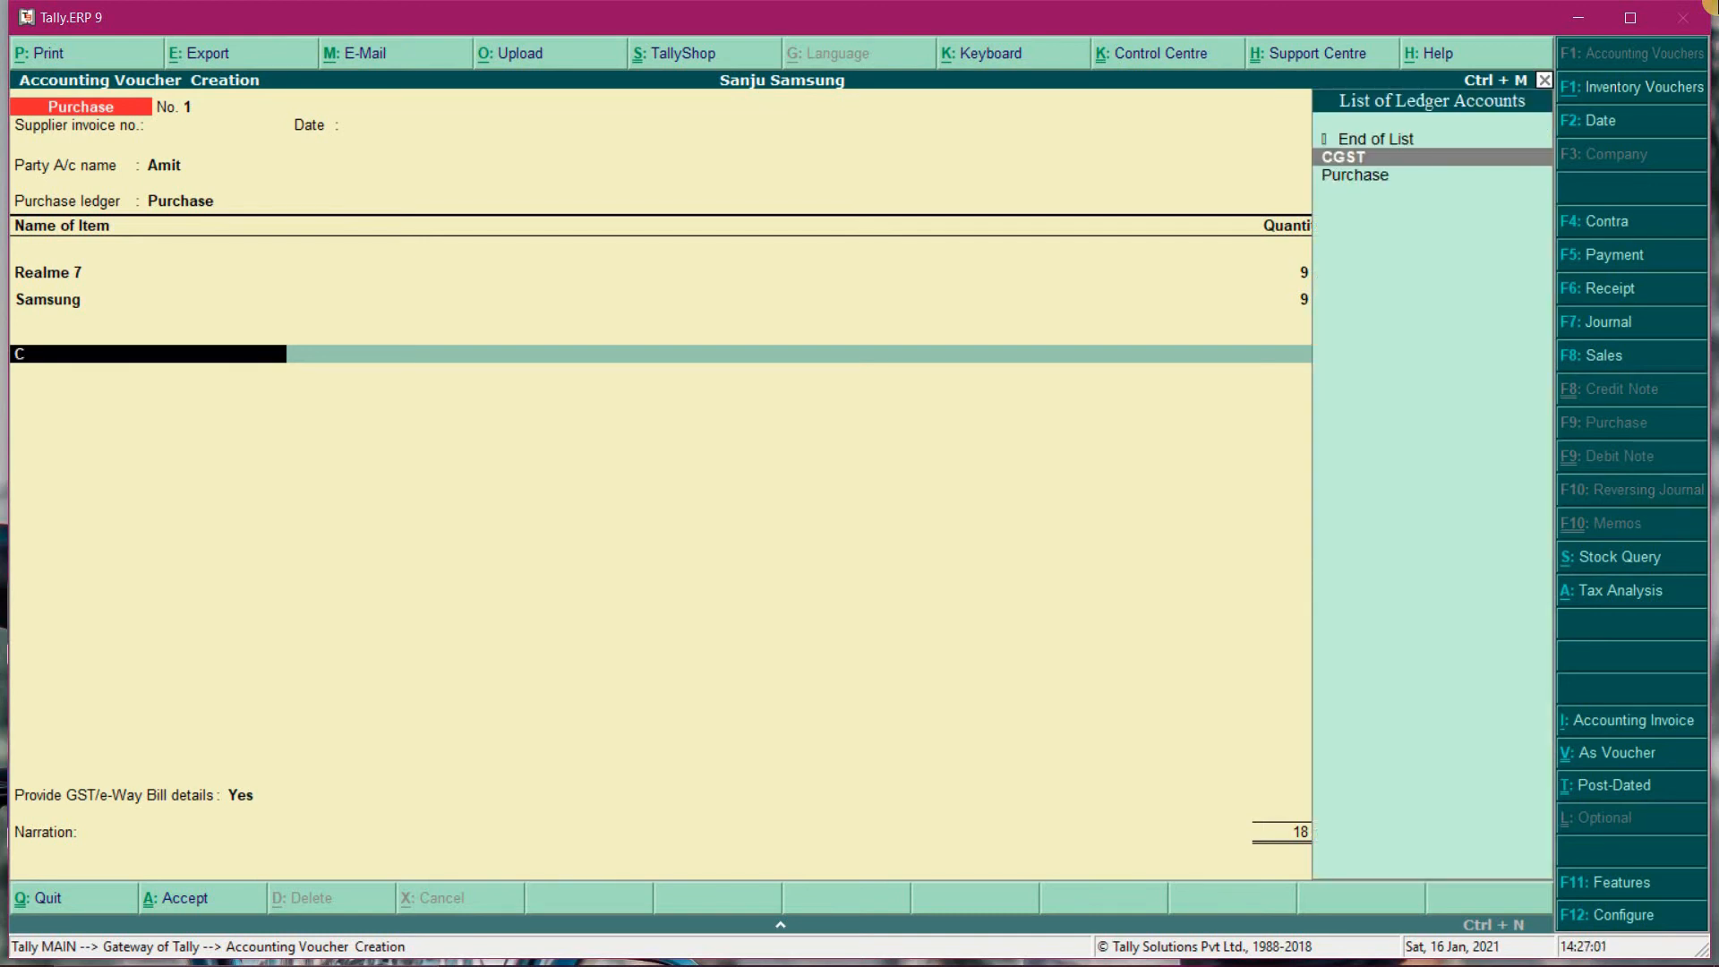
key(Return)
key(Return)
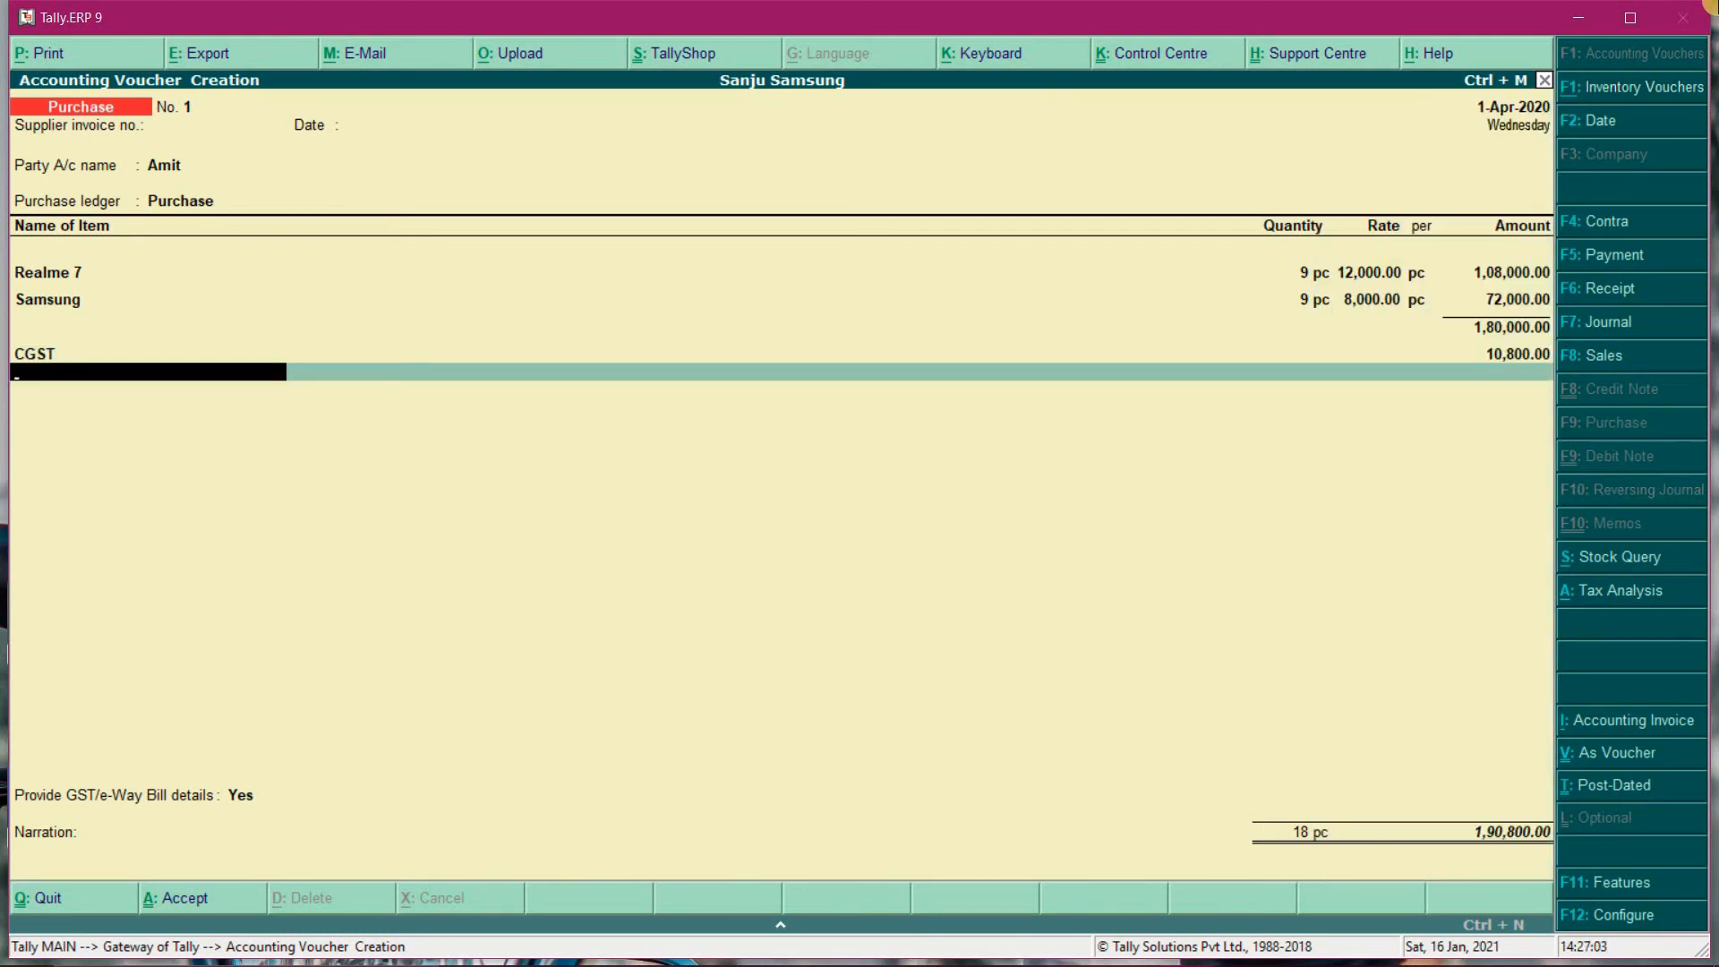
text(S)
key(Return)
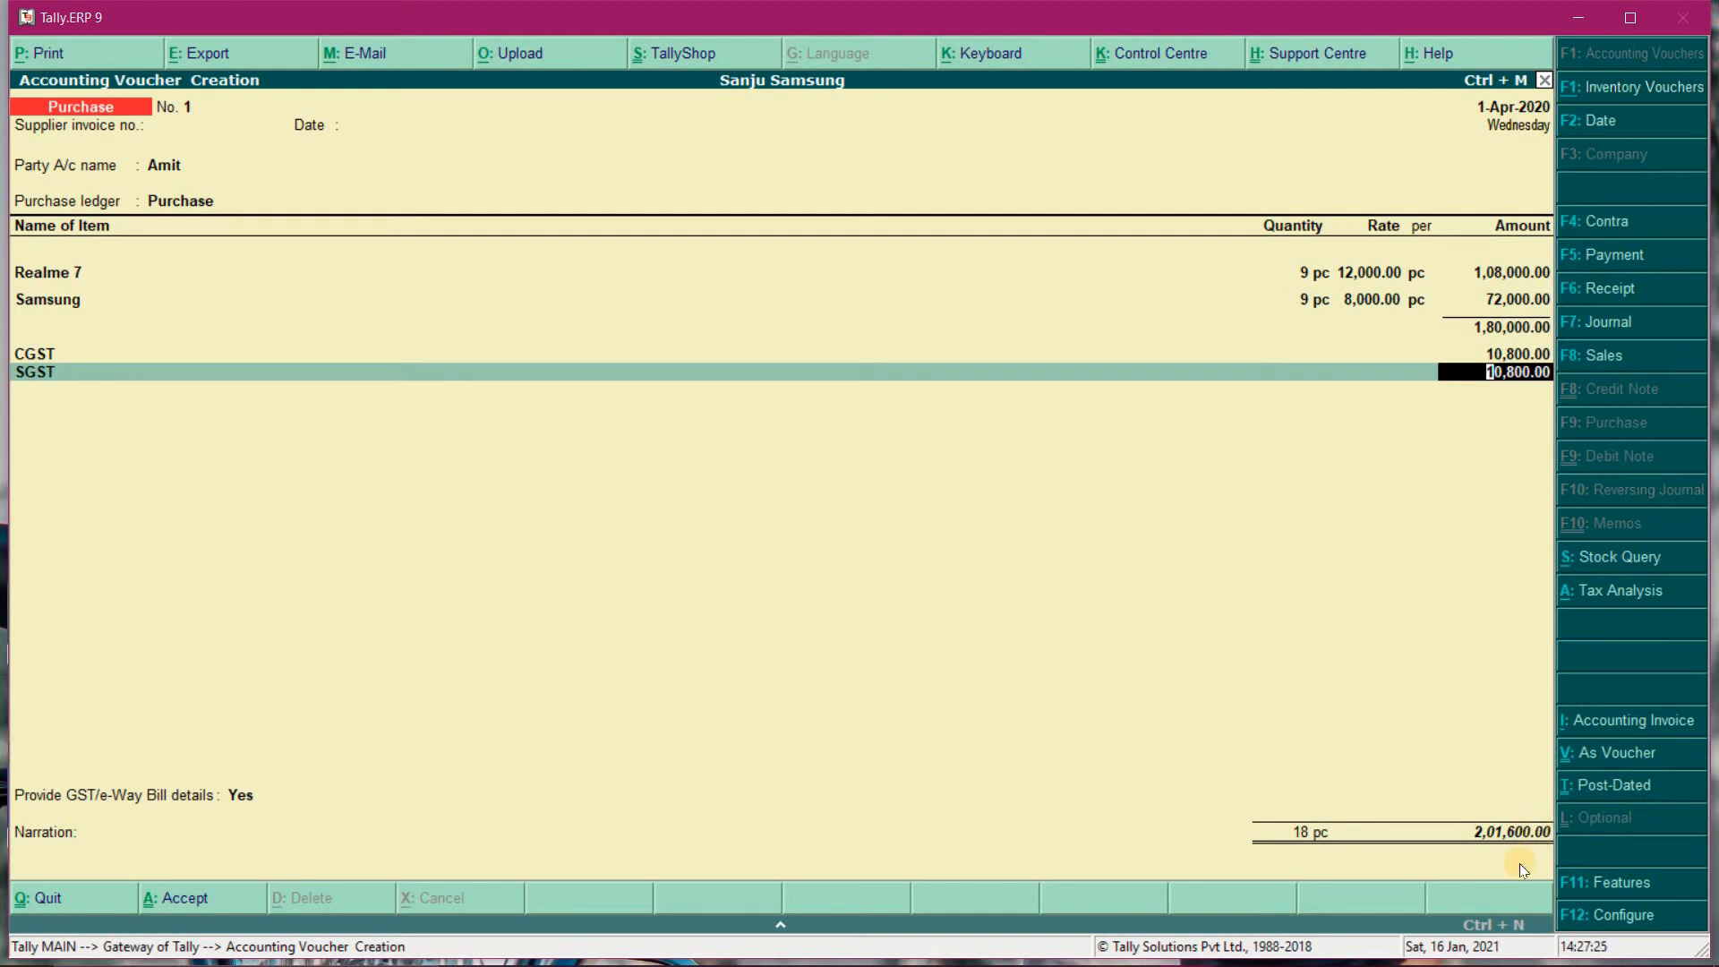
key(Return)
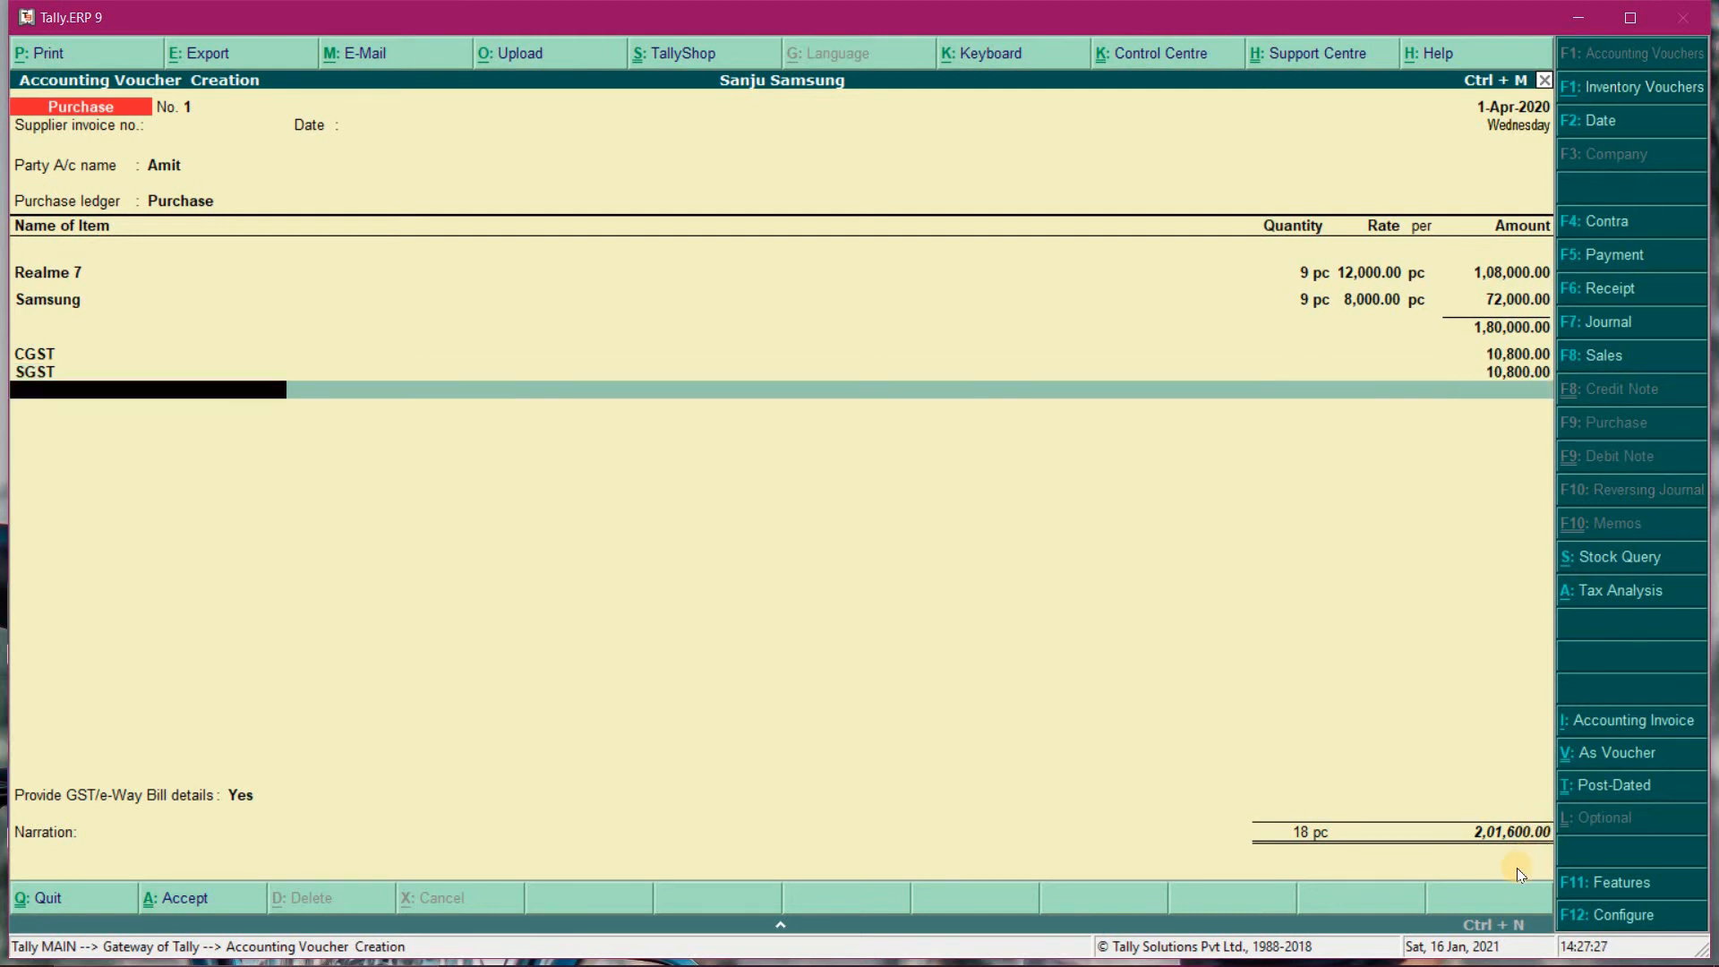
- Keep the e-Way Bill details at their defaults and save the first purchase voucher without a narration
key(ctrl+a)
key(ctrl+a)
key(Return)
key(Return)
key(Return)
key(Return)
key(Return)
key(Return)
key(Return)
key(Return)
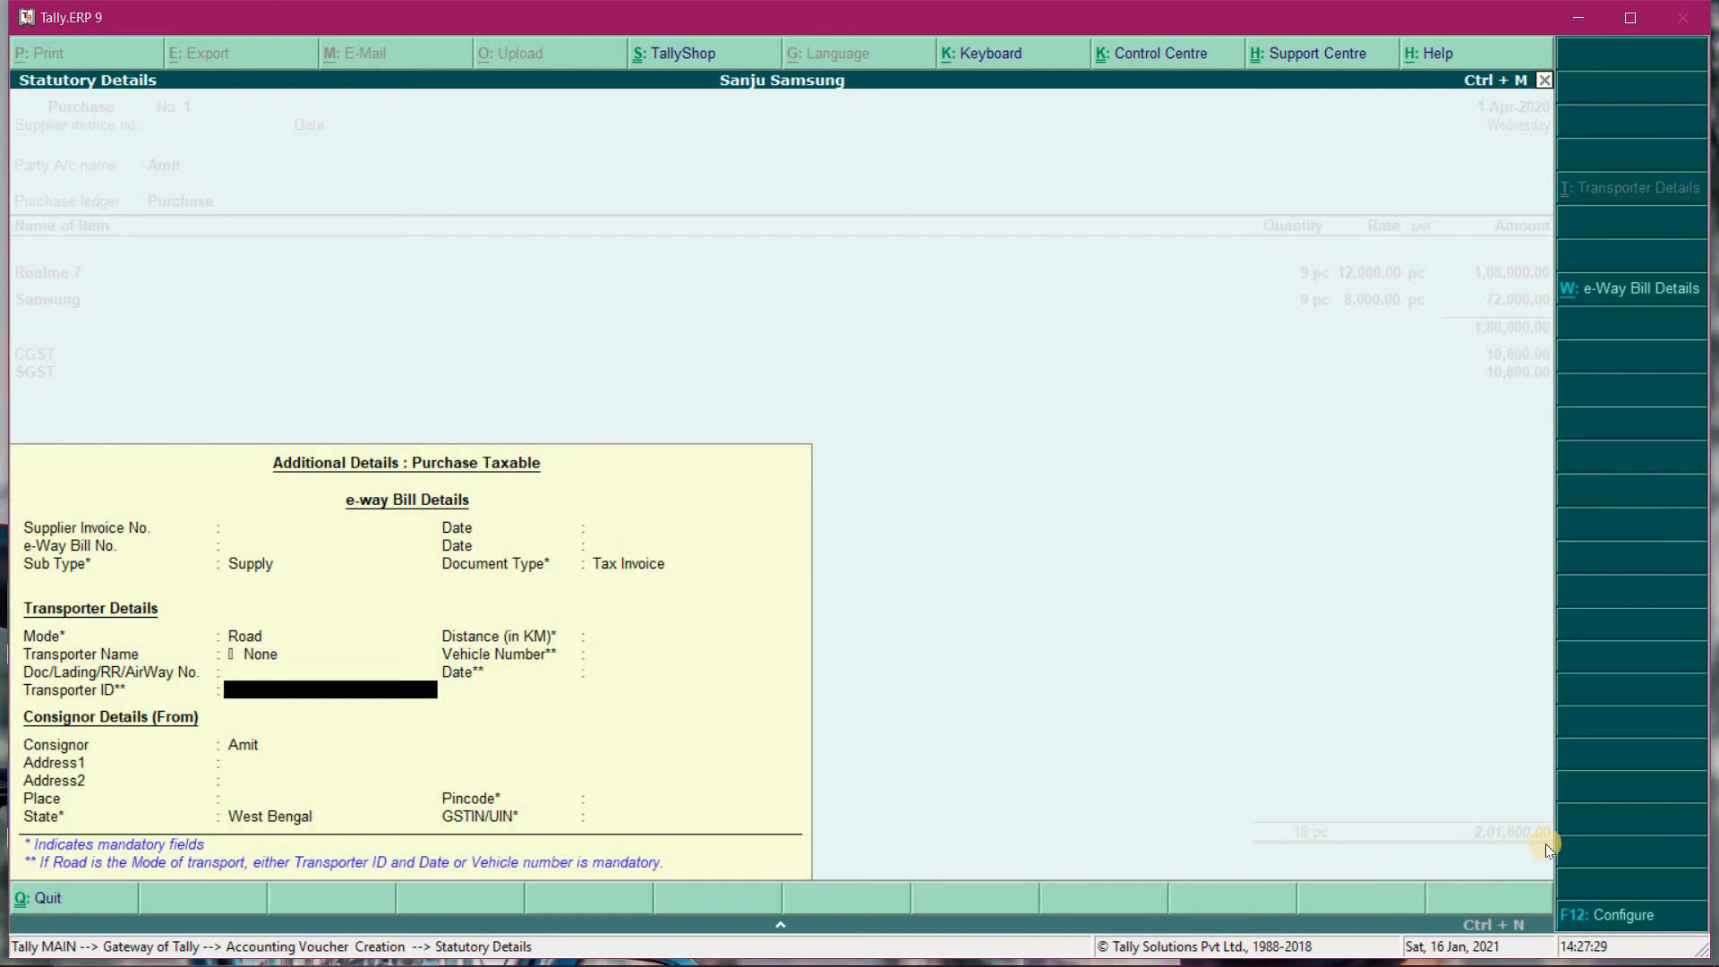
key(Return)
key(Return)
key(Return)
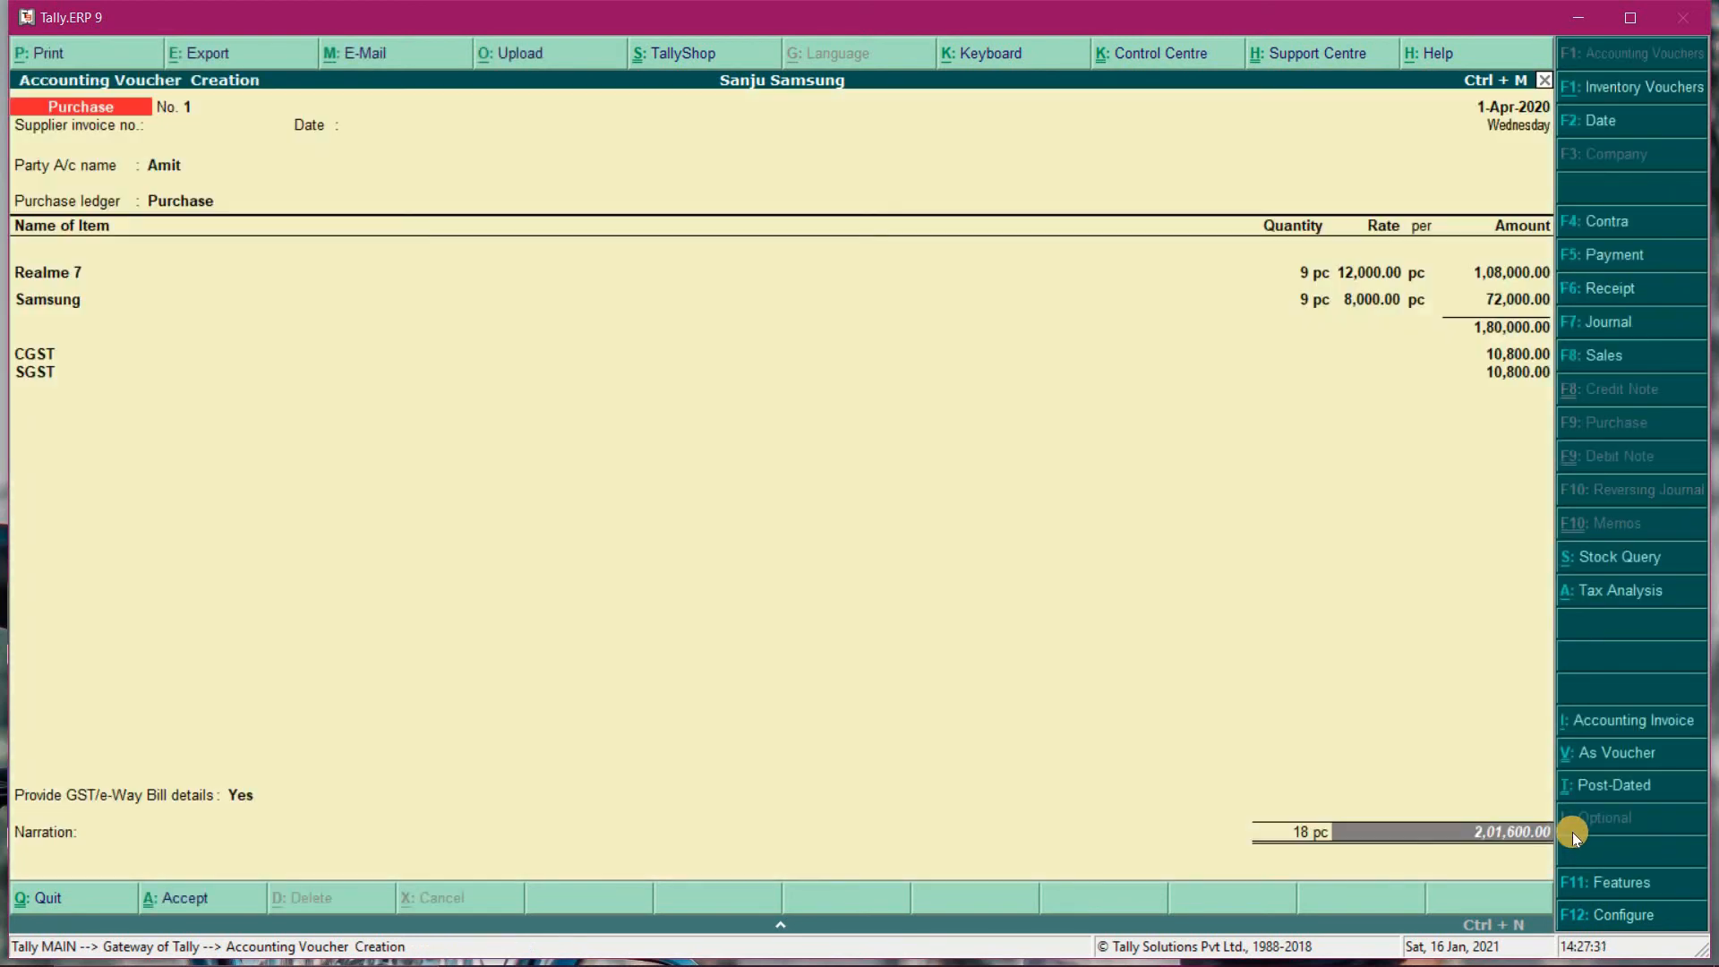
key(Return)
key(Return)
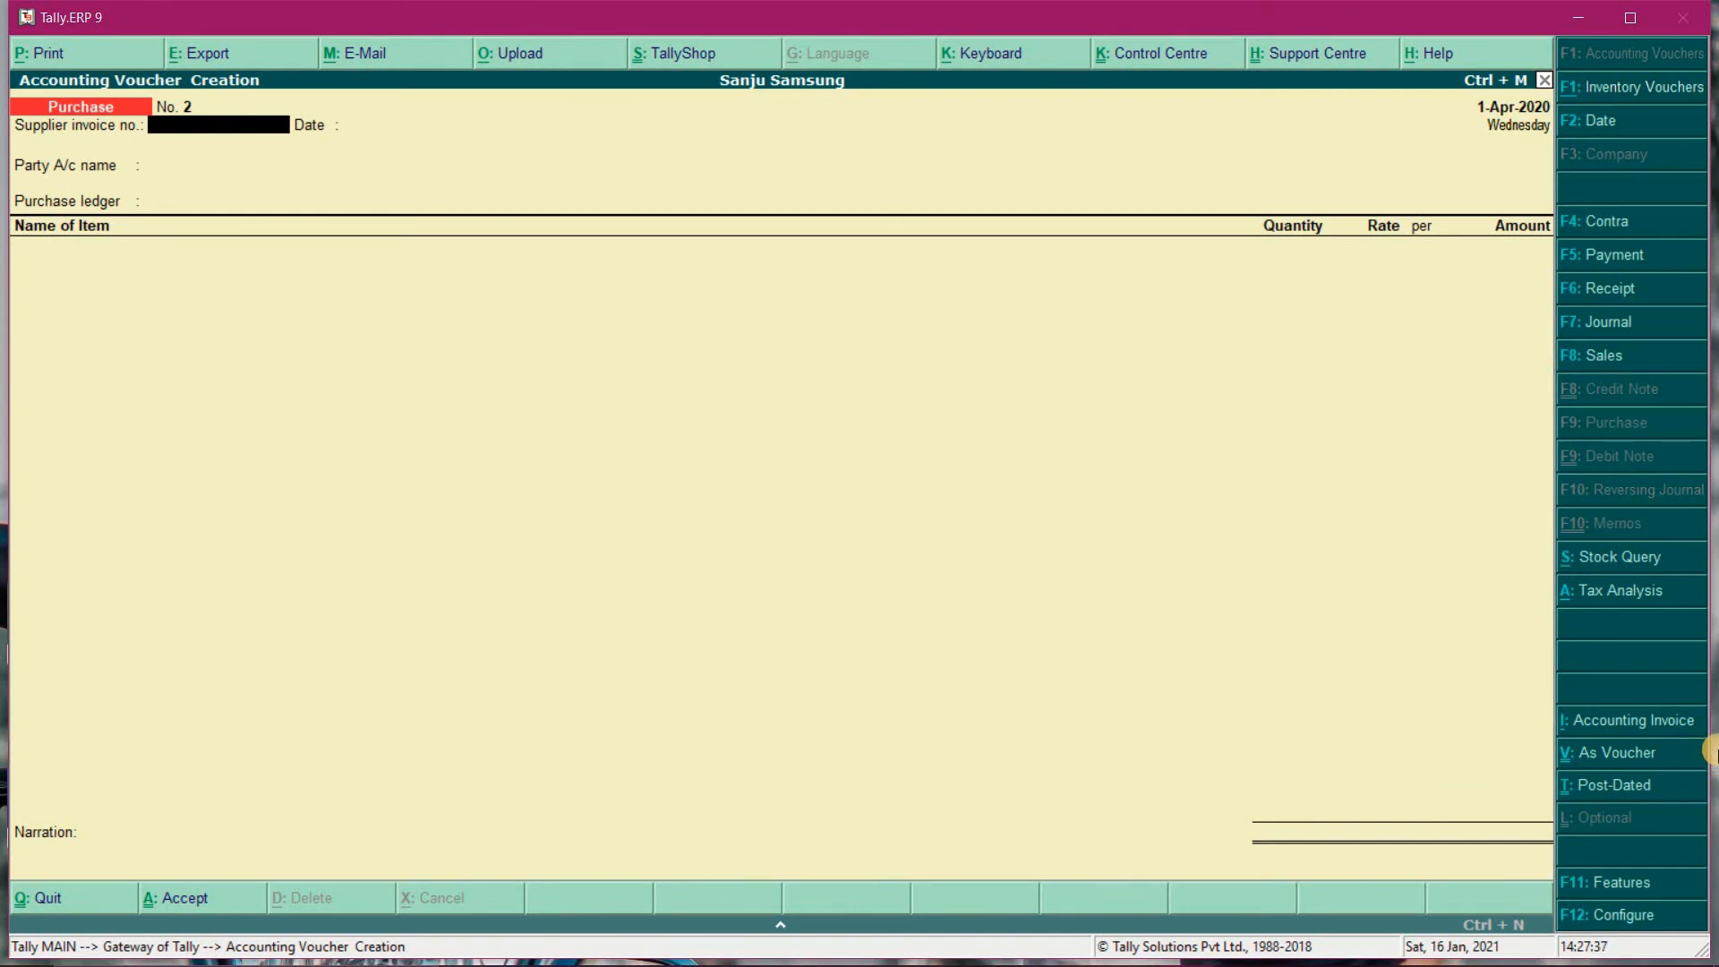
- Set up the second purchase voucher with Cash as the party, Regular GST registration without a GSTIN, and the Purchase ledger
key(Return)
key(Return)
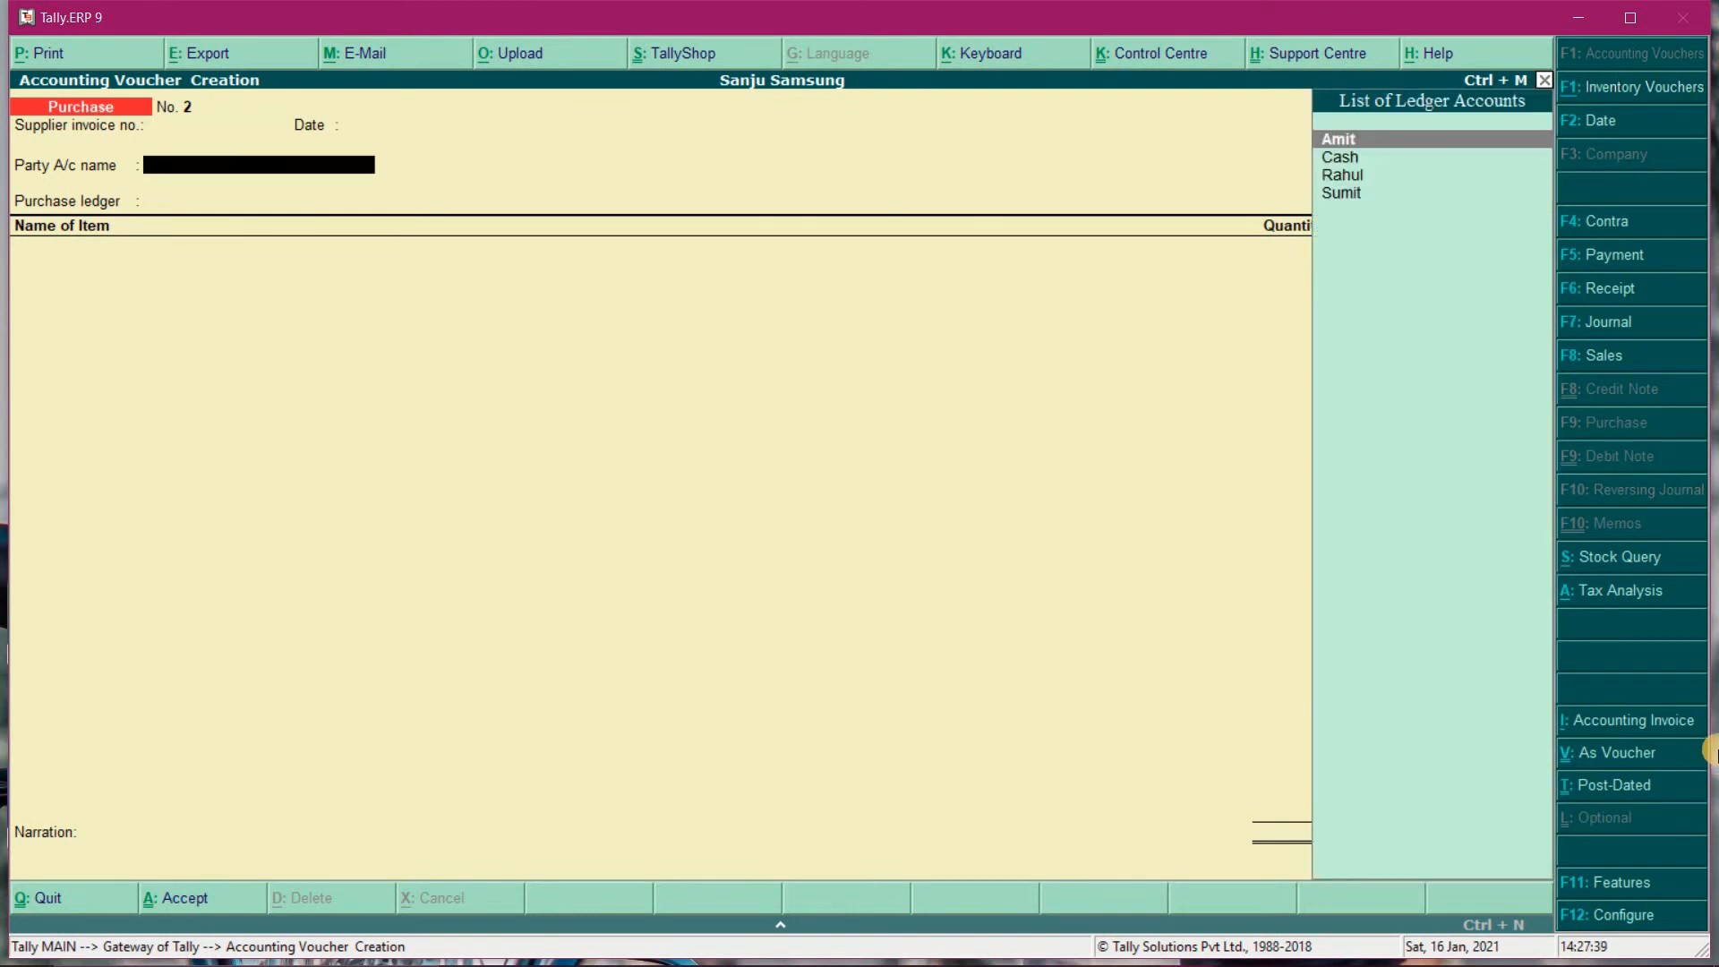
key(Down)
key(Return)
key(Return)
key(Return)
key(Return)
key(Return)
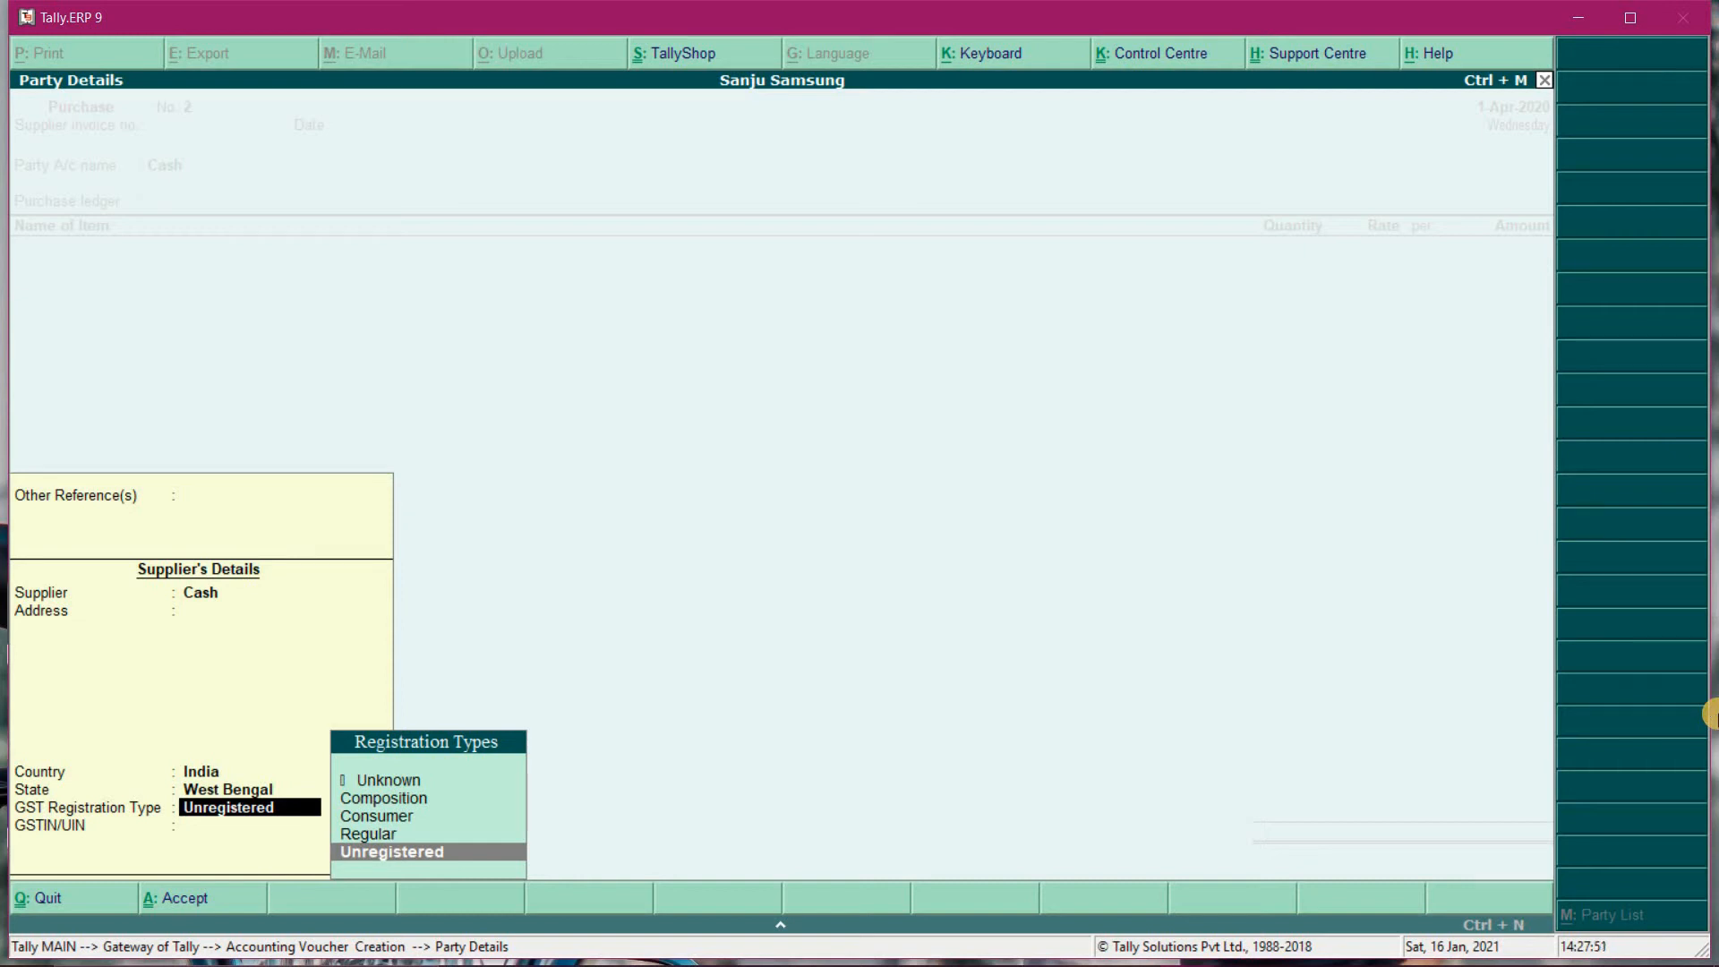
key(Up)
key(Return)
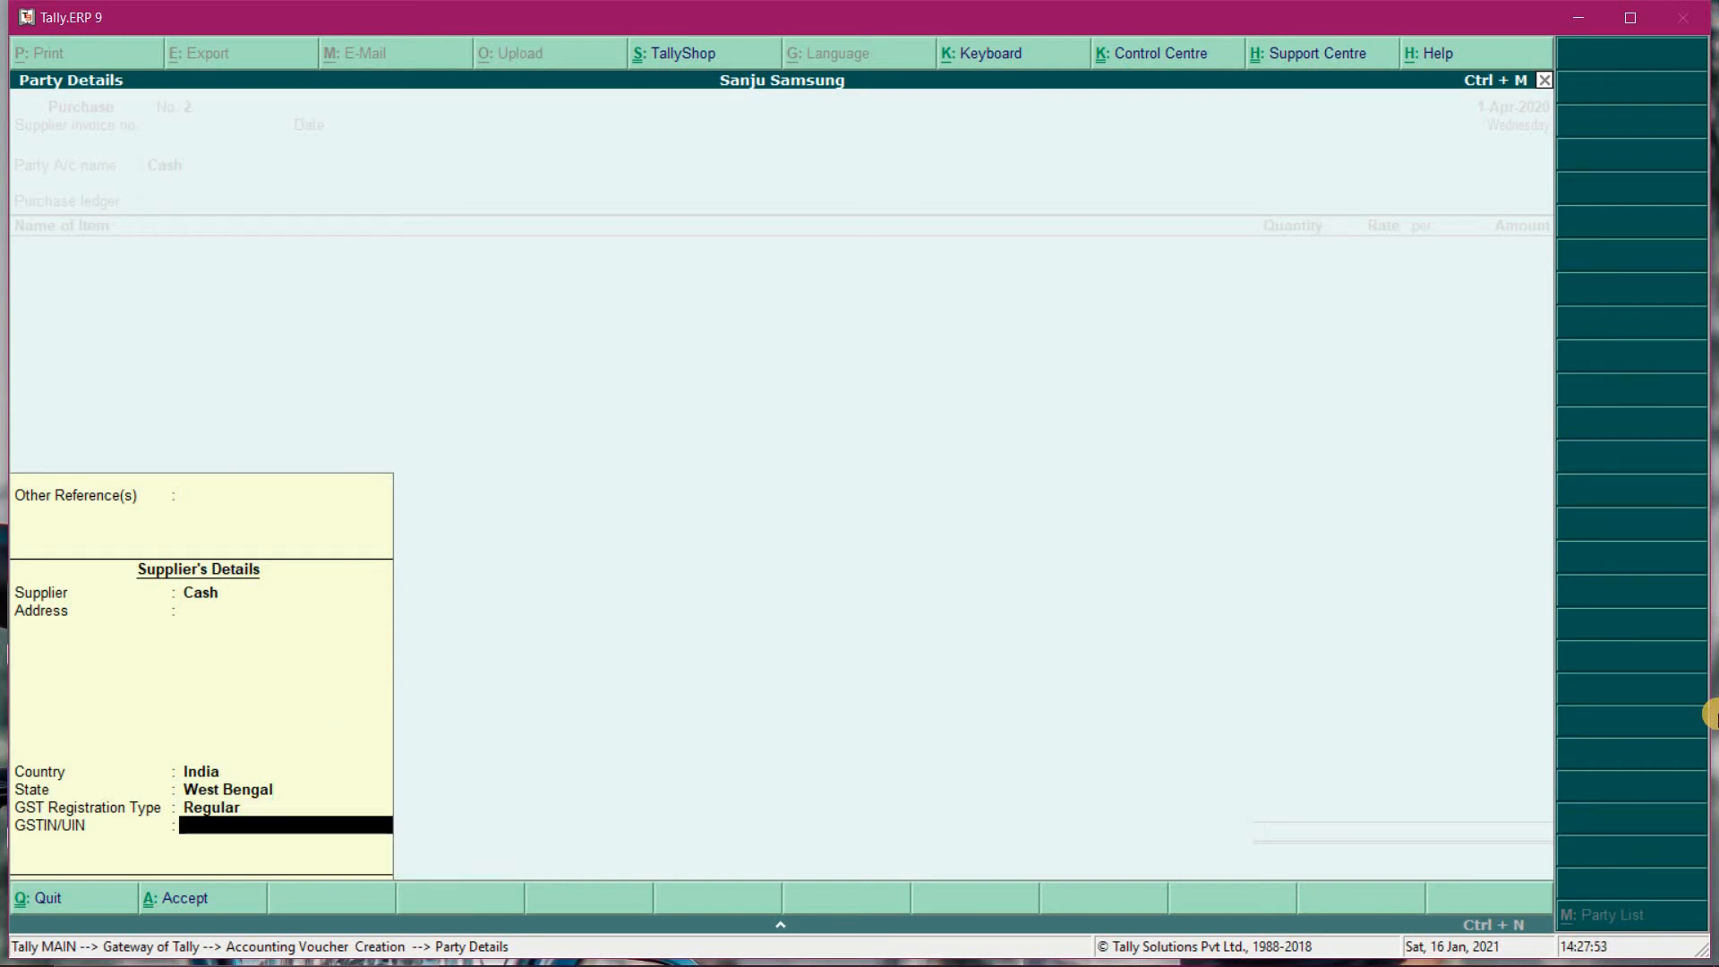
key(Return)
key(Return)
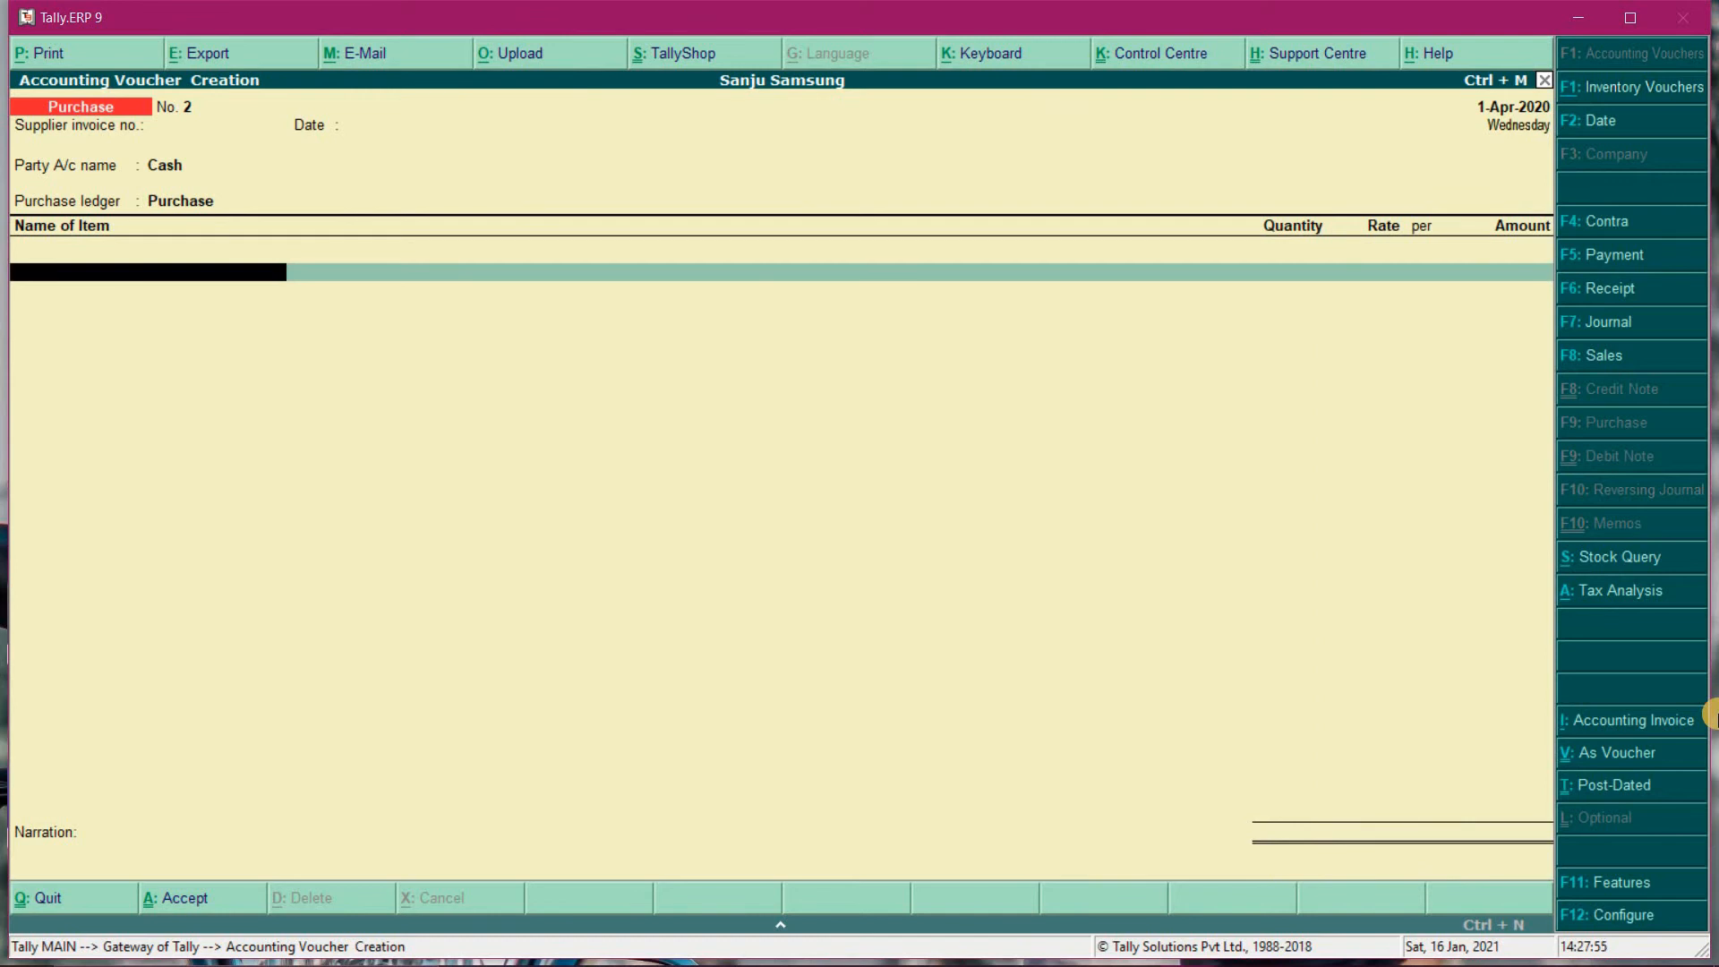
- Enter 1 pc of Realme 7 at 12,000 in the cash purchase voucher
text(r)
key(Return)
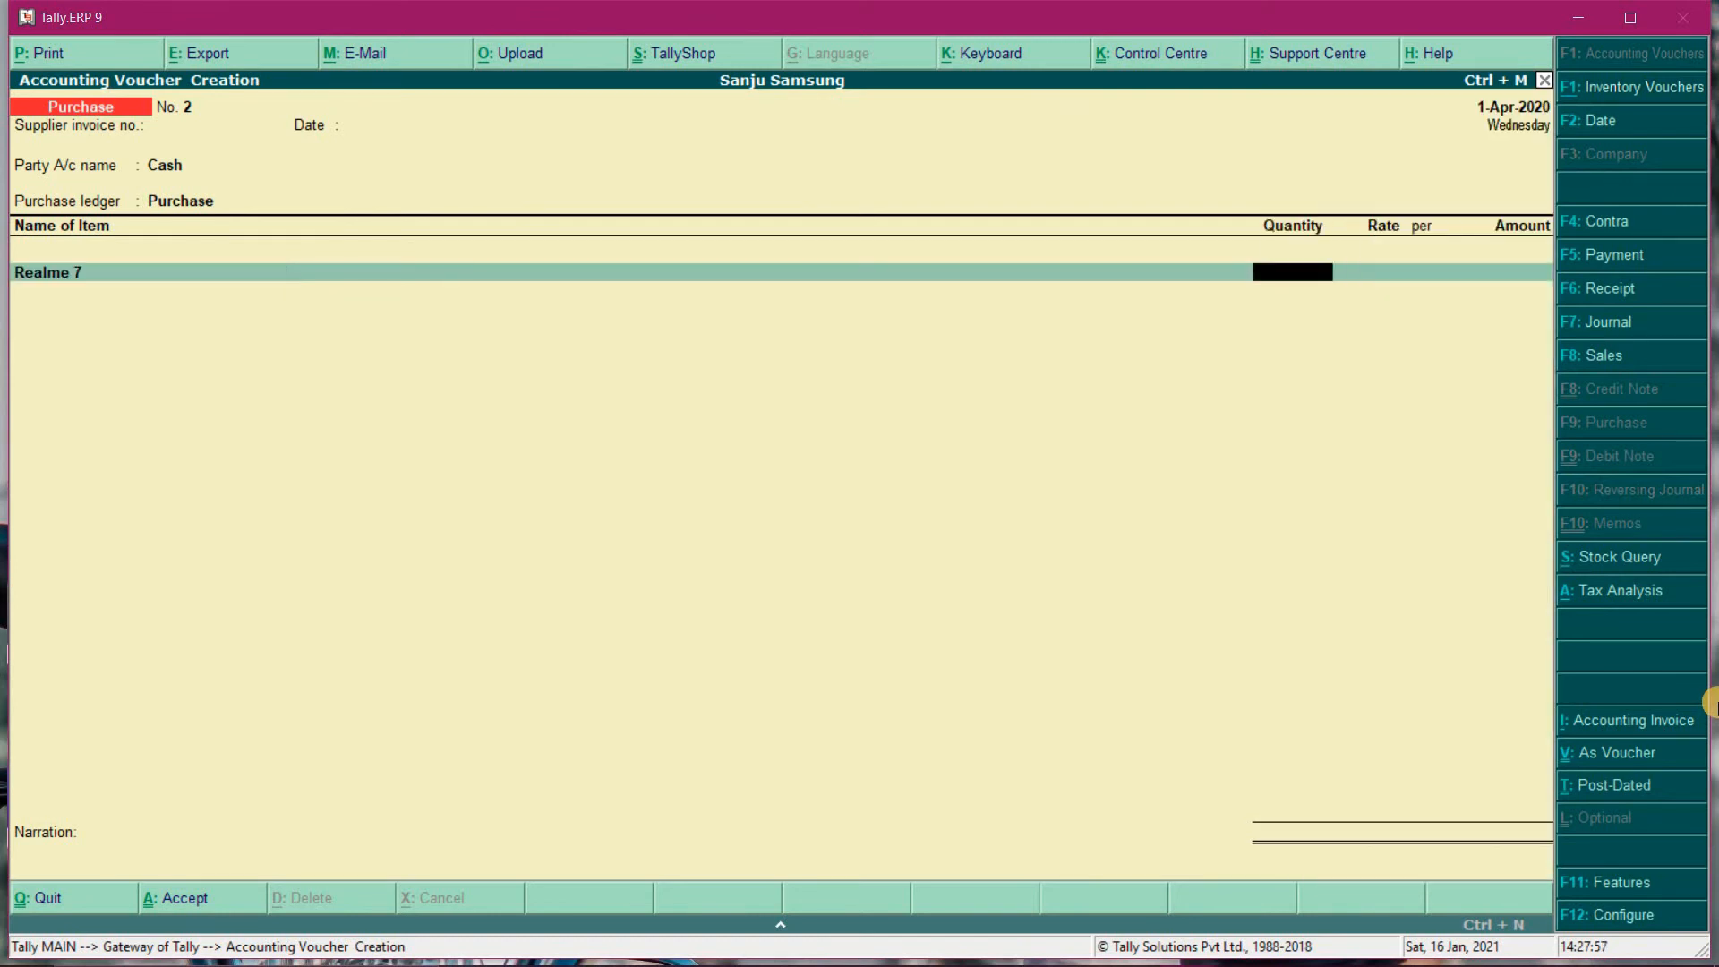
text(1)
key(Return)
key(Return)
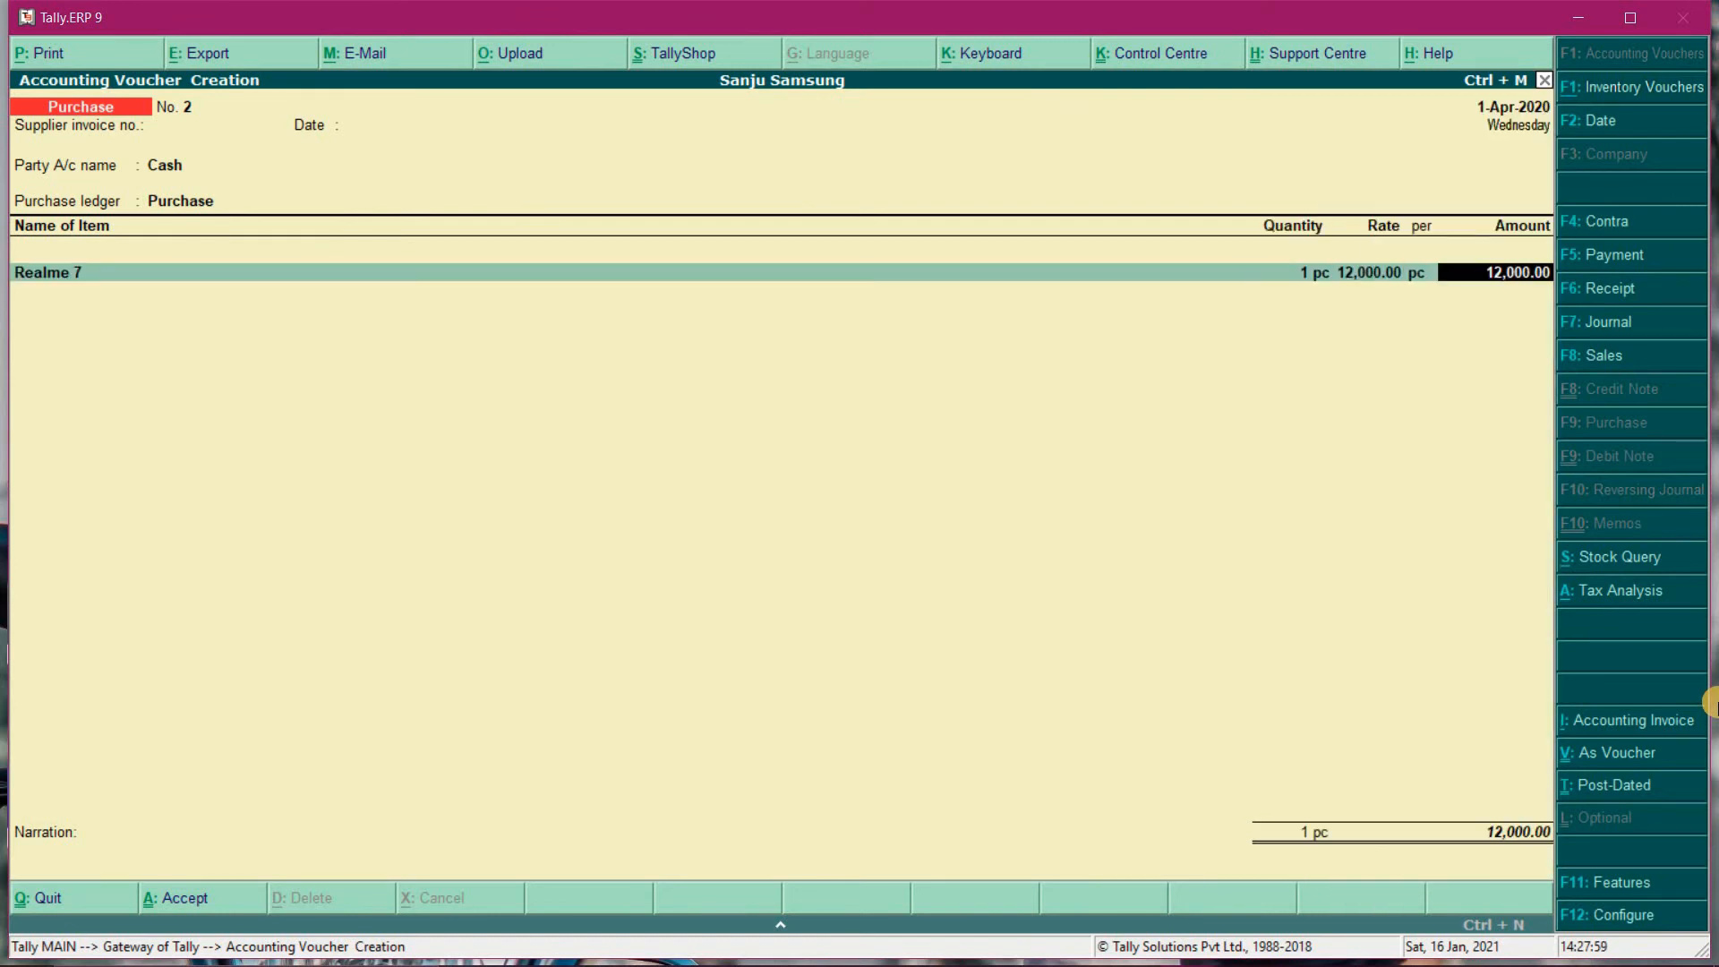
key(Return)
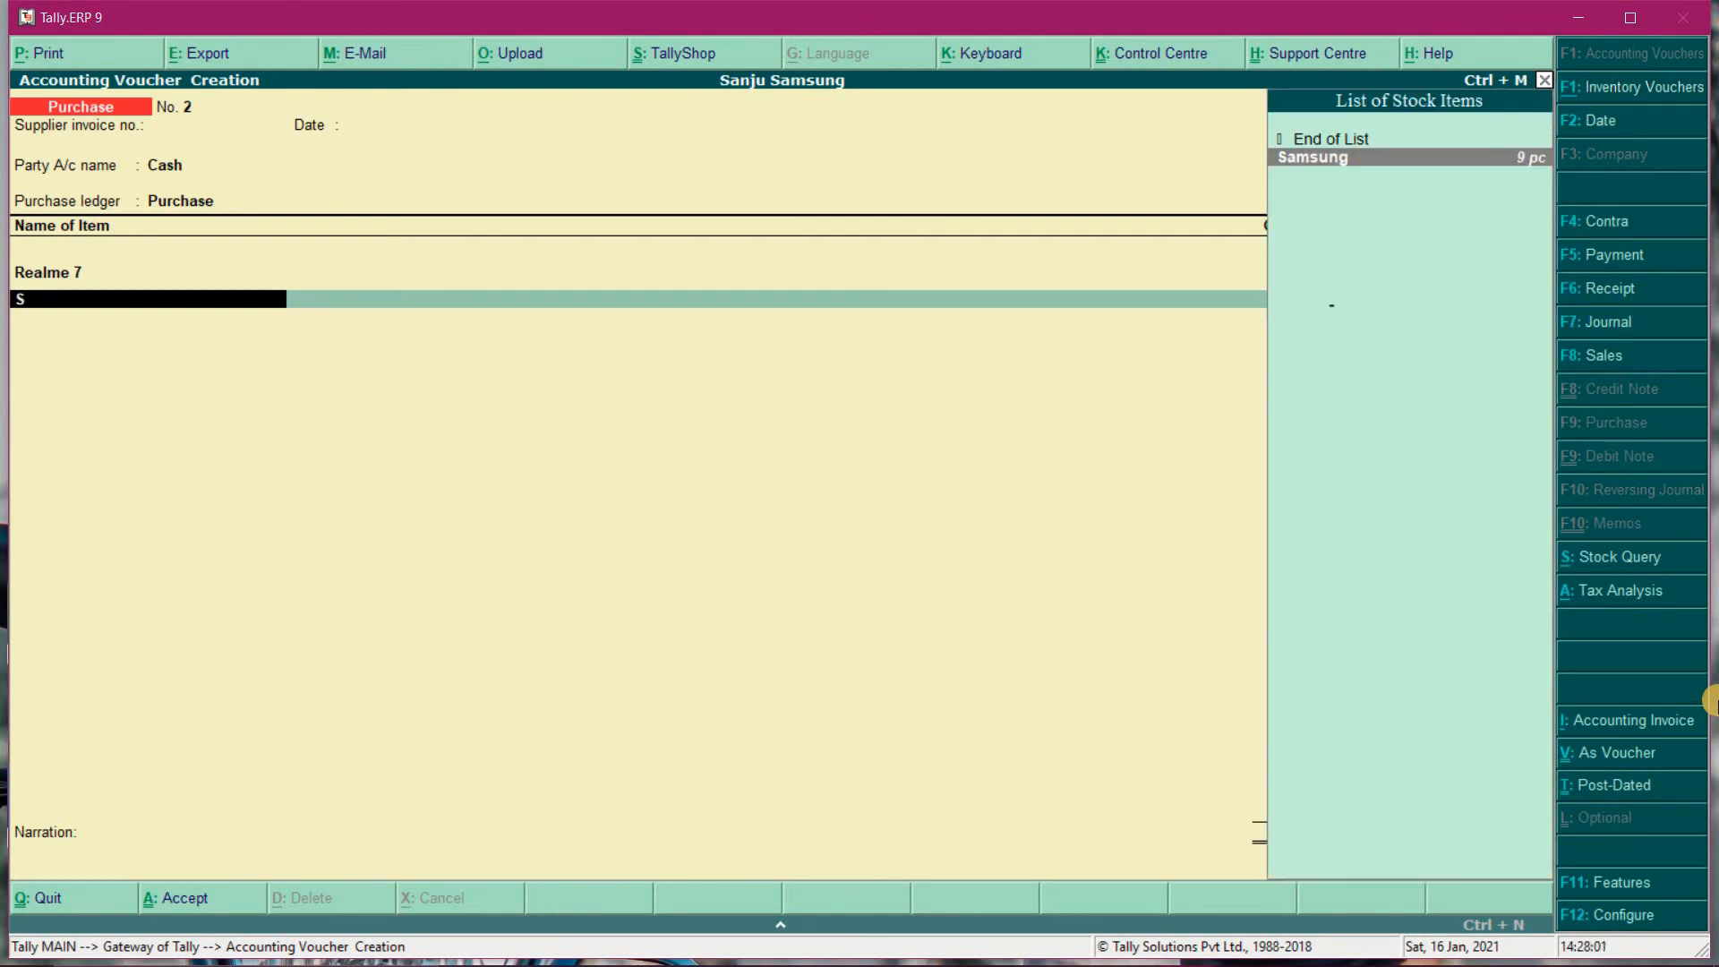
- Add 1 pc of Samsung at 8,000 to the cash purchase and end the item list
key(Return)
text(1)
key(Return)
key(Return)
key(Return)
key(Return)
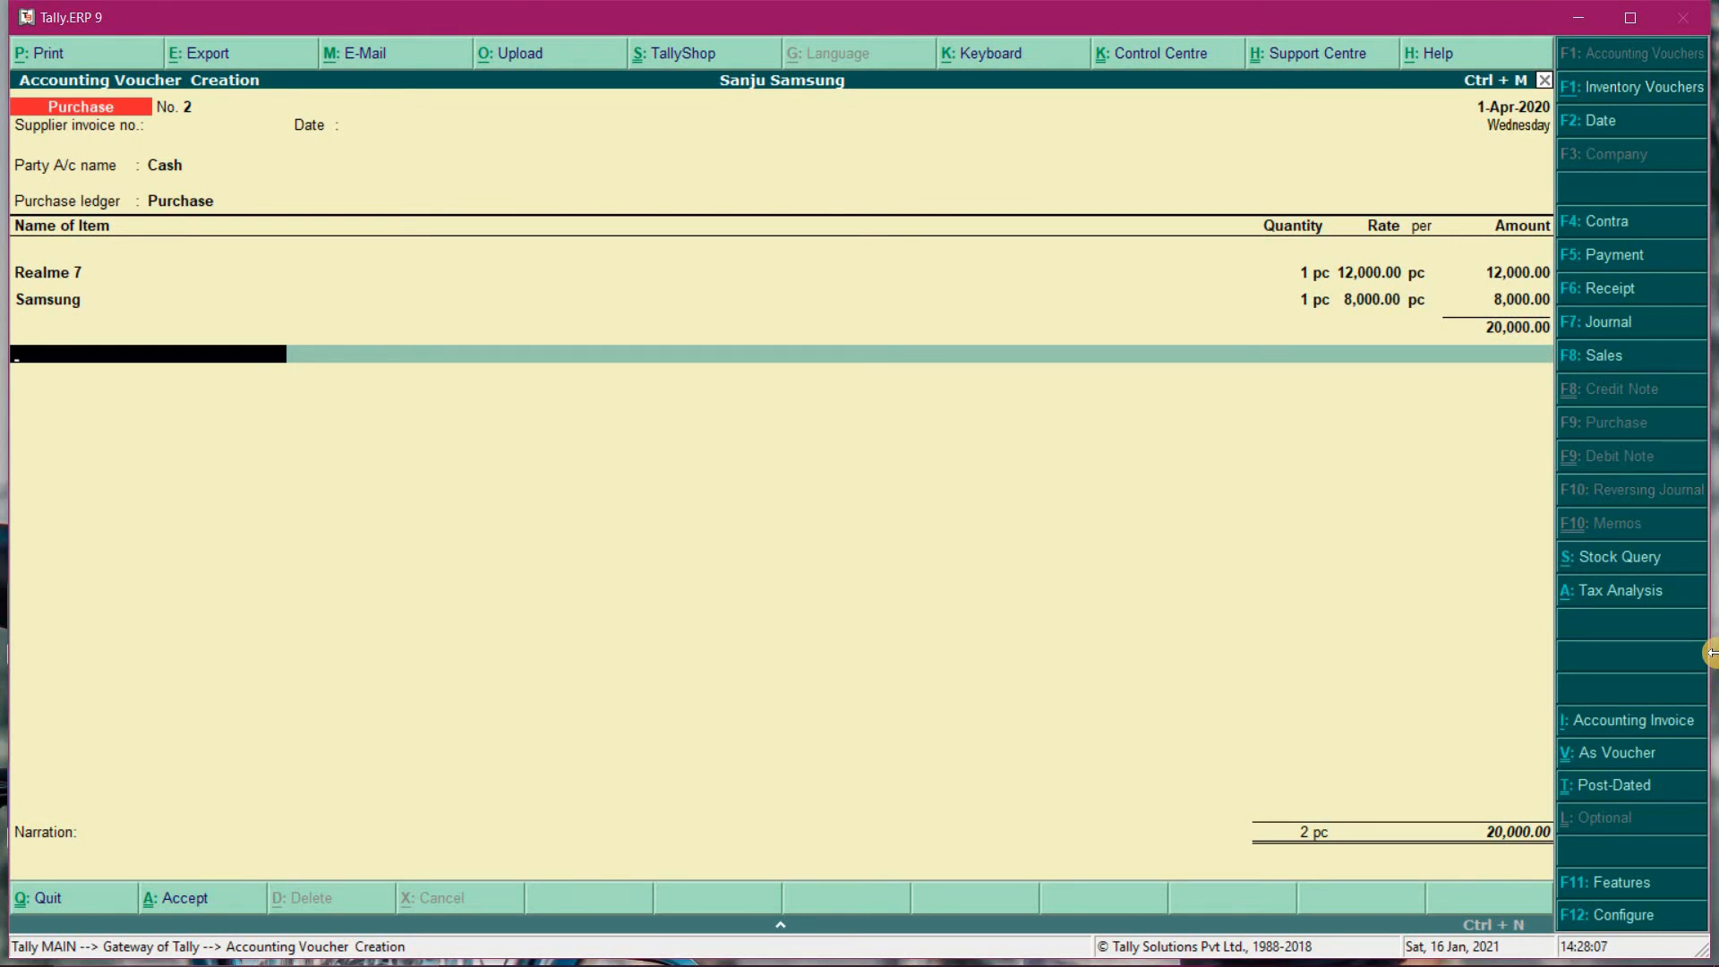
- Add the CGST and SGST ledgers to the cash purchase and save the voucher without a narration
text(C)
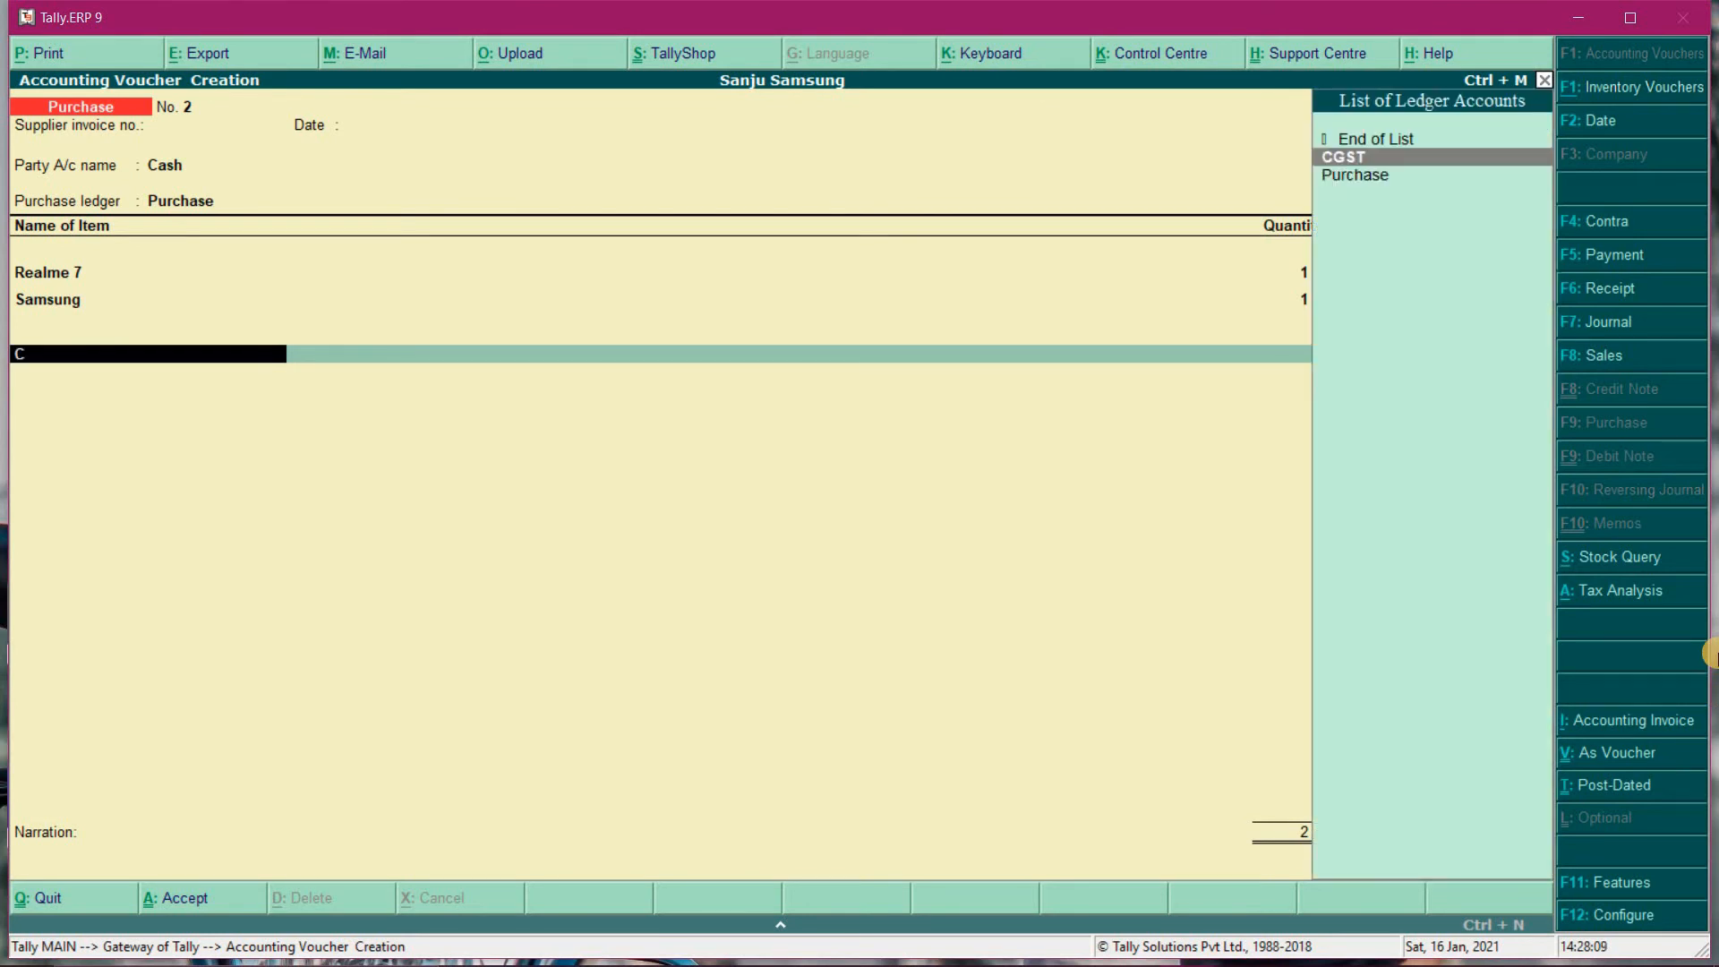
key(Return)
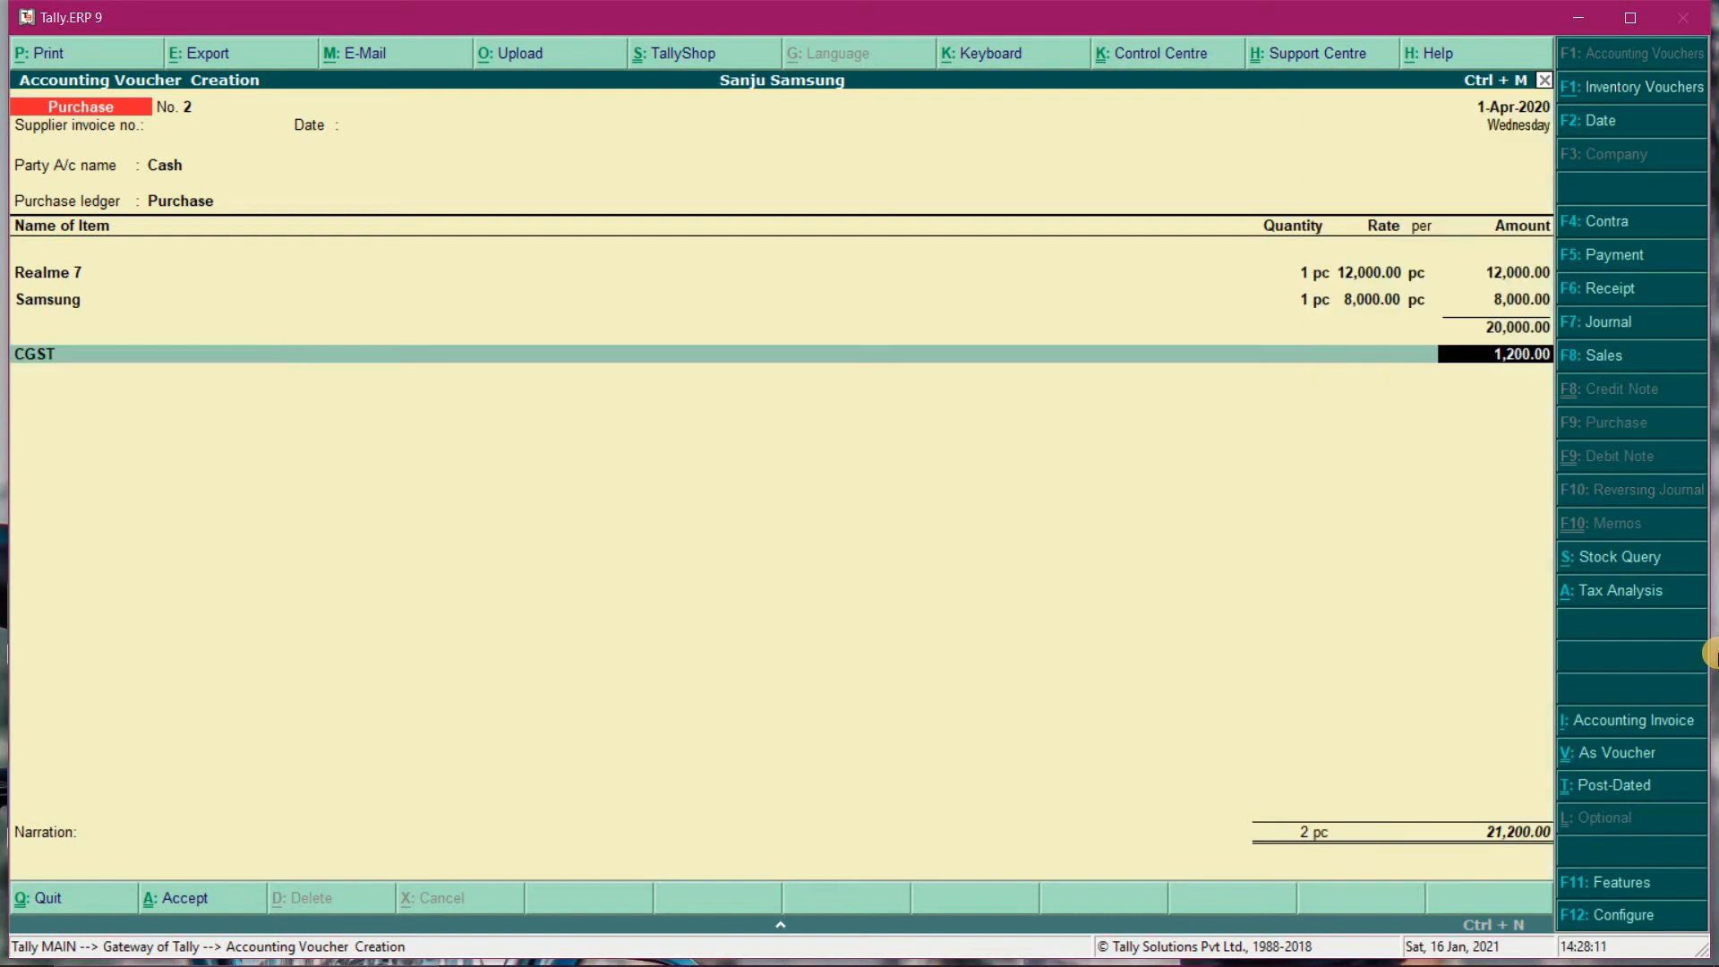
key(Return)
text(S)
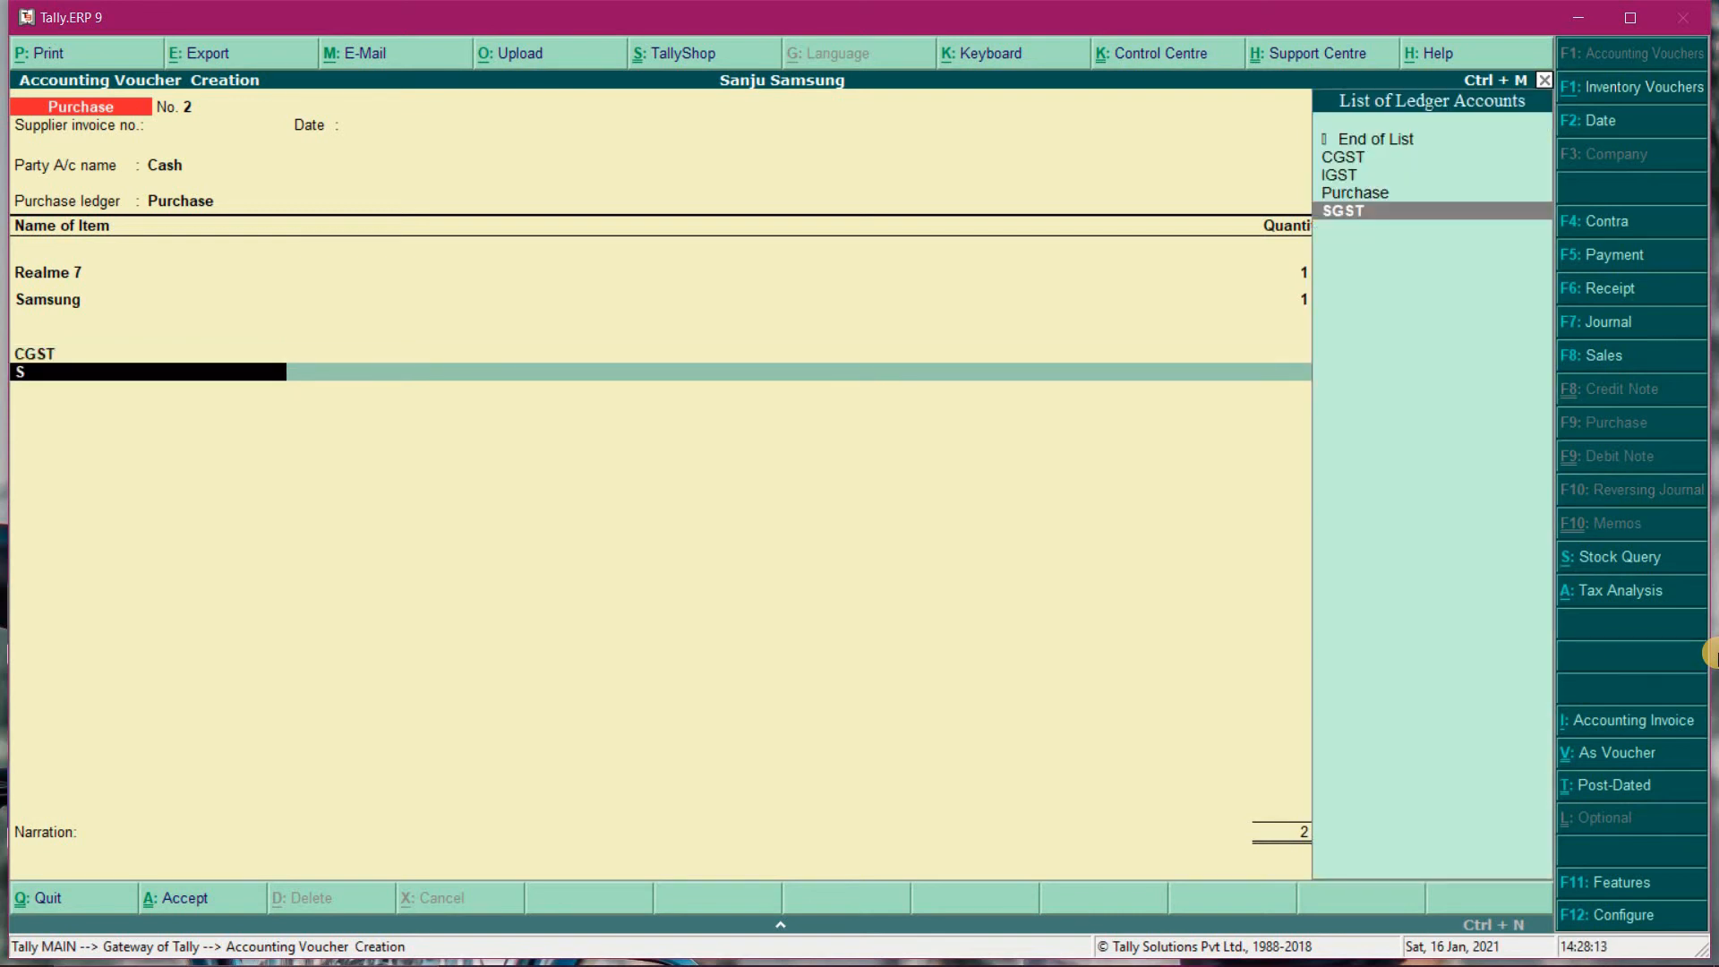
key(Return)
key(Return)
key(Return)
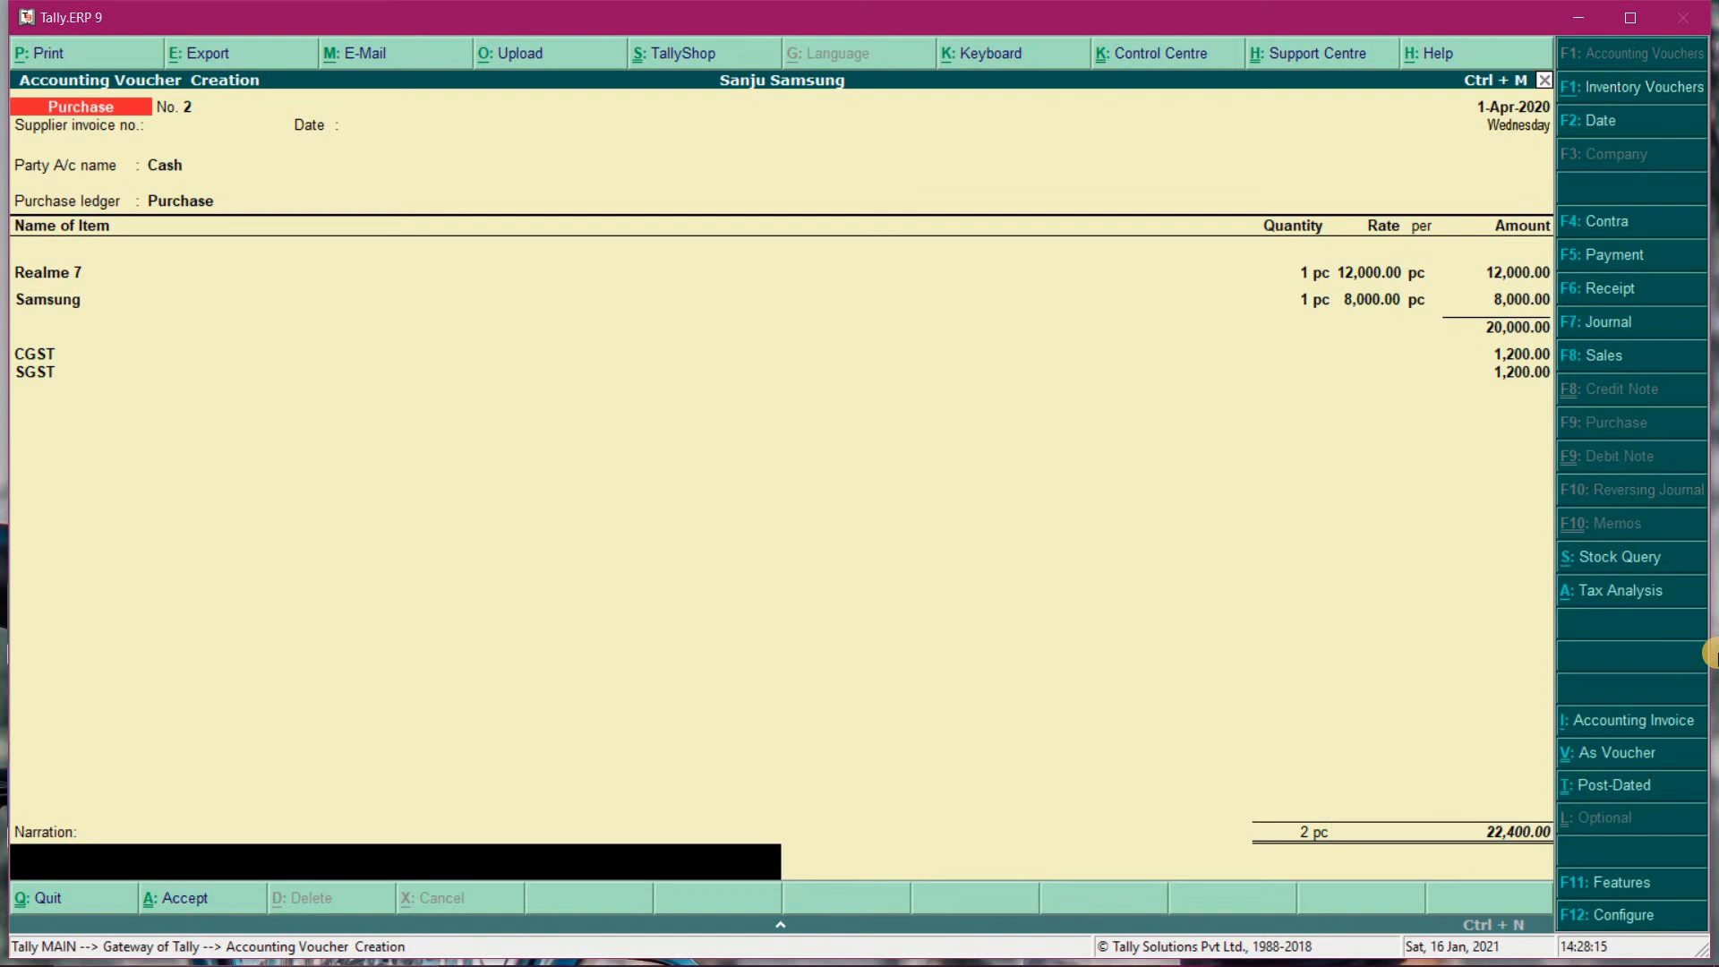
key(Return)
key(Return)
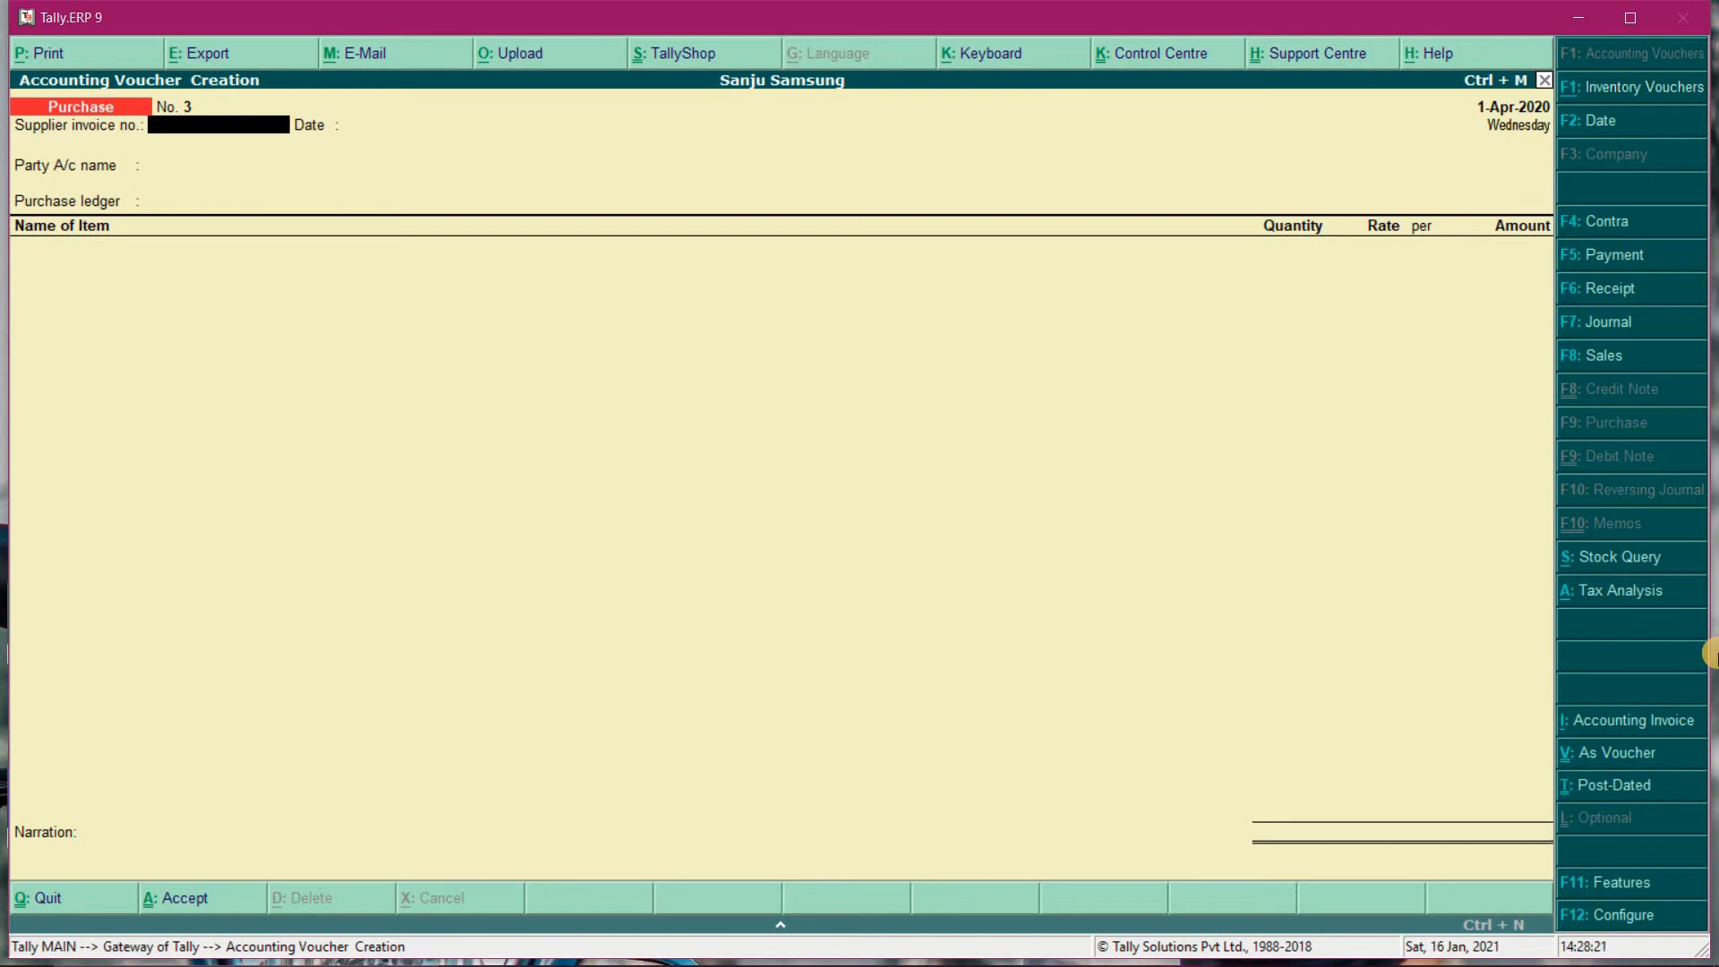
- Start a sales voucher without a reference number and choose the West Bengal customer's ledger as the party
key(F8)
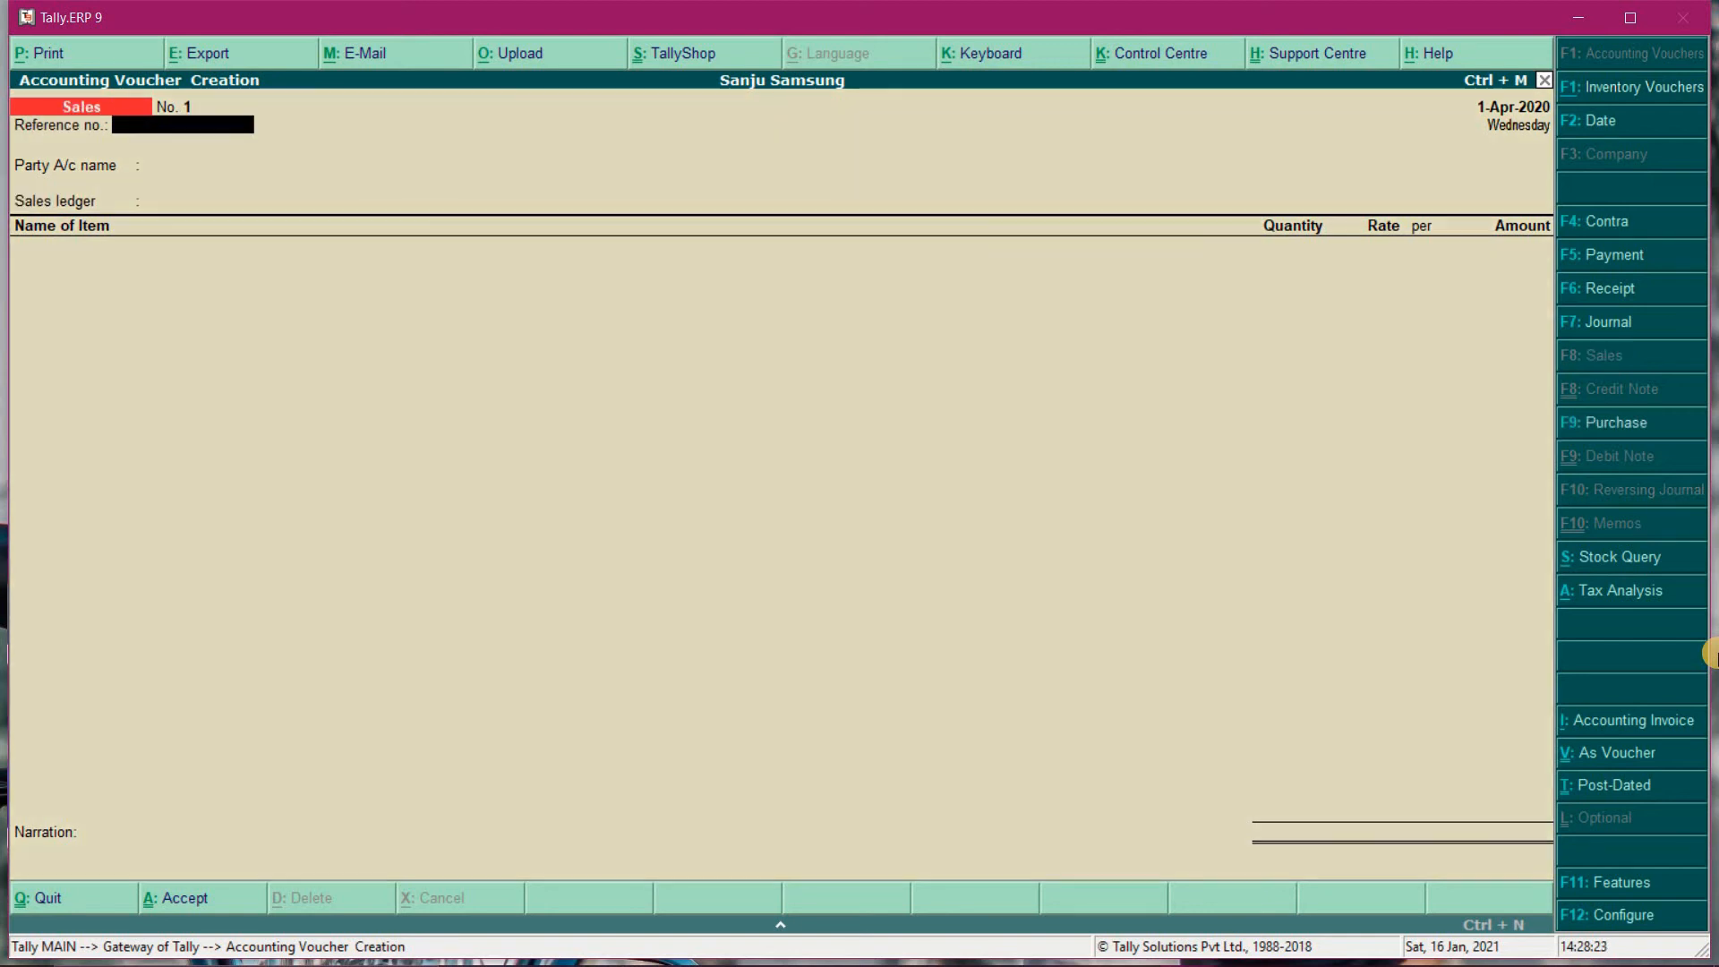
key(Return)
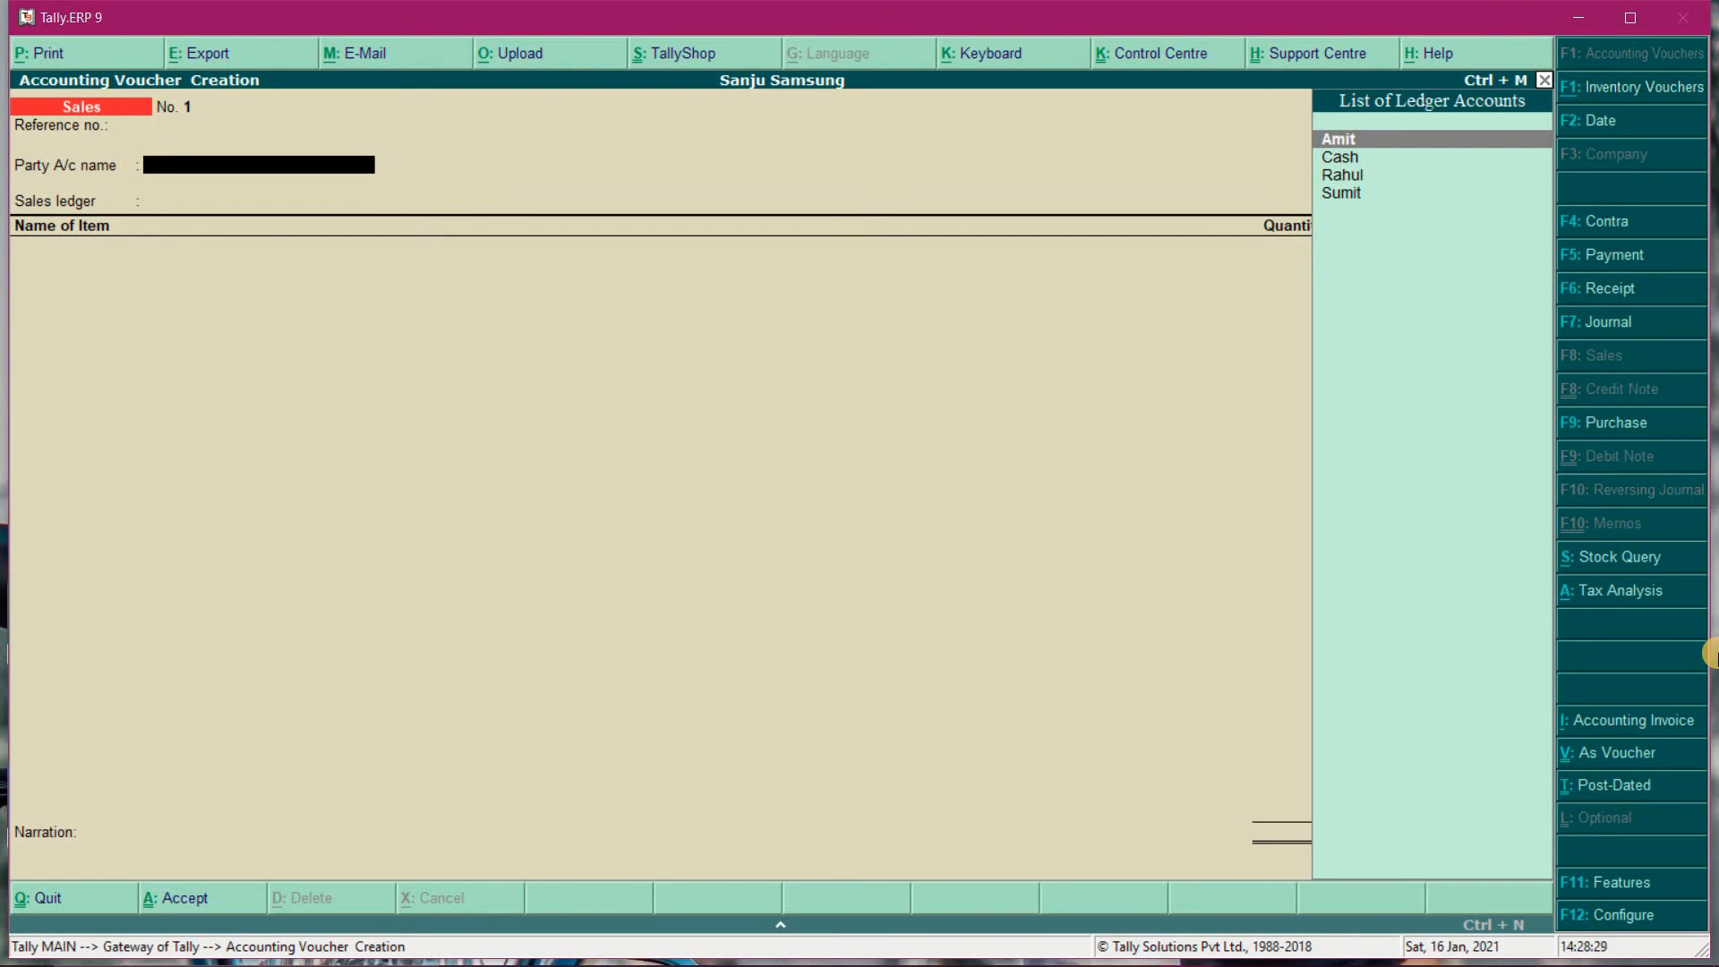
key(Down)
key(Down)
key(Down)
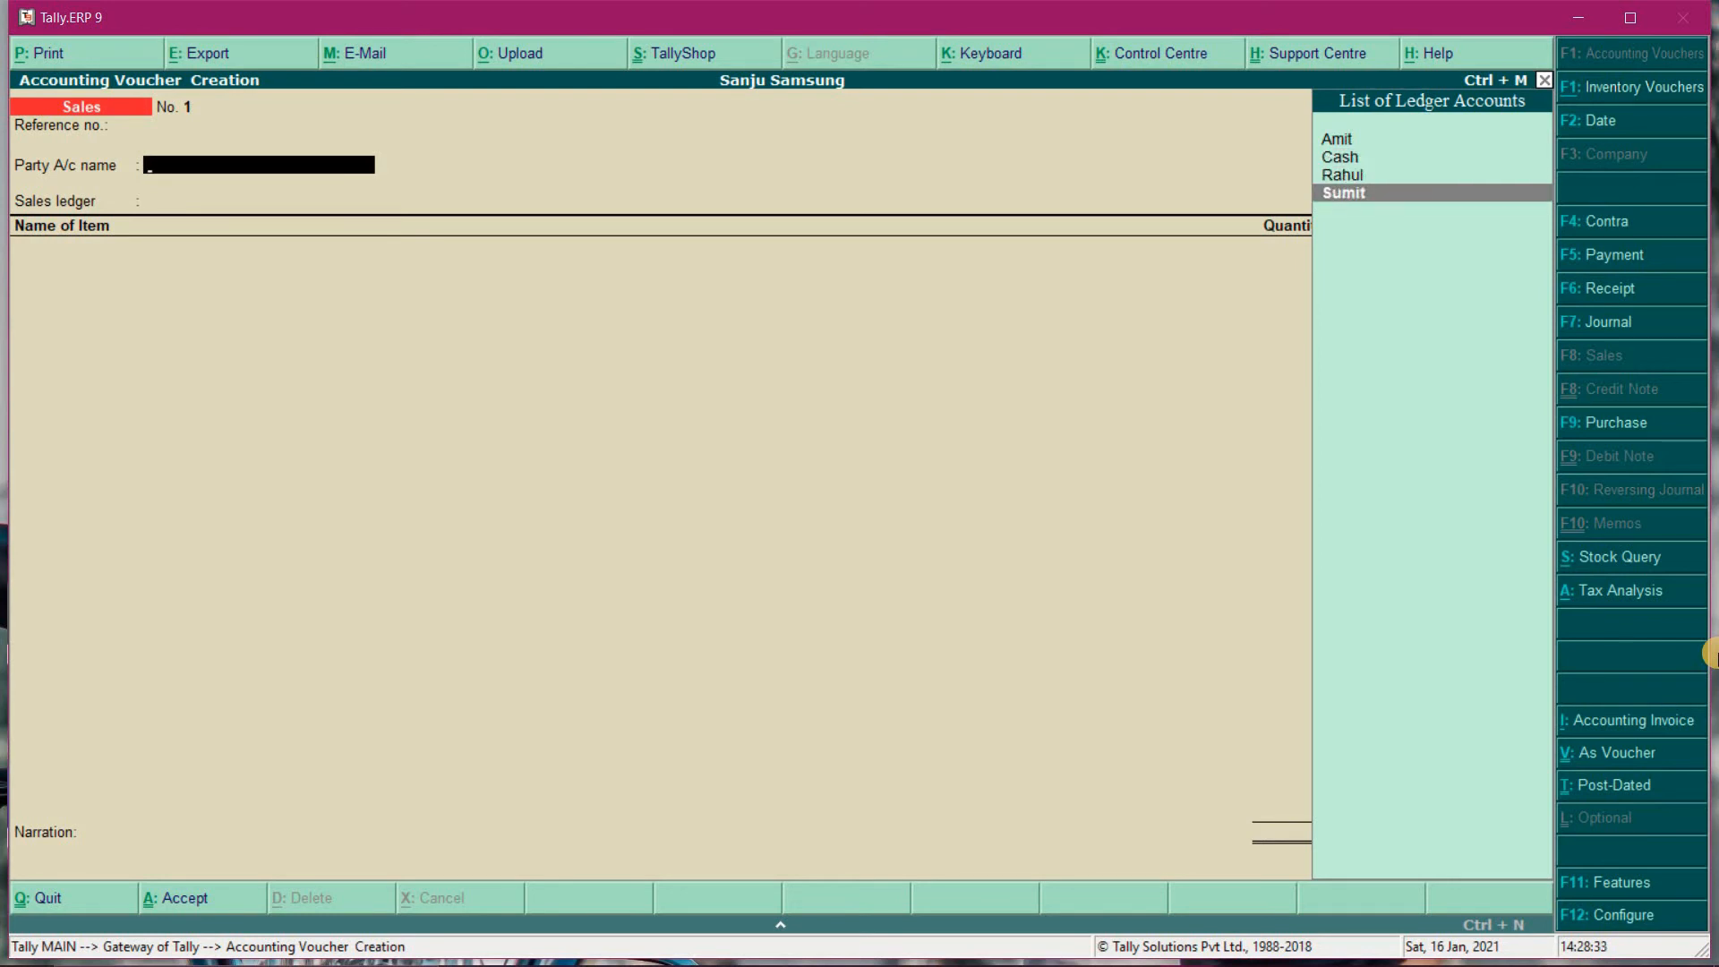
key(Return)
- Keep the party details at their defaults, without a GSTIN, and set the sales ledger to Sales
key(Return)
key(Return)
key(Return)
key(Return)
key(Return)
key(Return)
key(Return)
key(Return)
key(Return)
key(Return)
key(Return)
key(Return)
key(Return)
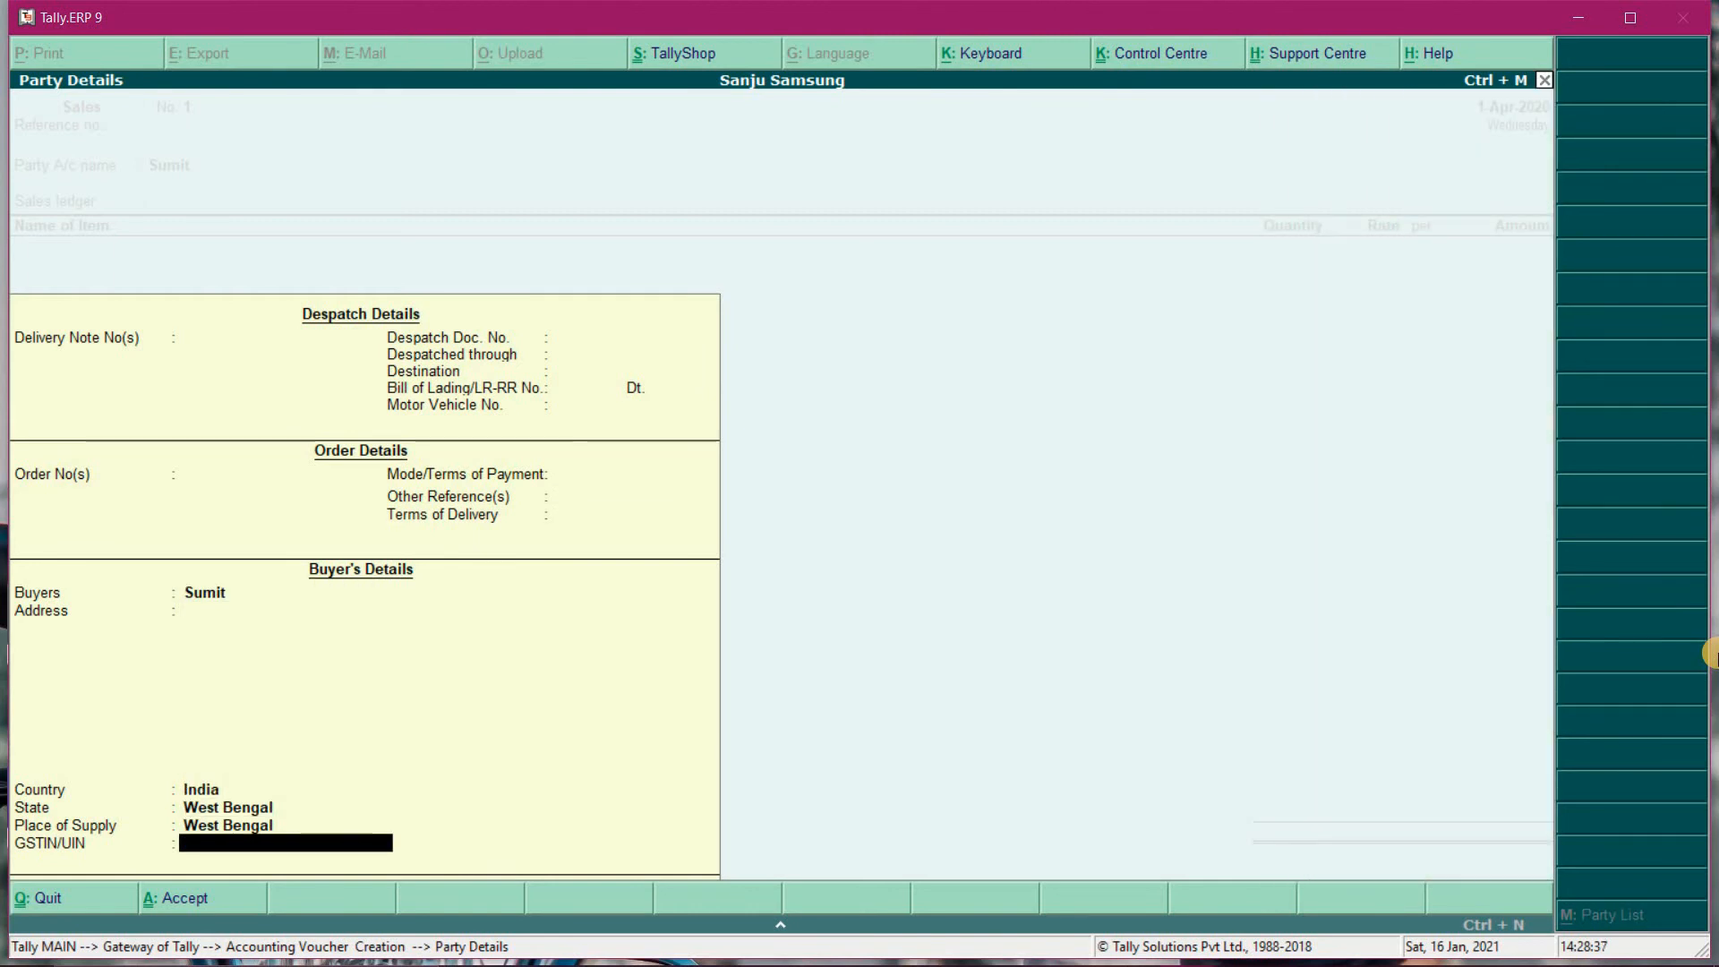
key(Return)
key(Return)
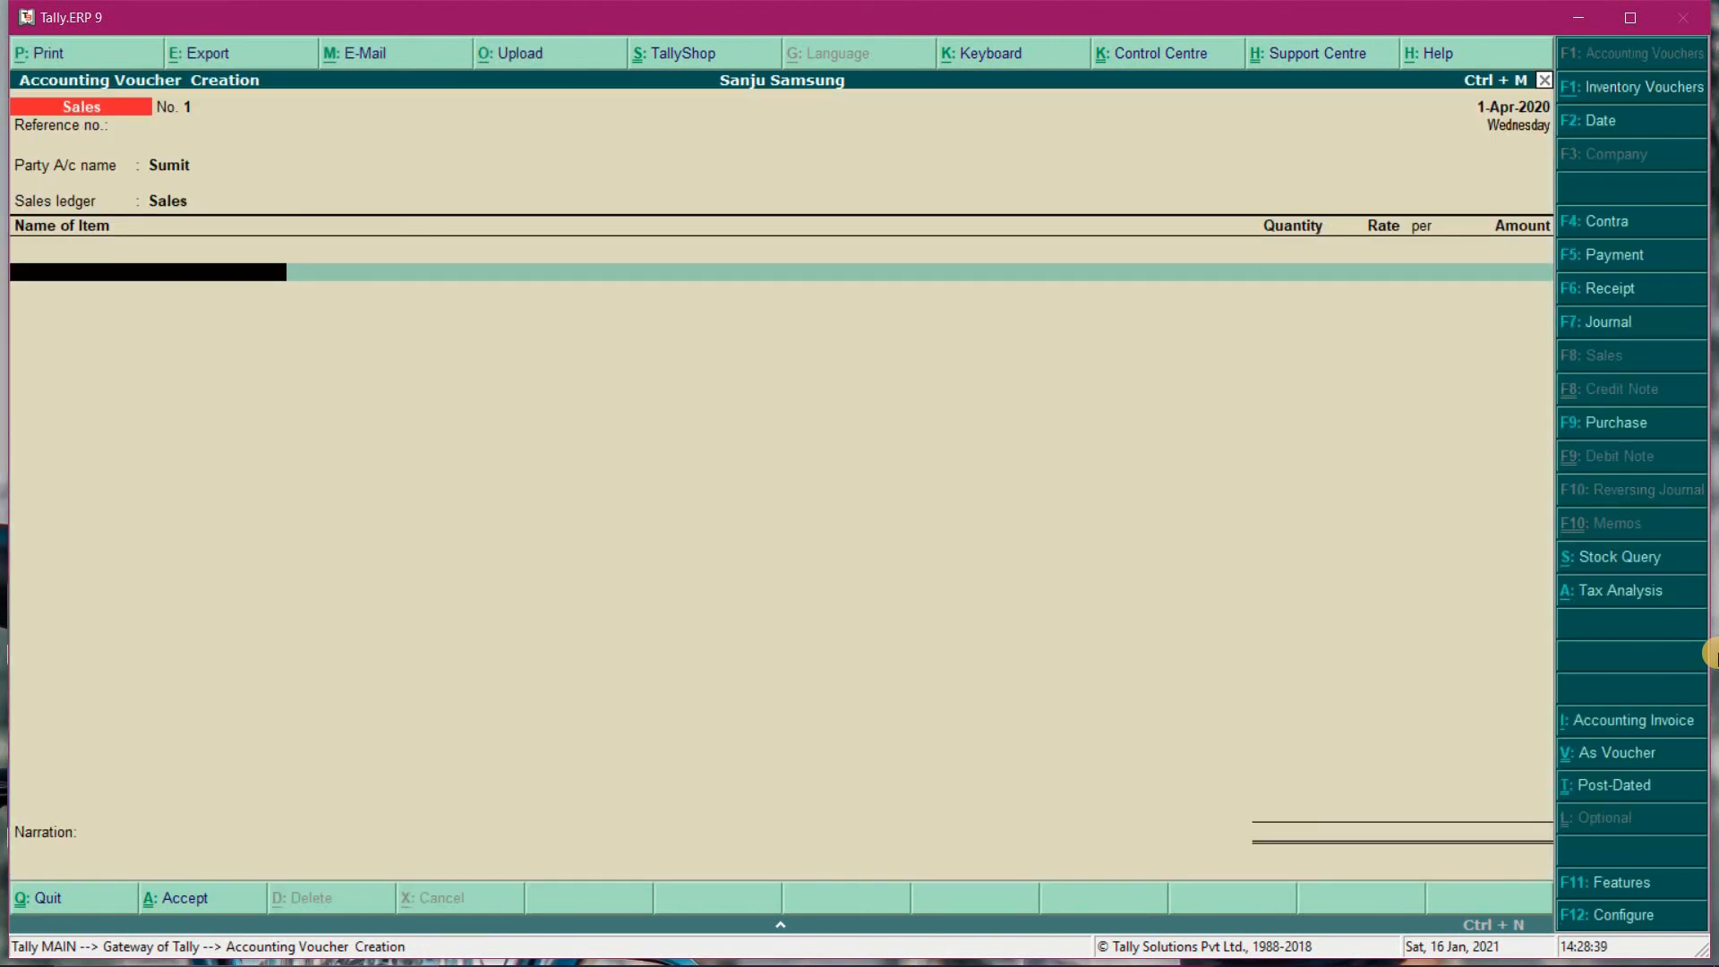
- Enter 5 pc of Realme 7 at 13,000 in the sales voucher
text(R)
key(Return)
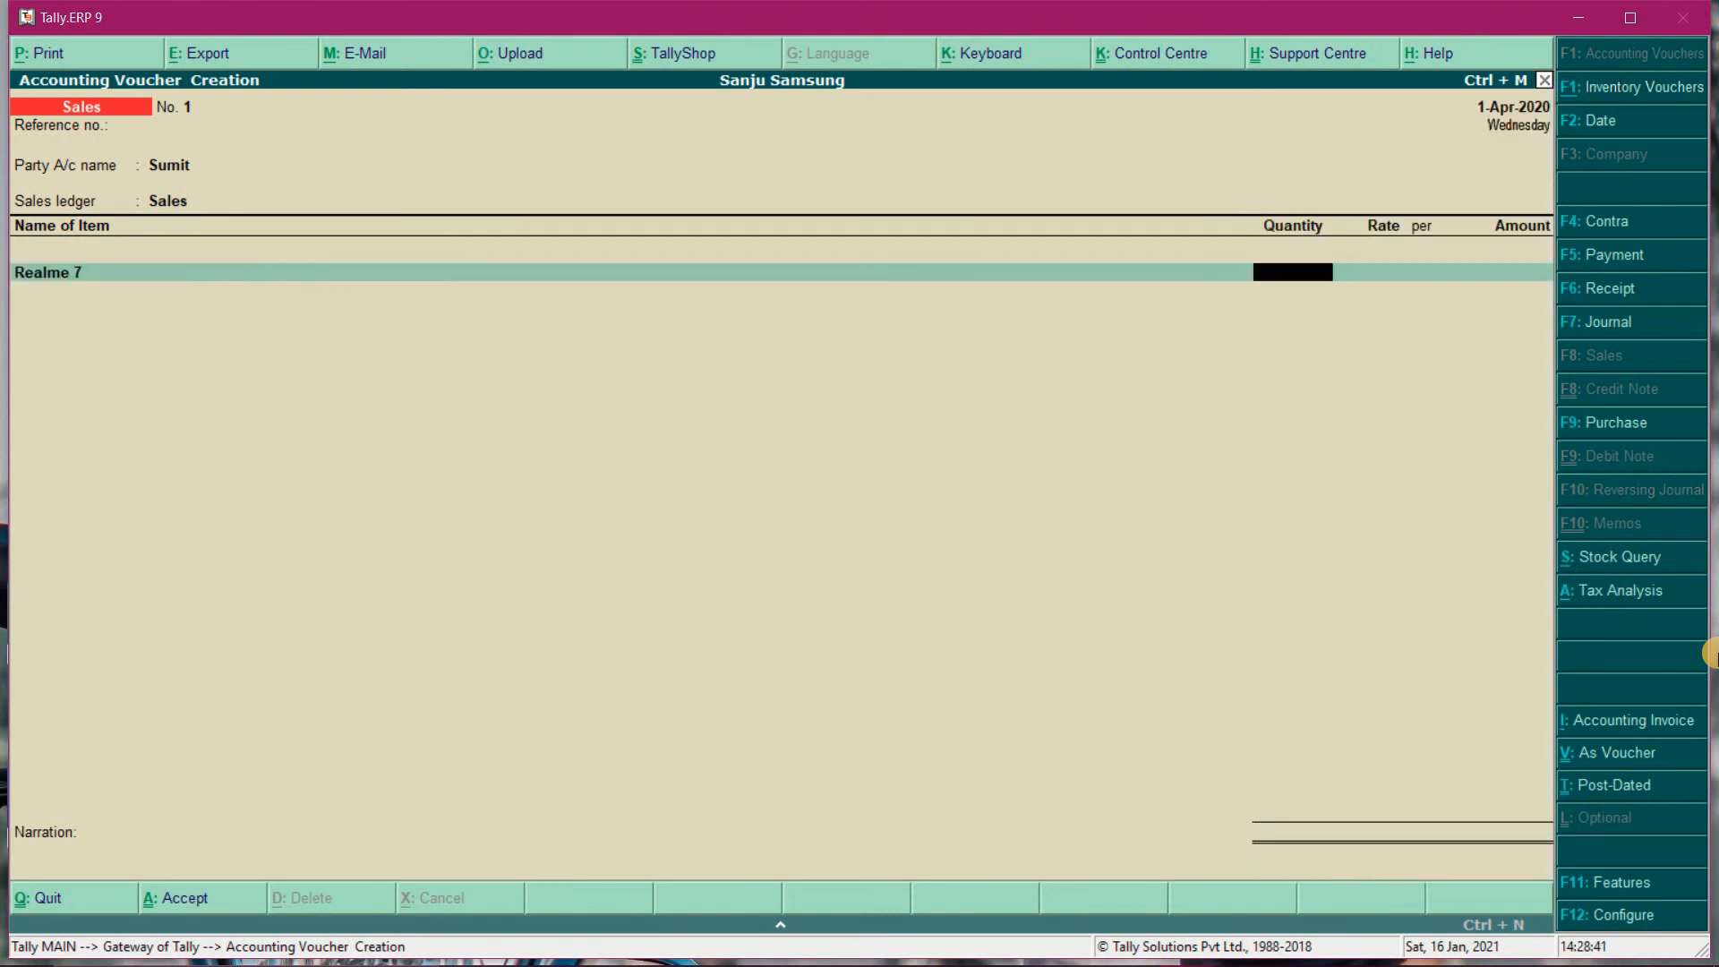
text(5)
key(Return)
key(Return)
key(Return)
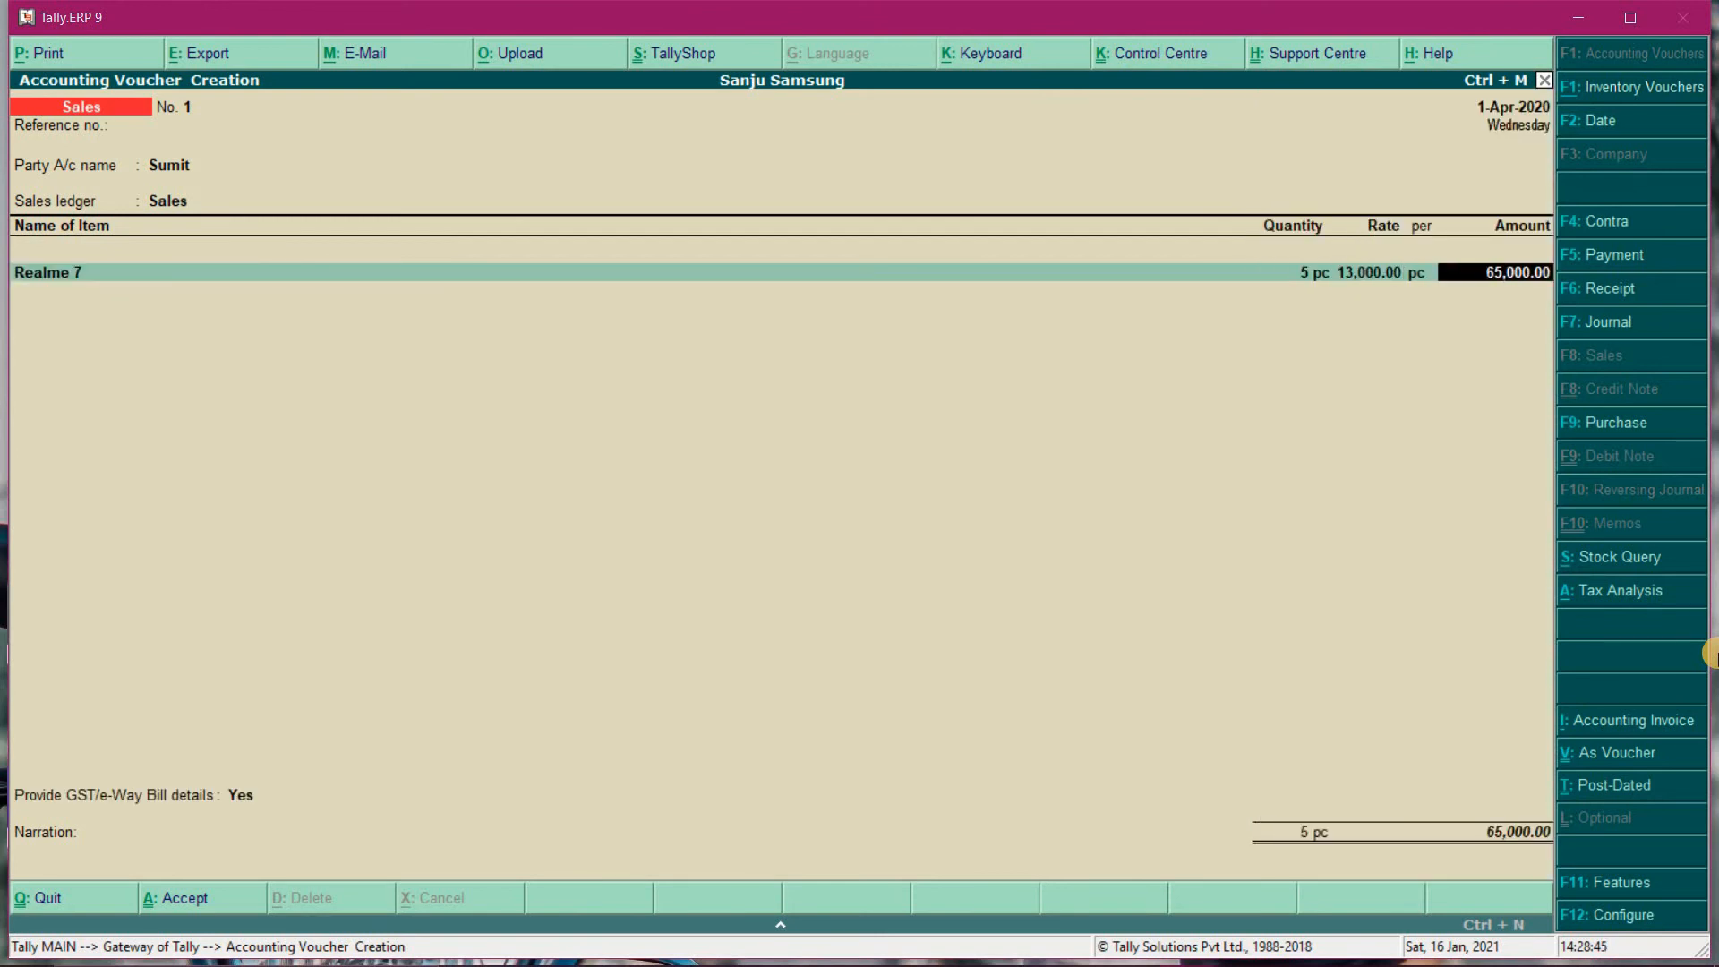
- Add 5 pc of Samsung at 9,000 to the sale and end the item list
text(s)
key(Return)
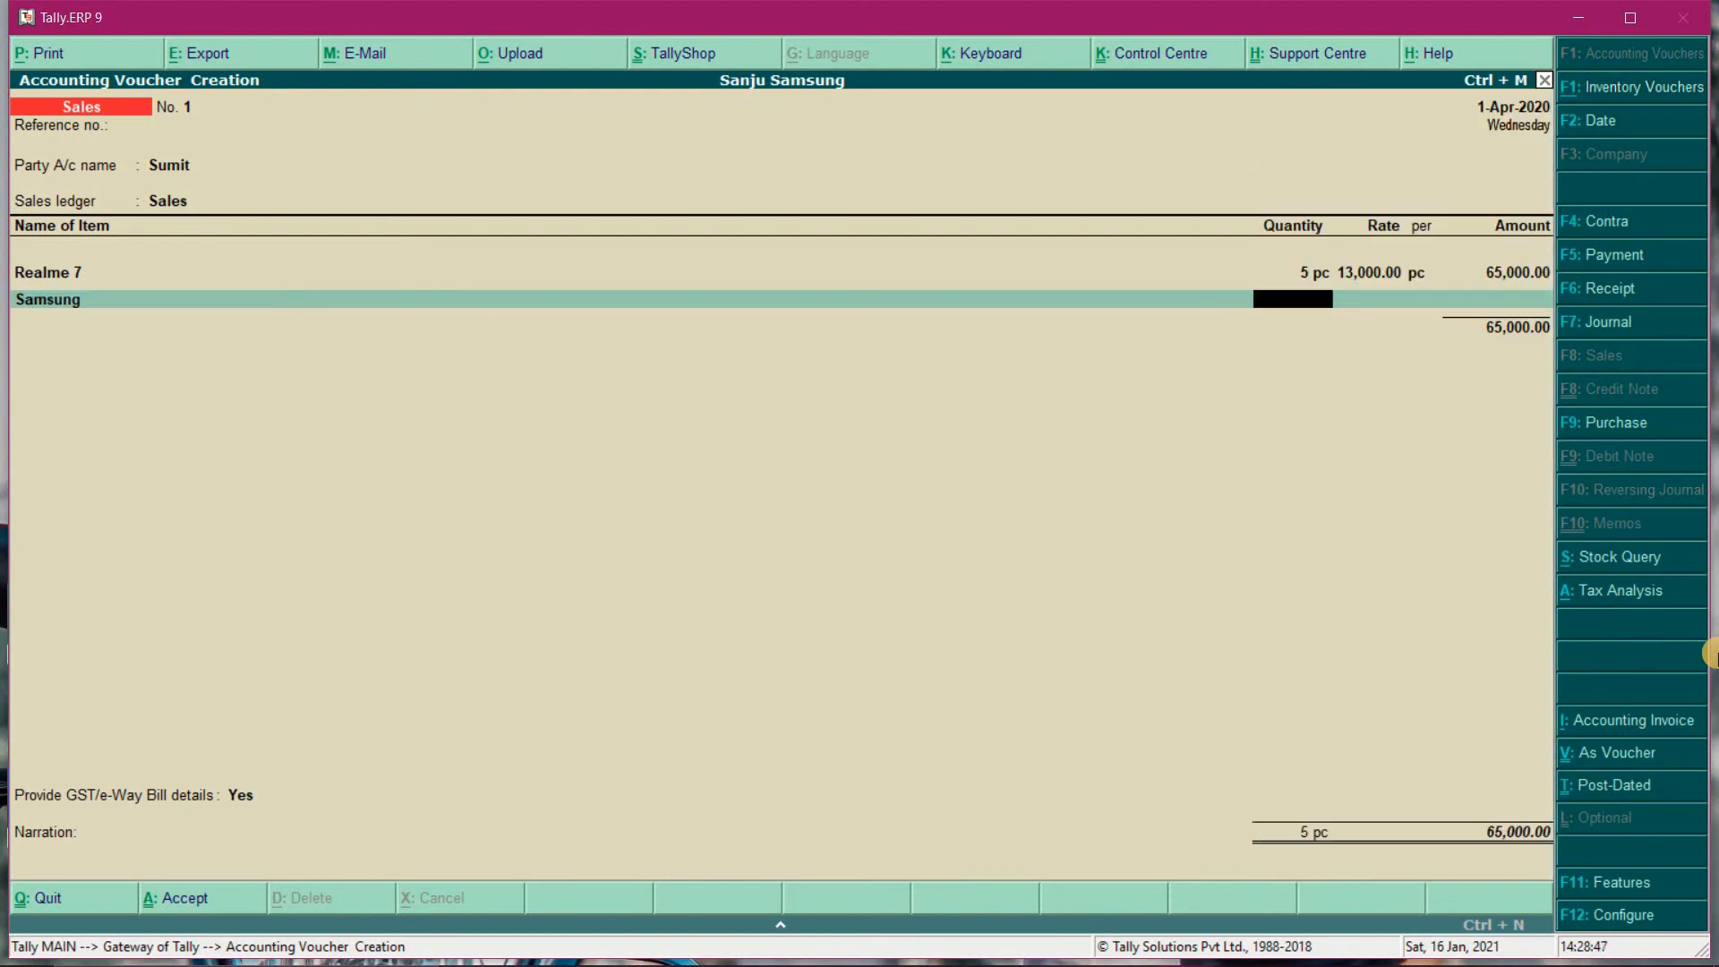
text(5)
key(Return)
key(Return)
key(Return)
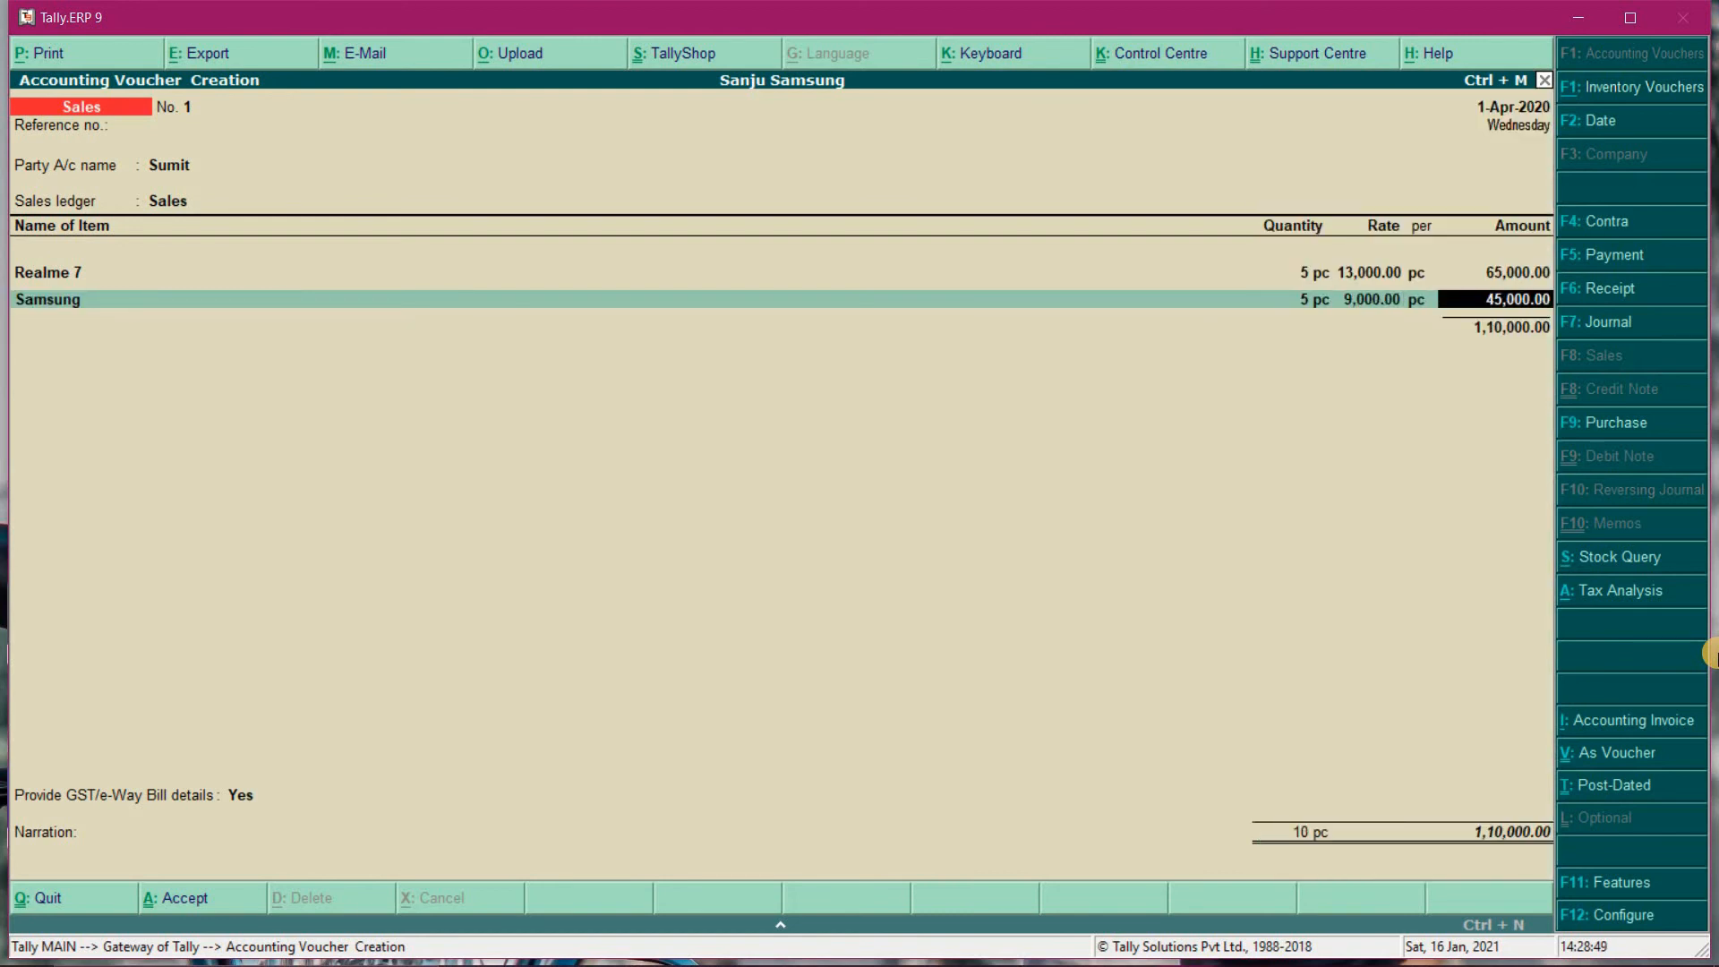
key(Return)
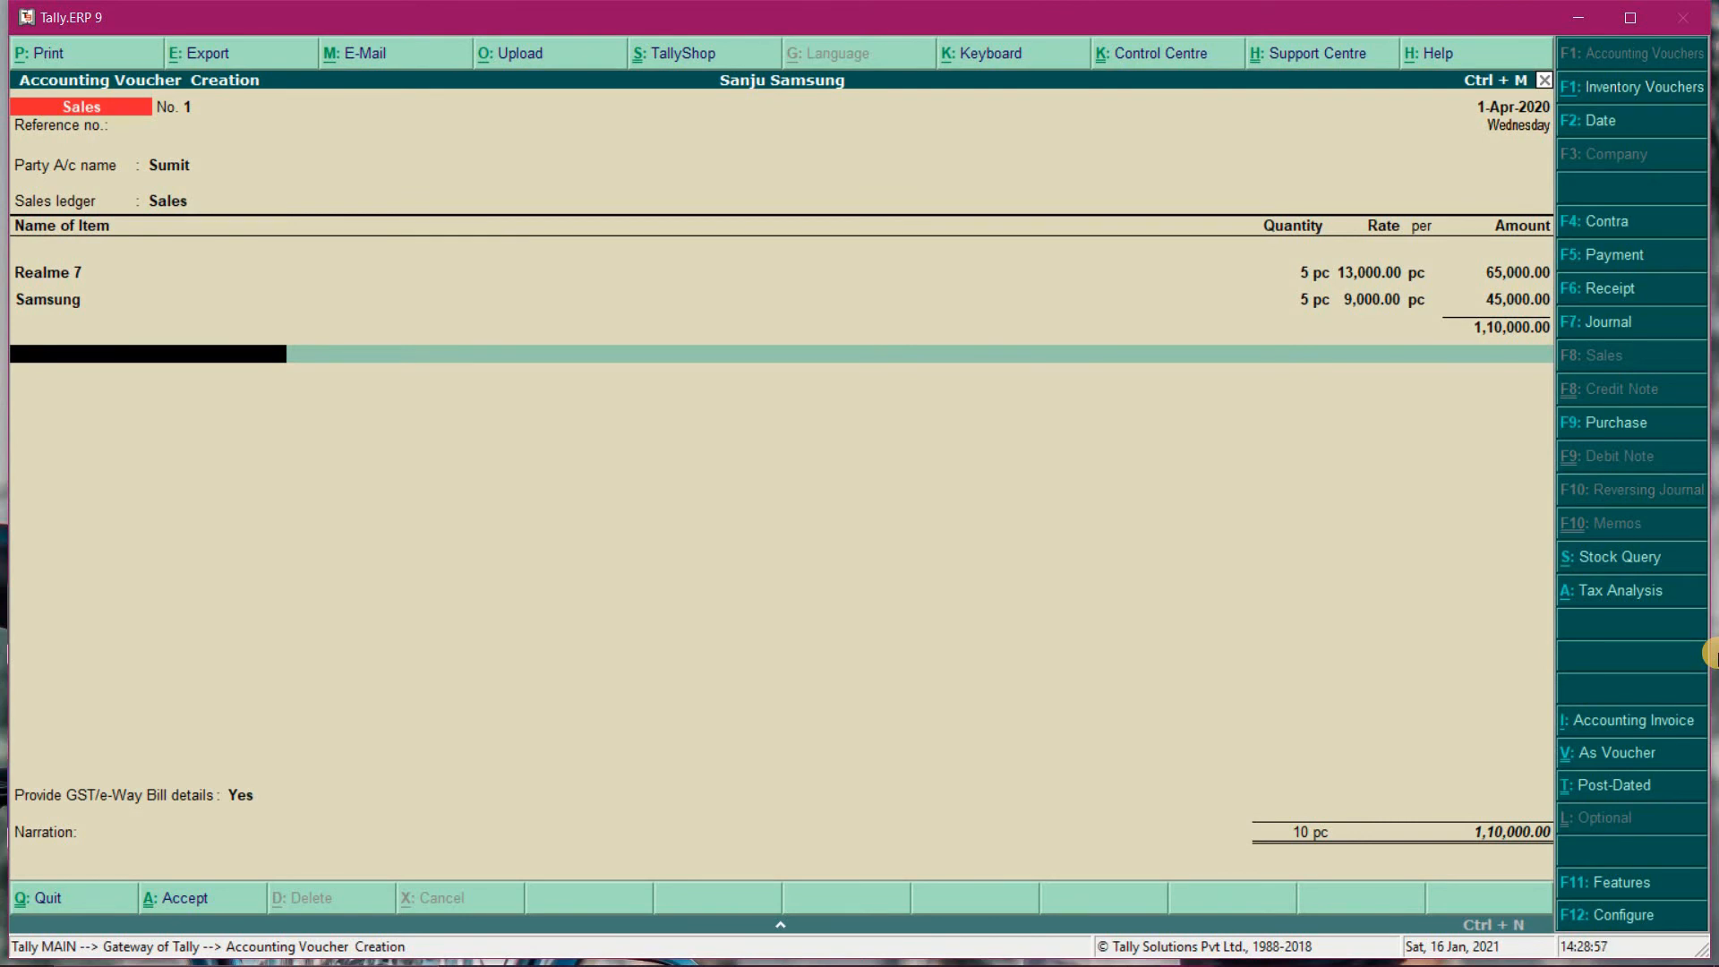
- Add the SGST and CGST ledgers to the sales voucher and end the ledger list
text(S)
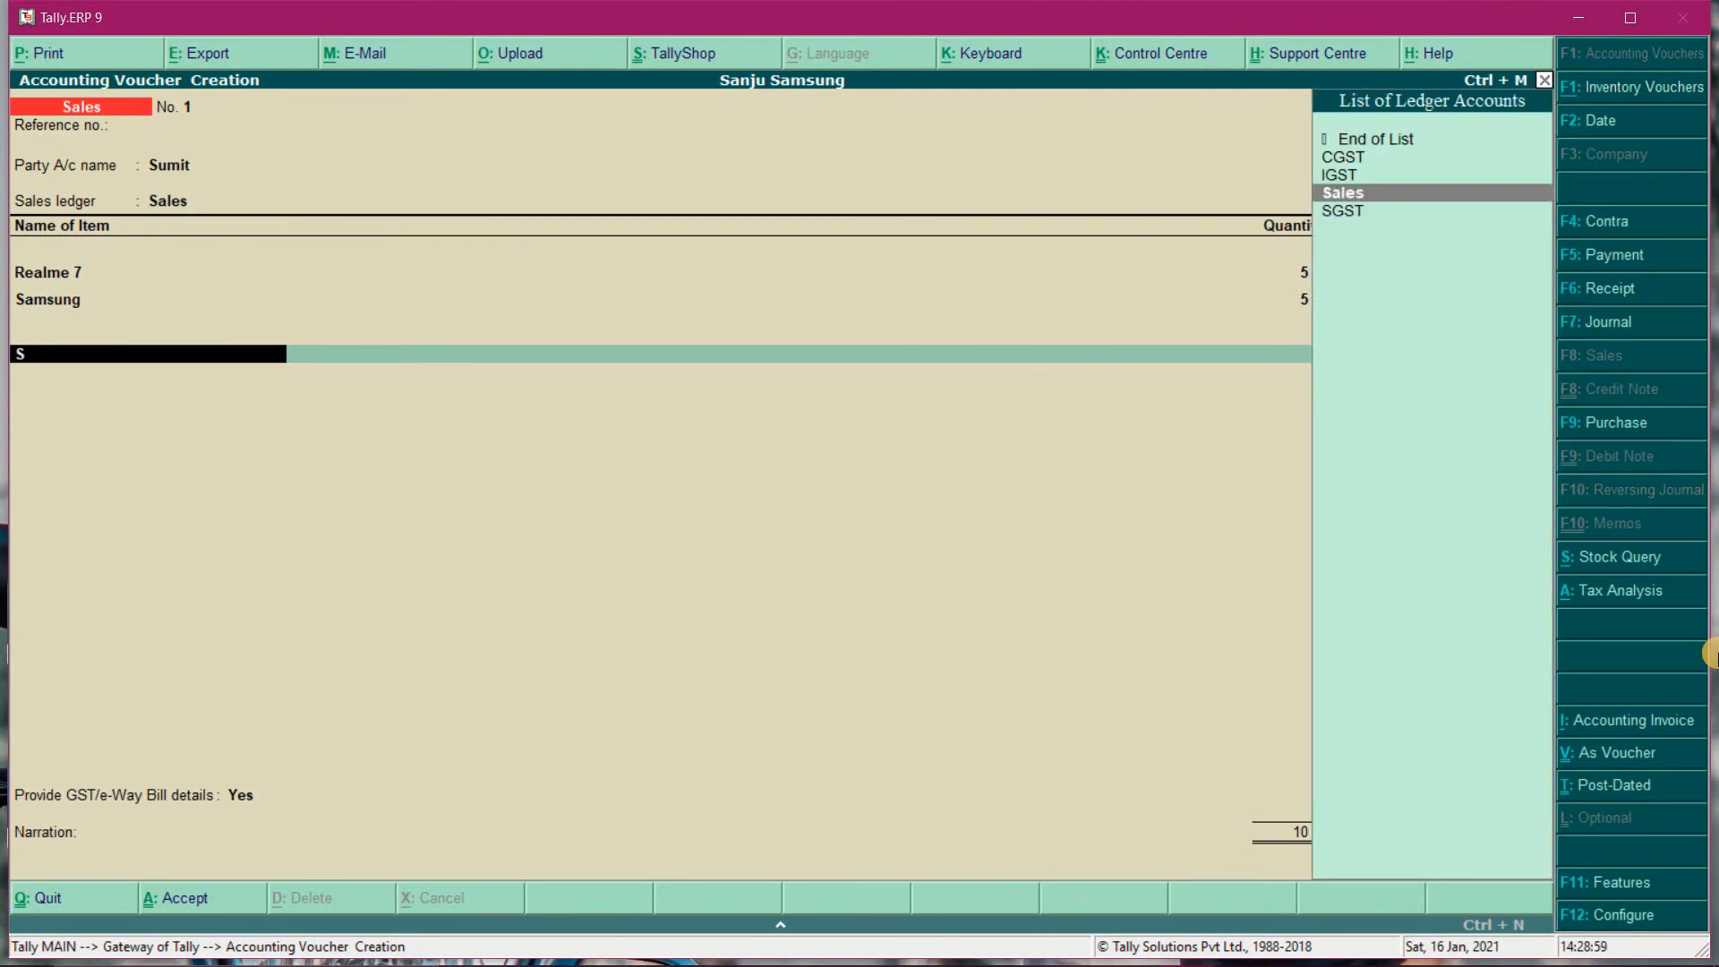
key(Down)
key(Return)
key(Return)
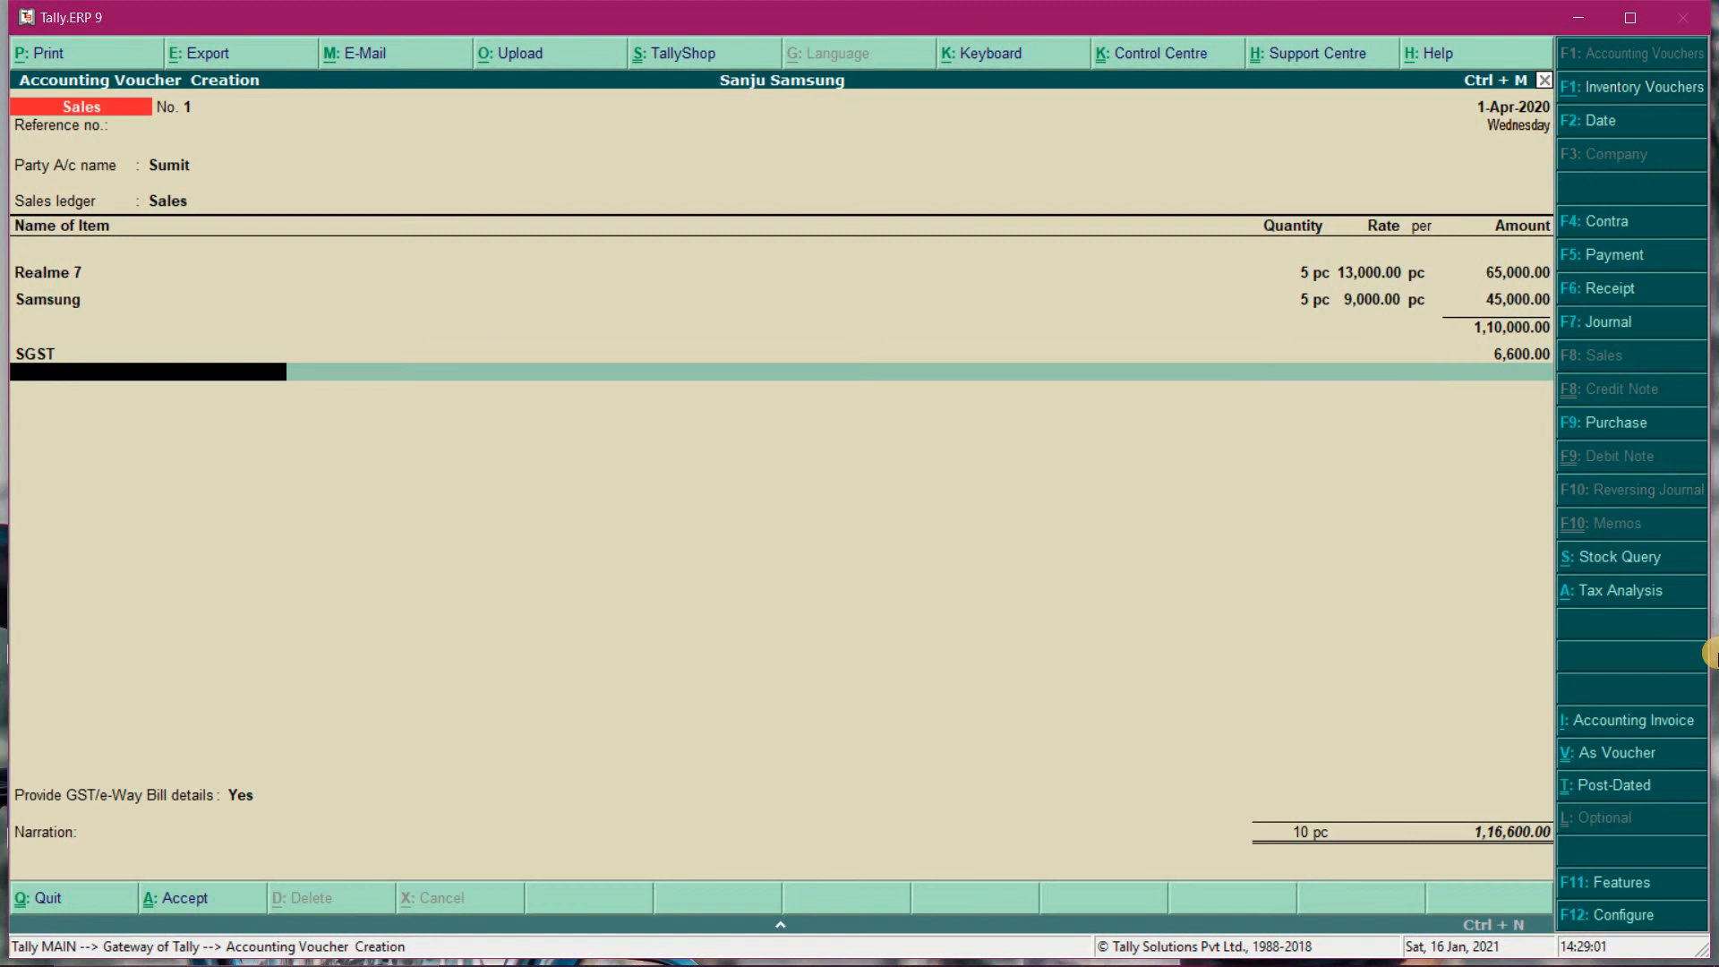
text(C)
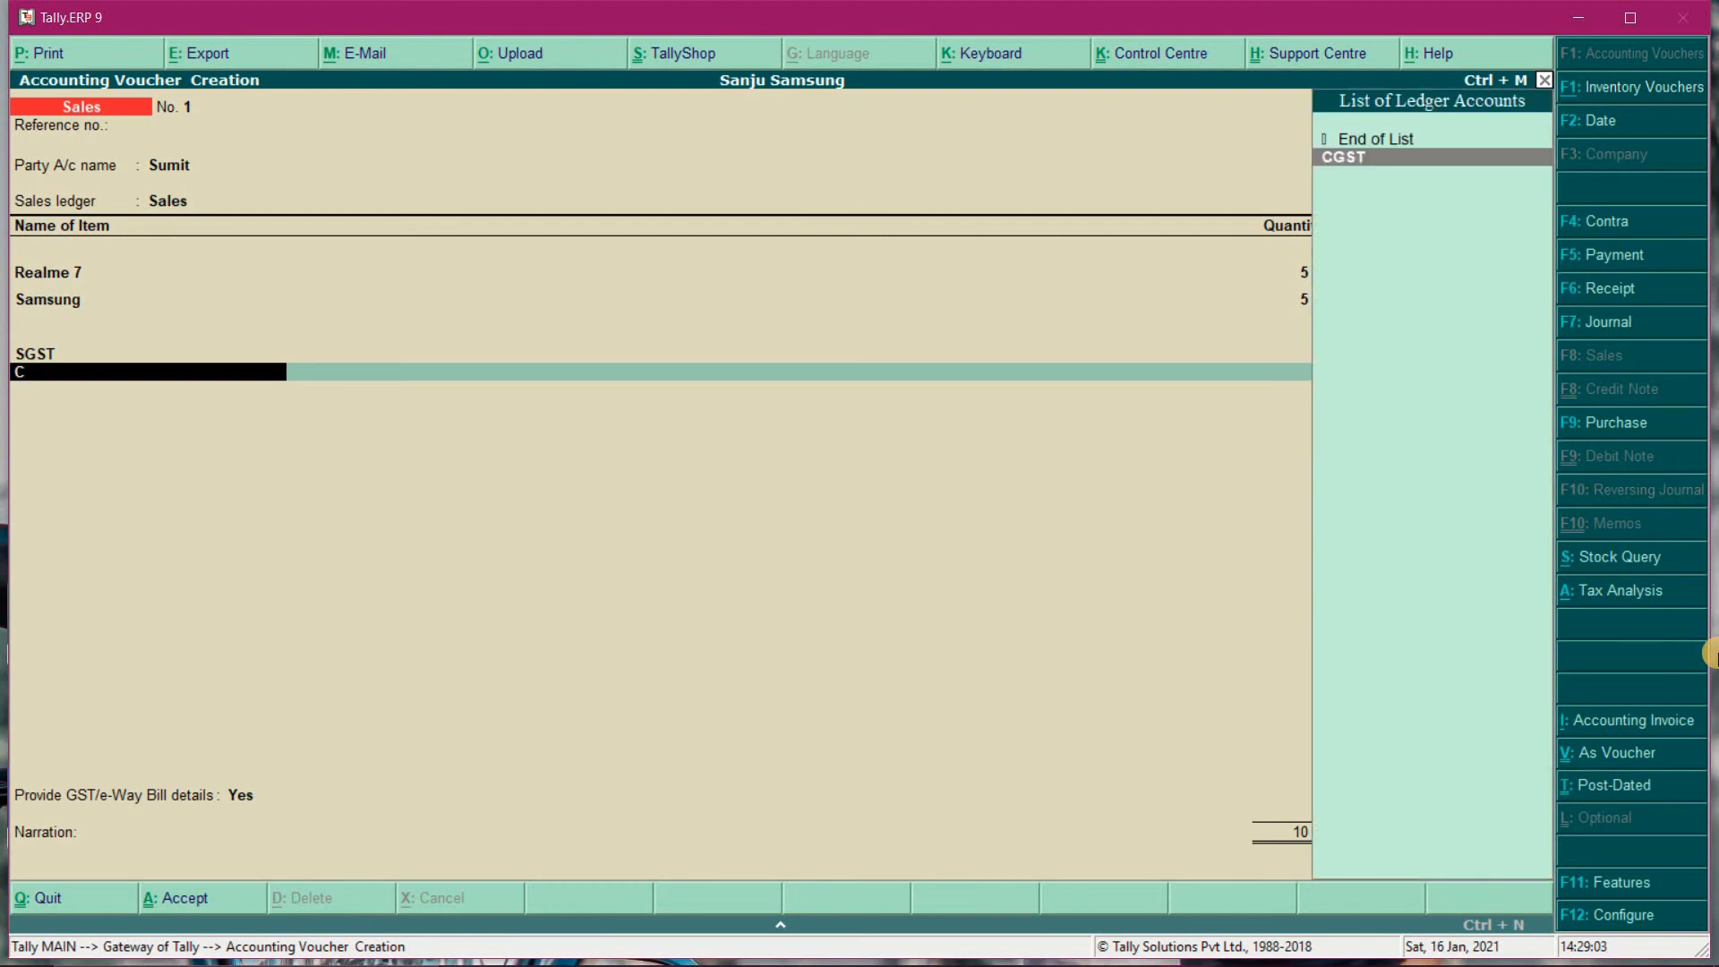
key(Return)
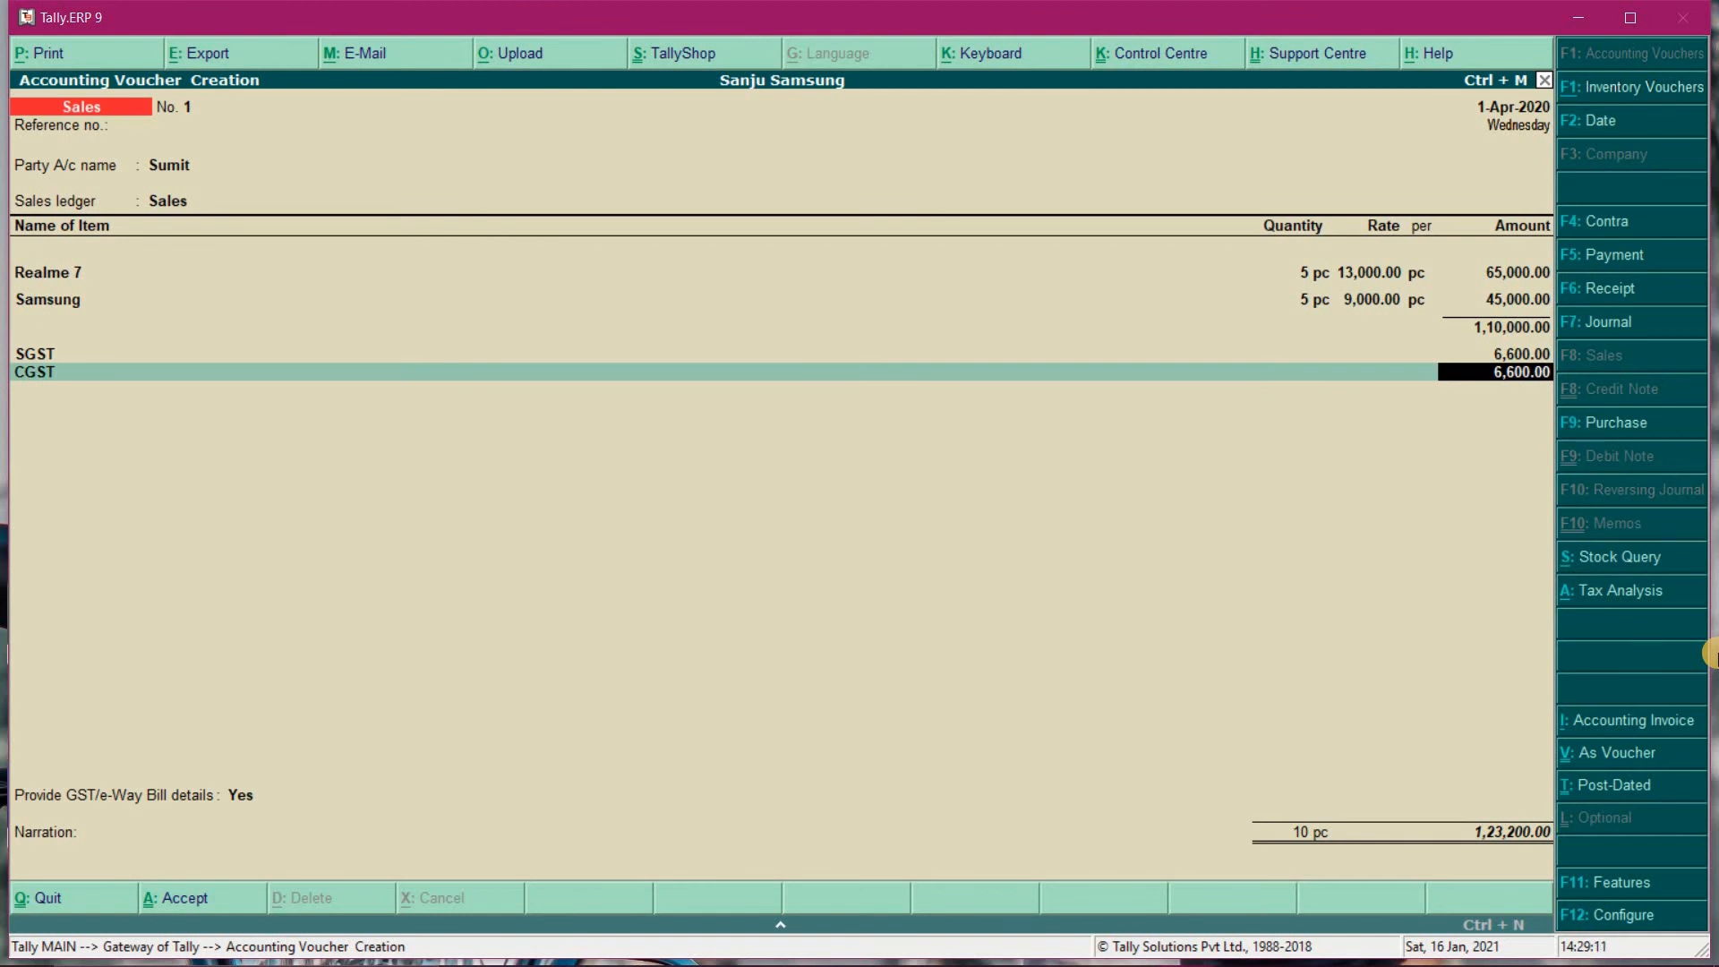
key(Return)
key(Return)
- Keep the e-Way Bill details at their defaults and save the first sales voucher without a narration
key(Return)
key(Return)
key(Return)
key(Return)
key(Return)
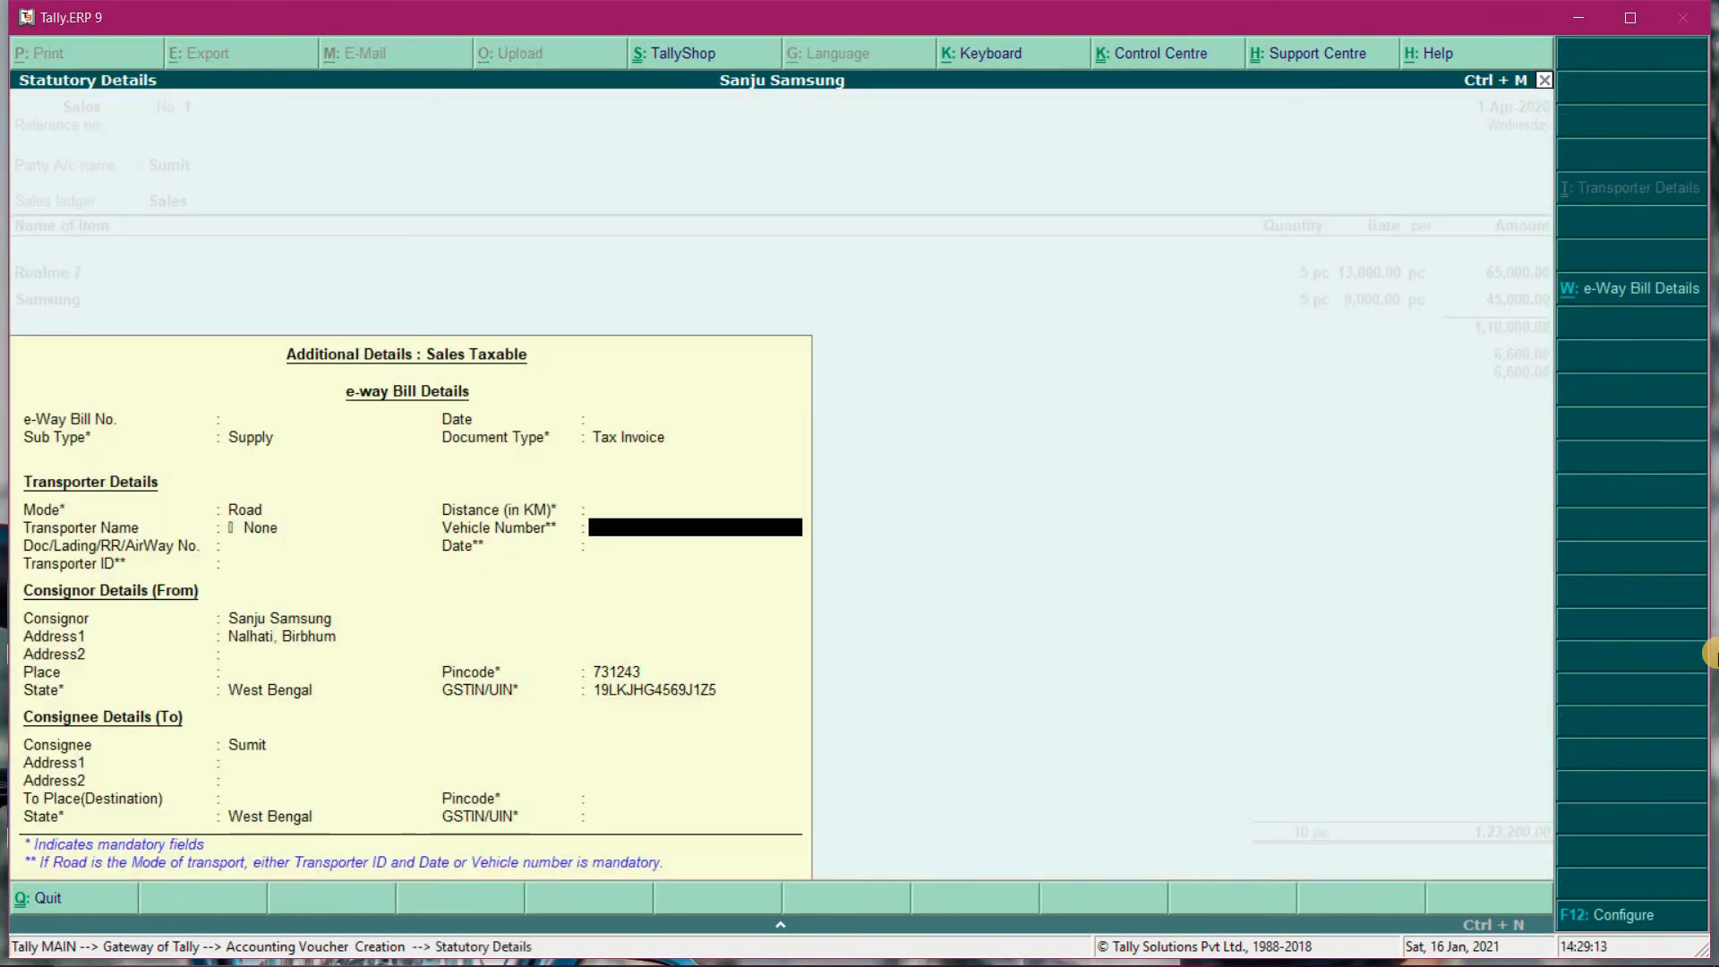
key(Return)
key(Return)
key(Return)
key(Return)
key(Return)
key(Return)
key(Return)
key(Return)
key(Return)
key(Return)
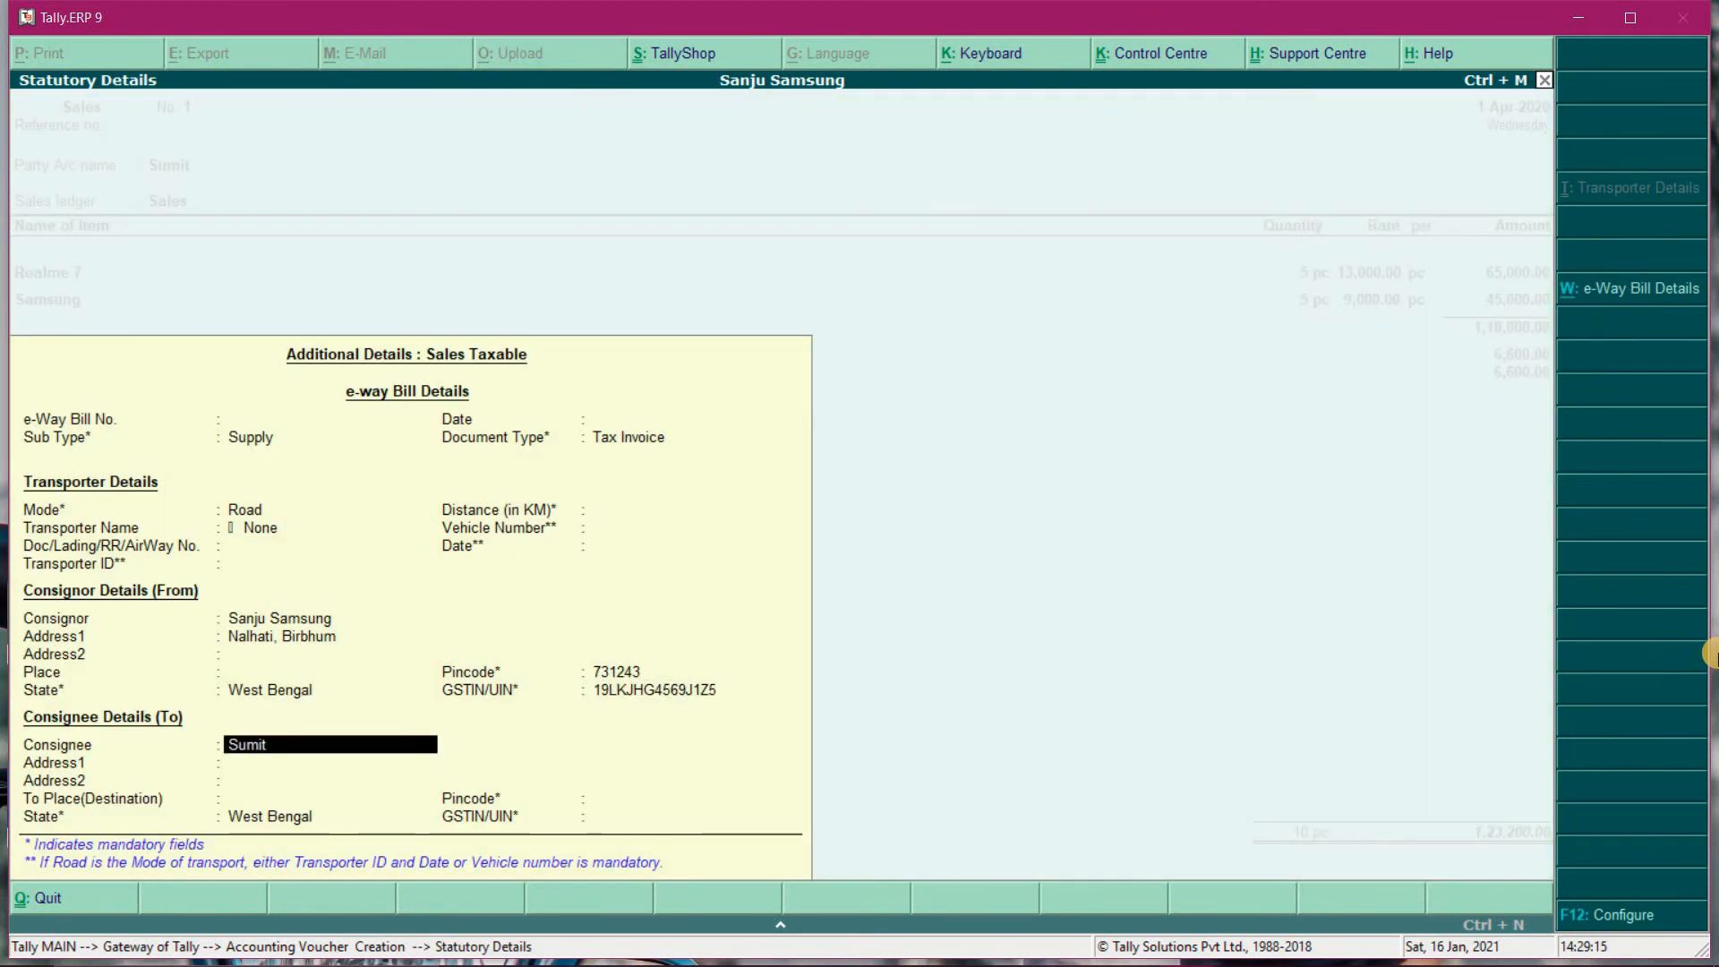
key(Return)
key(Return)
key(Return)
key(Return)
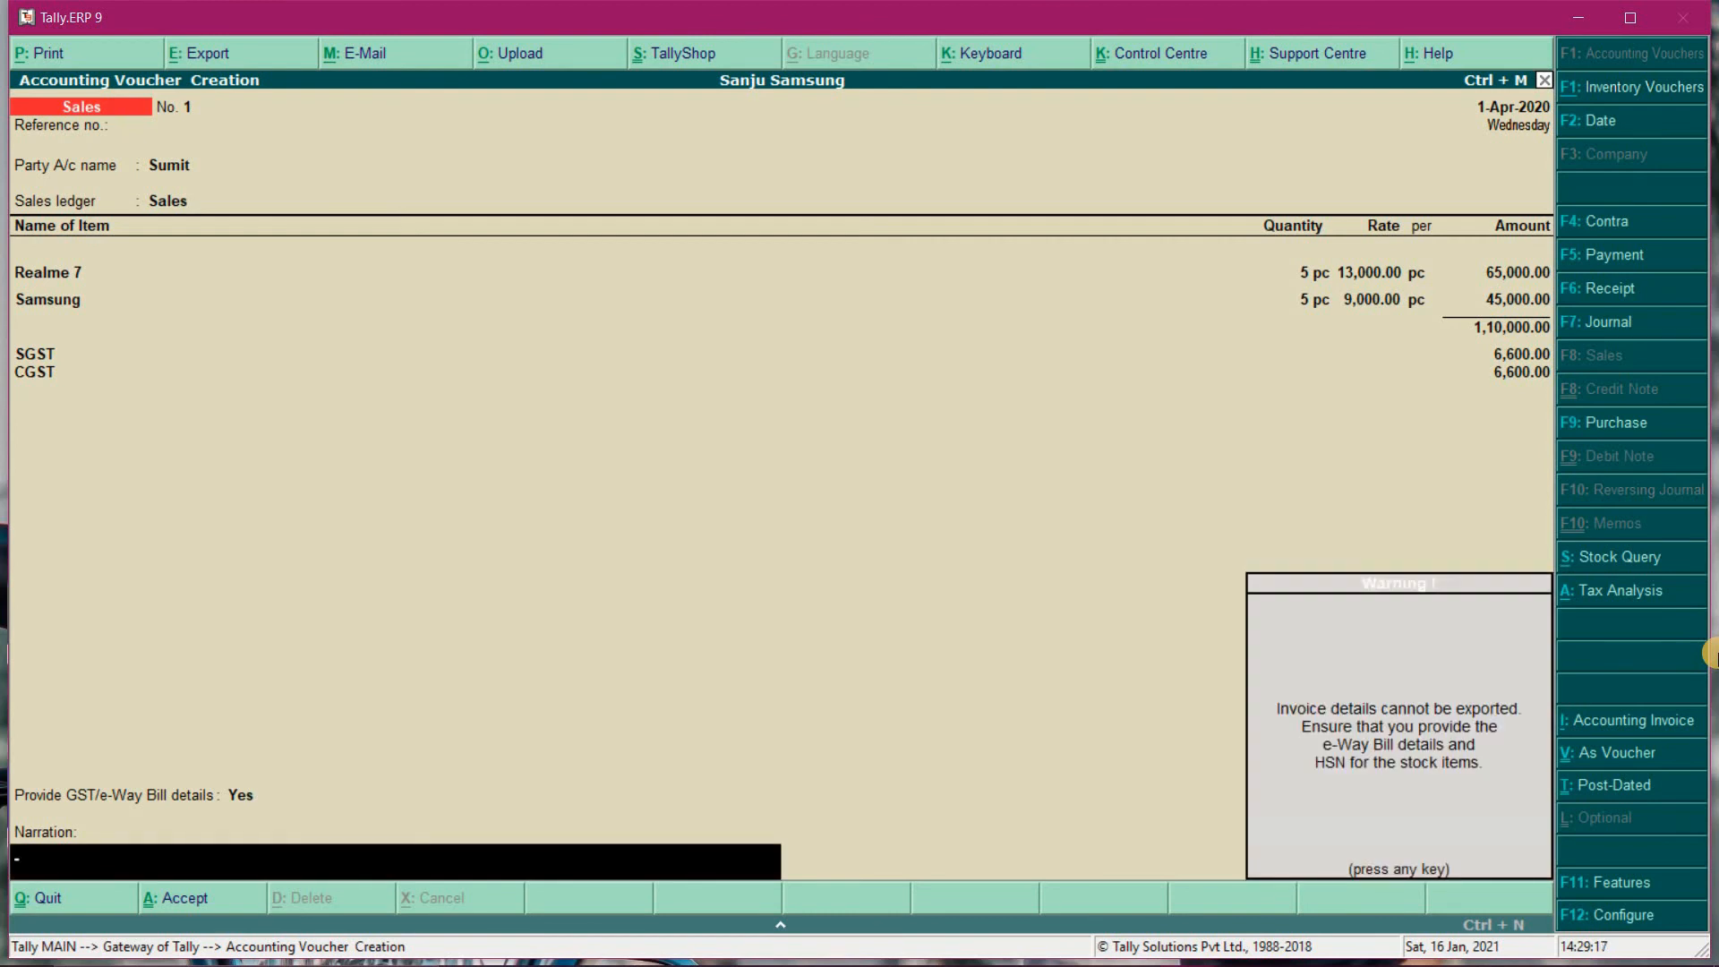
key(Return)
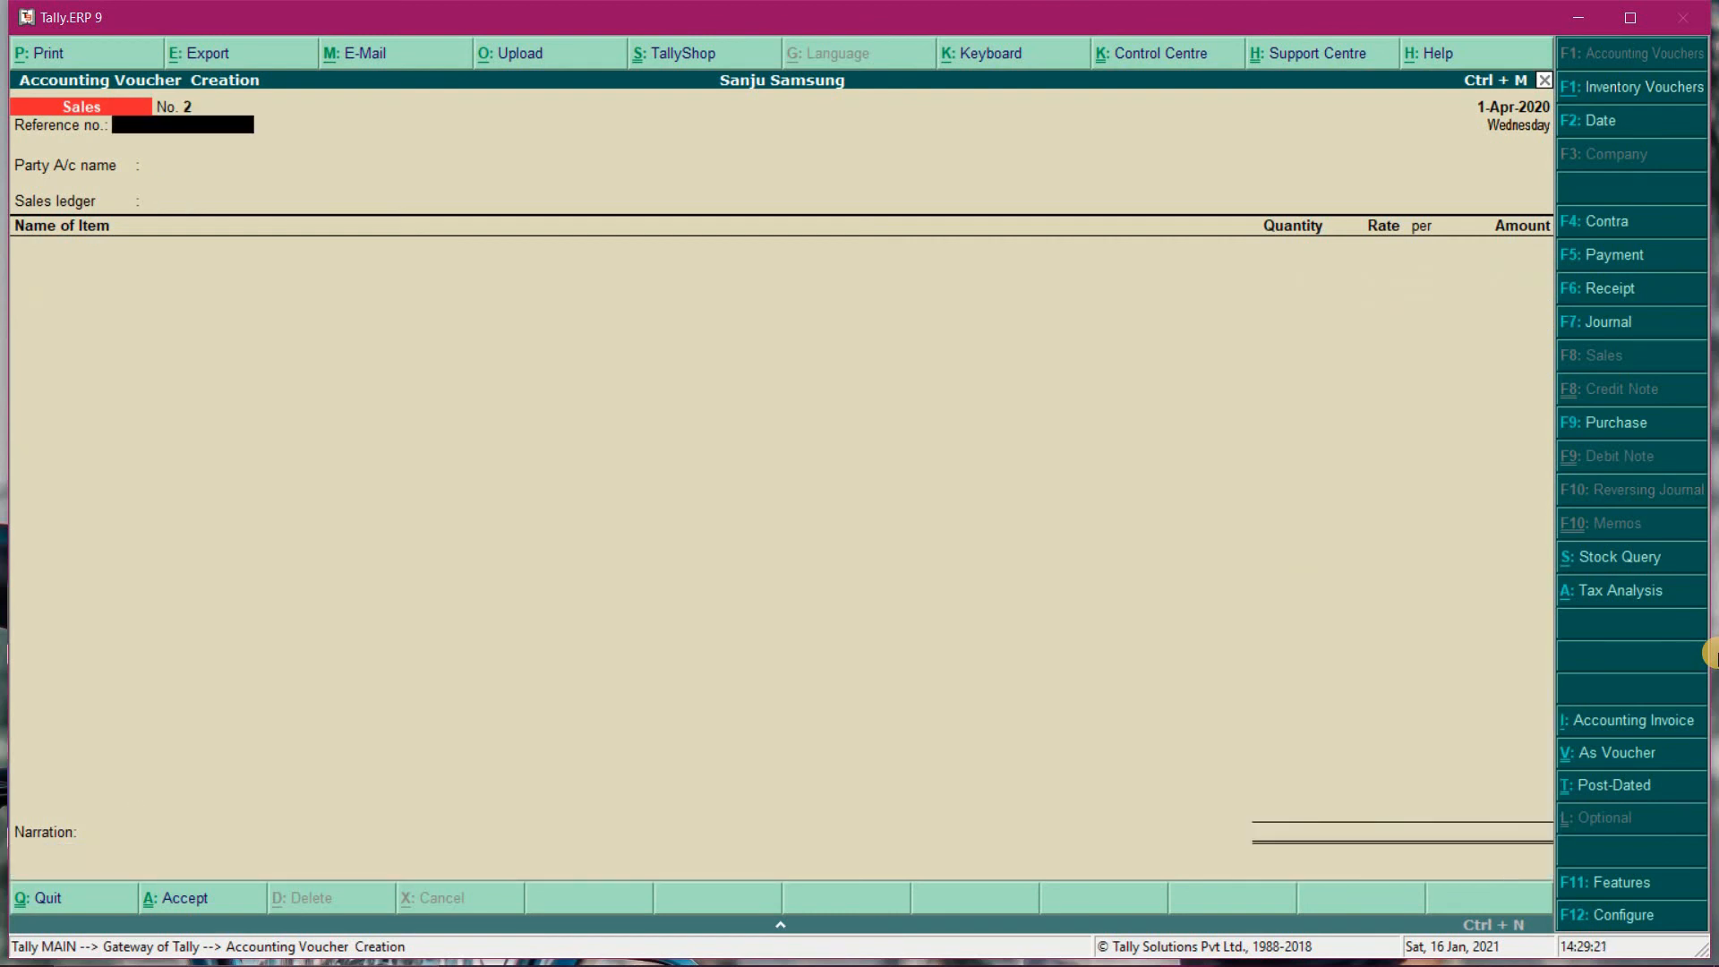
- Leave voucher entry and open the Balance Sheet in its detailed view
key(Escape)
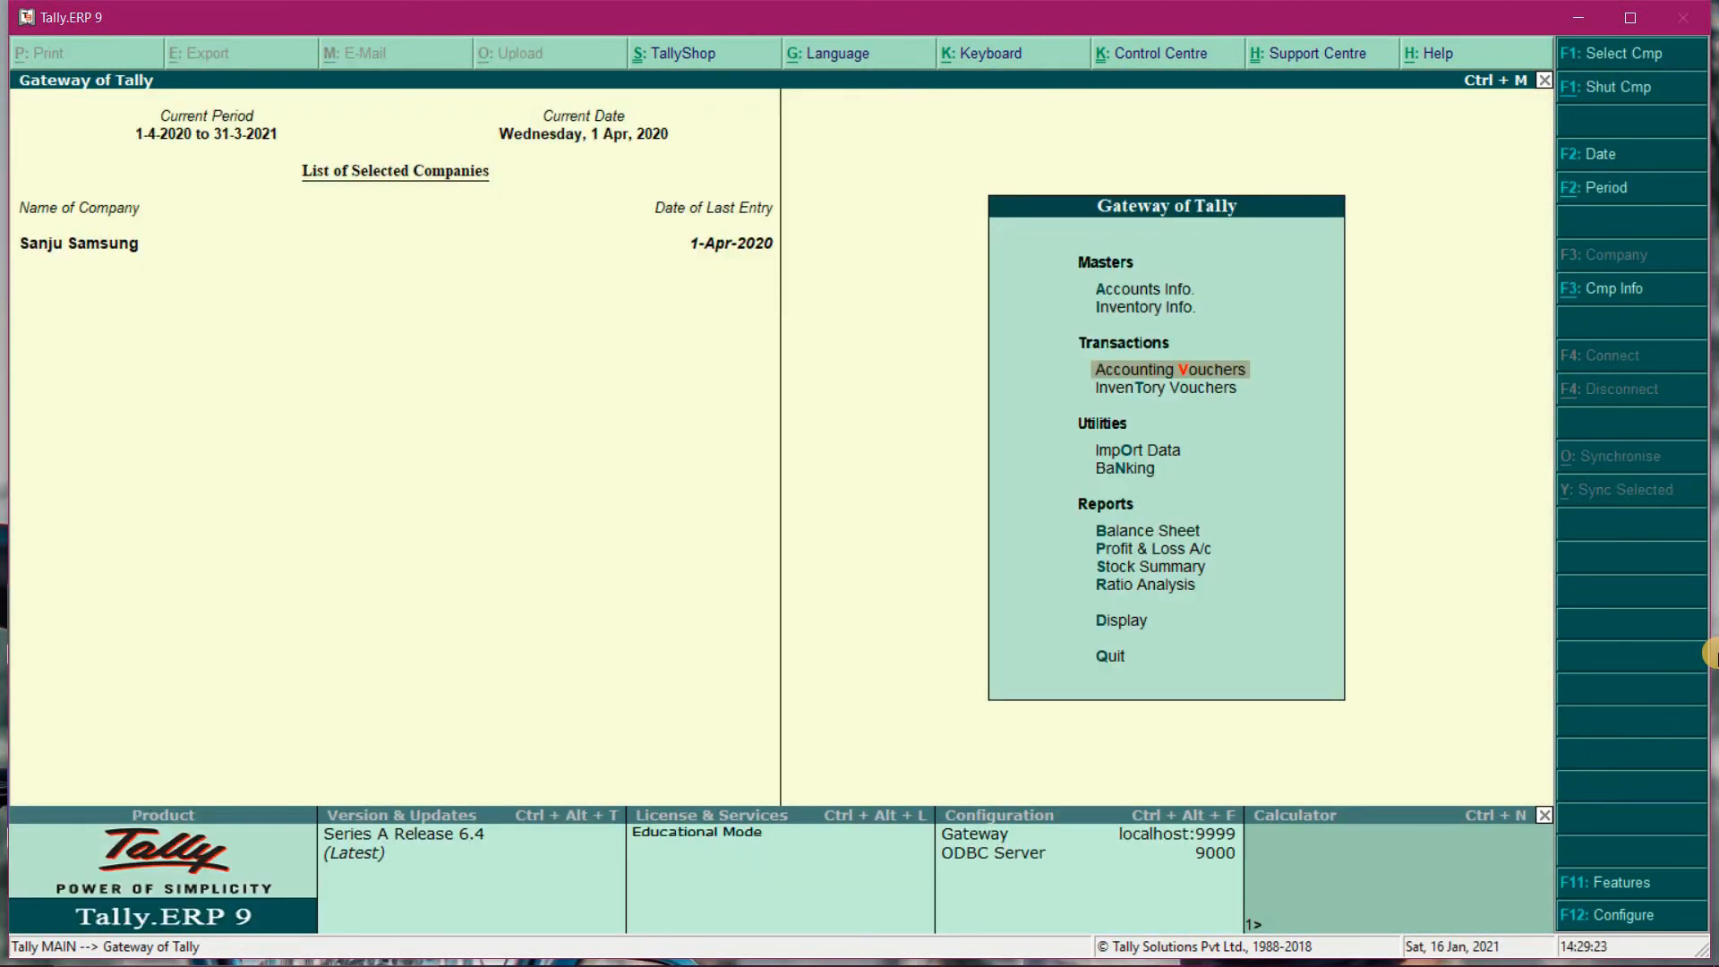
key(Down)
key(Down)
key(Down)
key(Down)
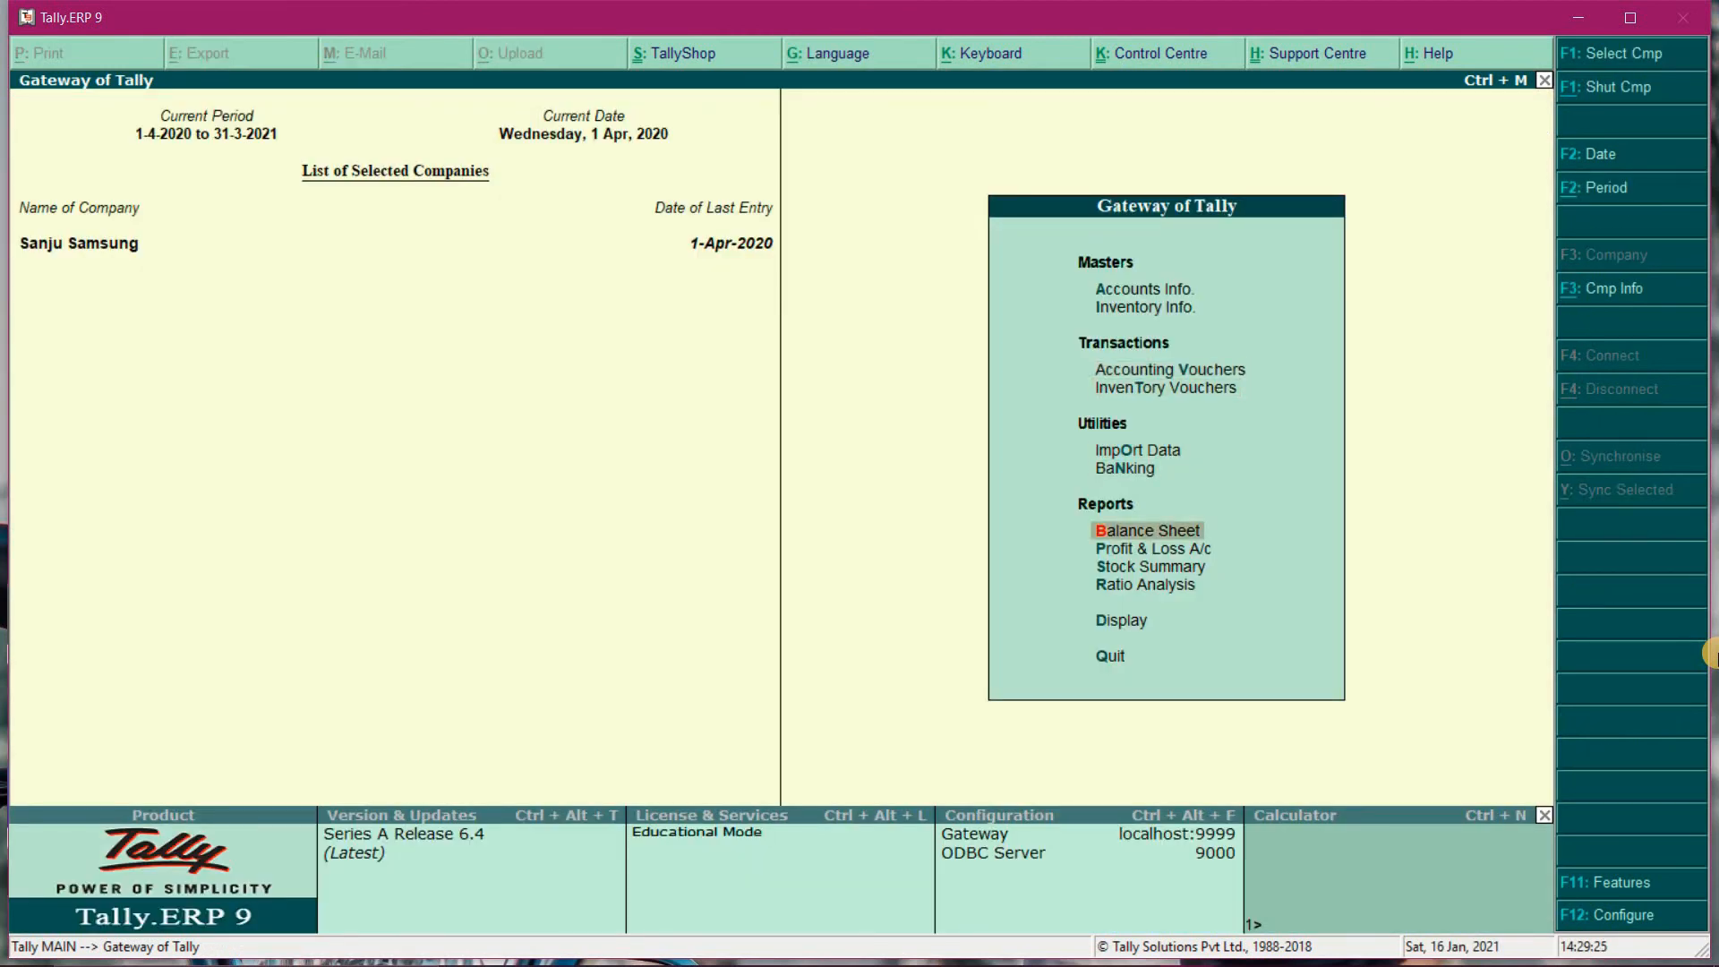
key(Return)
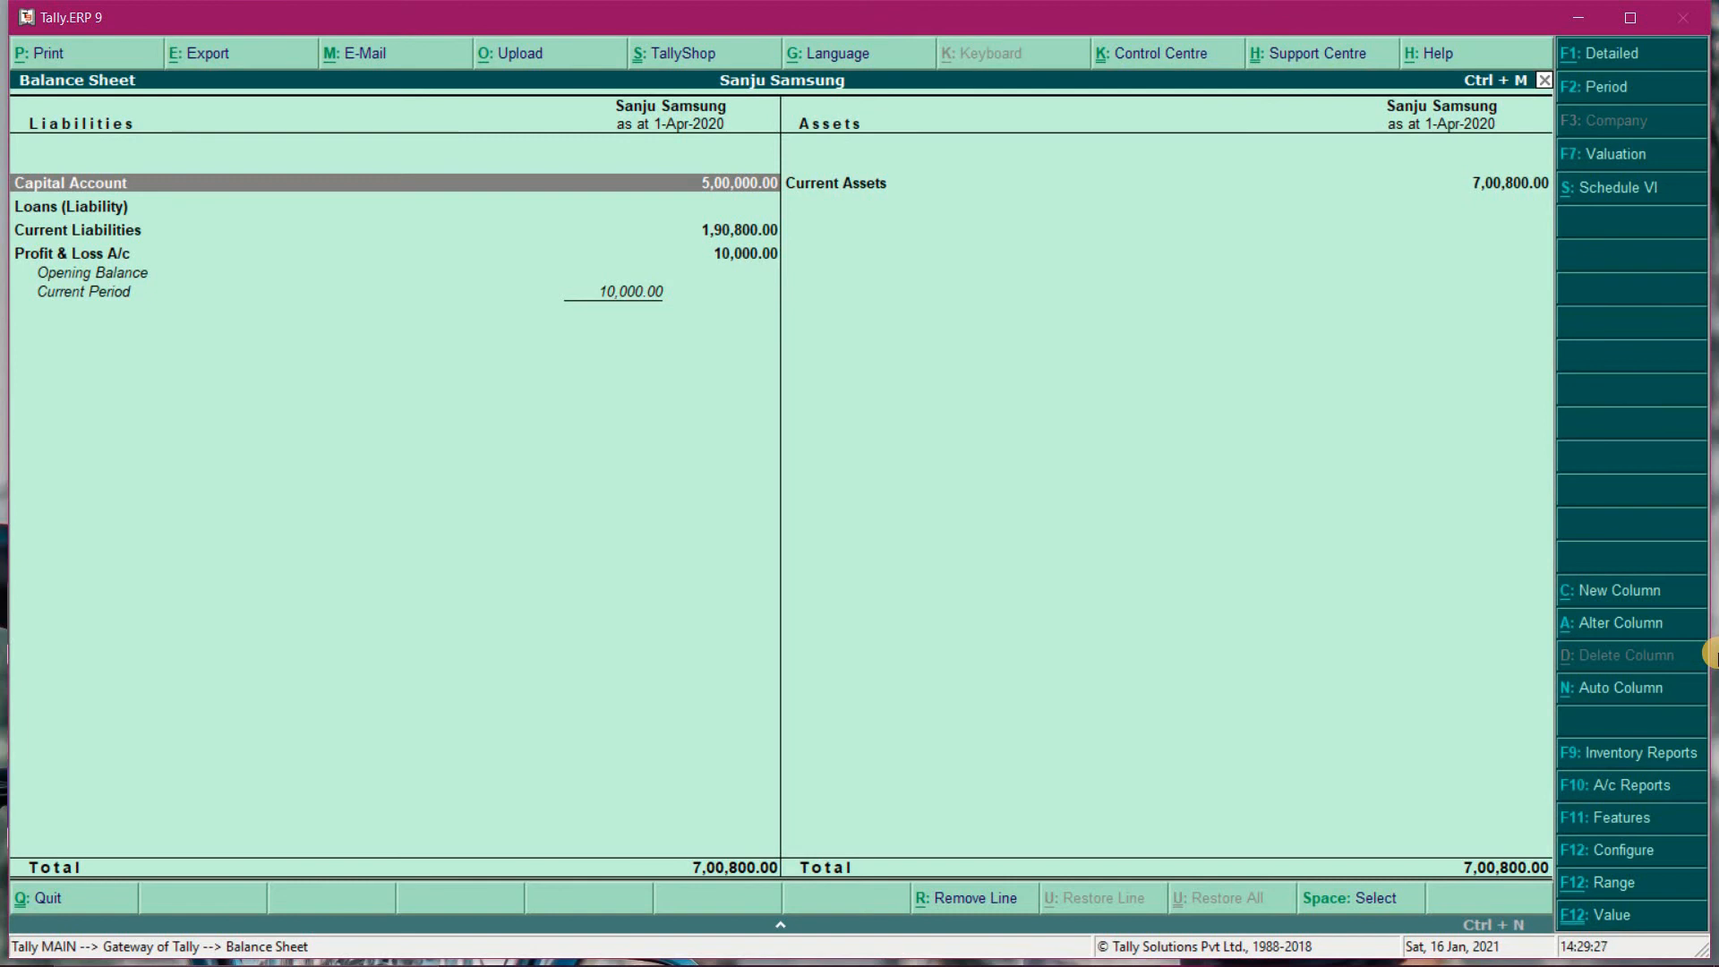
key(alt+F1)
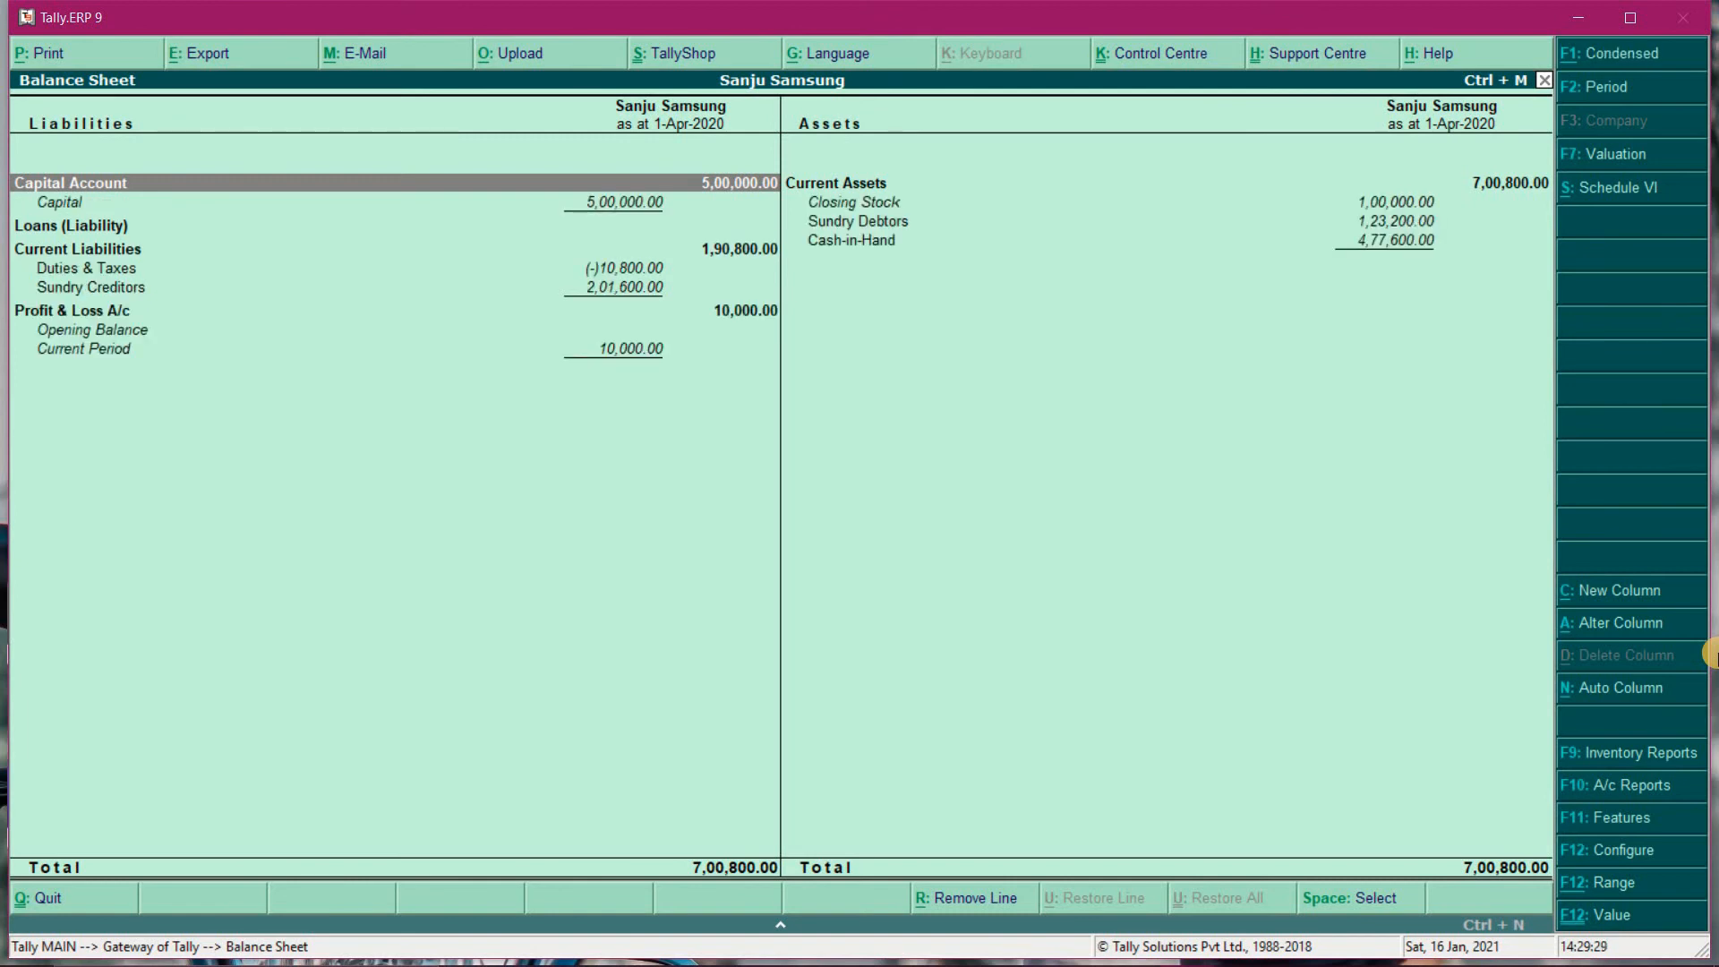
- Examine Duties & Taxes under liabilities and the current asset entries up to Closing Stock, and close the Balance Sheet
key(Down)
key(Down)
key(Down)
key(Down)
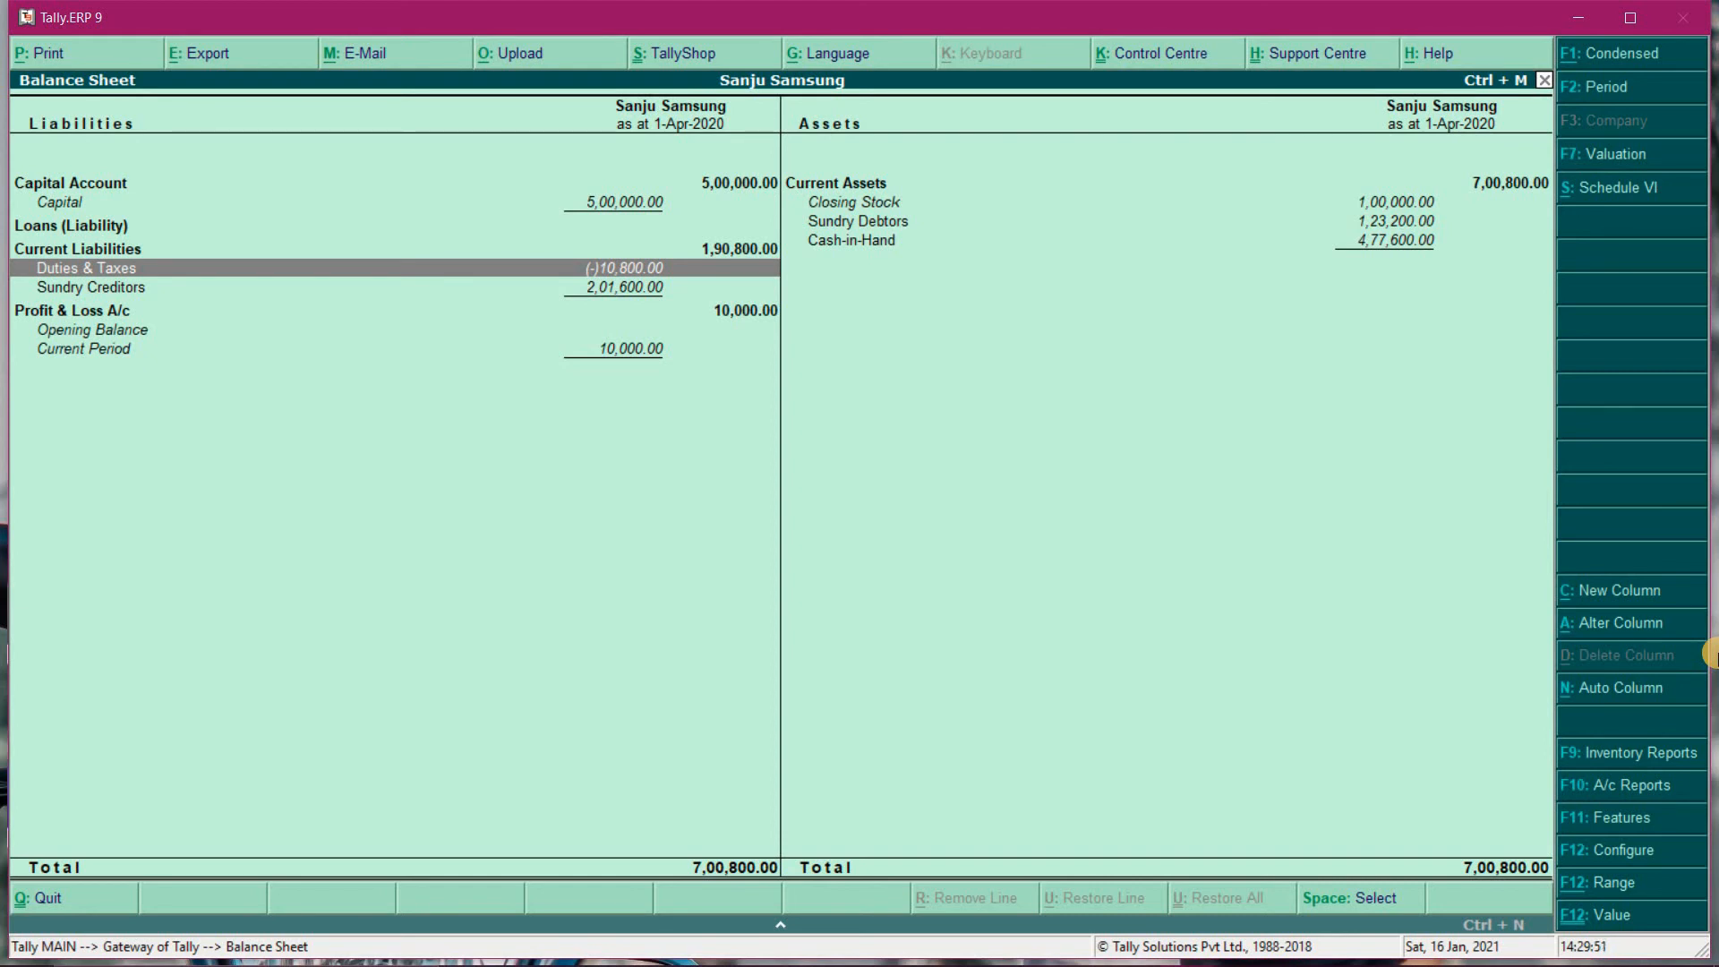
key(Right)
key(Up)
key(Up)
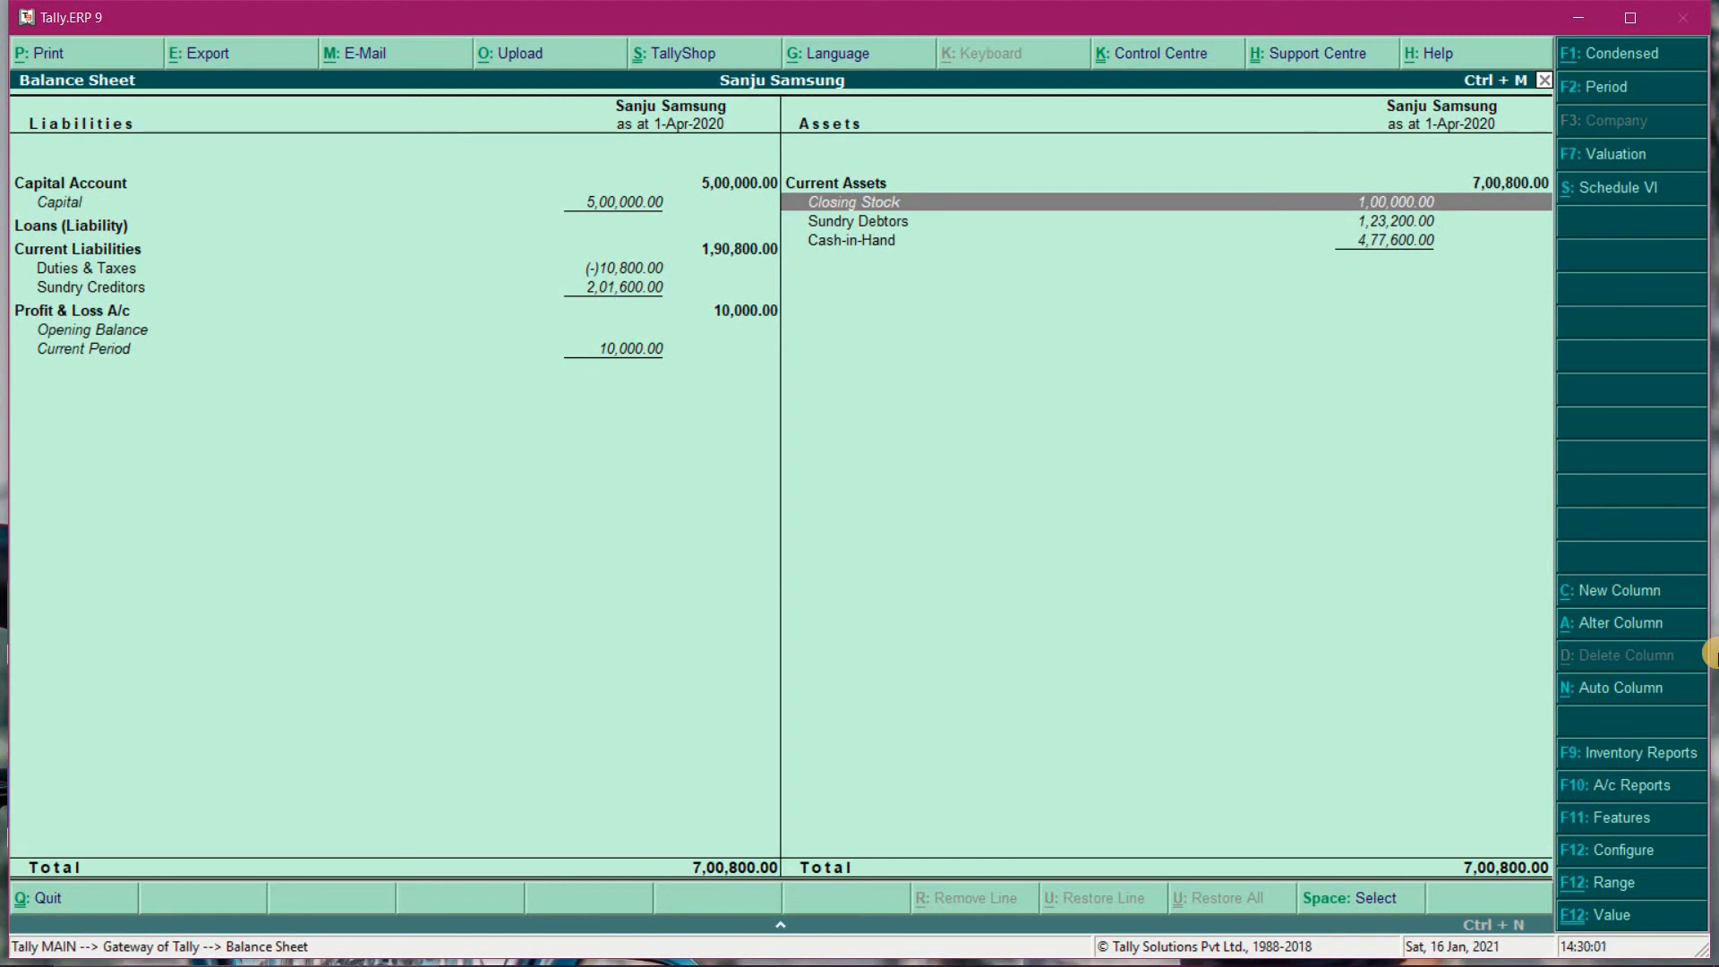
key(Escape)
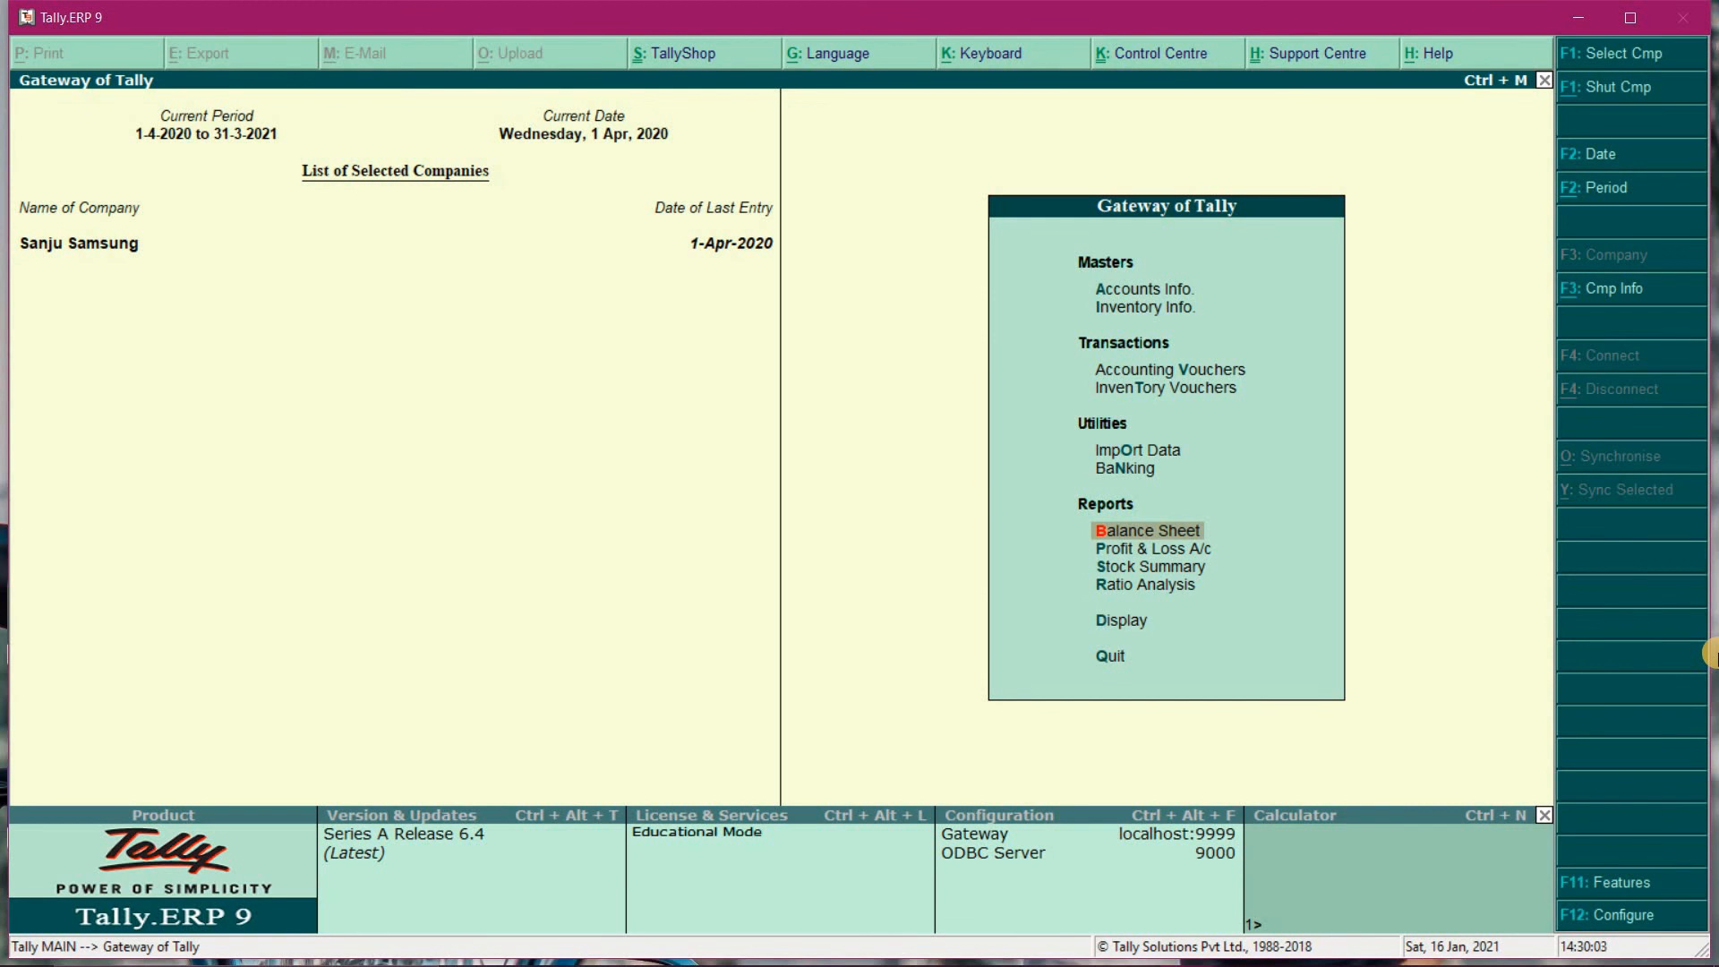
- Start a second sales voucher without a reference number and choose the Tripura customer's ledger as the party
key(Up)
key(Up)
key(Up)
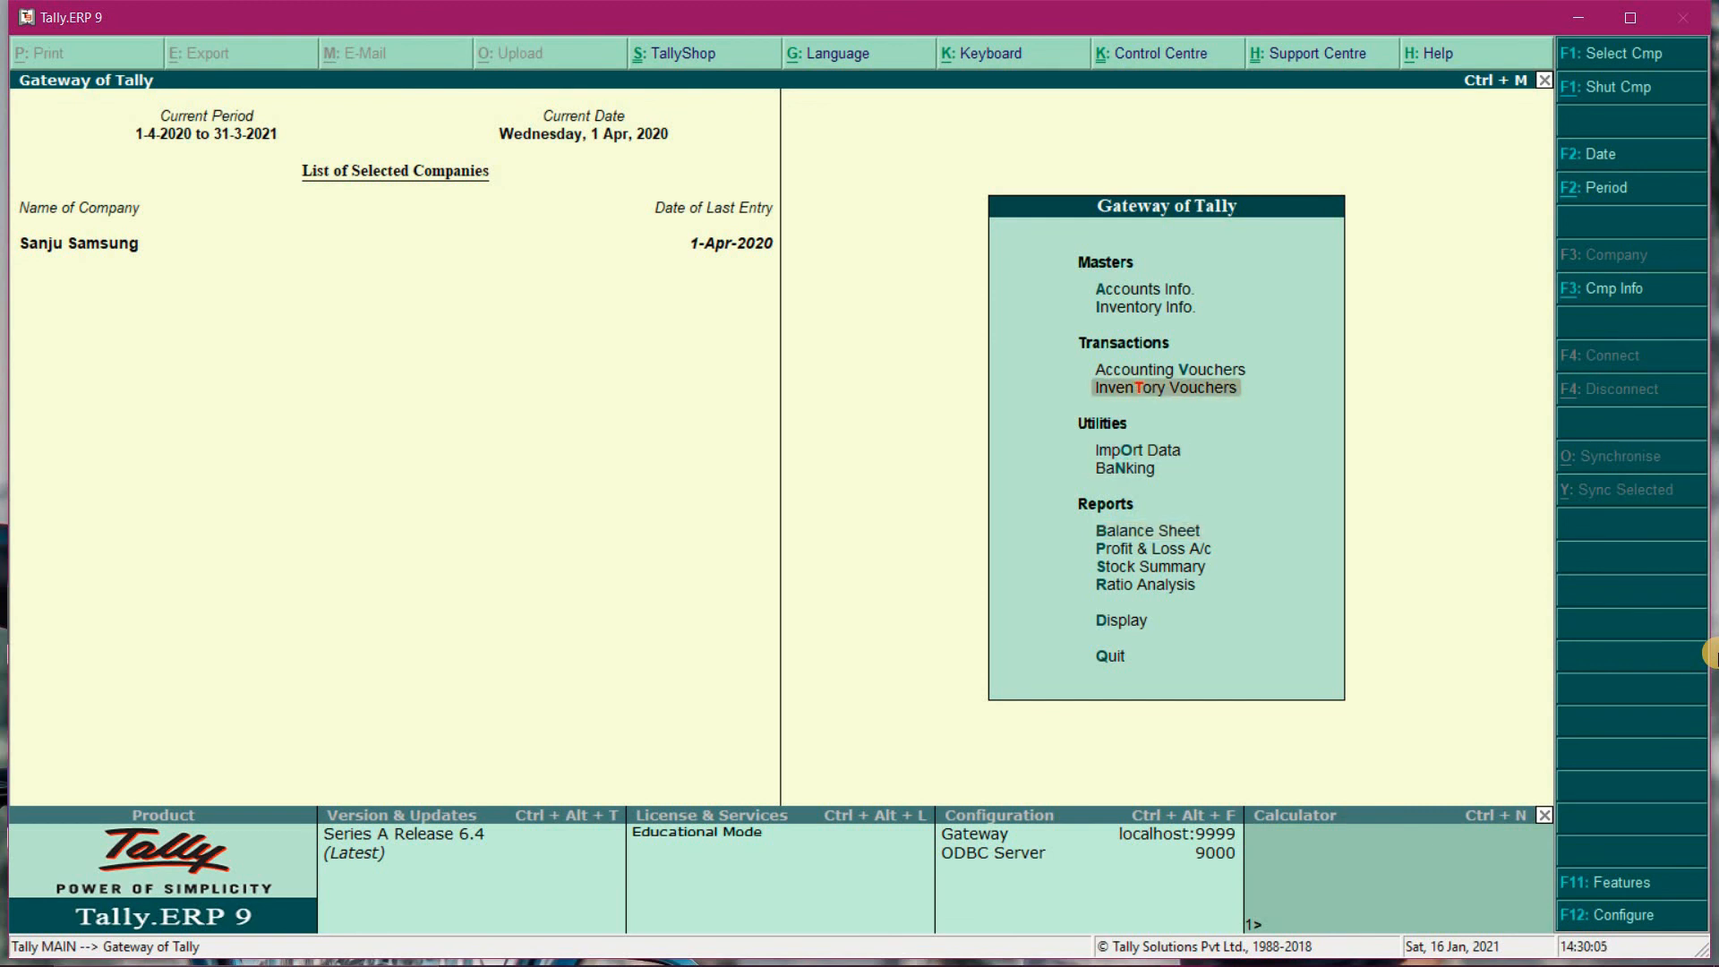
key(Up)
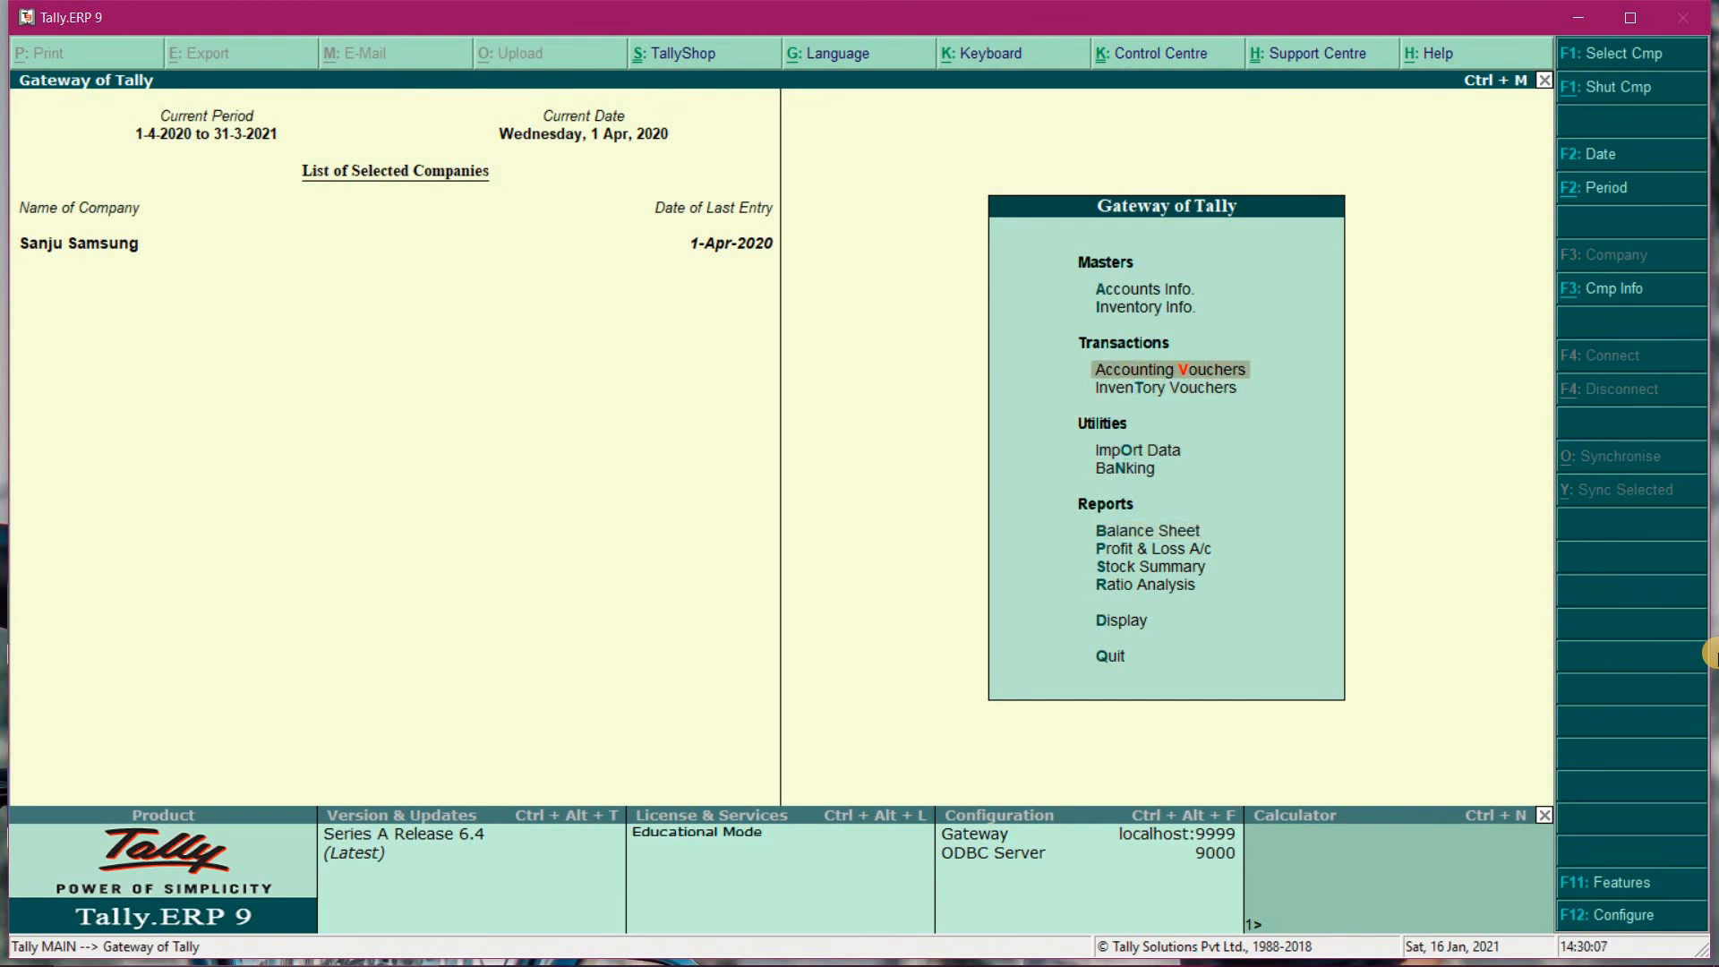
key(Return)
key(Return)
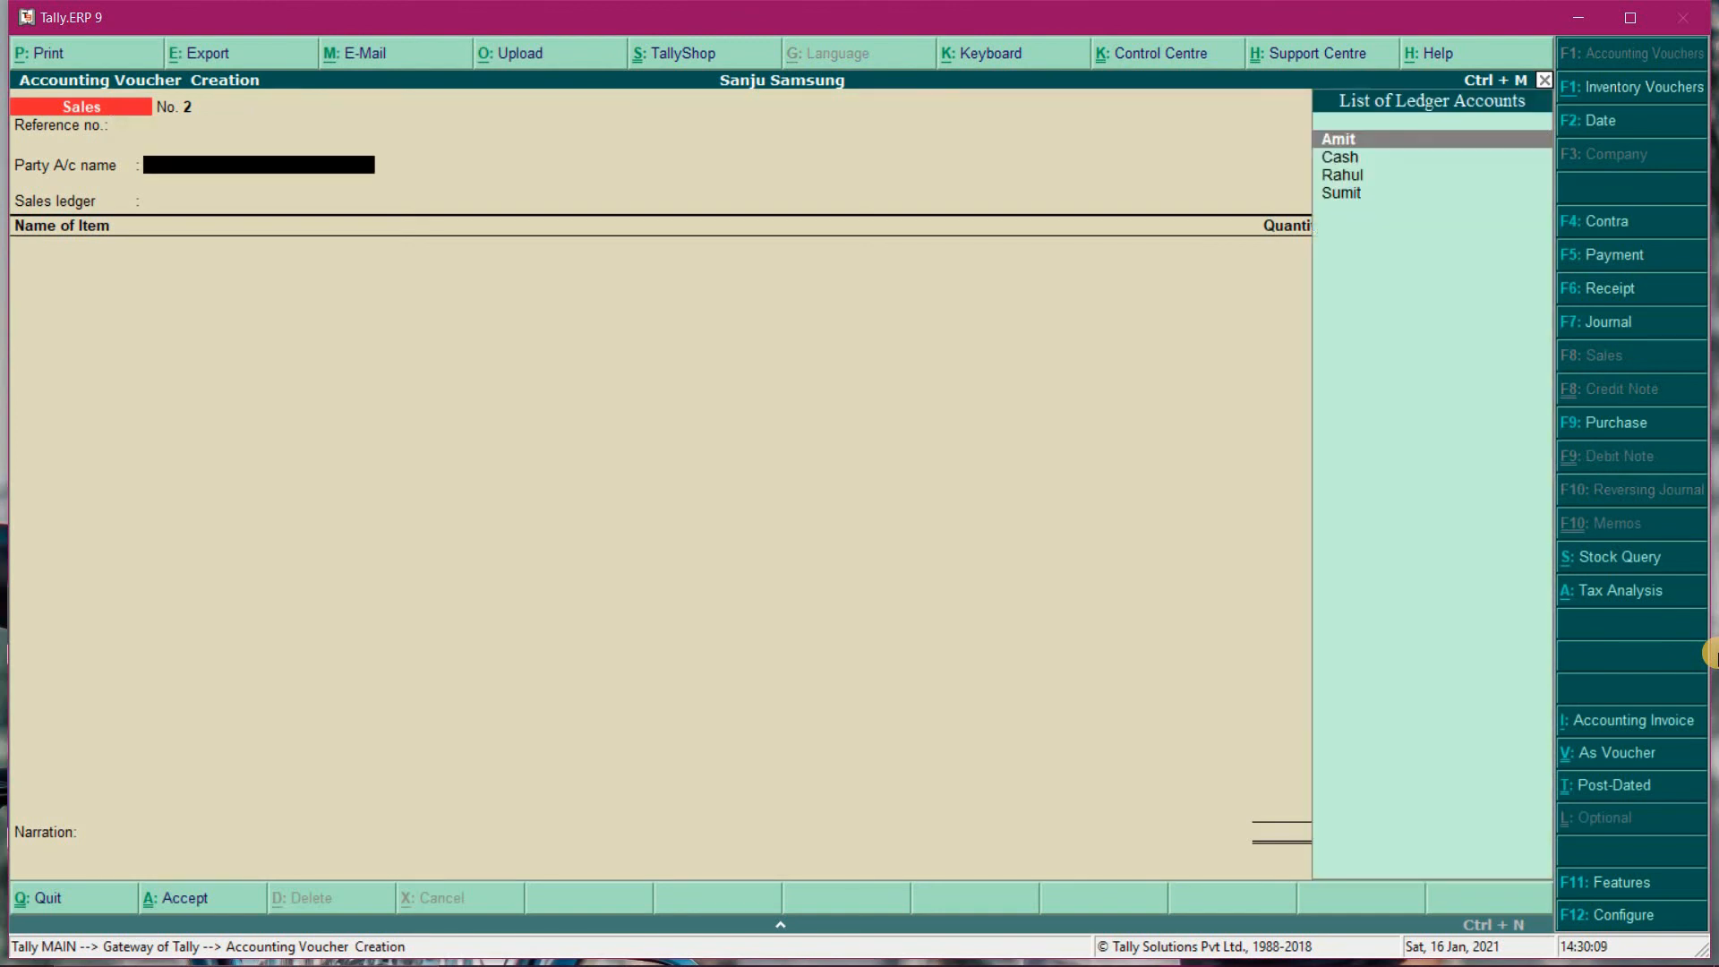
key(Down)
key(Down)
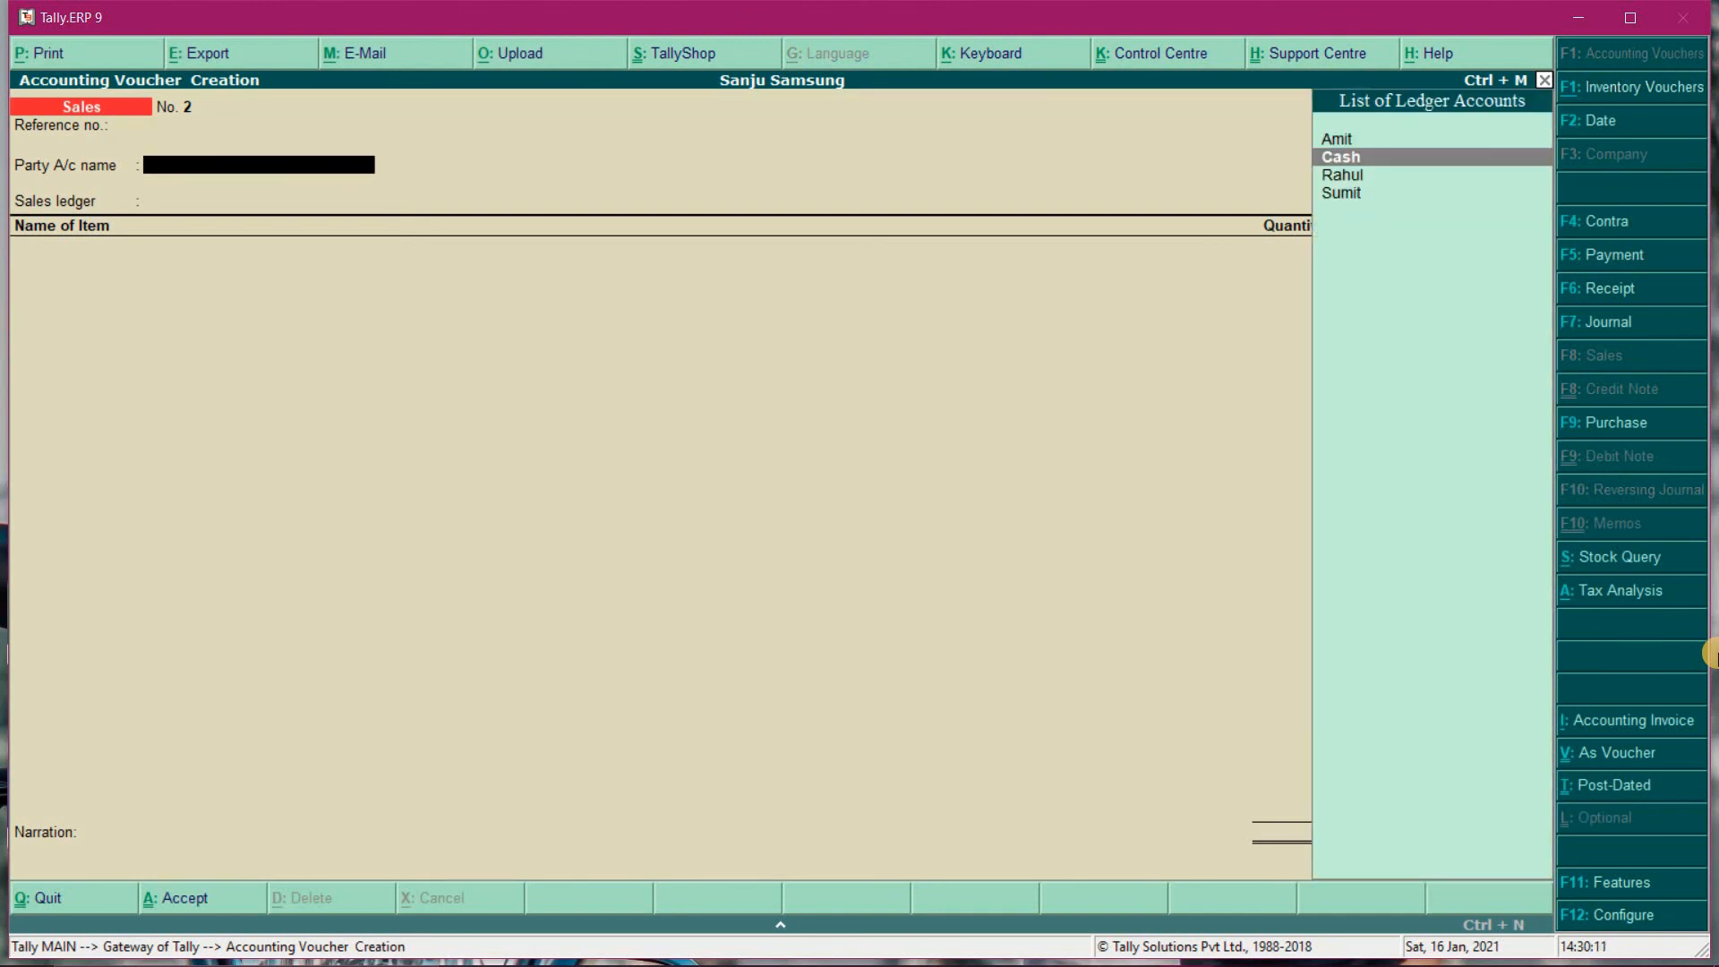
key(Return)
- Accept the Tripura customer as the party and leave the despatch and order details of the second sales voucher blank
key(Return)
key(Return)
key(Return)
key(Return)
key(Return)
key(Return)
key(Return)
key(Return)
key(Return)
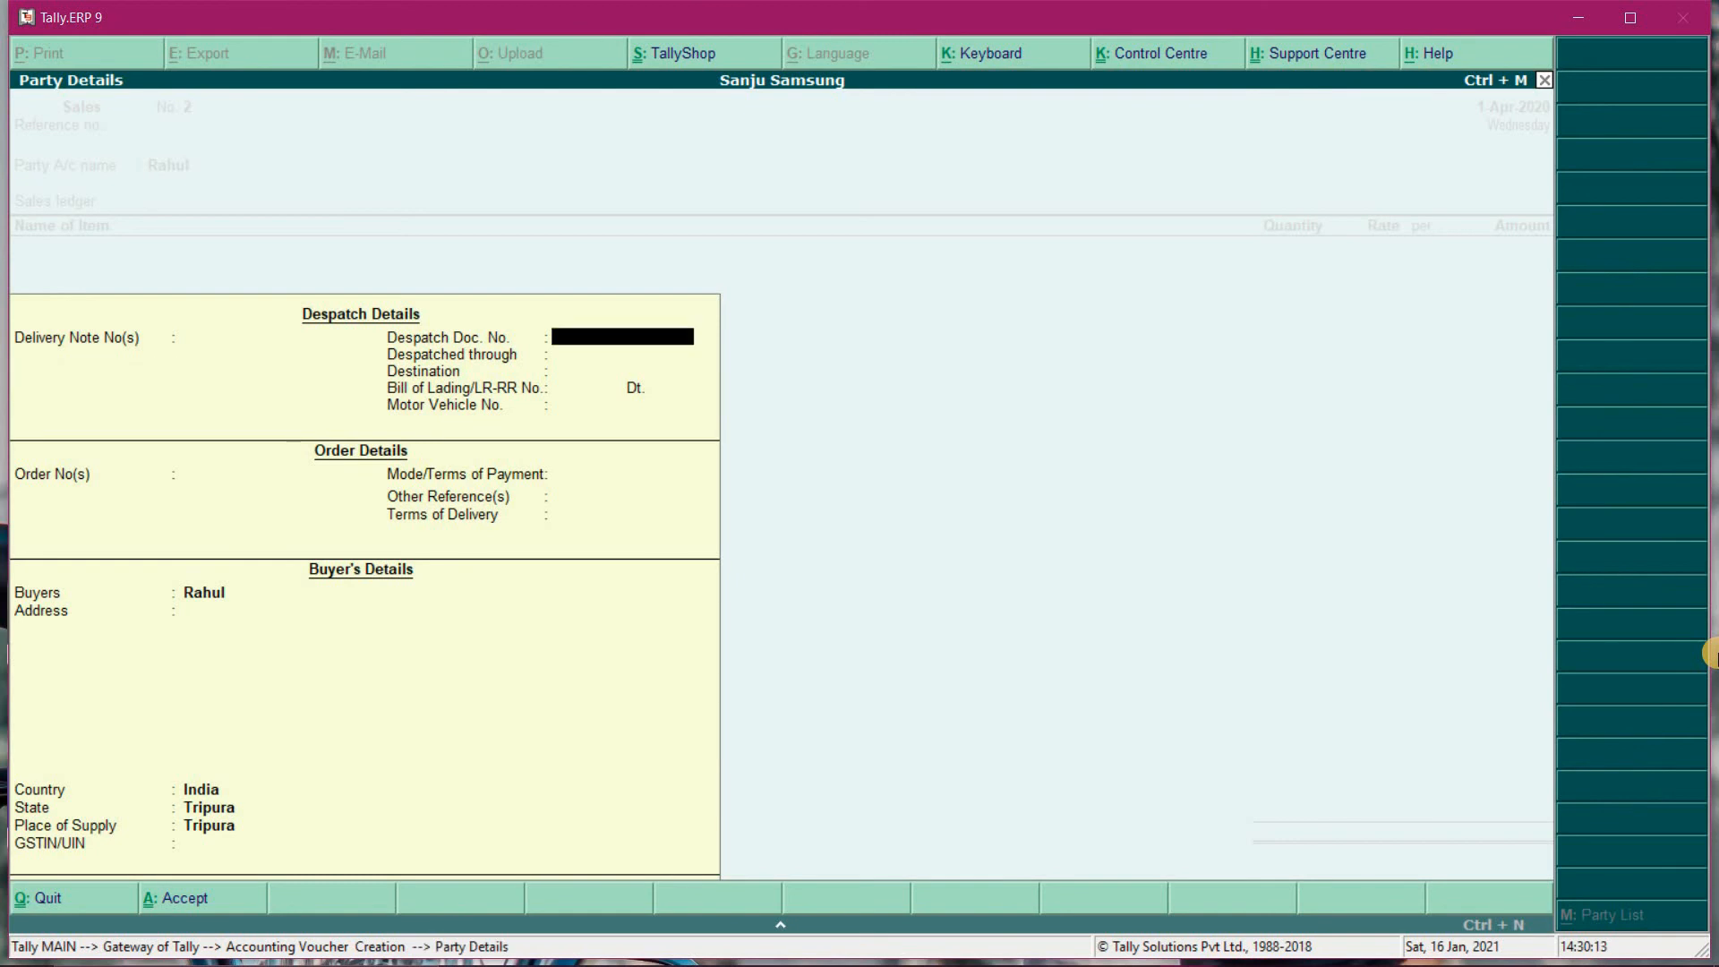
key(Return)
key(Return)
key(Return)
key(Return)
key(Return)
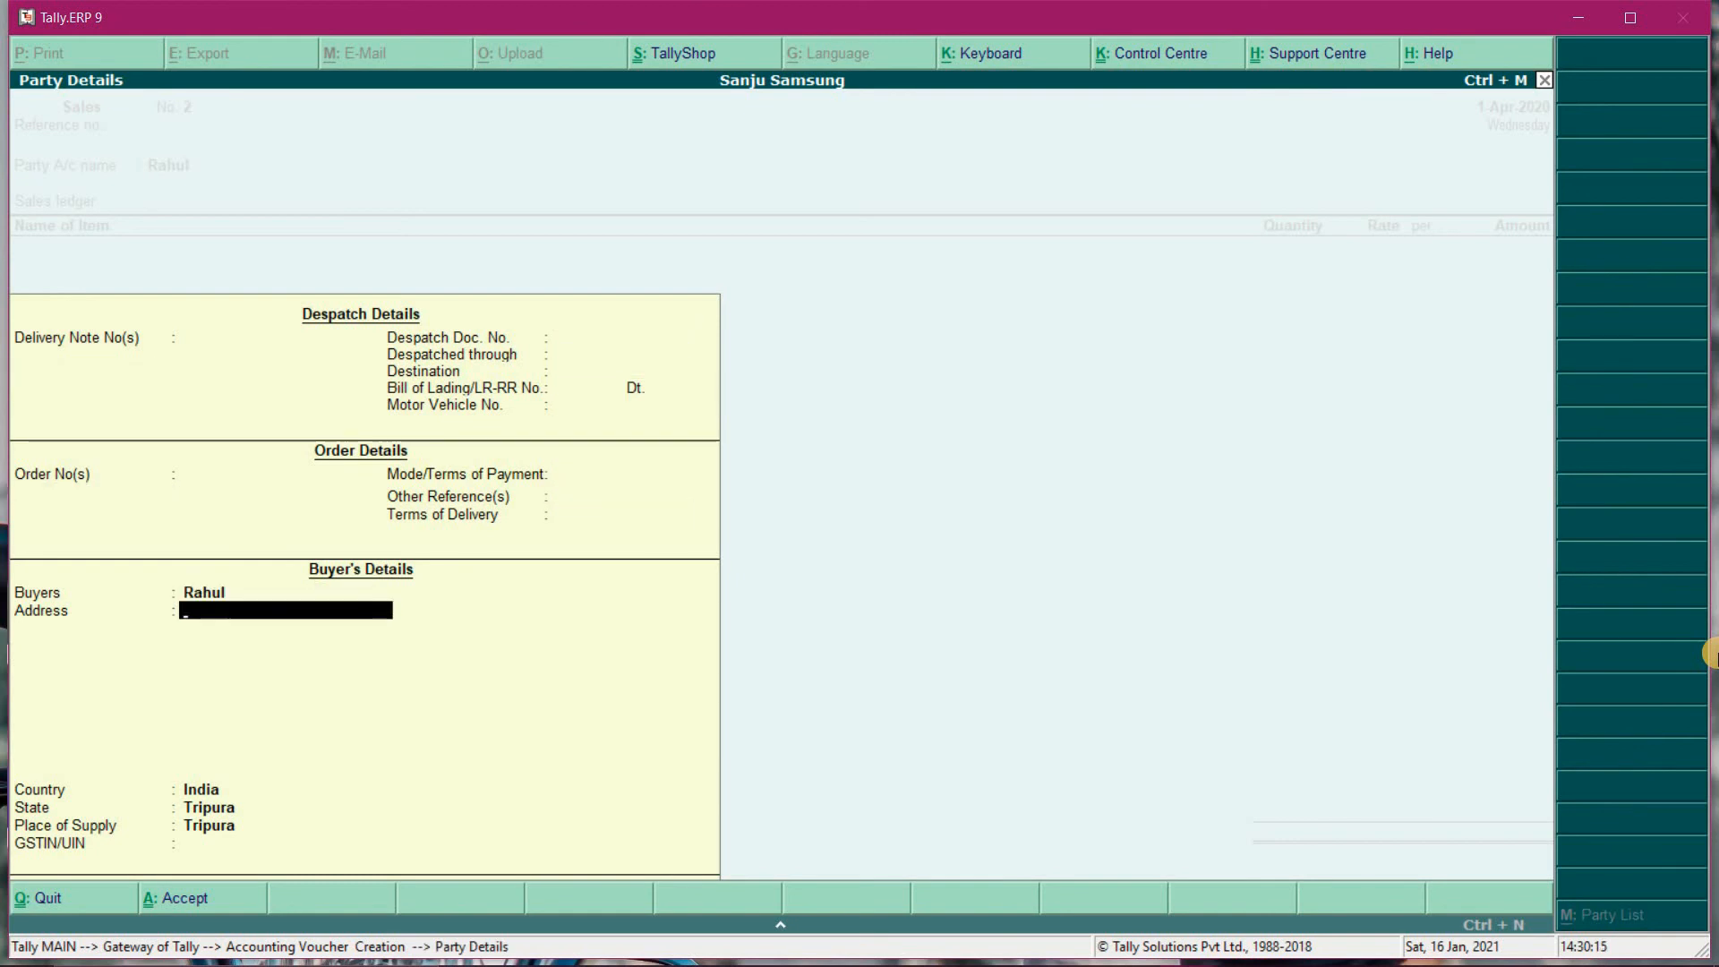
- Keep the buyer's details as prefilled and choose Sales as the sales ledger
key(Return)
key(Return)
key(Return)
key(Return)
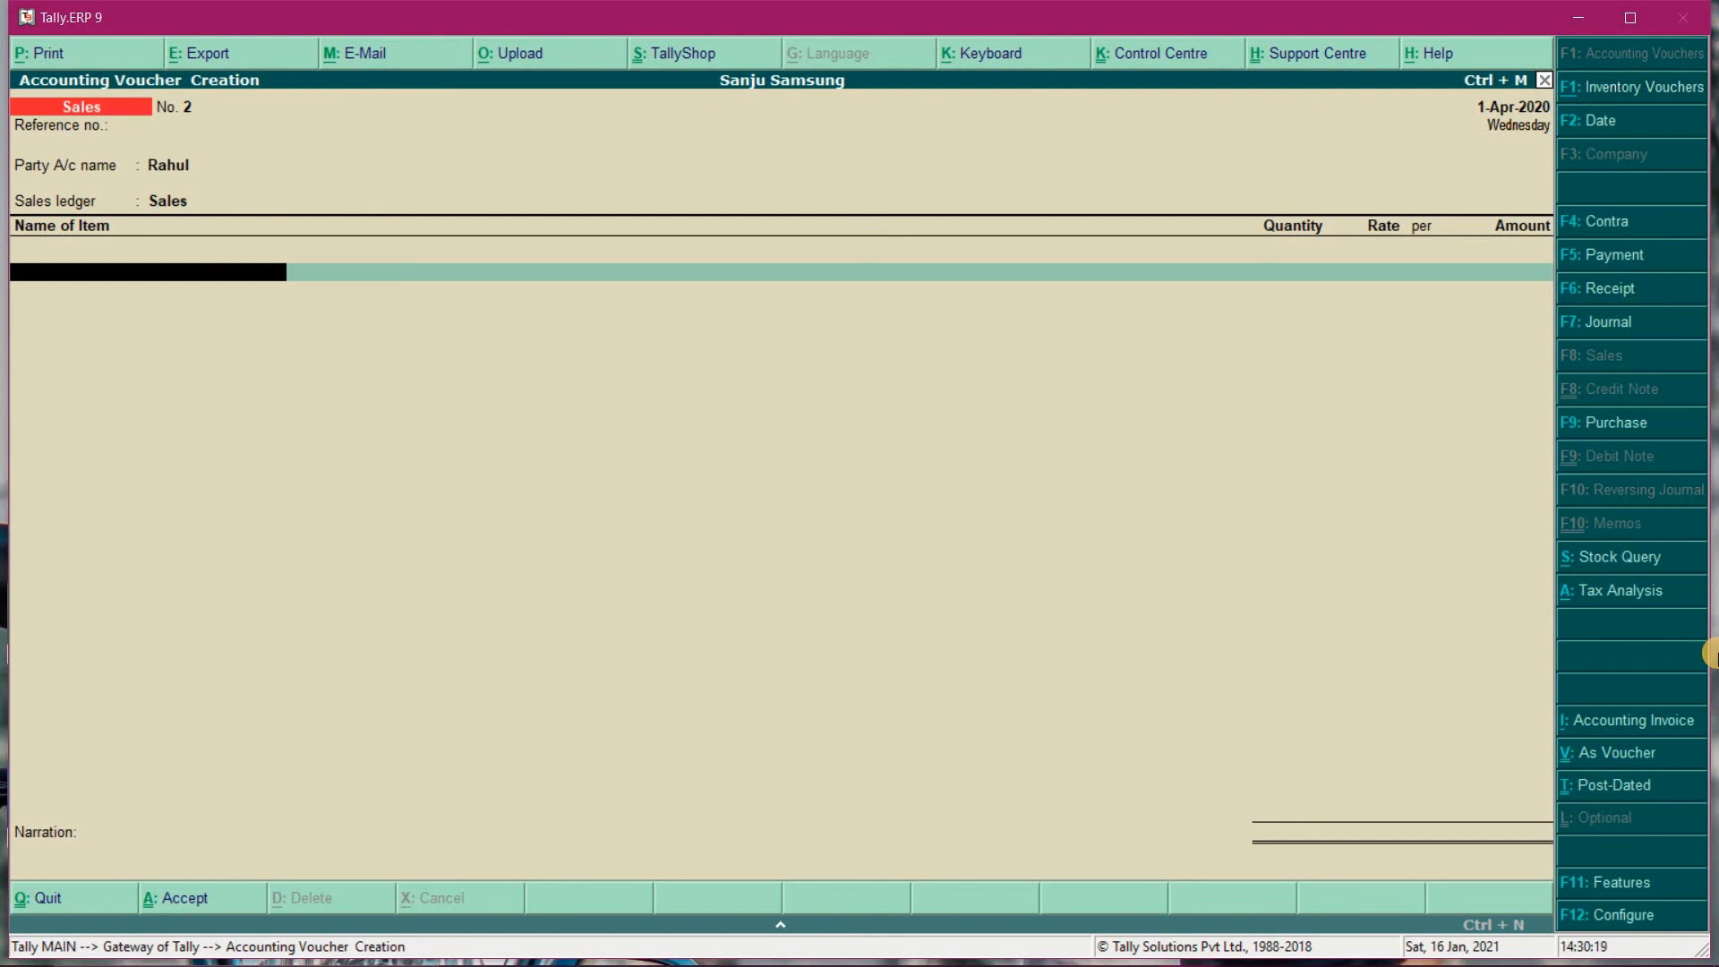
- Add the stock item Realme 7 to the sales voucher with a quantity of 5 pc at 13,000 per piece
text(R)
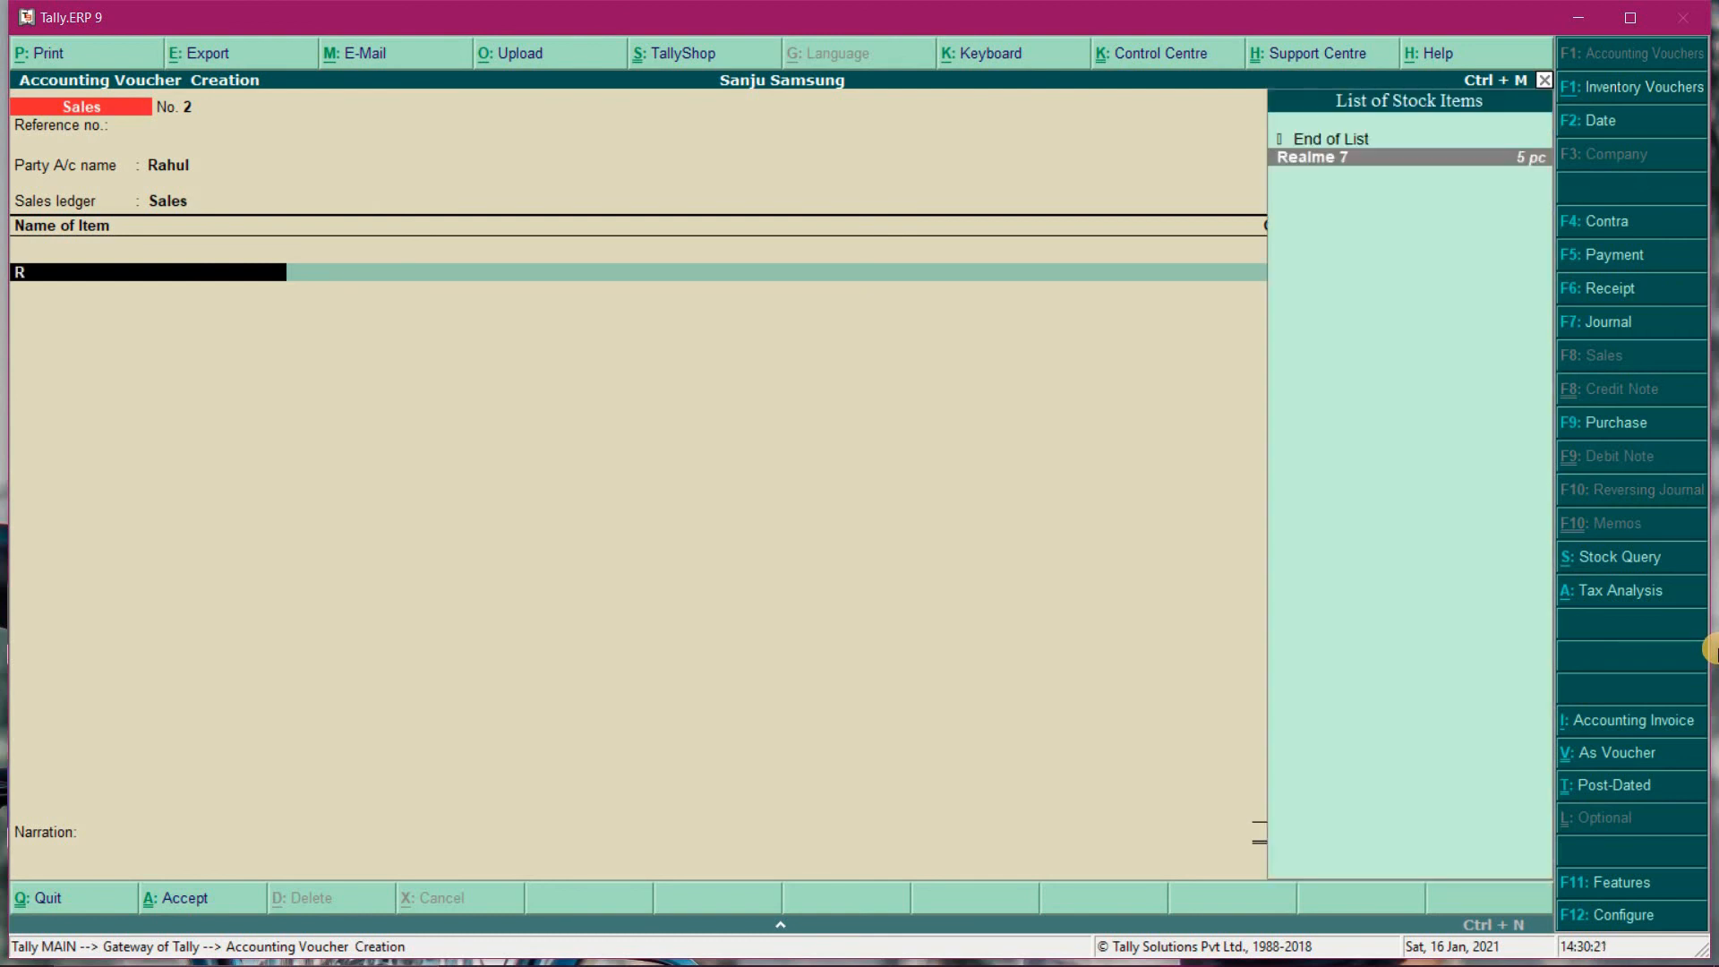
key(Return)
text(5)
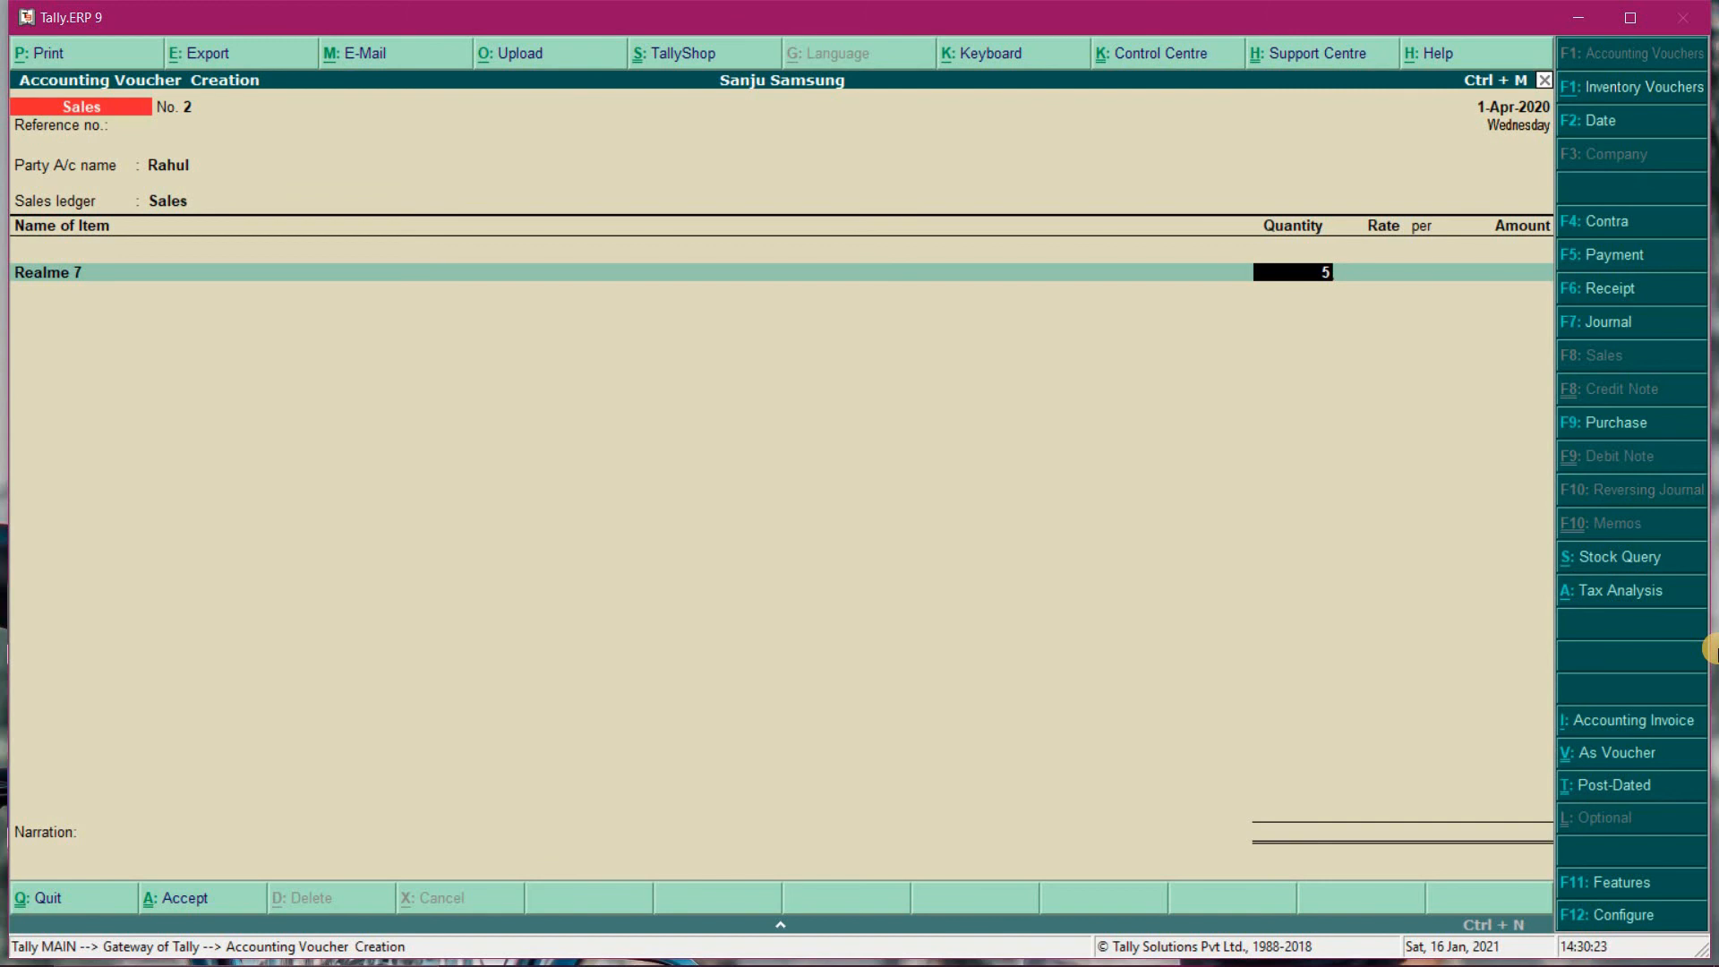
key(Return)
key(Return)
key(Return)
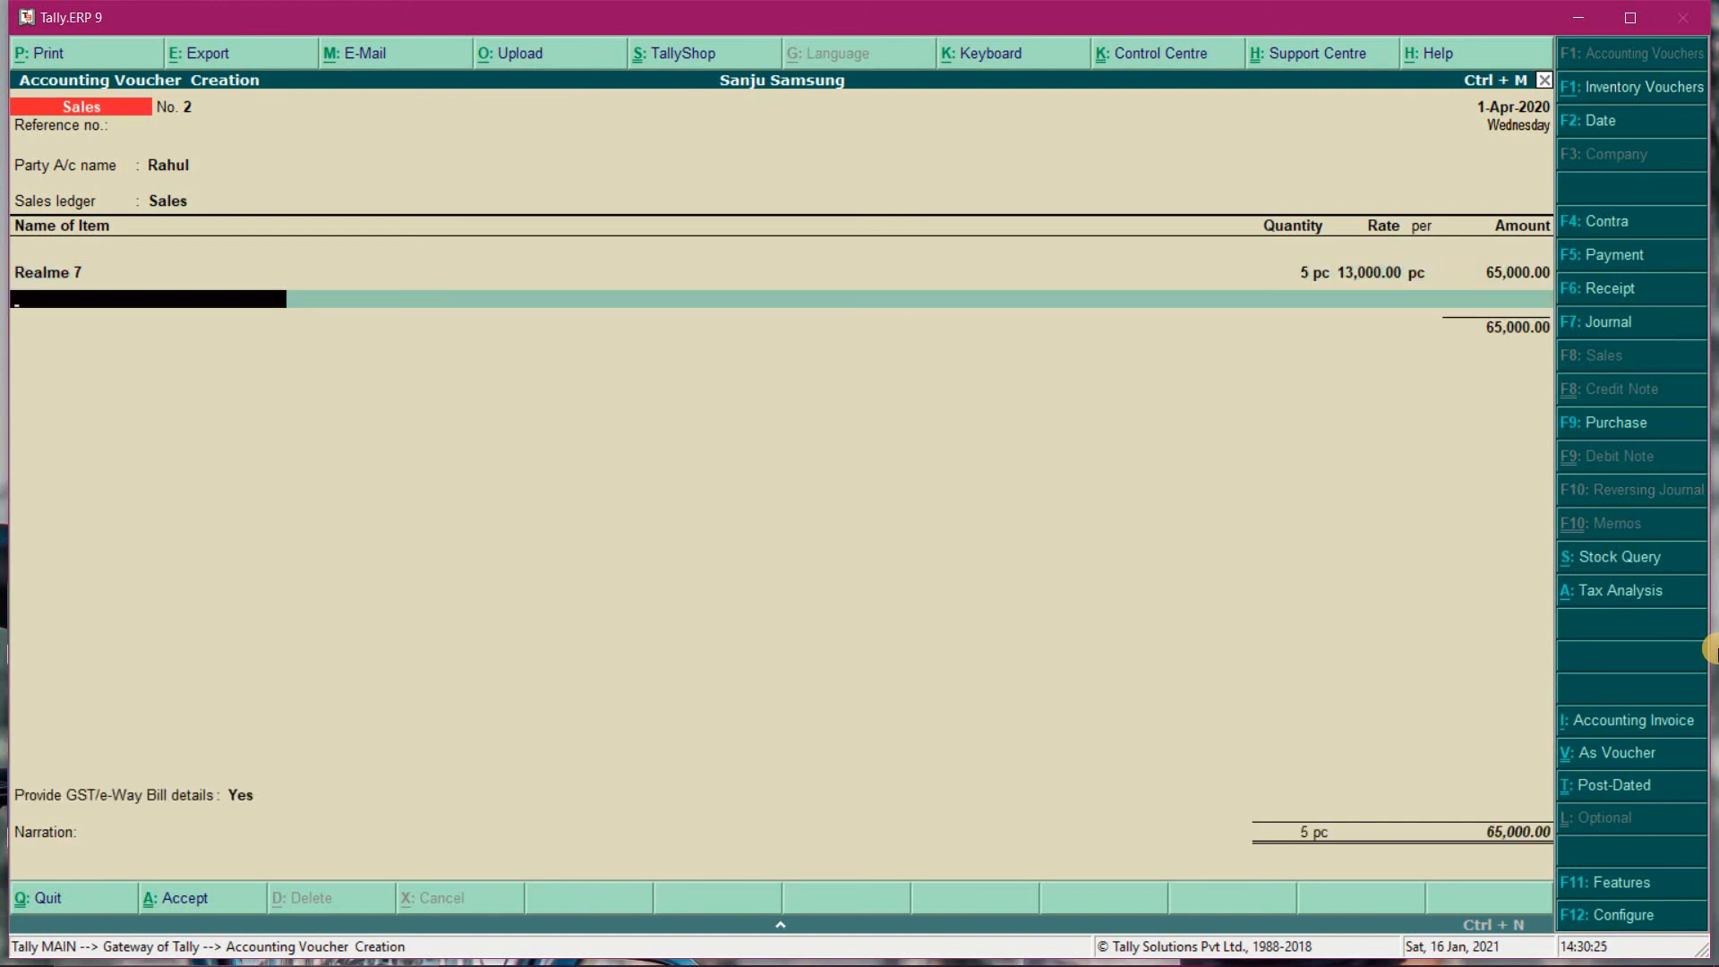
- Add the stock item Samsung to the sales voucher with a quantity of 5 pc at 9,000 per piece
text(S)
key(Return)
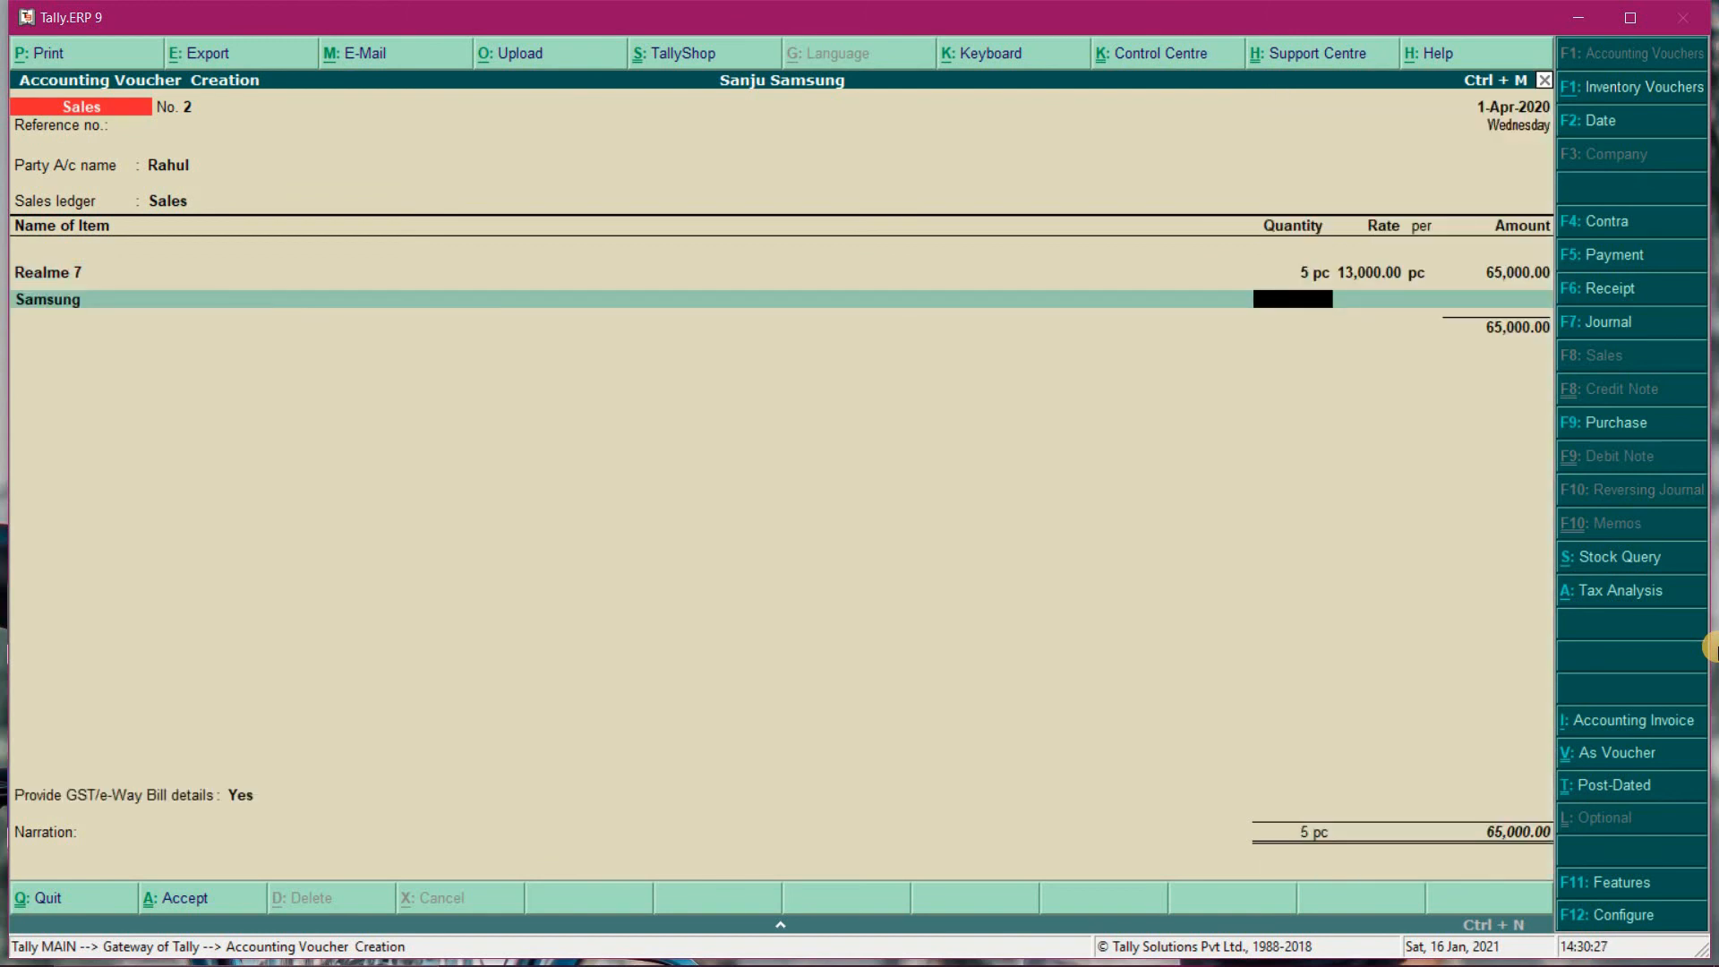
text(5)
key(Return)
key(Return)
key(Return)
key(Return)
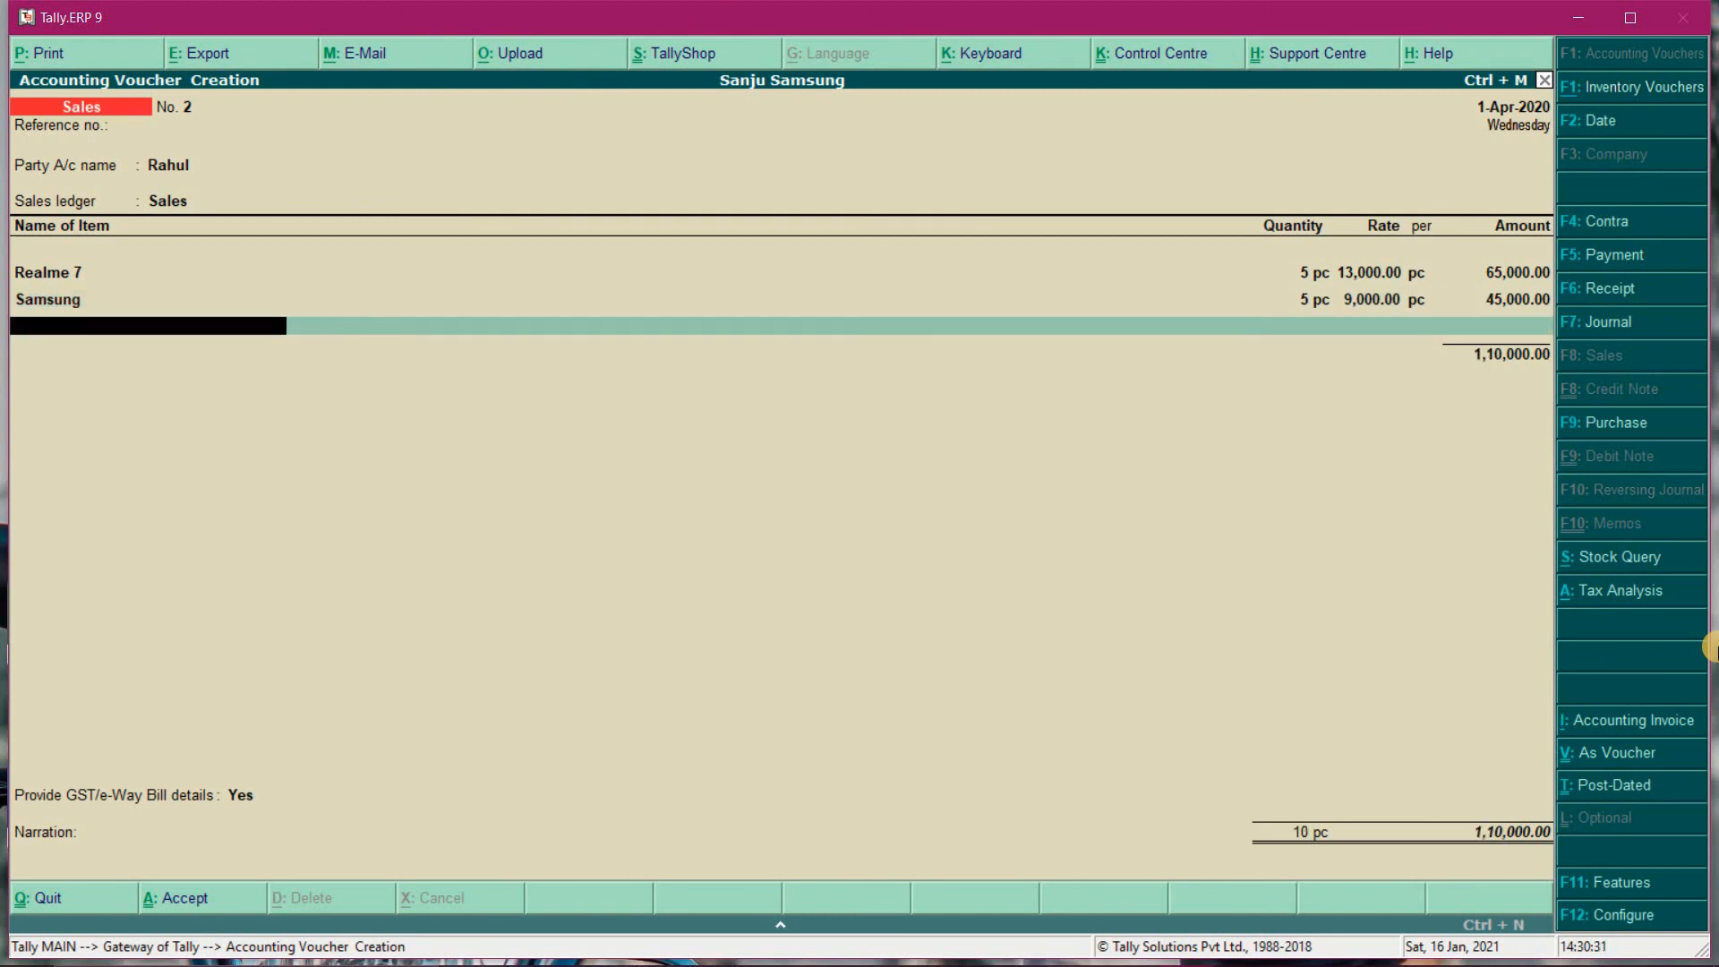
- End the item list and add the IGST ledger below the items with its calculated amount
key(Return)
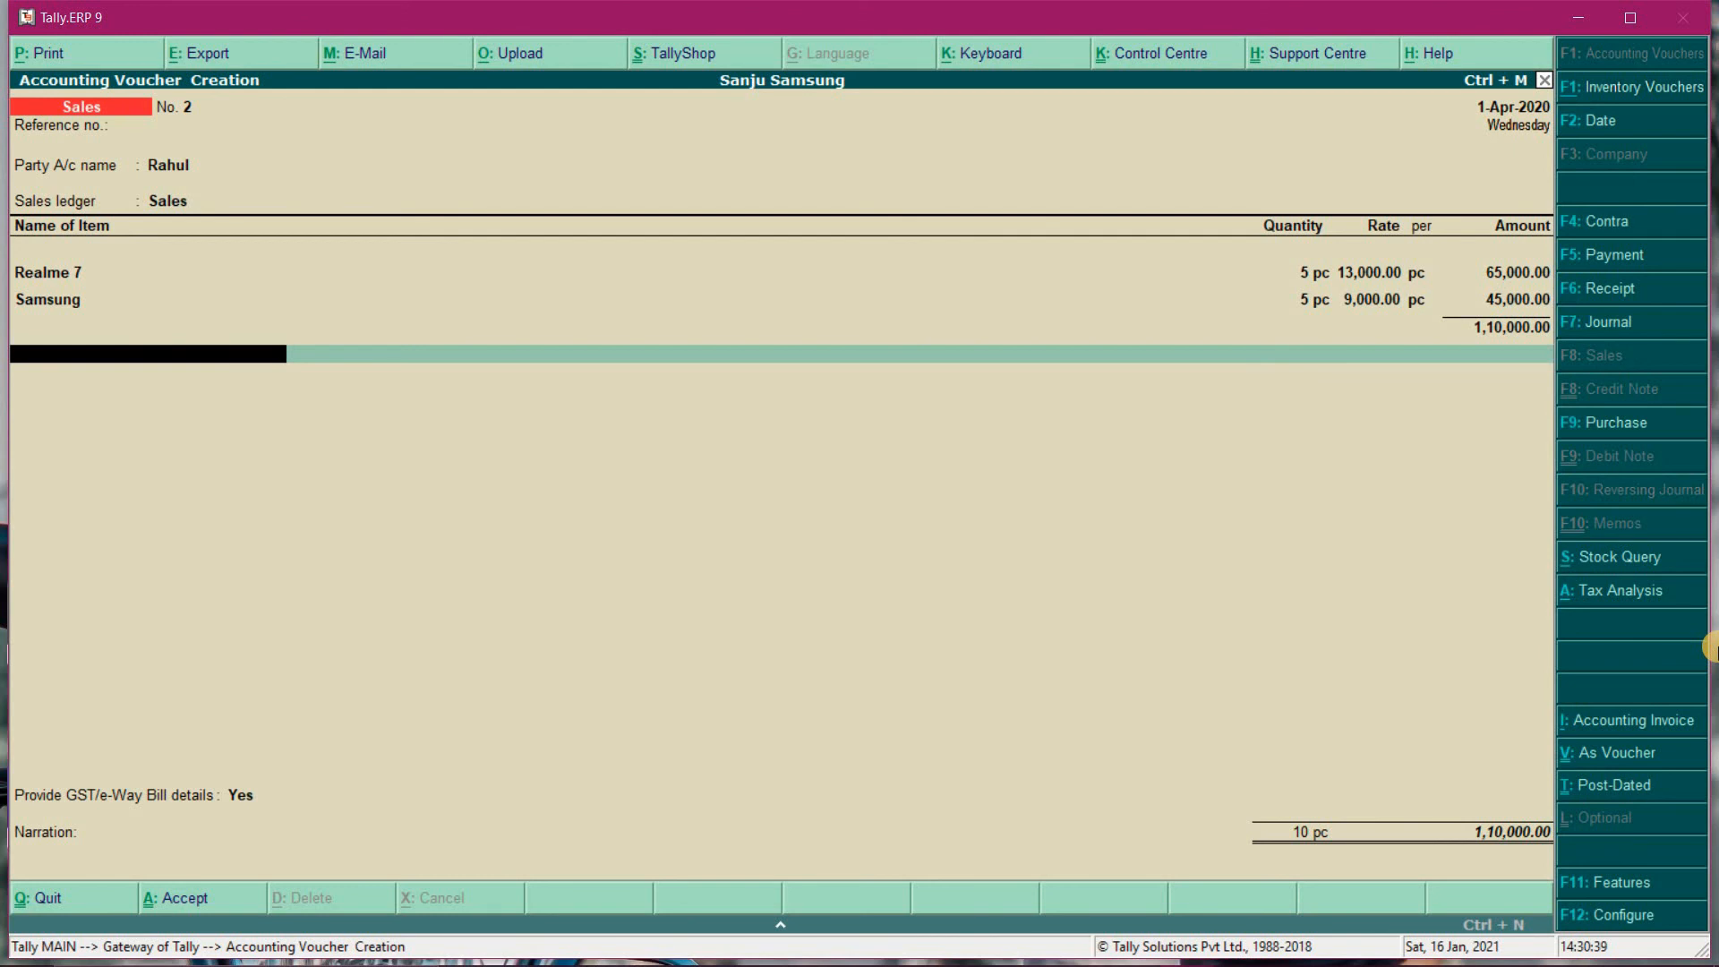
text(I)
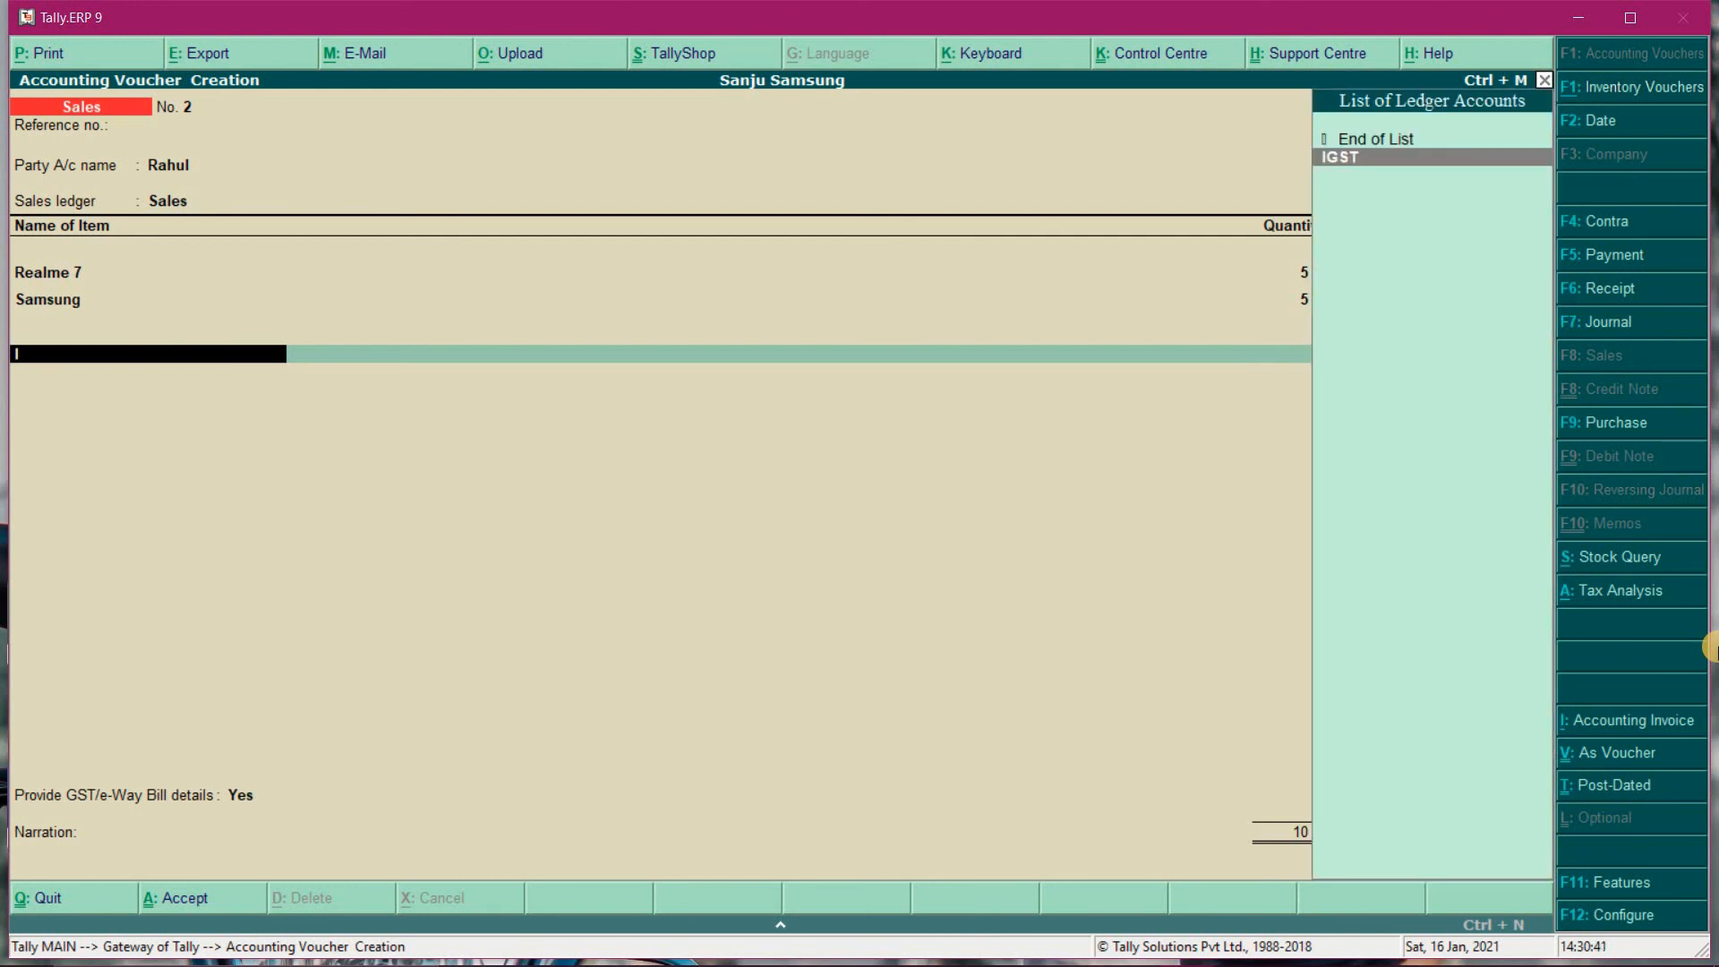
key(Return)
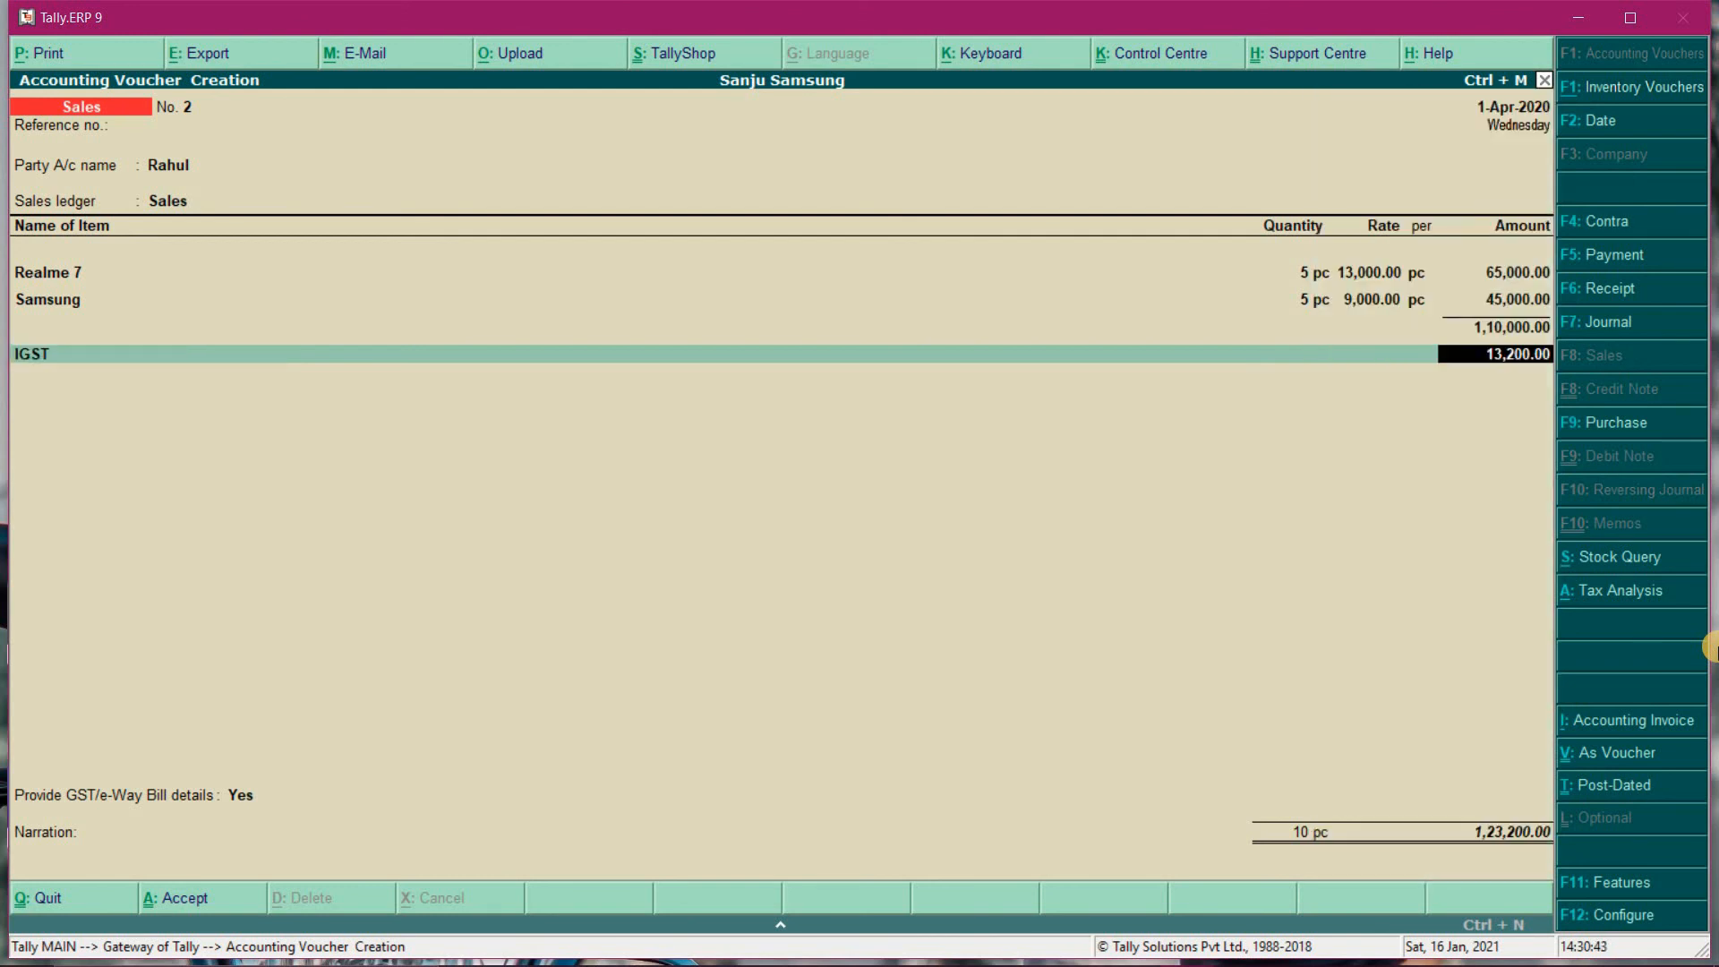
key(Return)
key(Return)
- Keep the e-Way Bill's transporter and consignor details at their defaults for the interstate sale
key(Return)
key(Return)
key(Return)
key(Return)
key(Return)
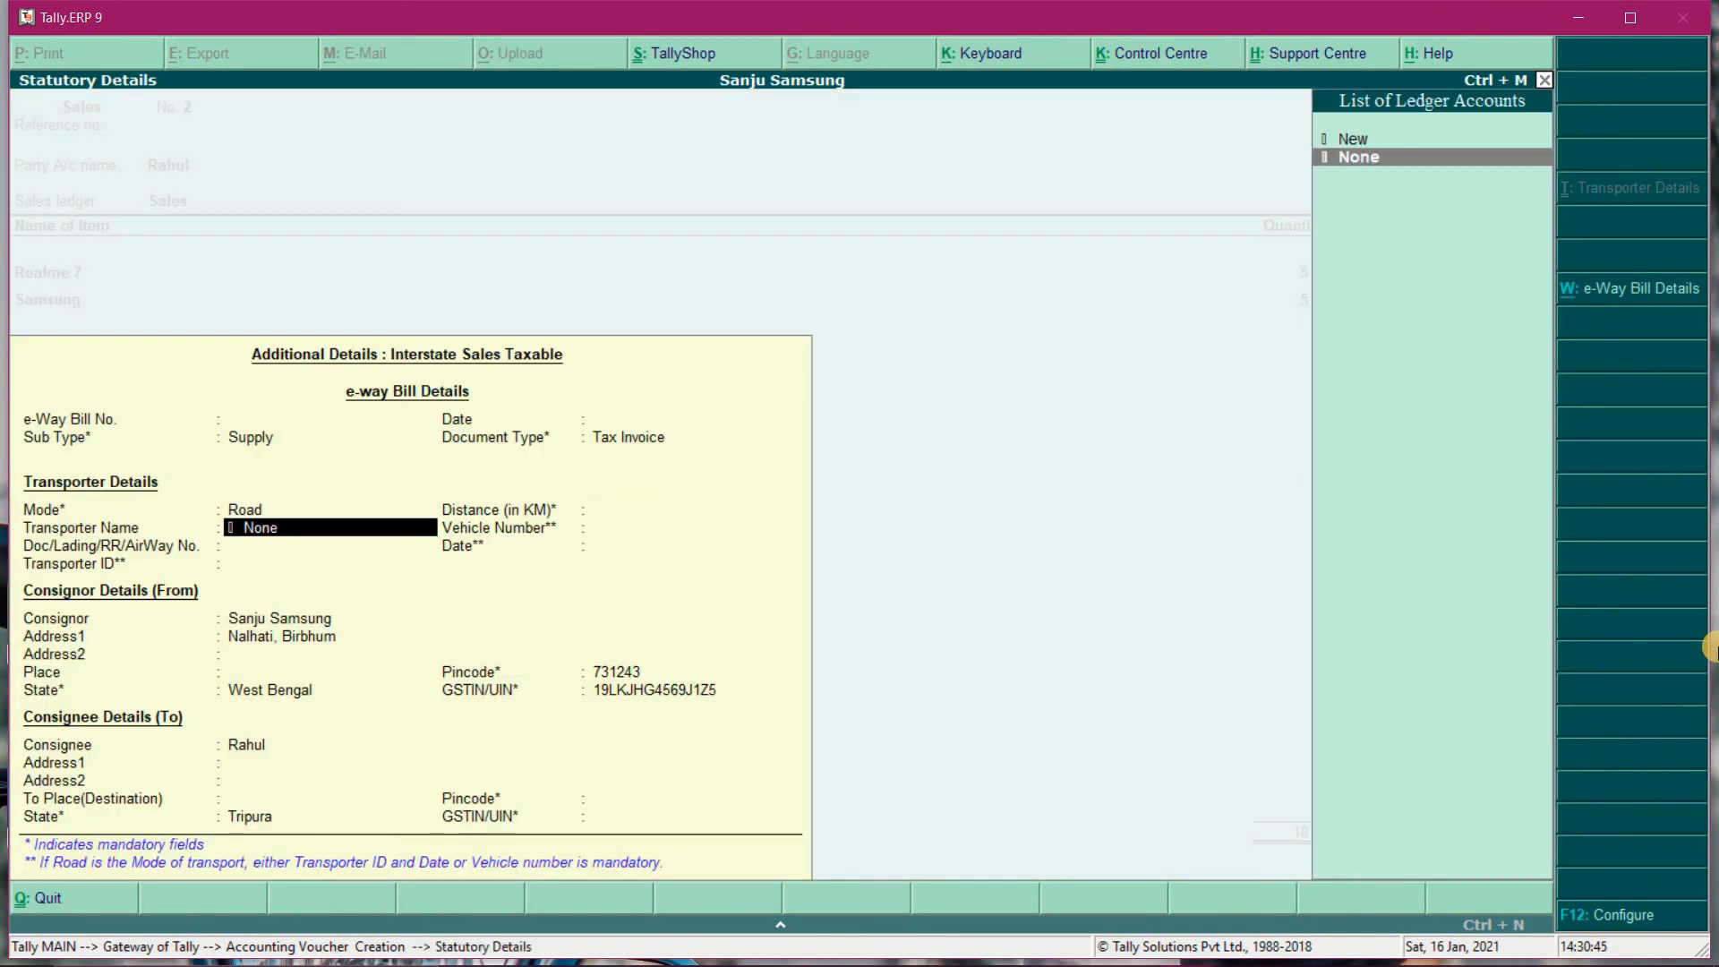
key(Return)
key(Return)
key(Return)
key(Return)
key(Return)
key(Return)
key(Return)
key(Return)
key(Return)
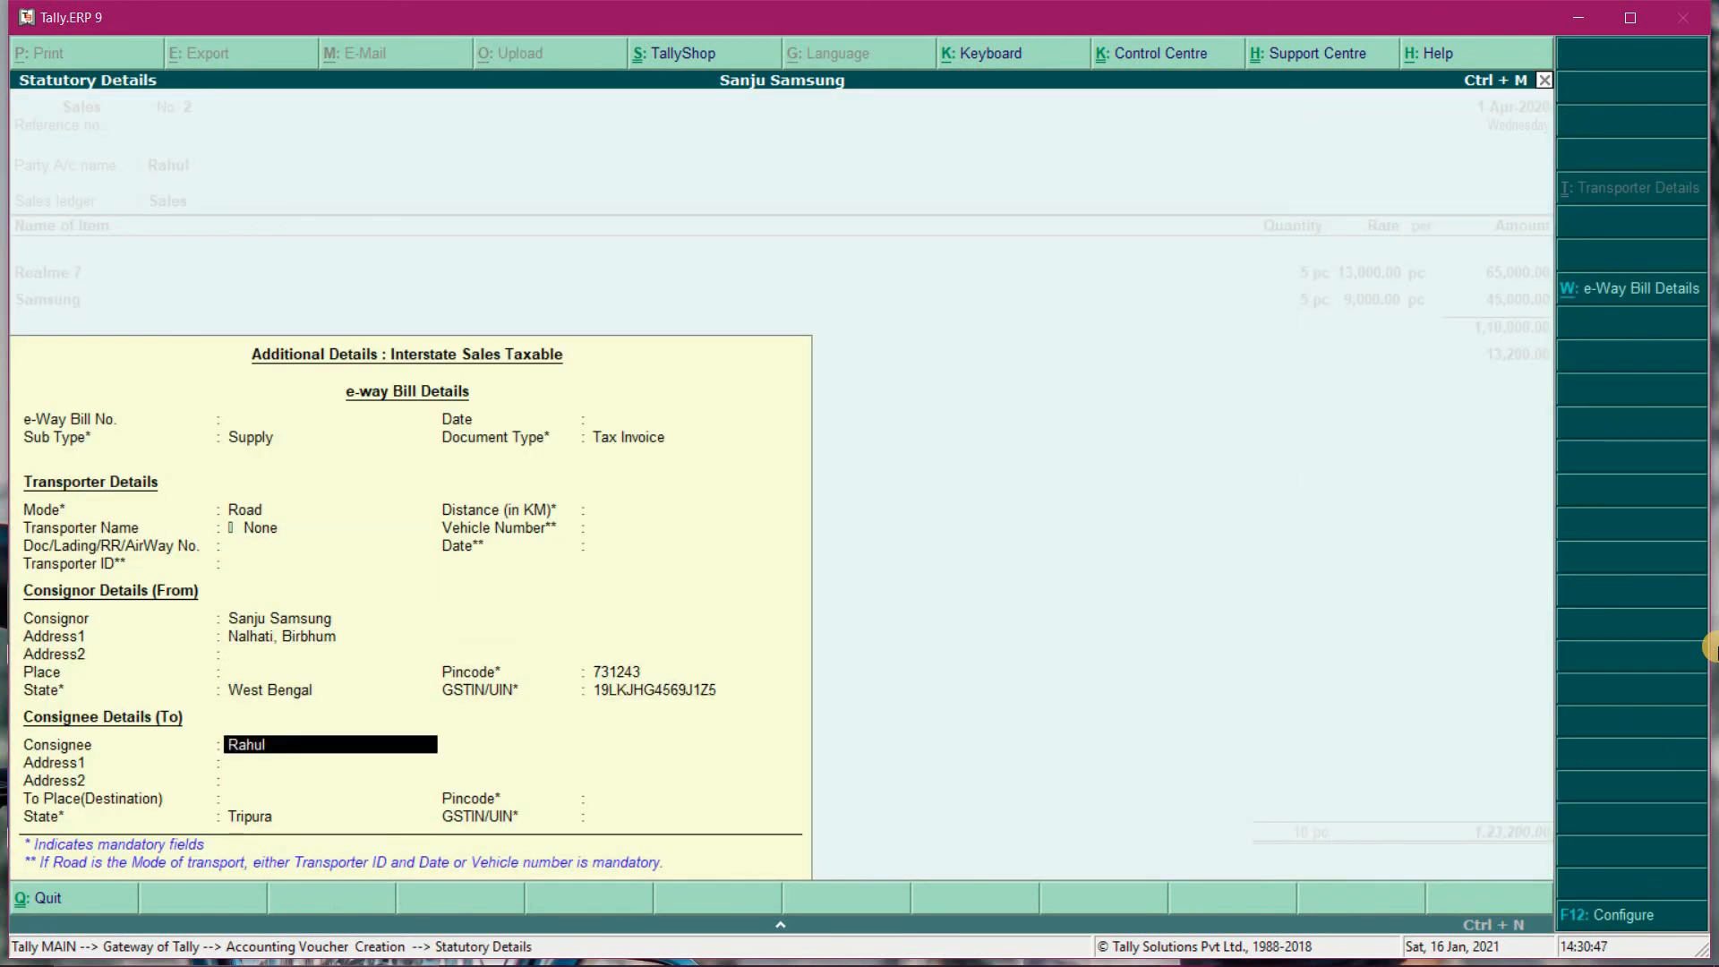
- Accept the e-Way Bill's consignee details unchanged and save the second sales voucher without a narration
key(Return)
key(Return)
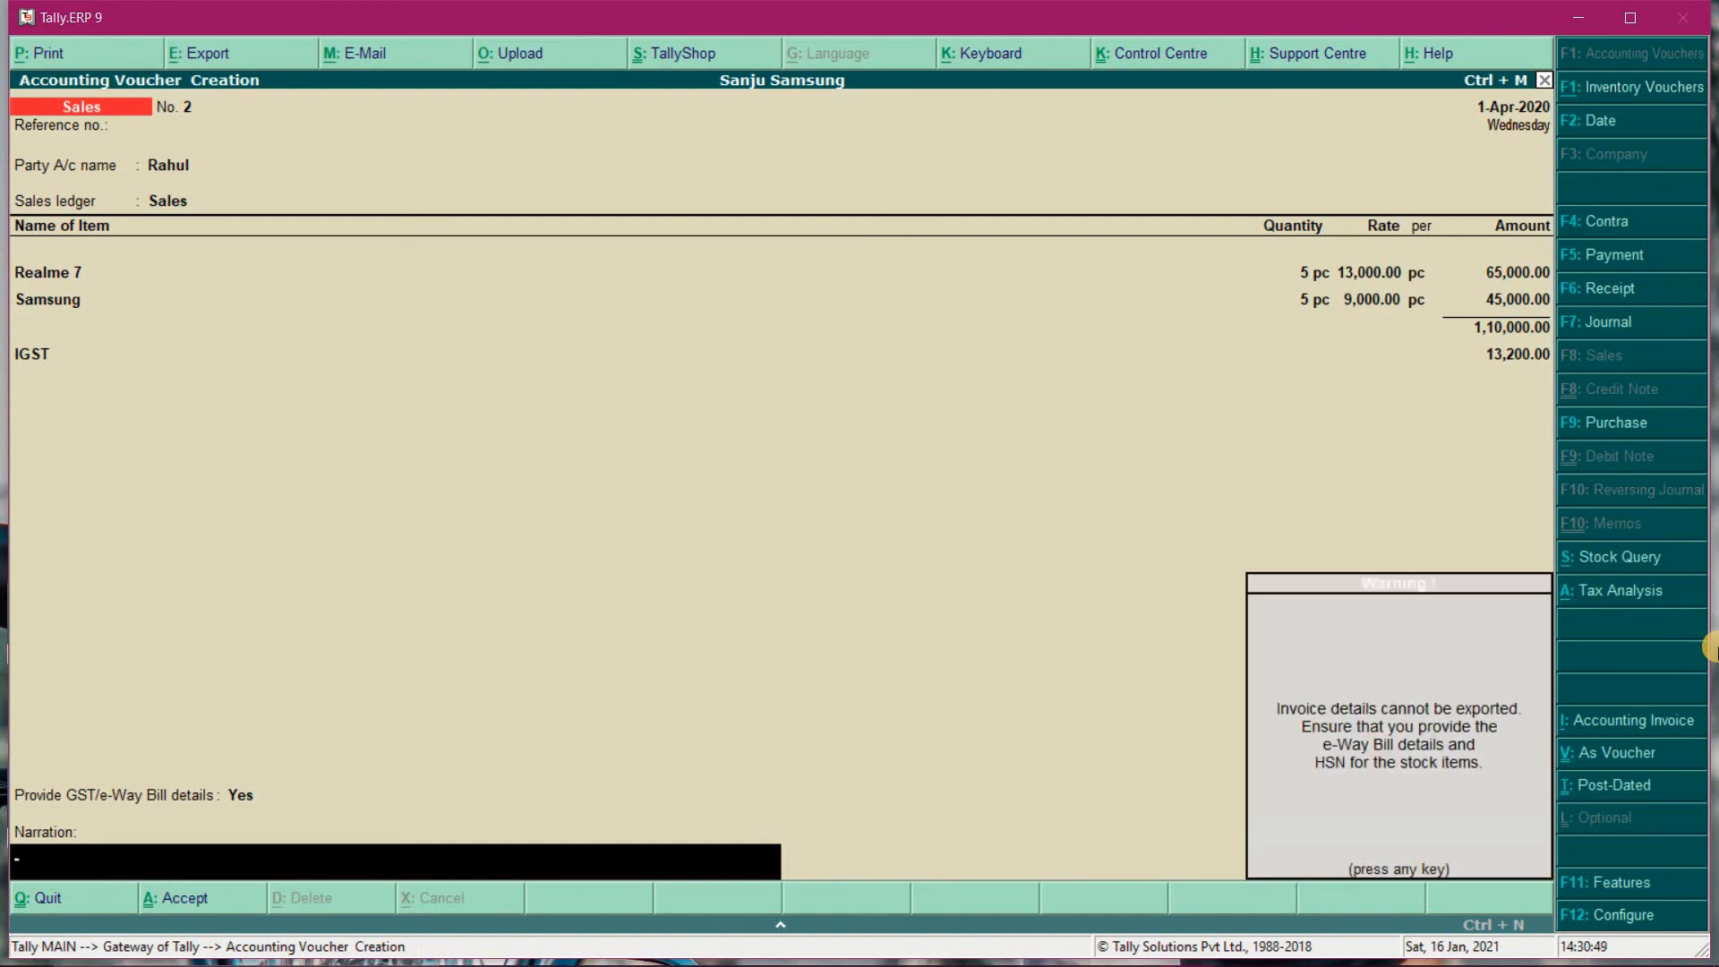
key(Return)
key(Return)
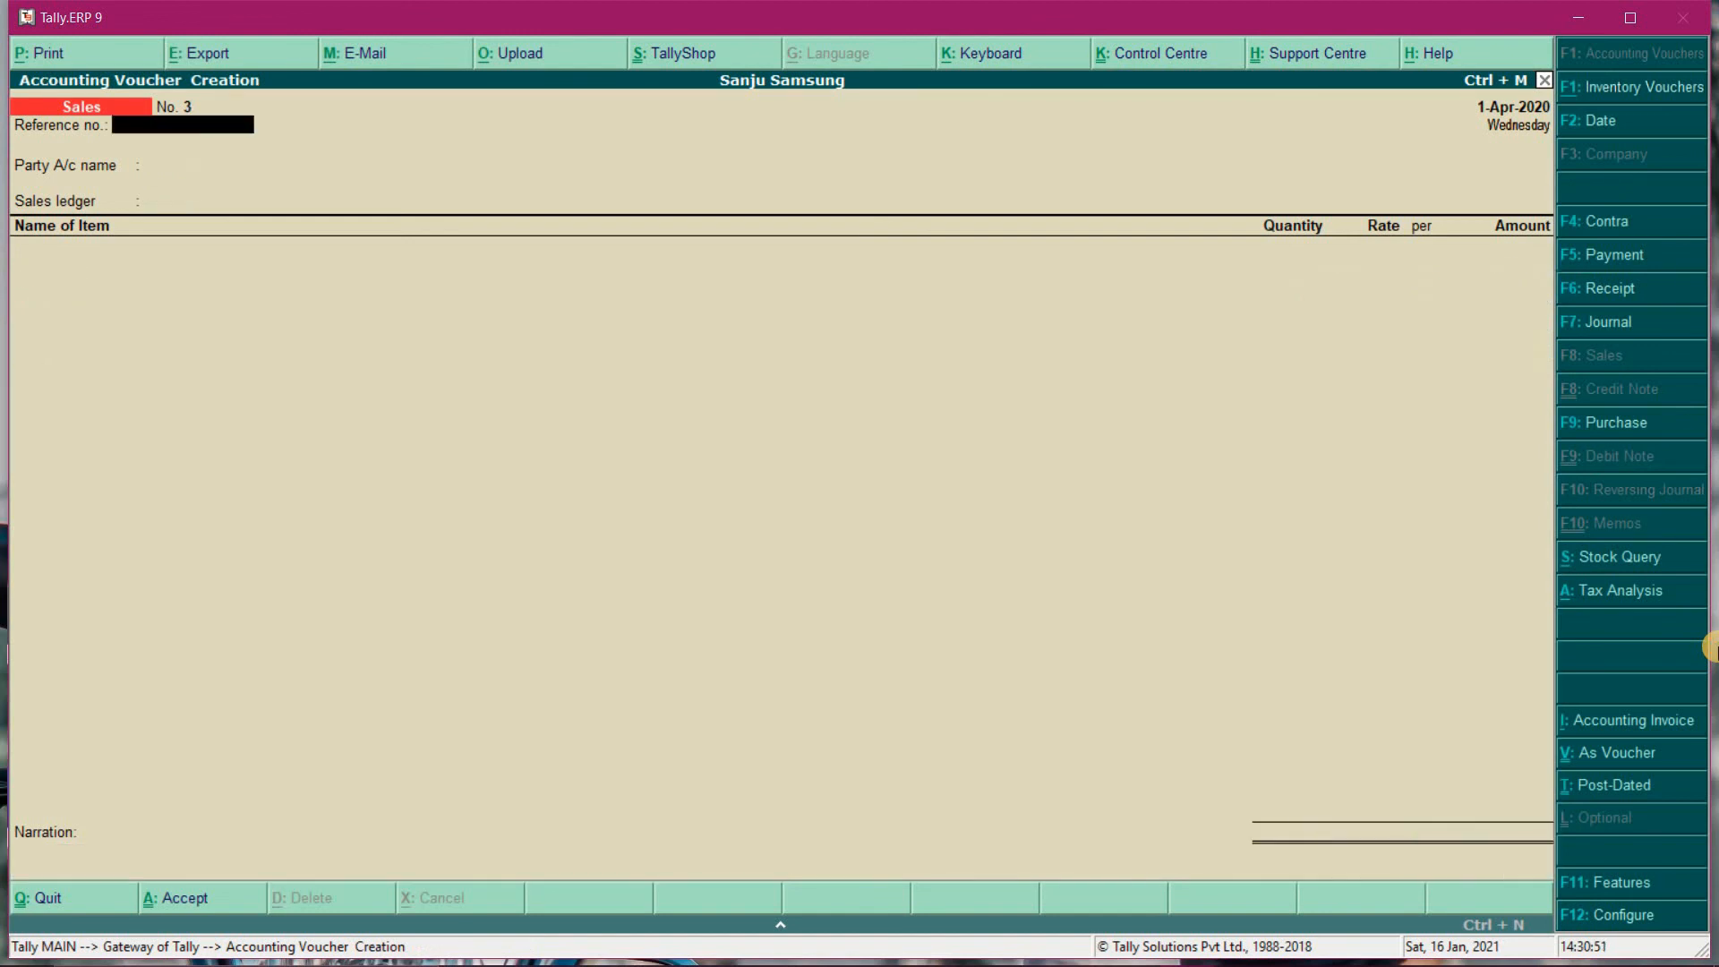
- Leave sales voucher entry and reopen the Balance Sheet in its detailed view
key(Escape)
key(Return)
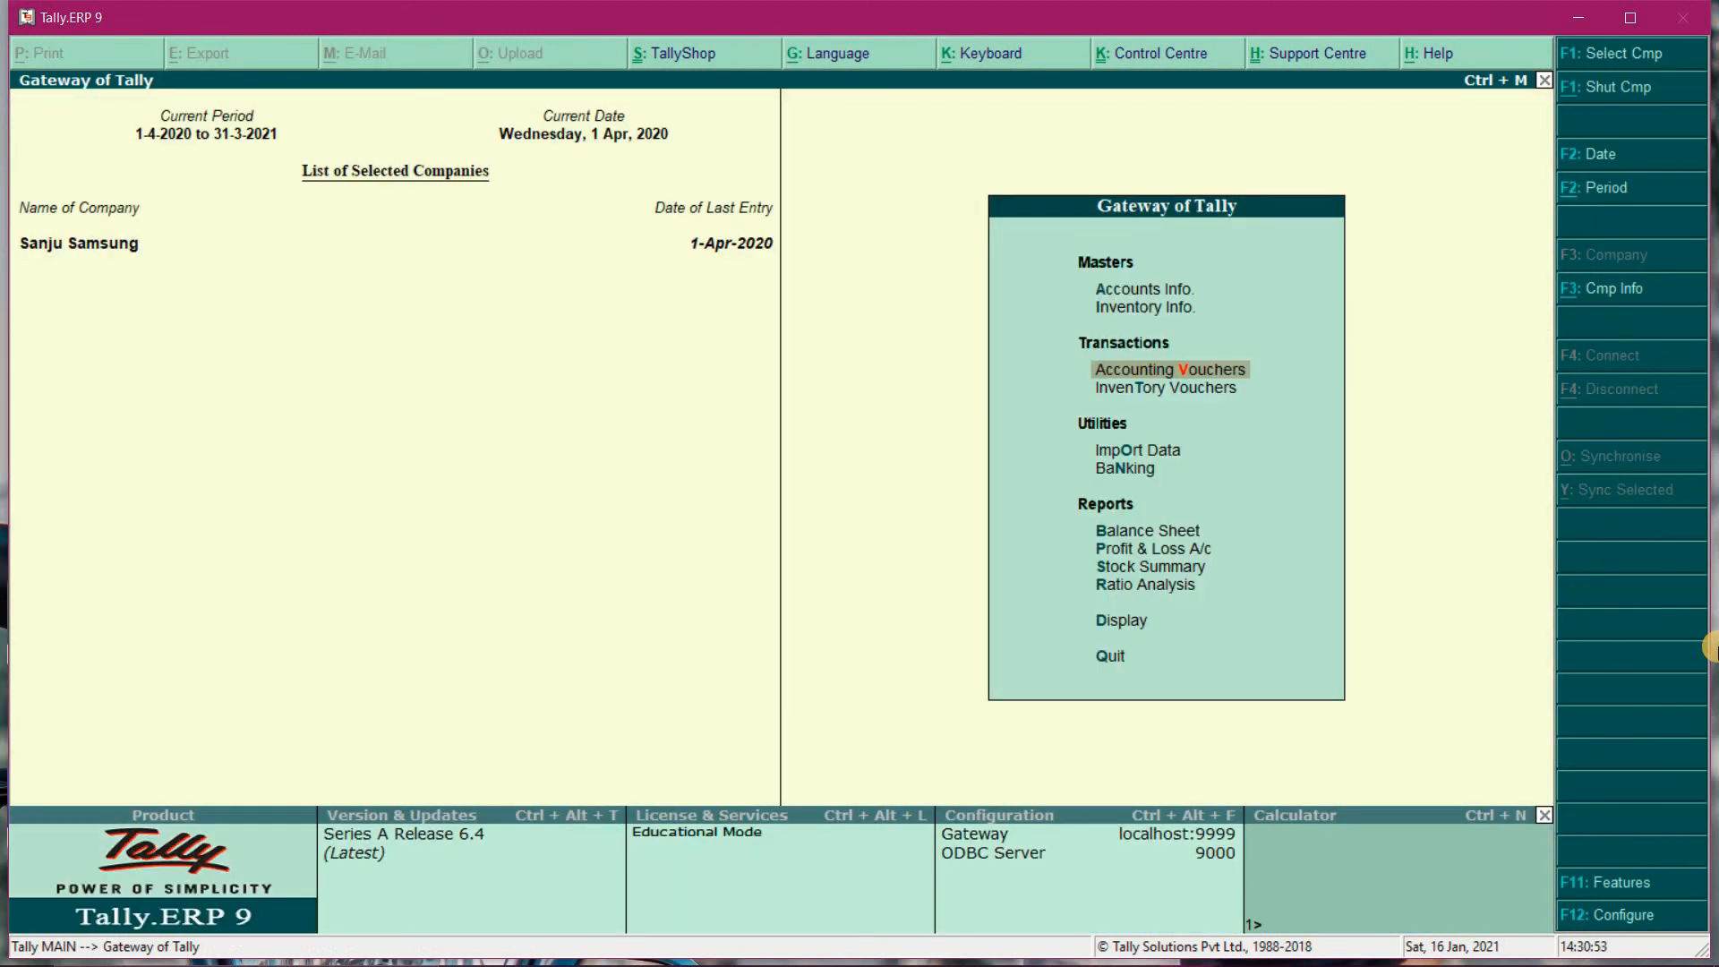
key(Down)
key(Down)
key(Down)
key(Down)
key(Return)
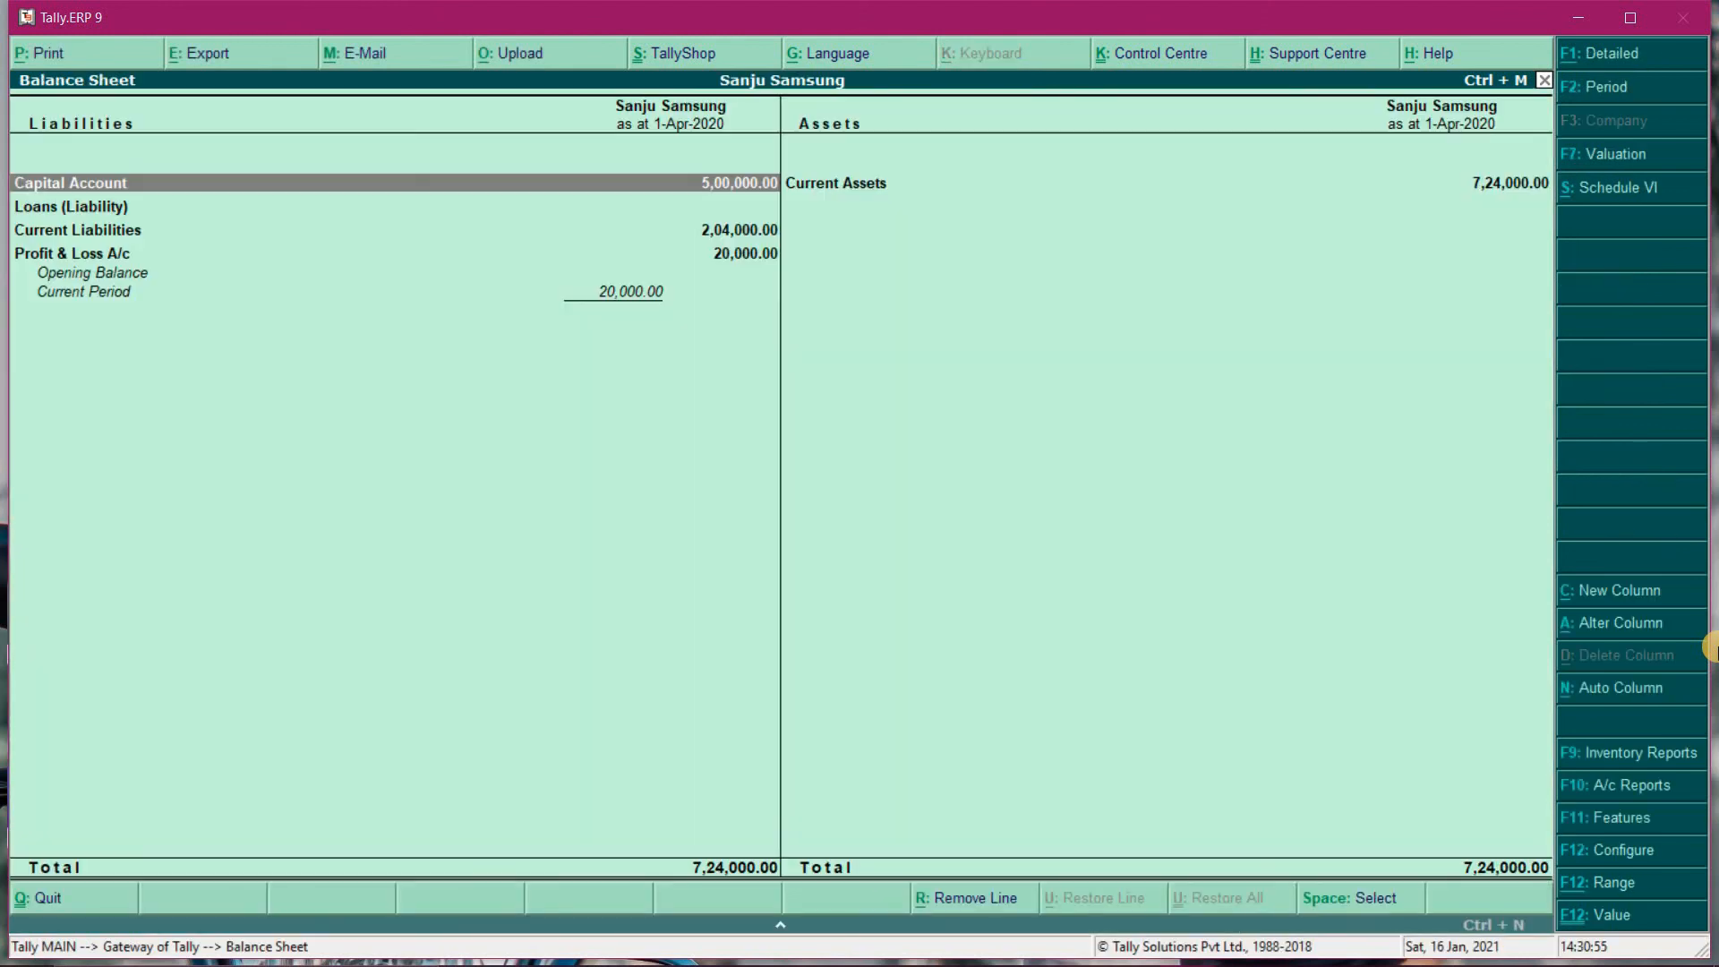
key(alt+F1)
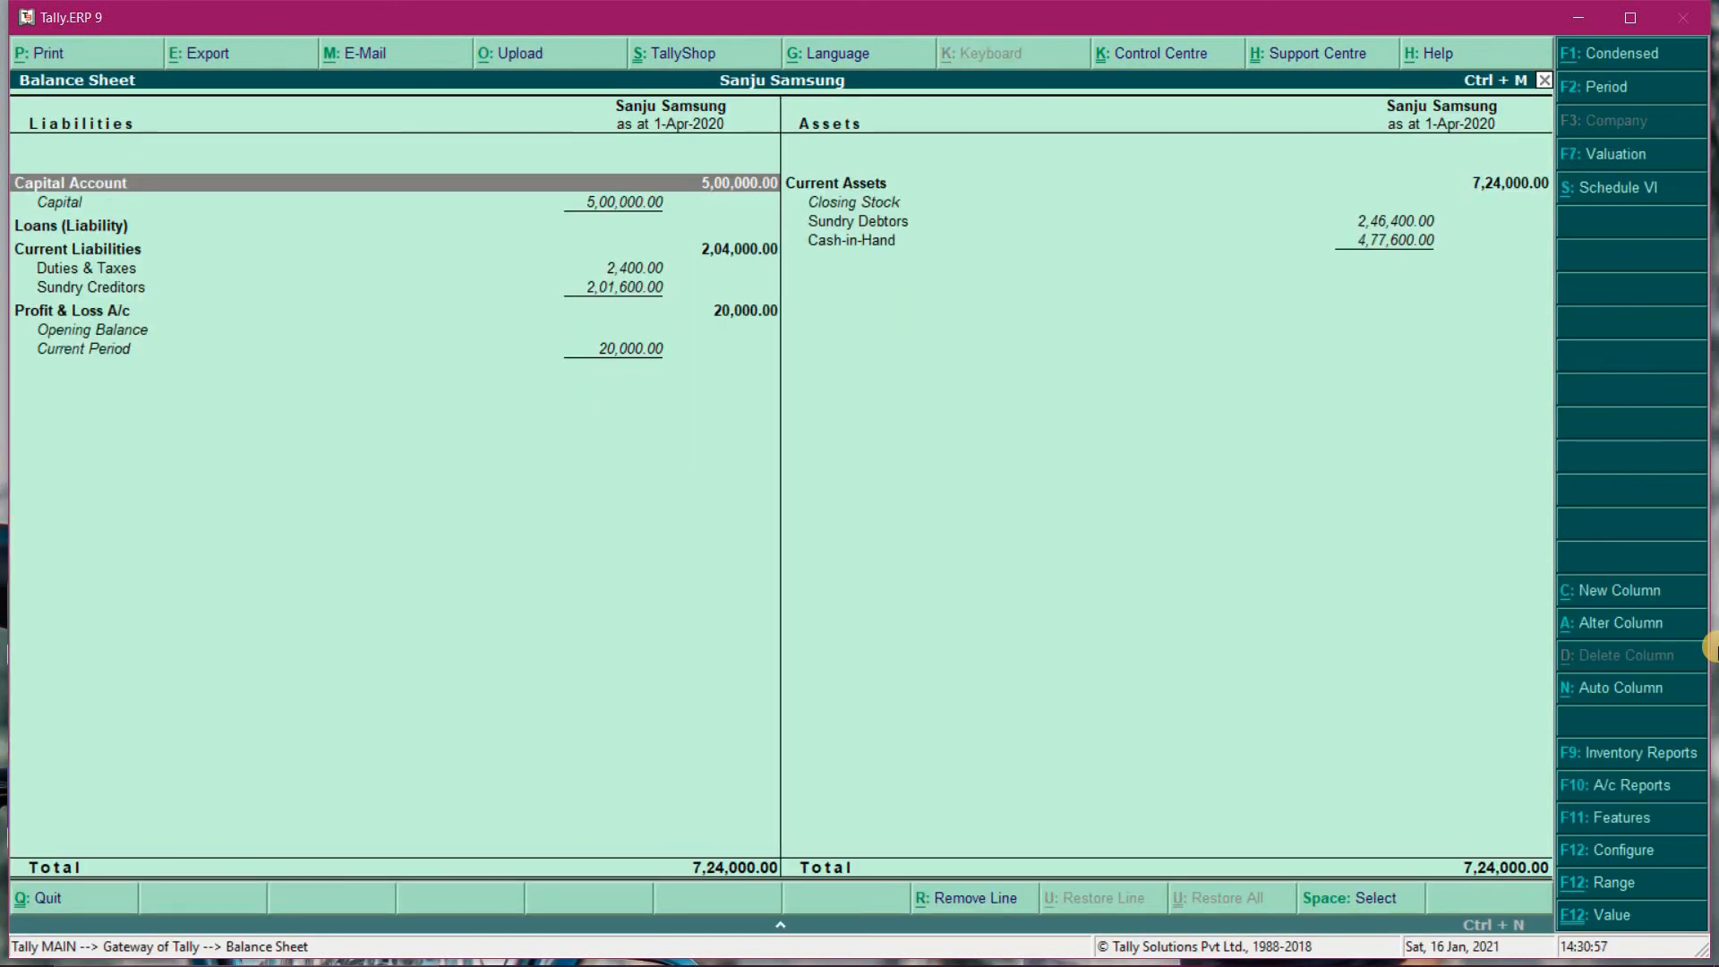
- Examine Duties & Taxes under Current Liabilities after the second sale, and close the Balance Sheet
key(Down)
key(Down)
key(Down)
key(Down)
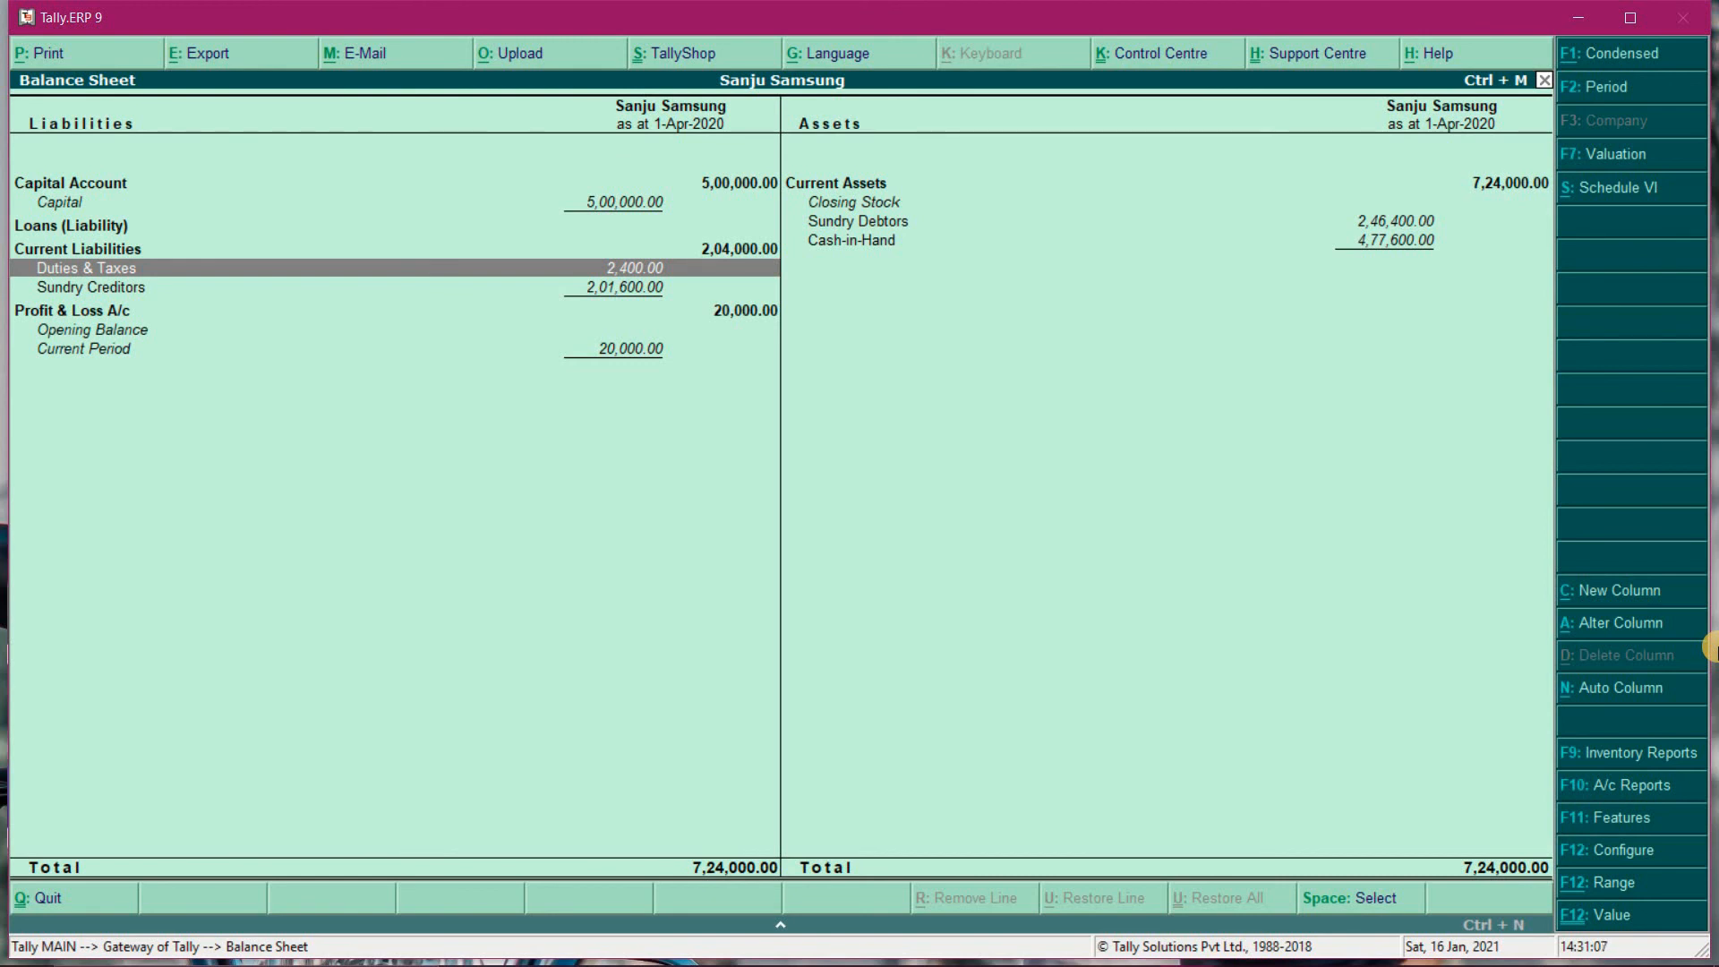
key(Escape)
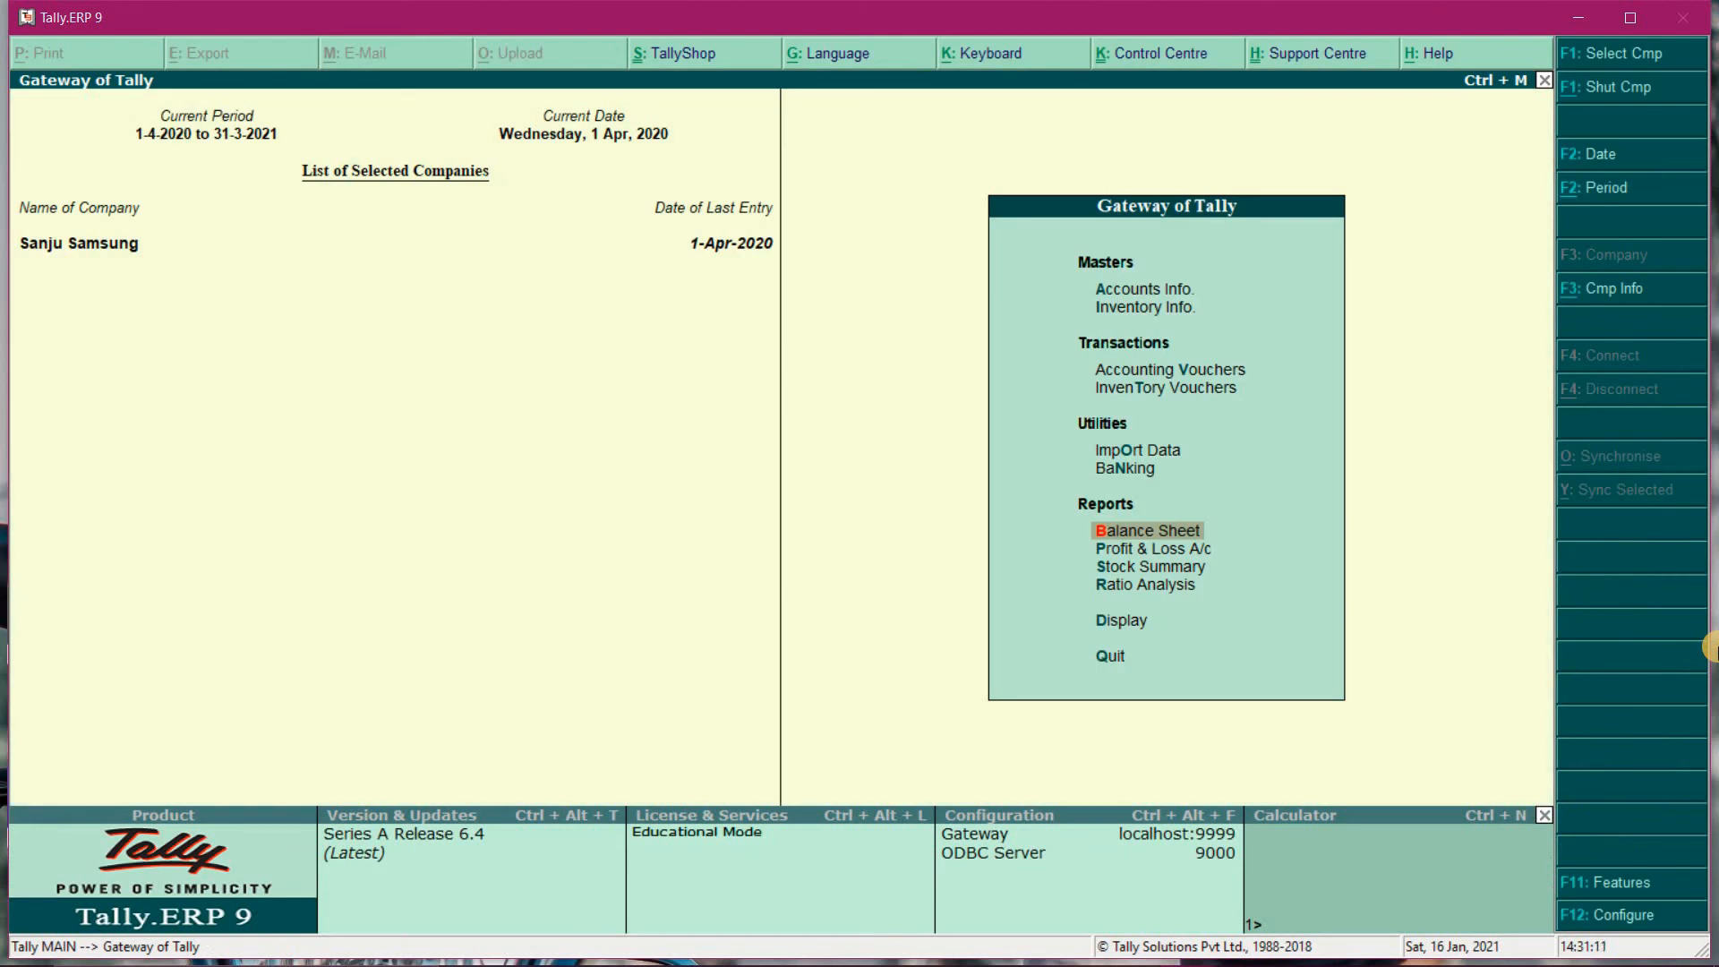
- Open the list of GST reports among the statutory reports
key(Down)
key(Down)
key(Down)
key(Down)
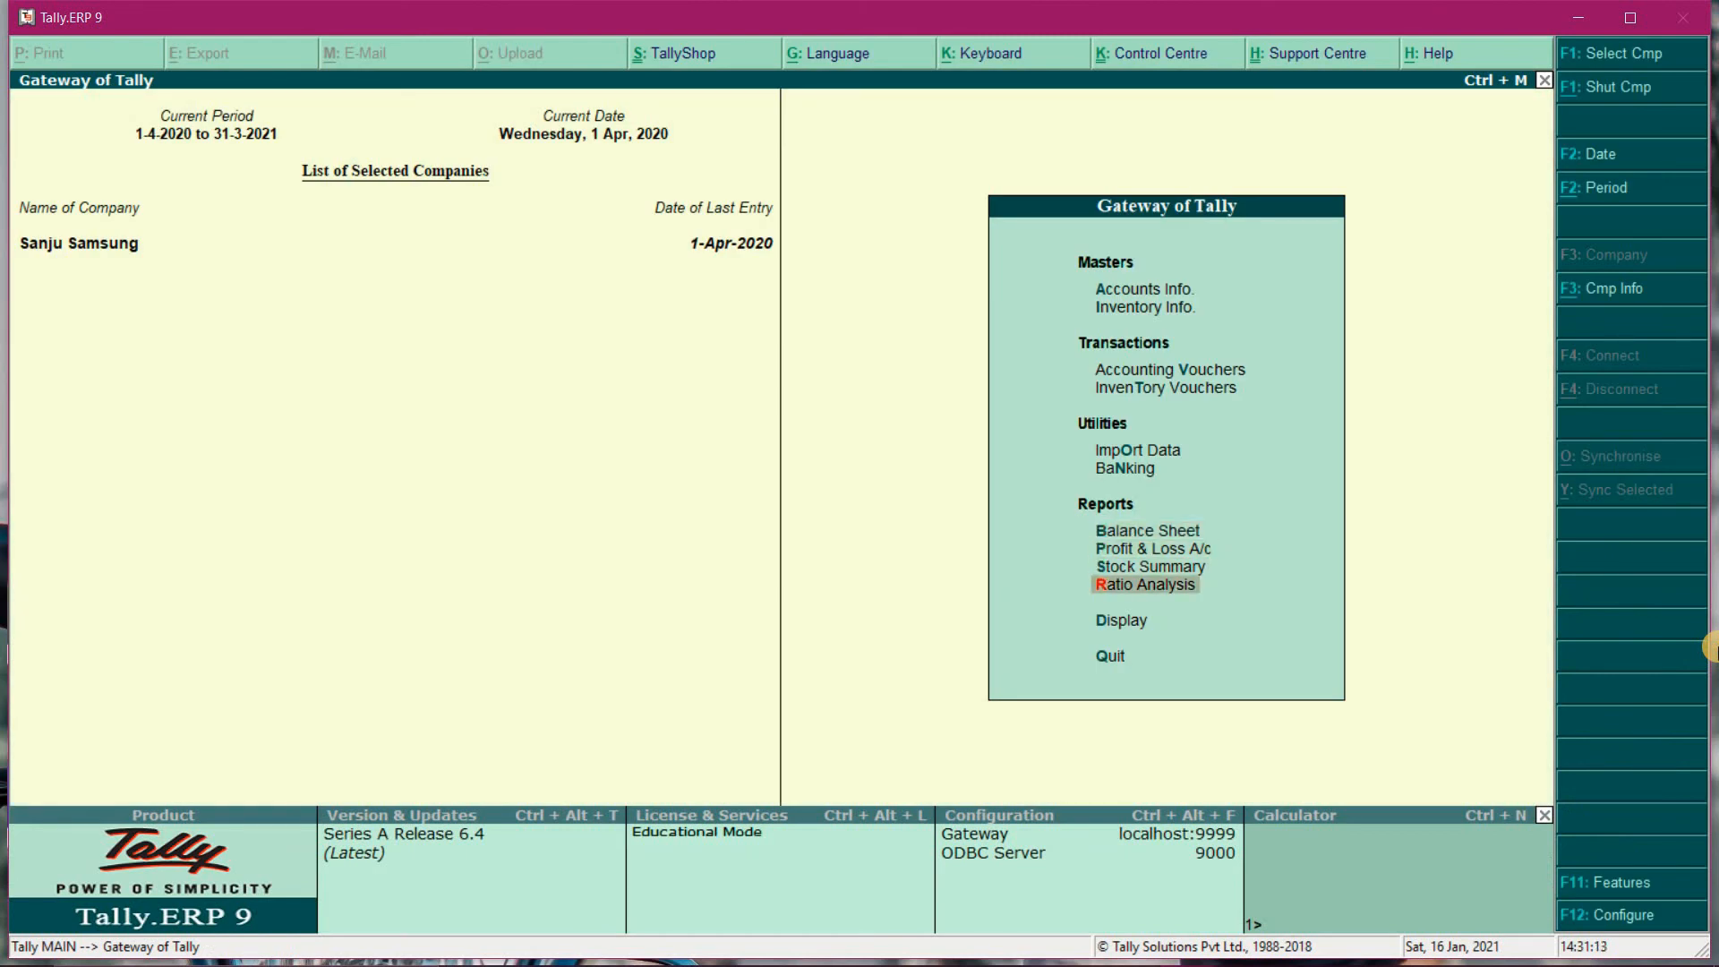
key(Return)
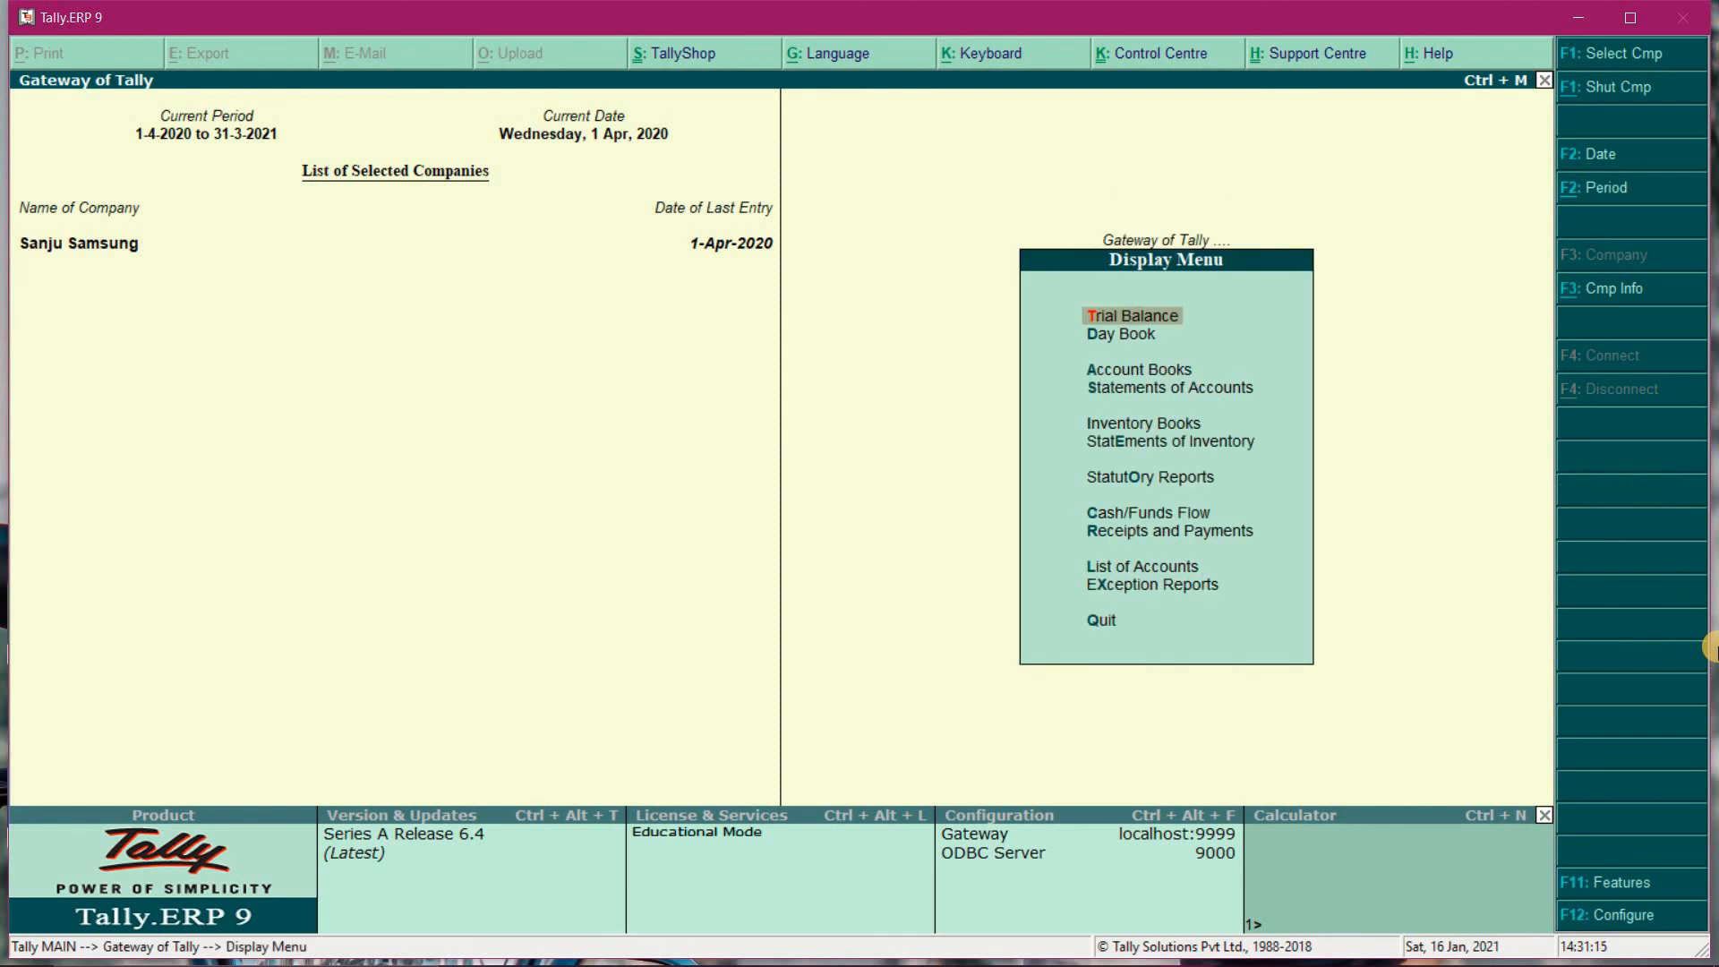
key(Down)
key(Down)
key(Down)
key(Down)
key(Down)
key(Down)
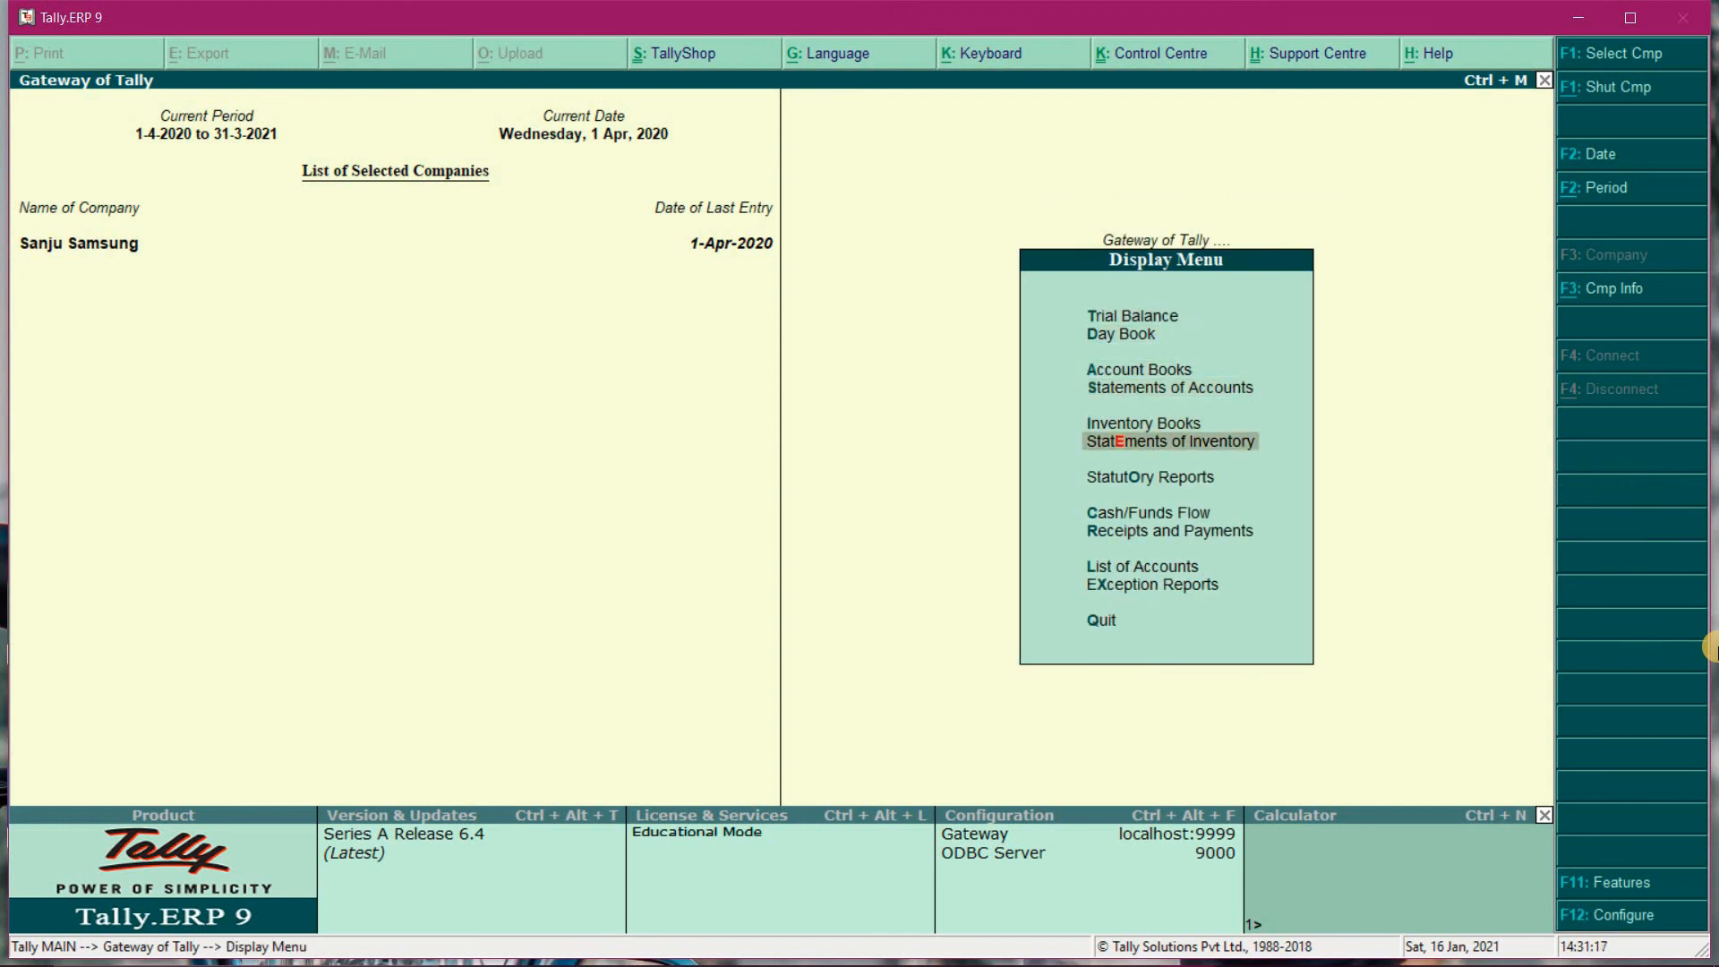
key(Return)
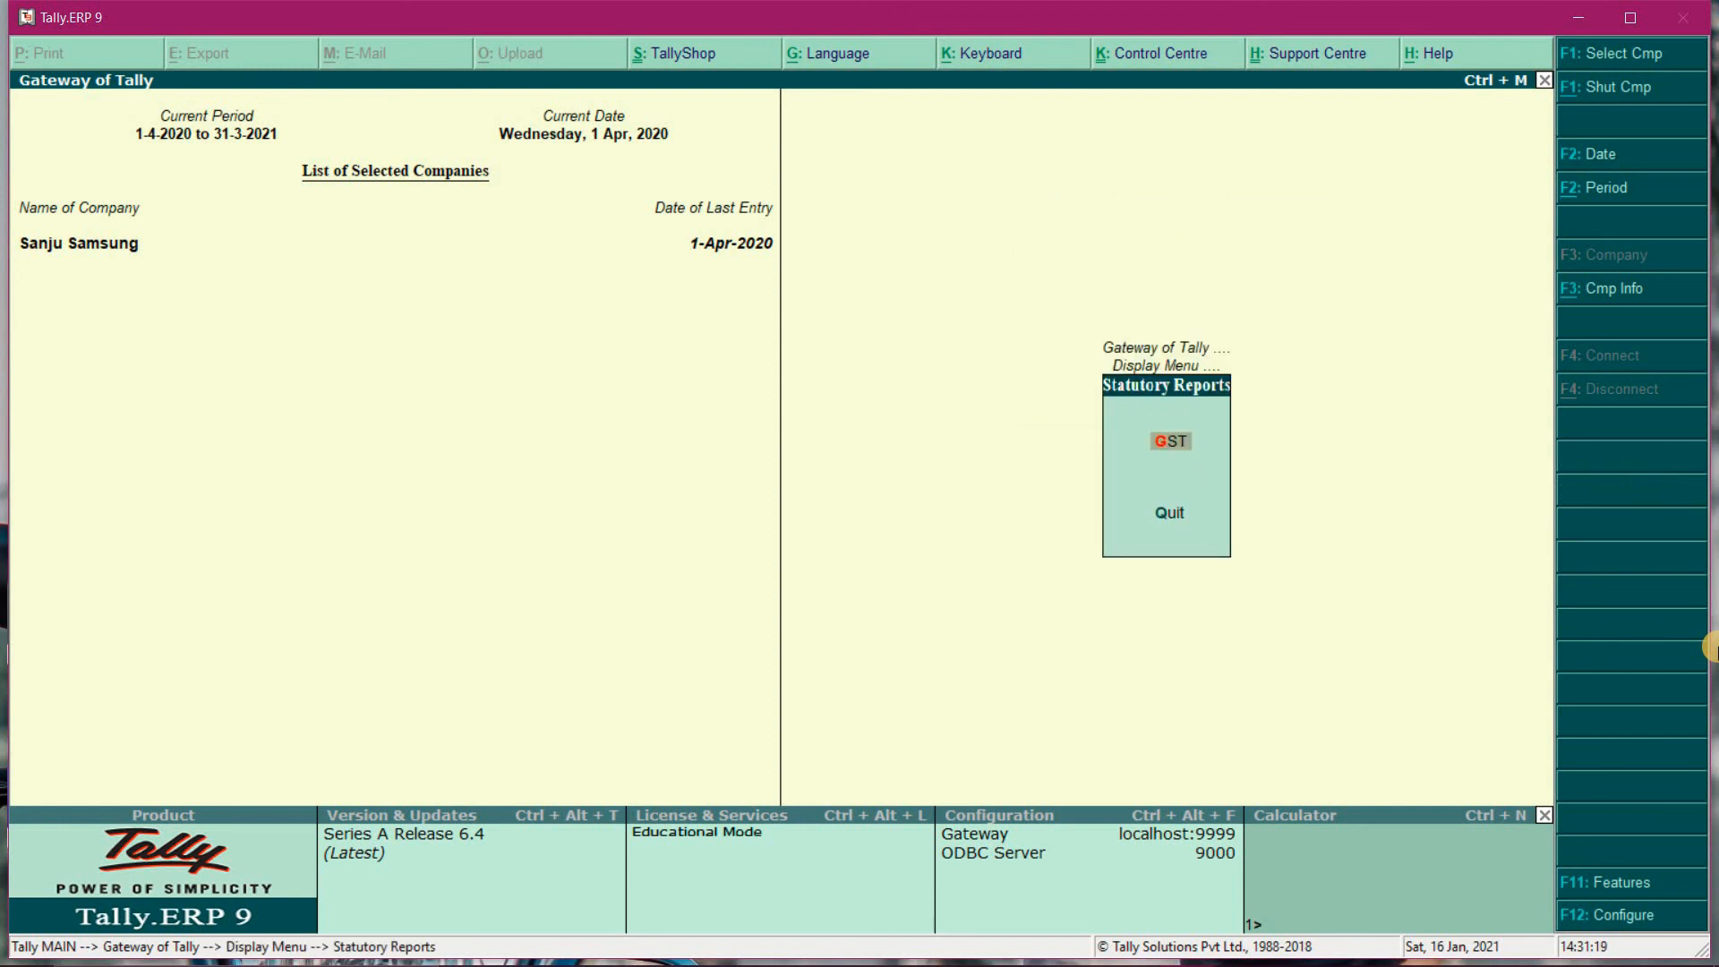
key(Return)
- Open GST Rate Setup, review the tax rates of the two stock items and close the report
key(Down)
key(Down)
key(Down)
key(Down)
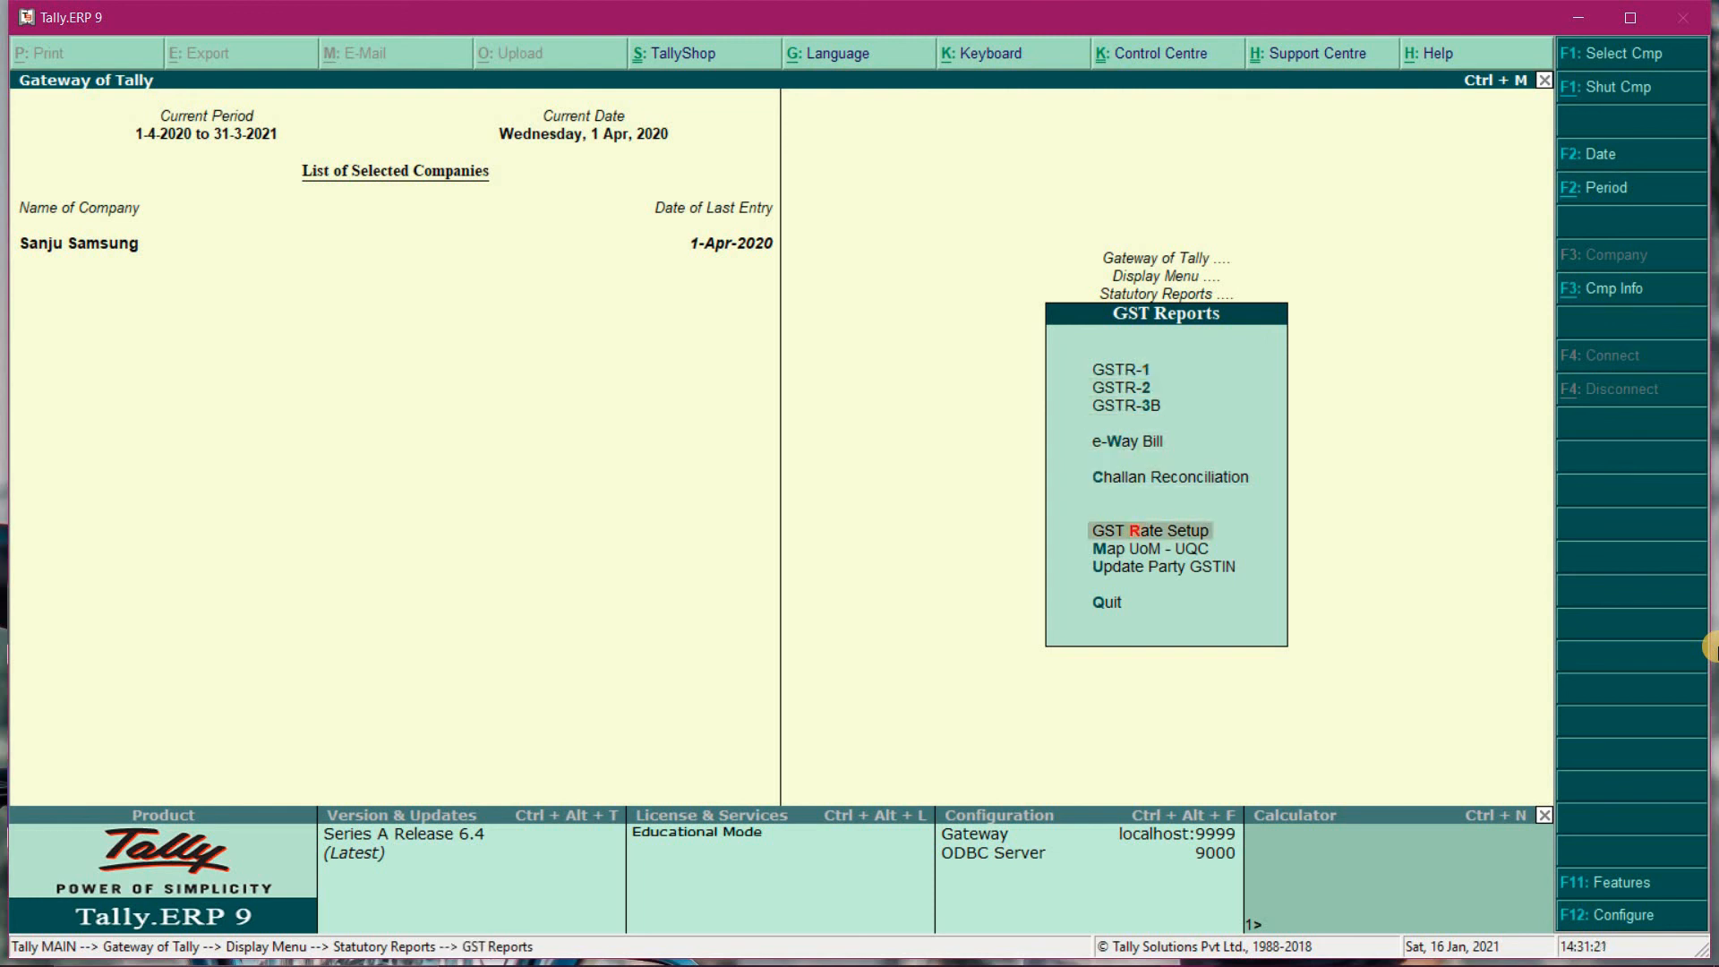
key(Up)
key(Return)
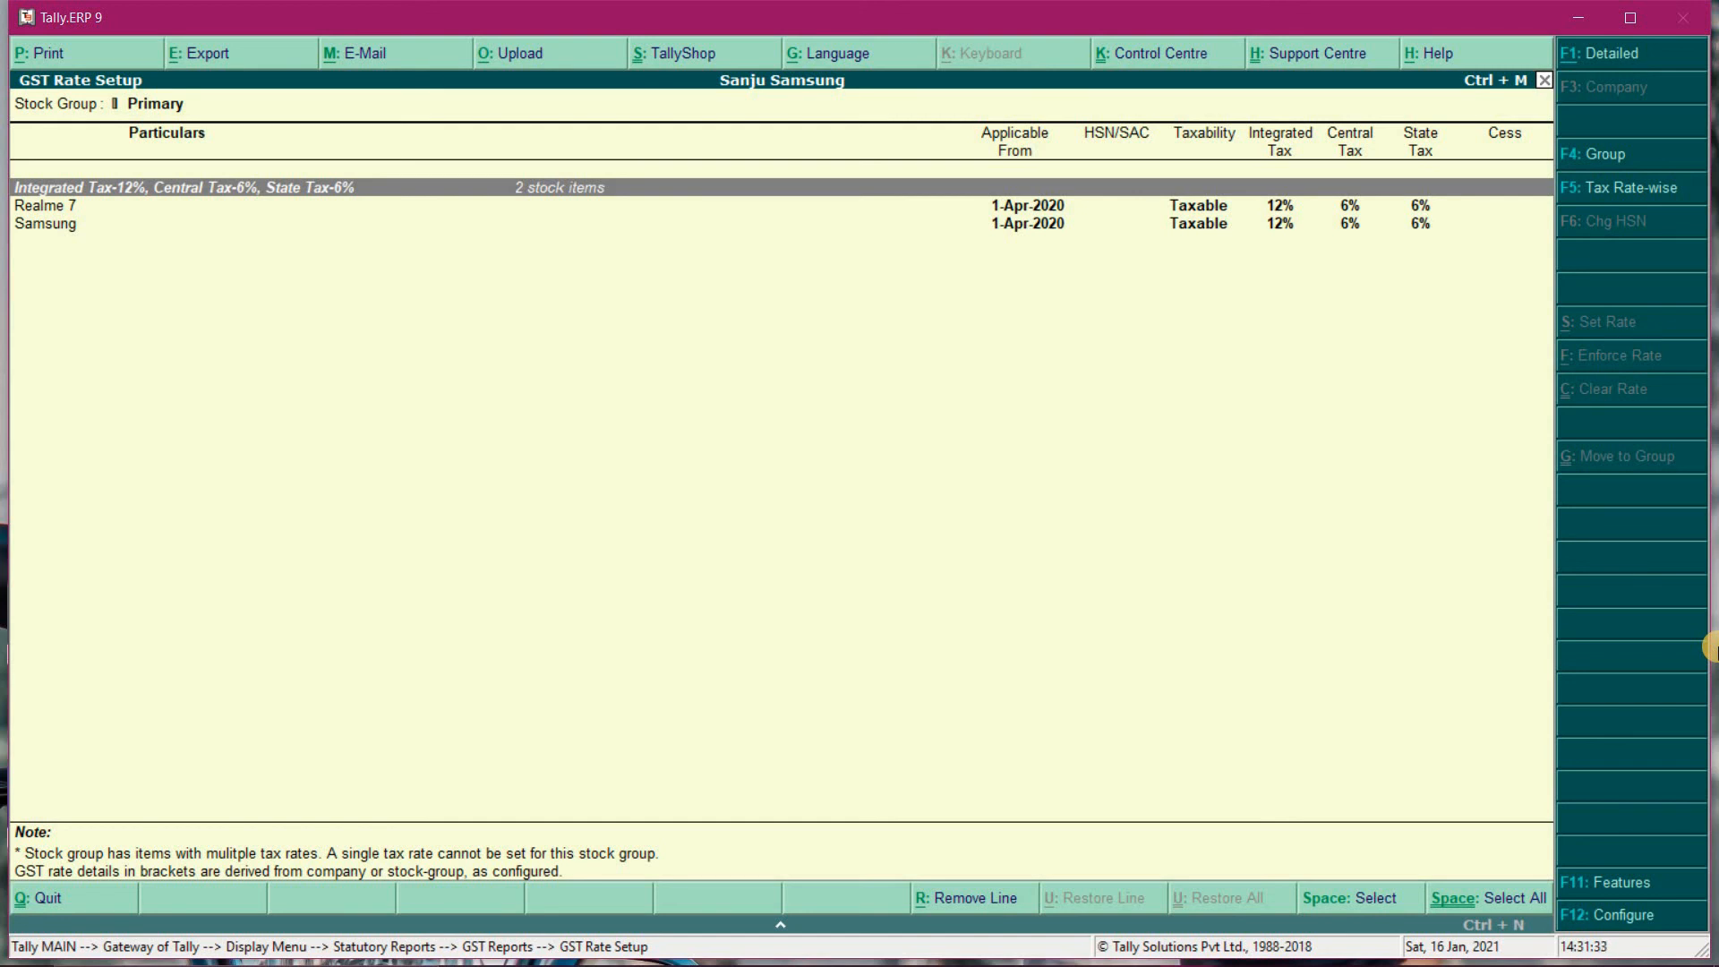
key(Escape)
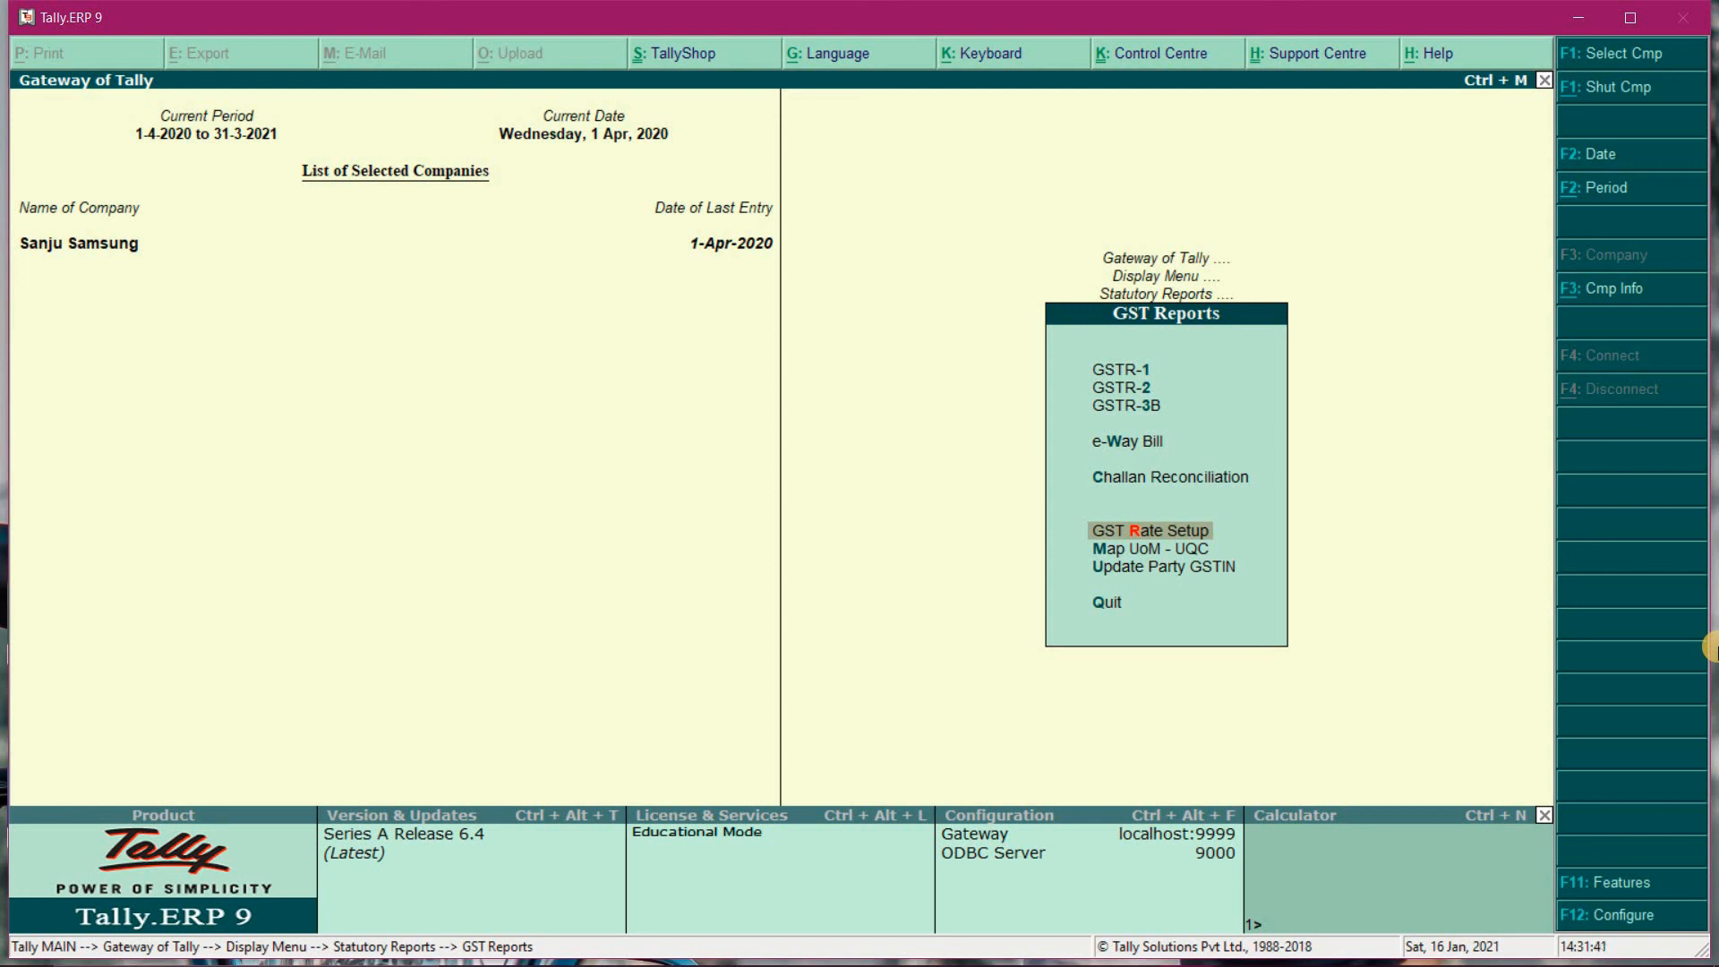
- Open the GSTR-1 report, review its returns summary and close it
key(Up)
key(Up)
key(Up)
key(Up)
key(Up)
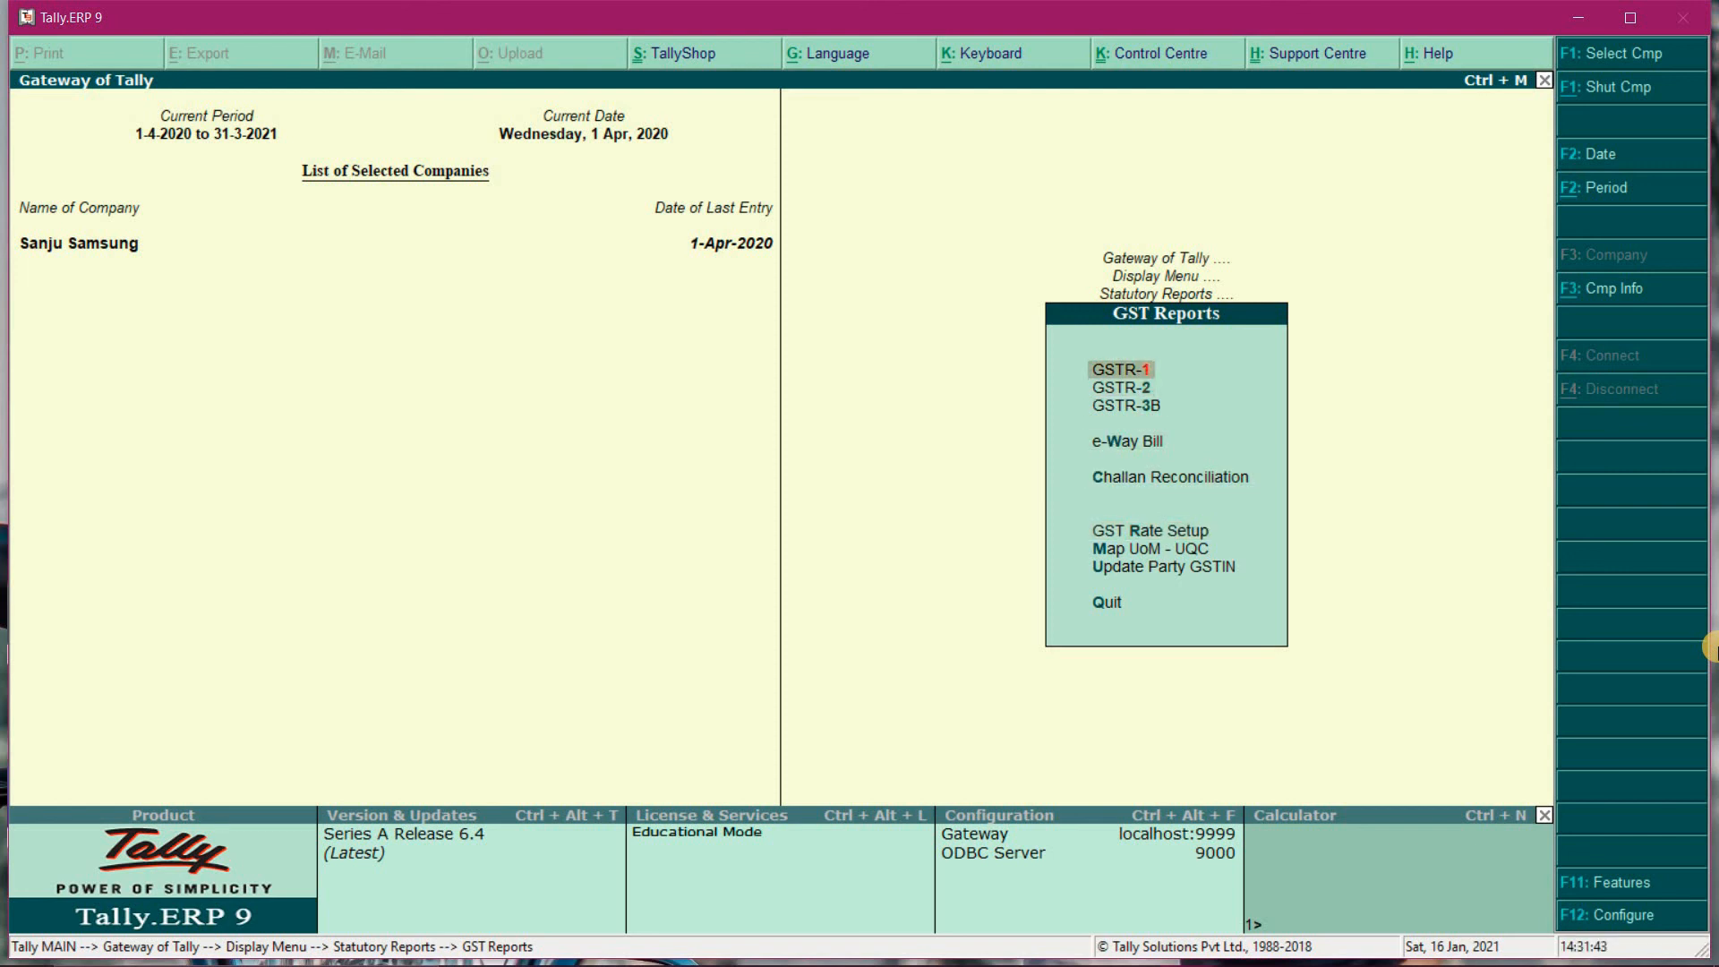
key(Return)
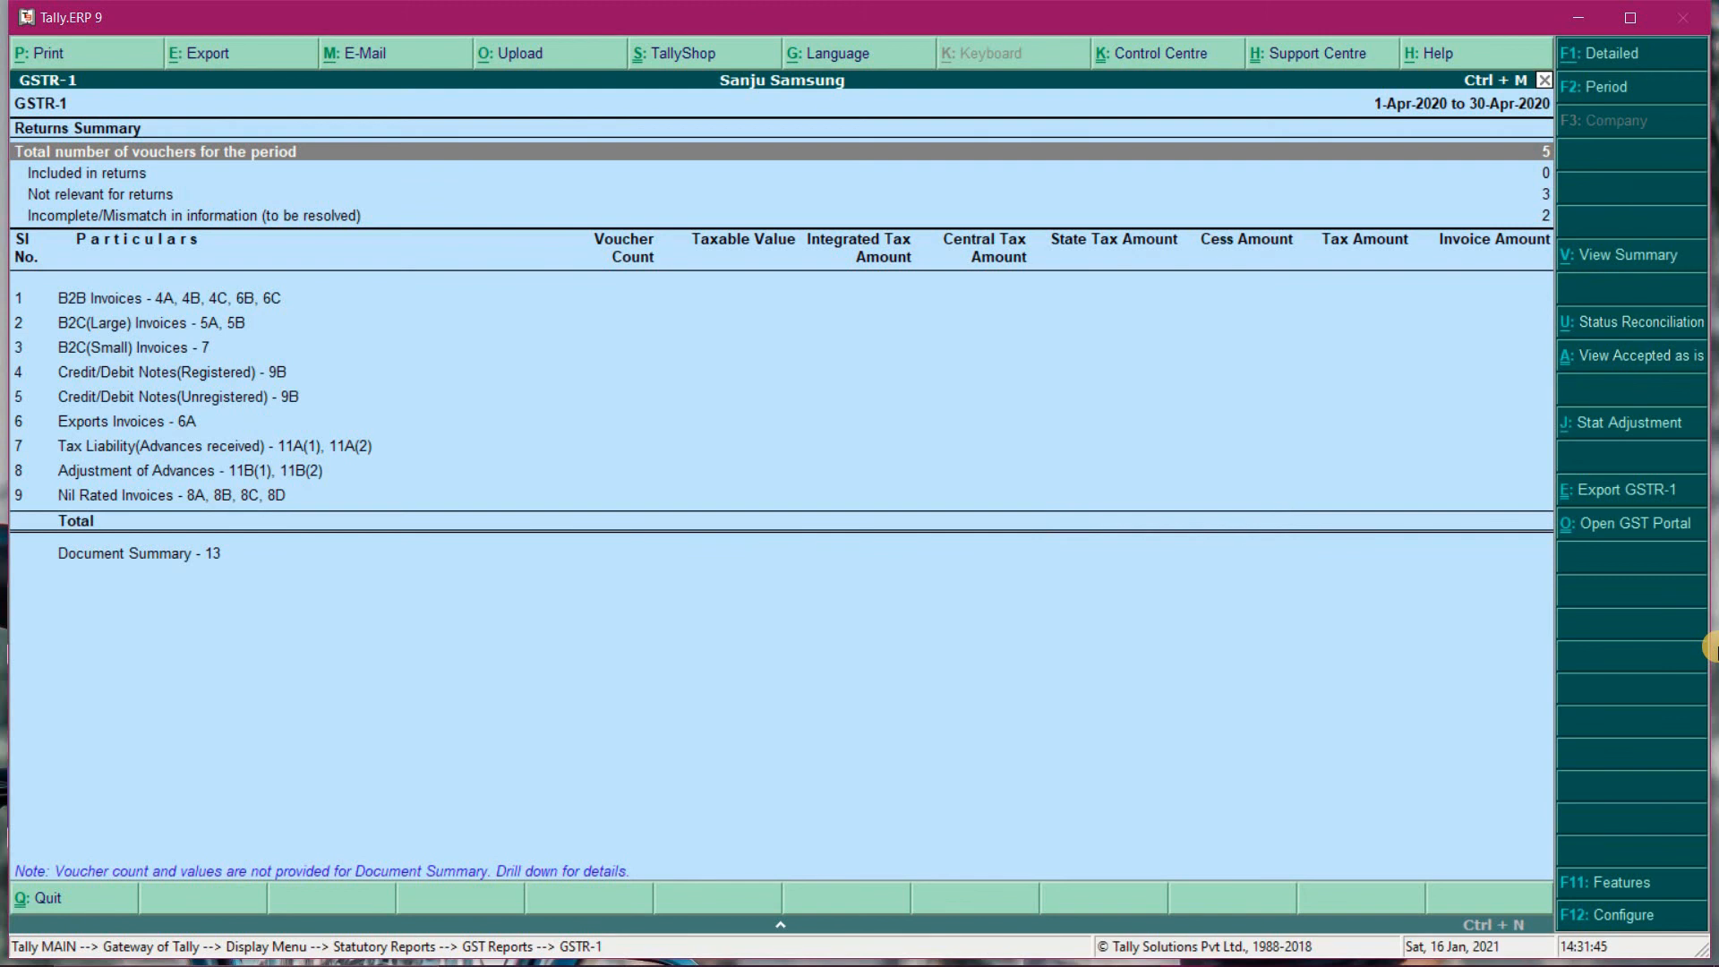
key(Escape)
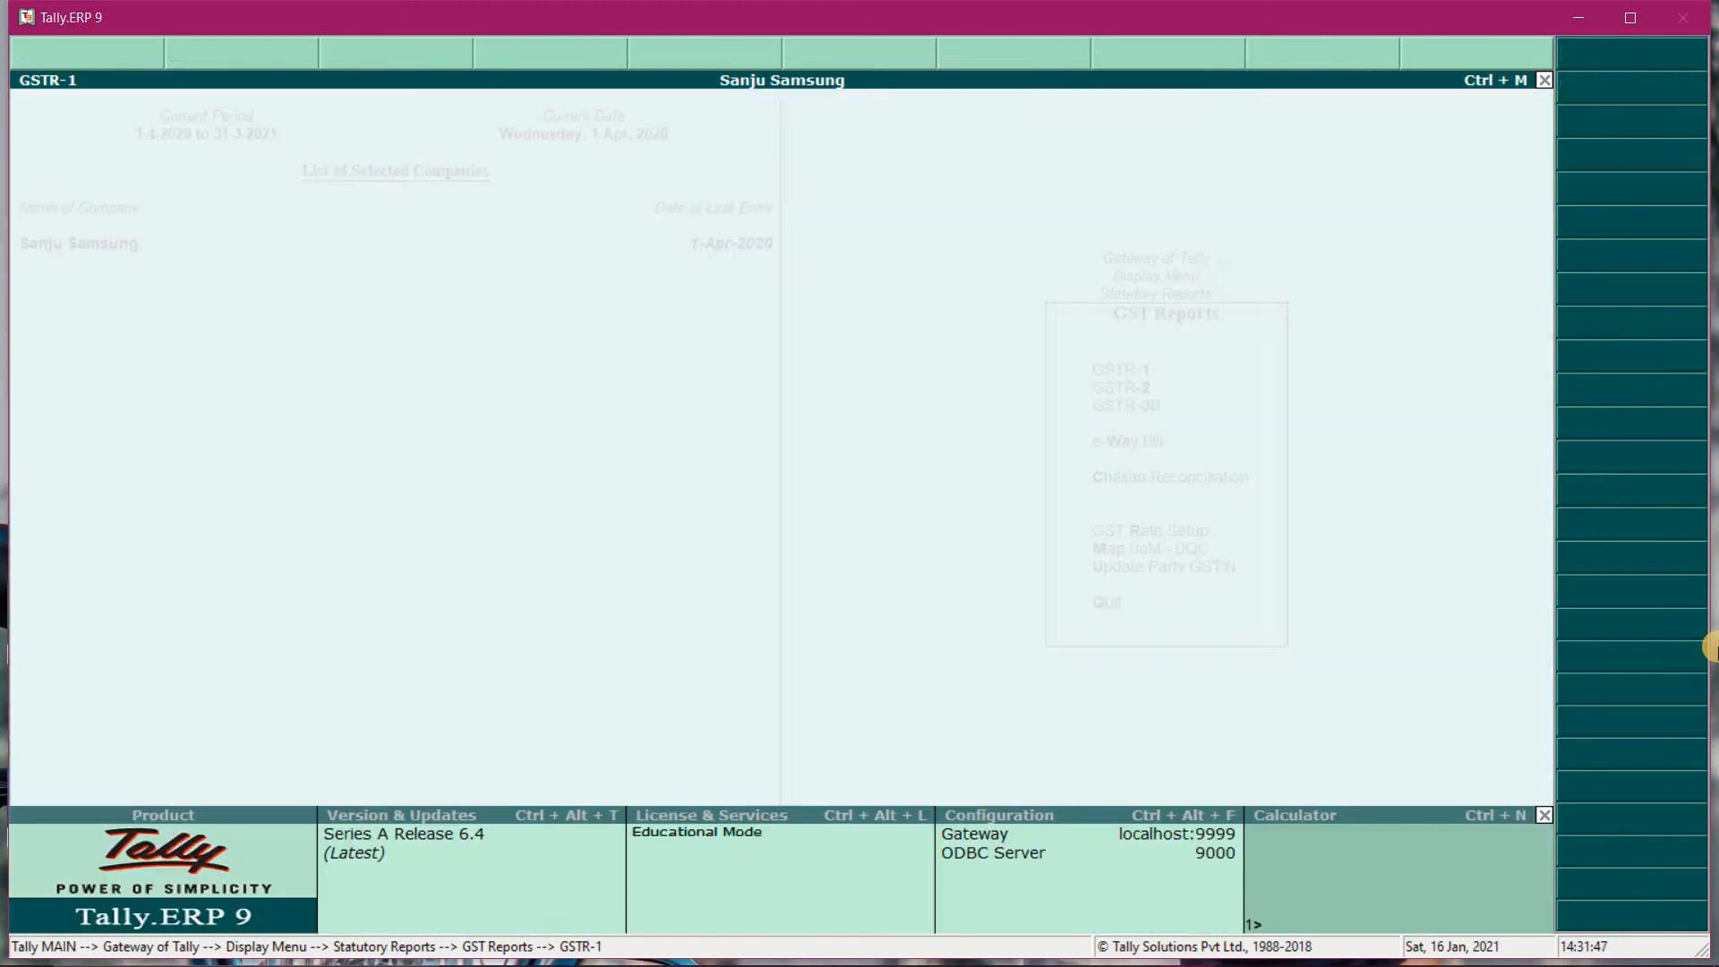
- Open the GSTR-2 report, review the inward supplies and available input tax credit, and close it
key(Down)
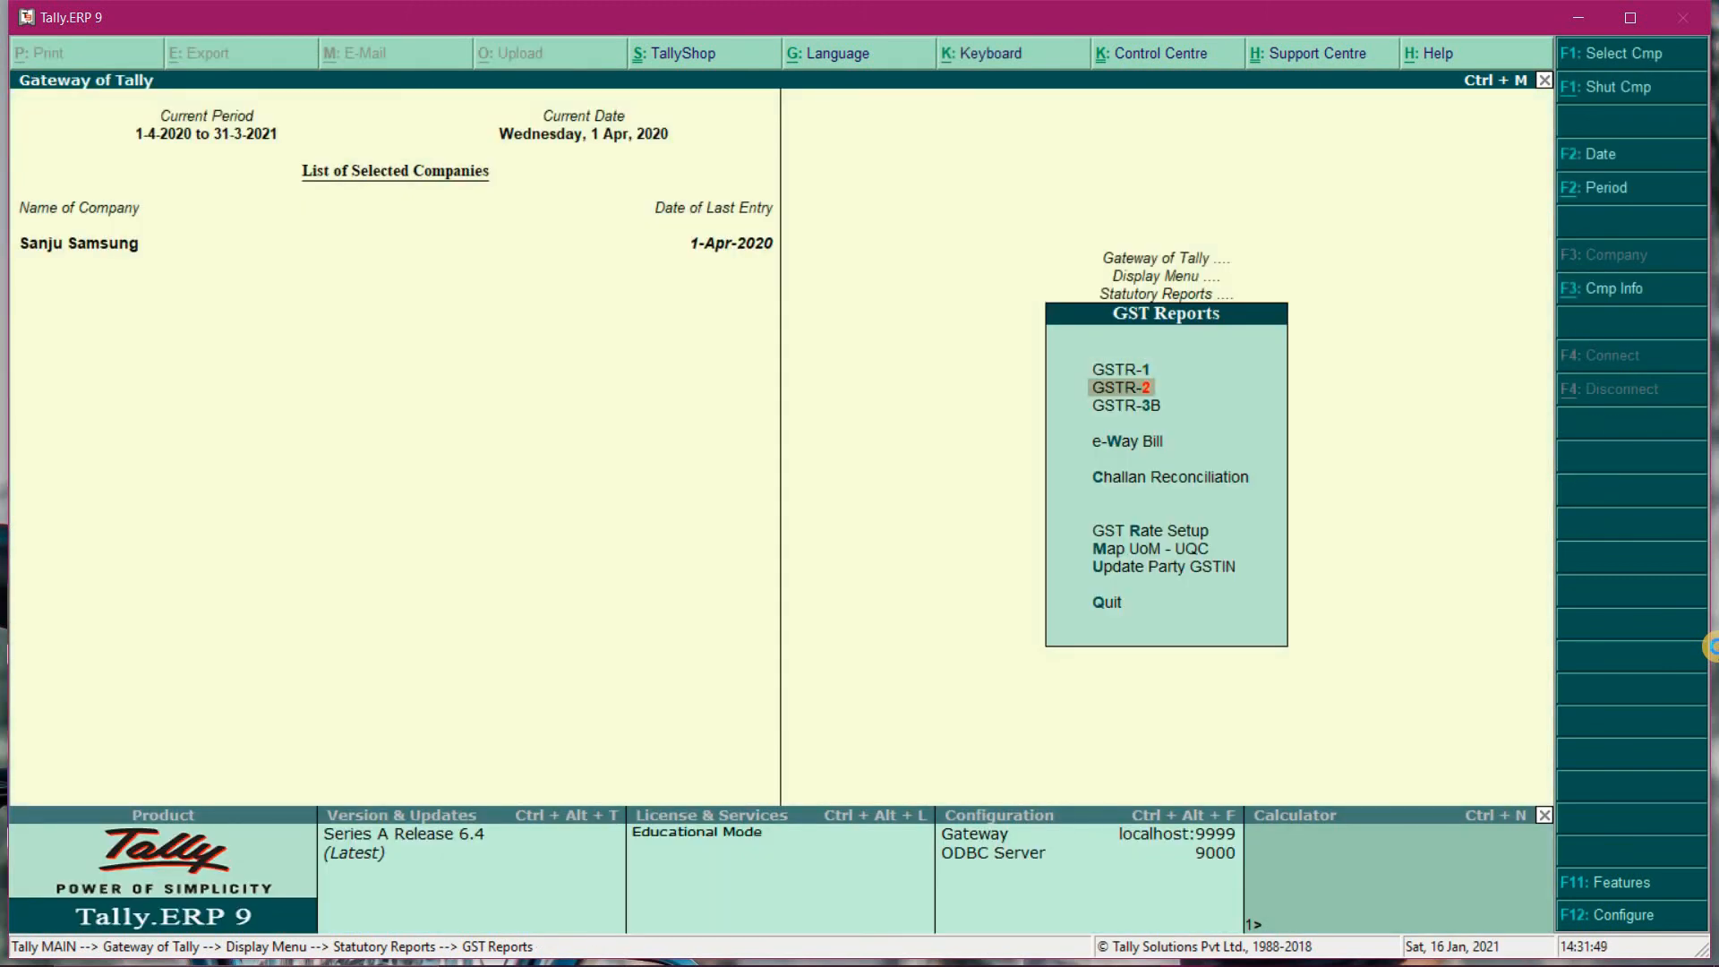
key(Return)
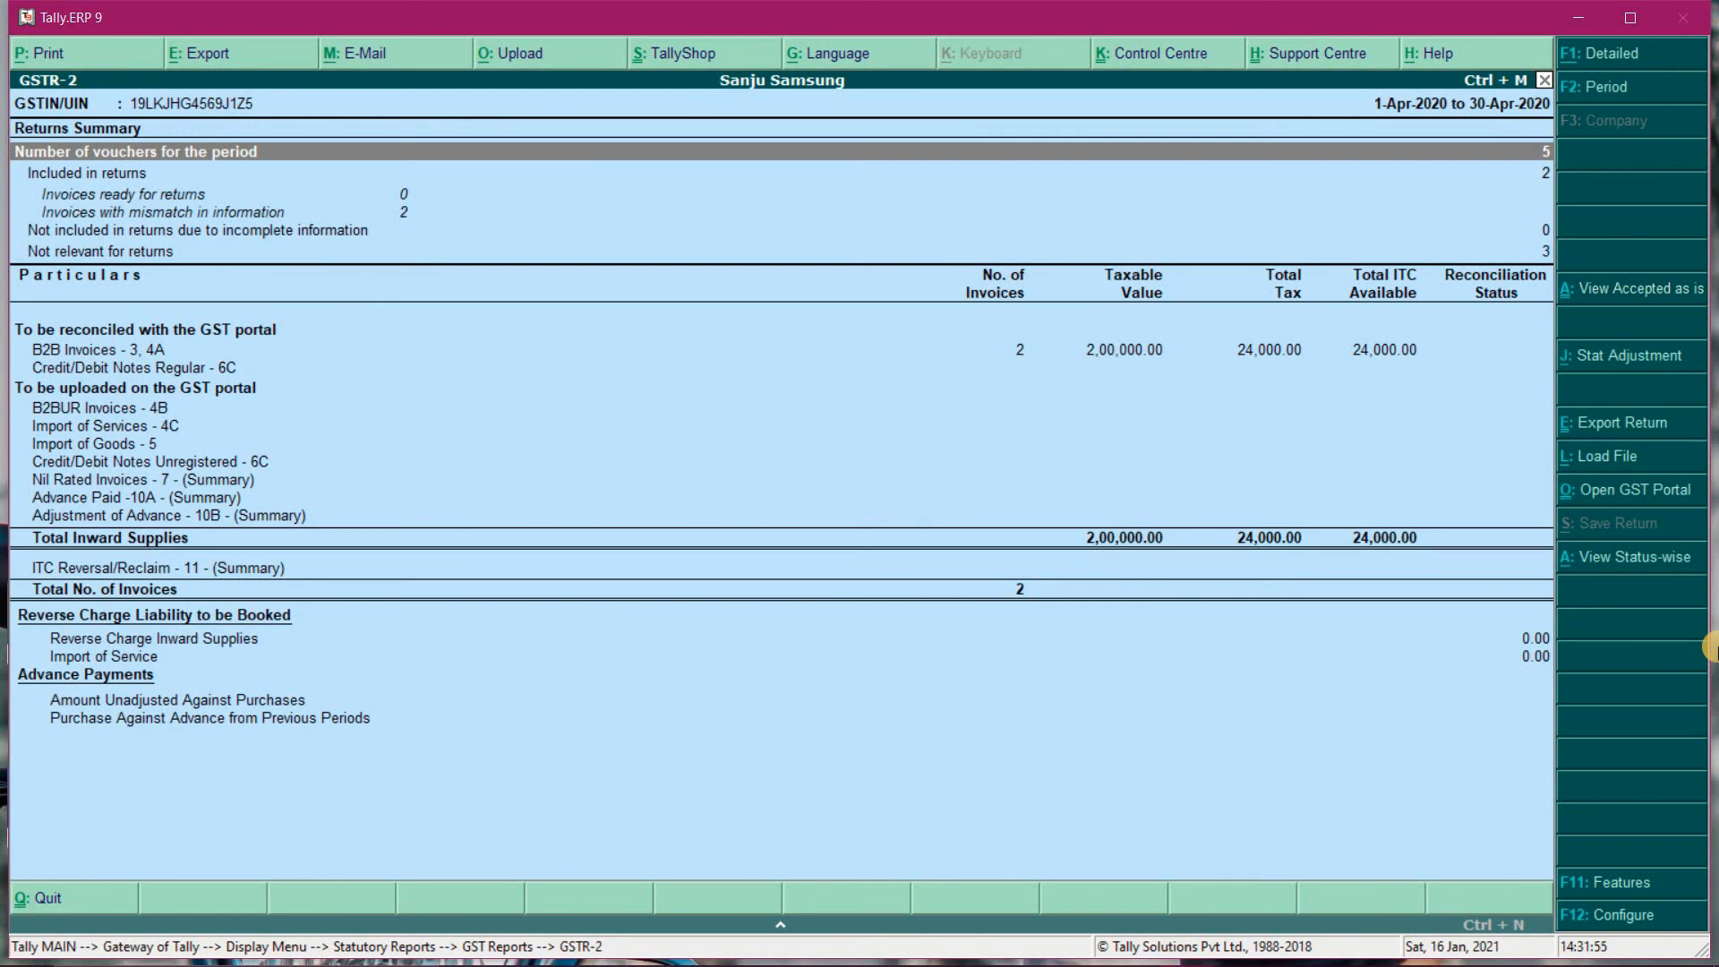
key(Escape)
- Open the GSTR-3B report, review the outward supplies and eligible ITC, and close it
key(Down)
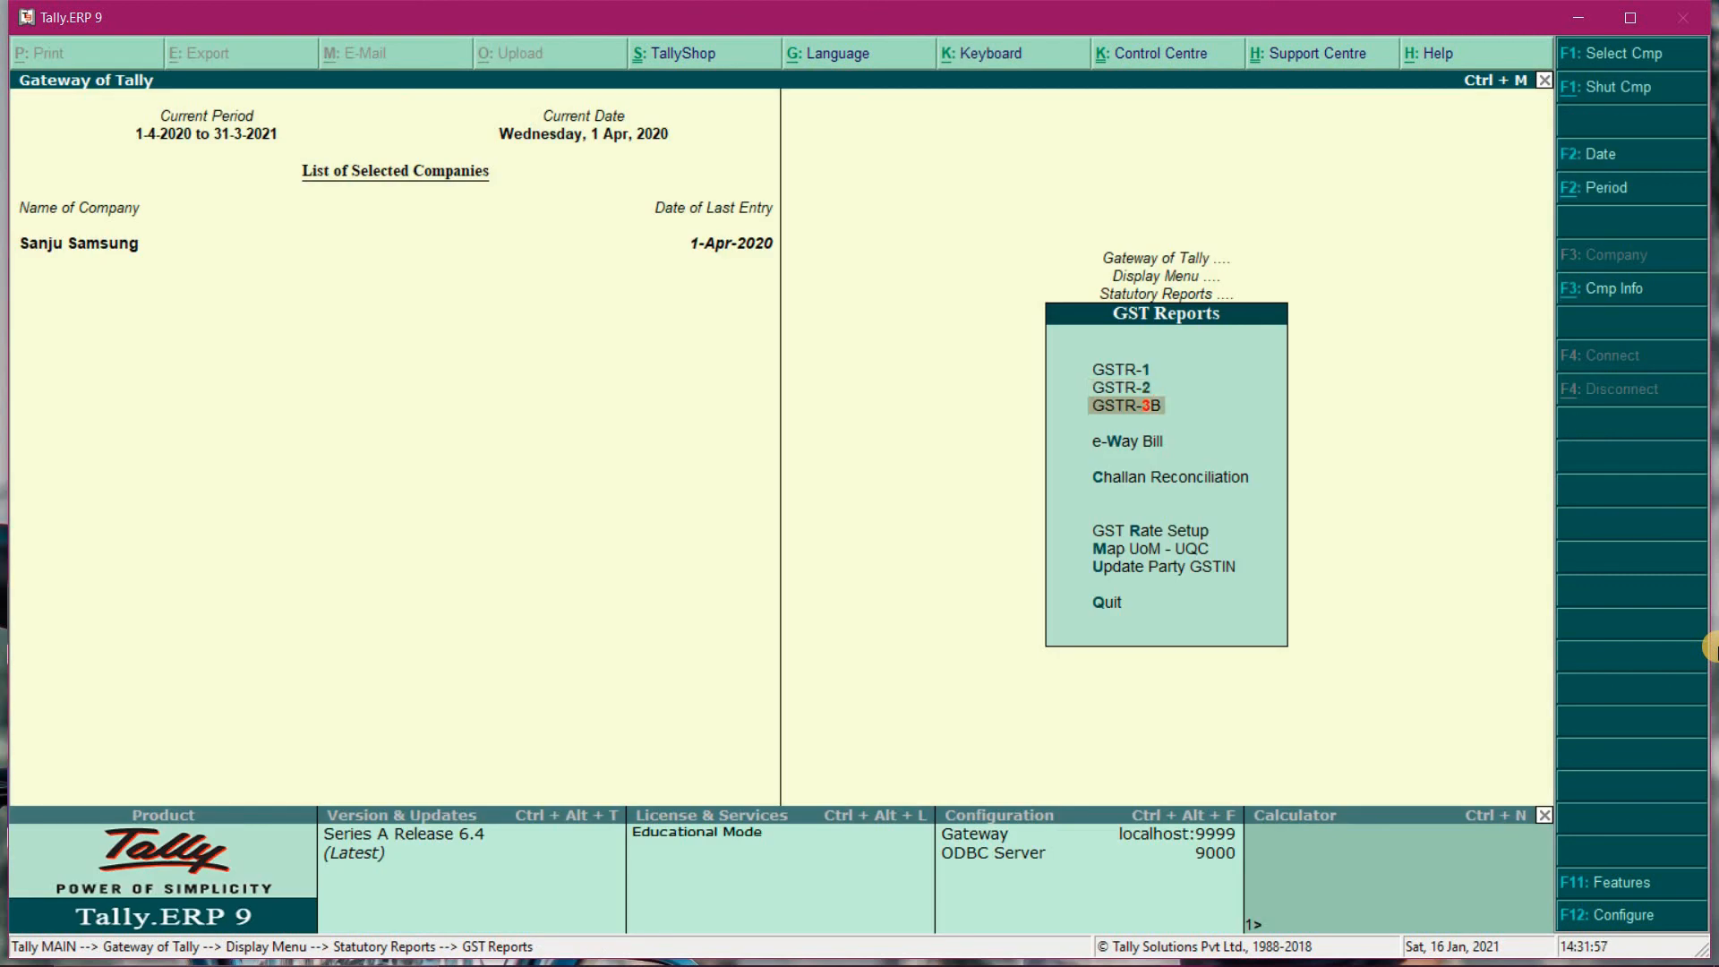
key(Return)
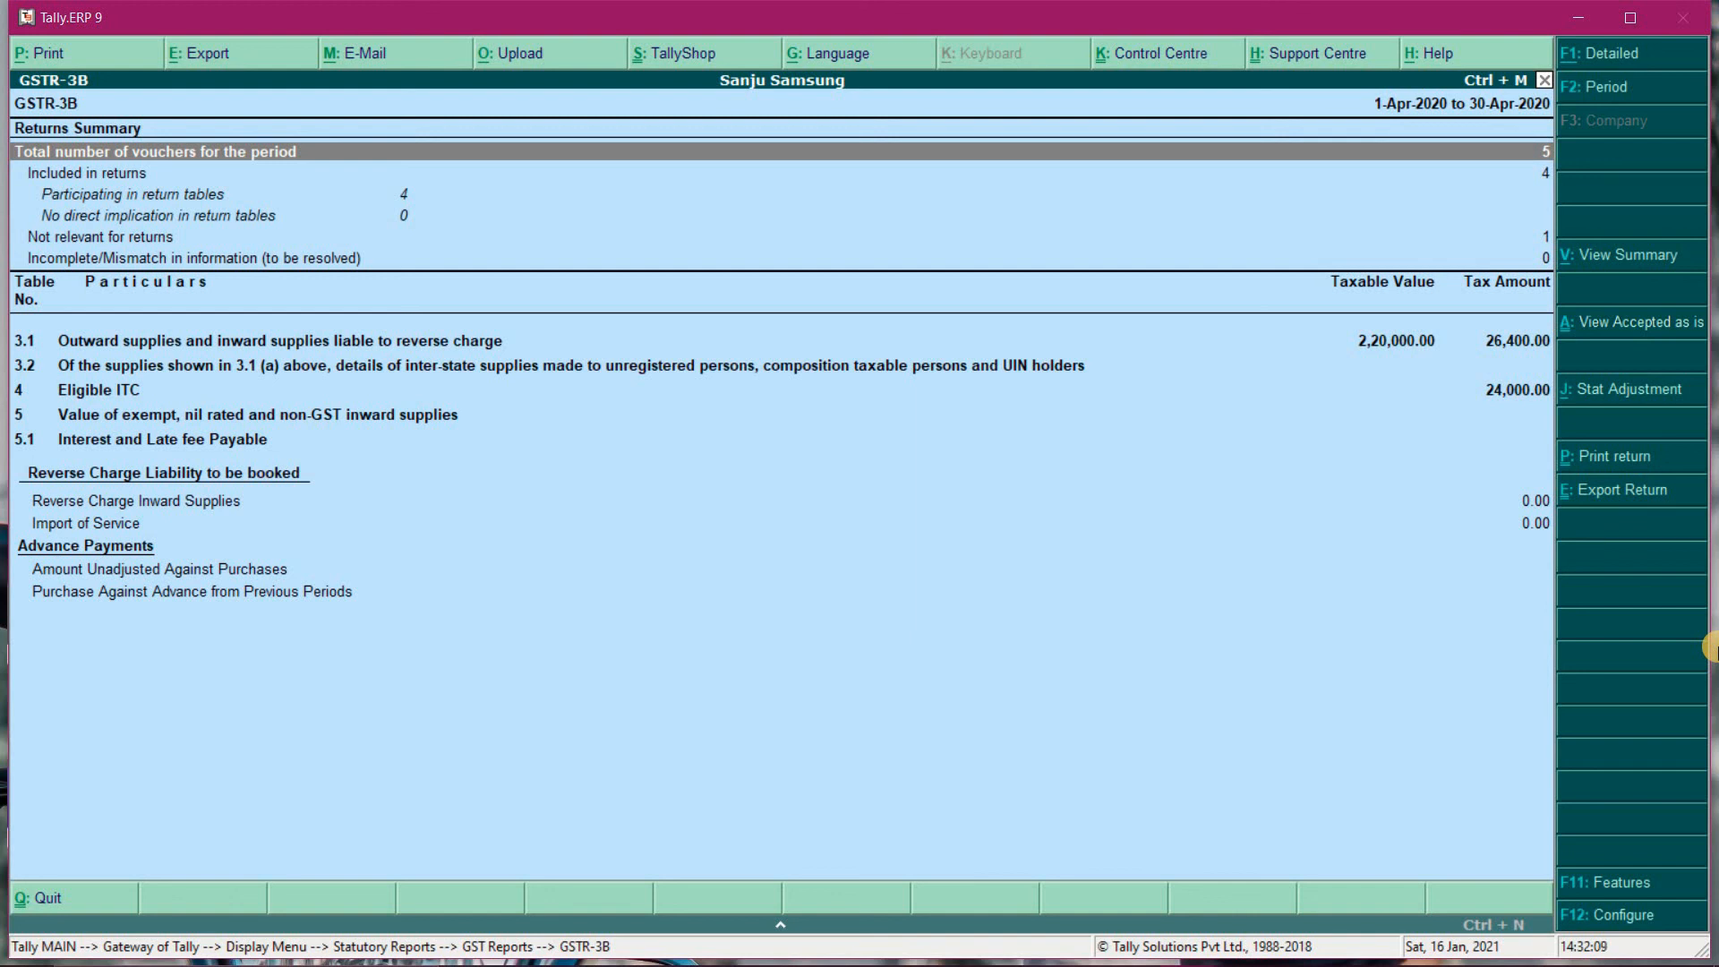
key(Escape)
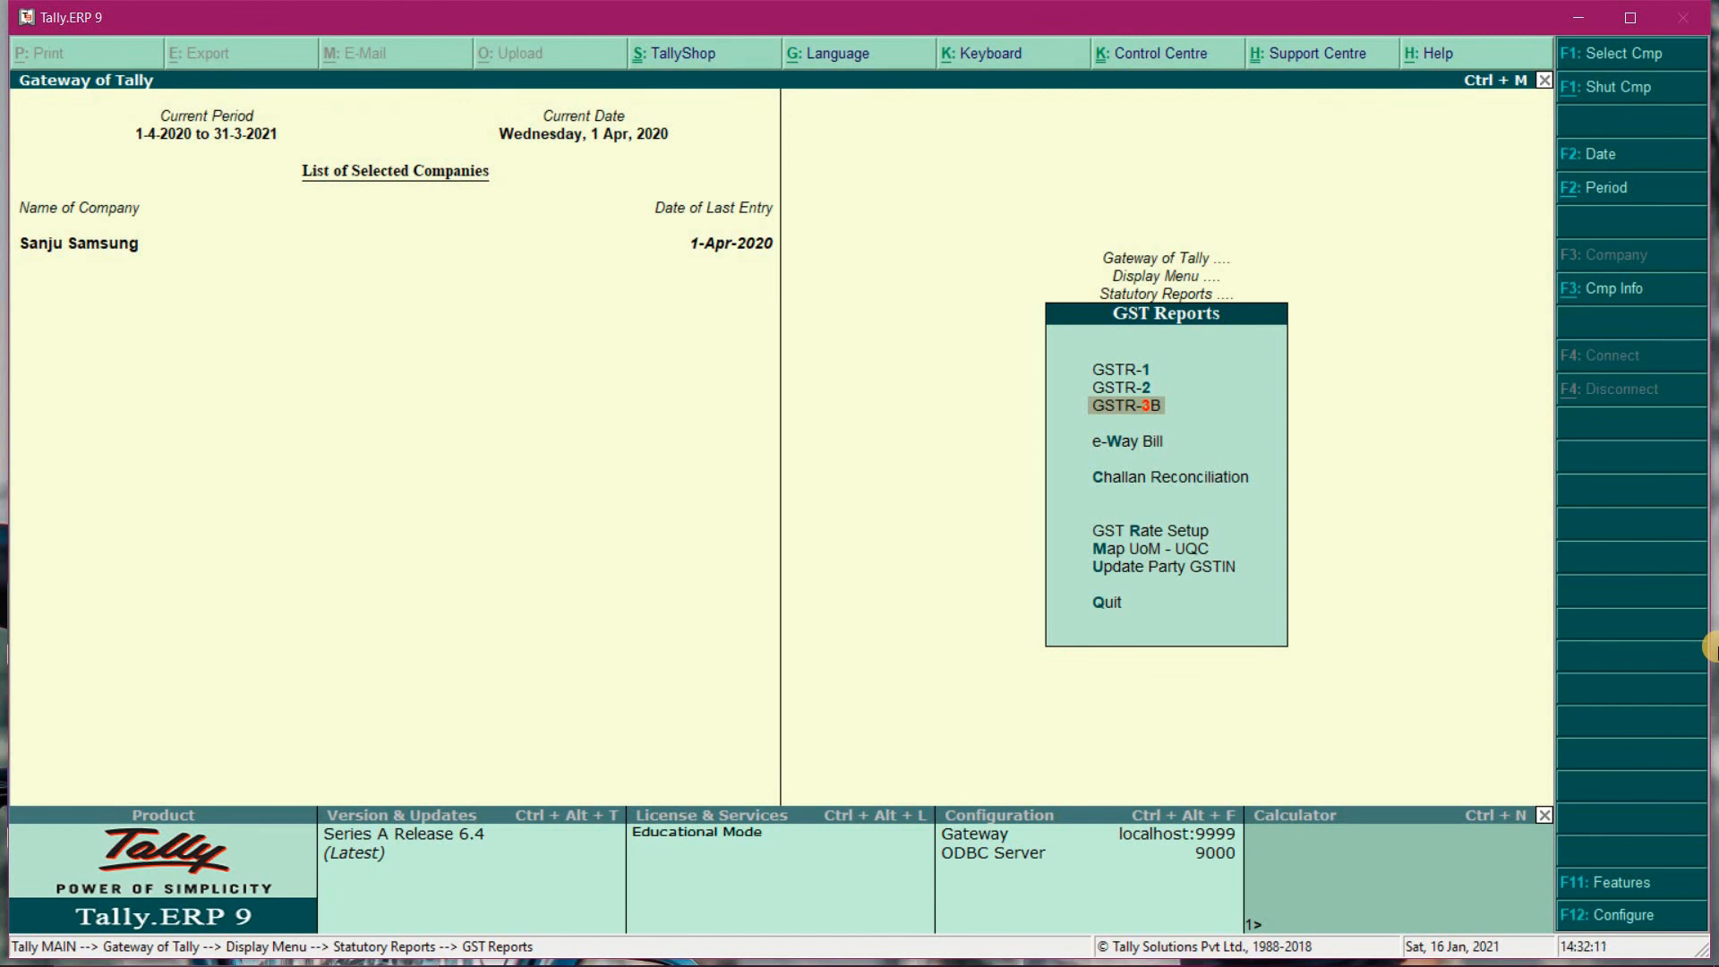
- Review the GSTR-2 report once more and return from the GST reports to the Display Menu
key(Up)
key(Return)
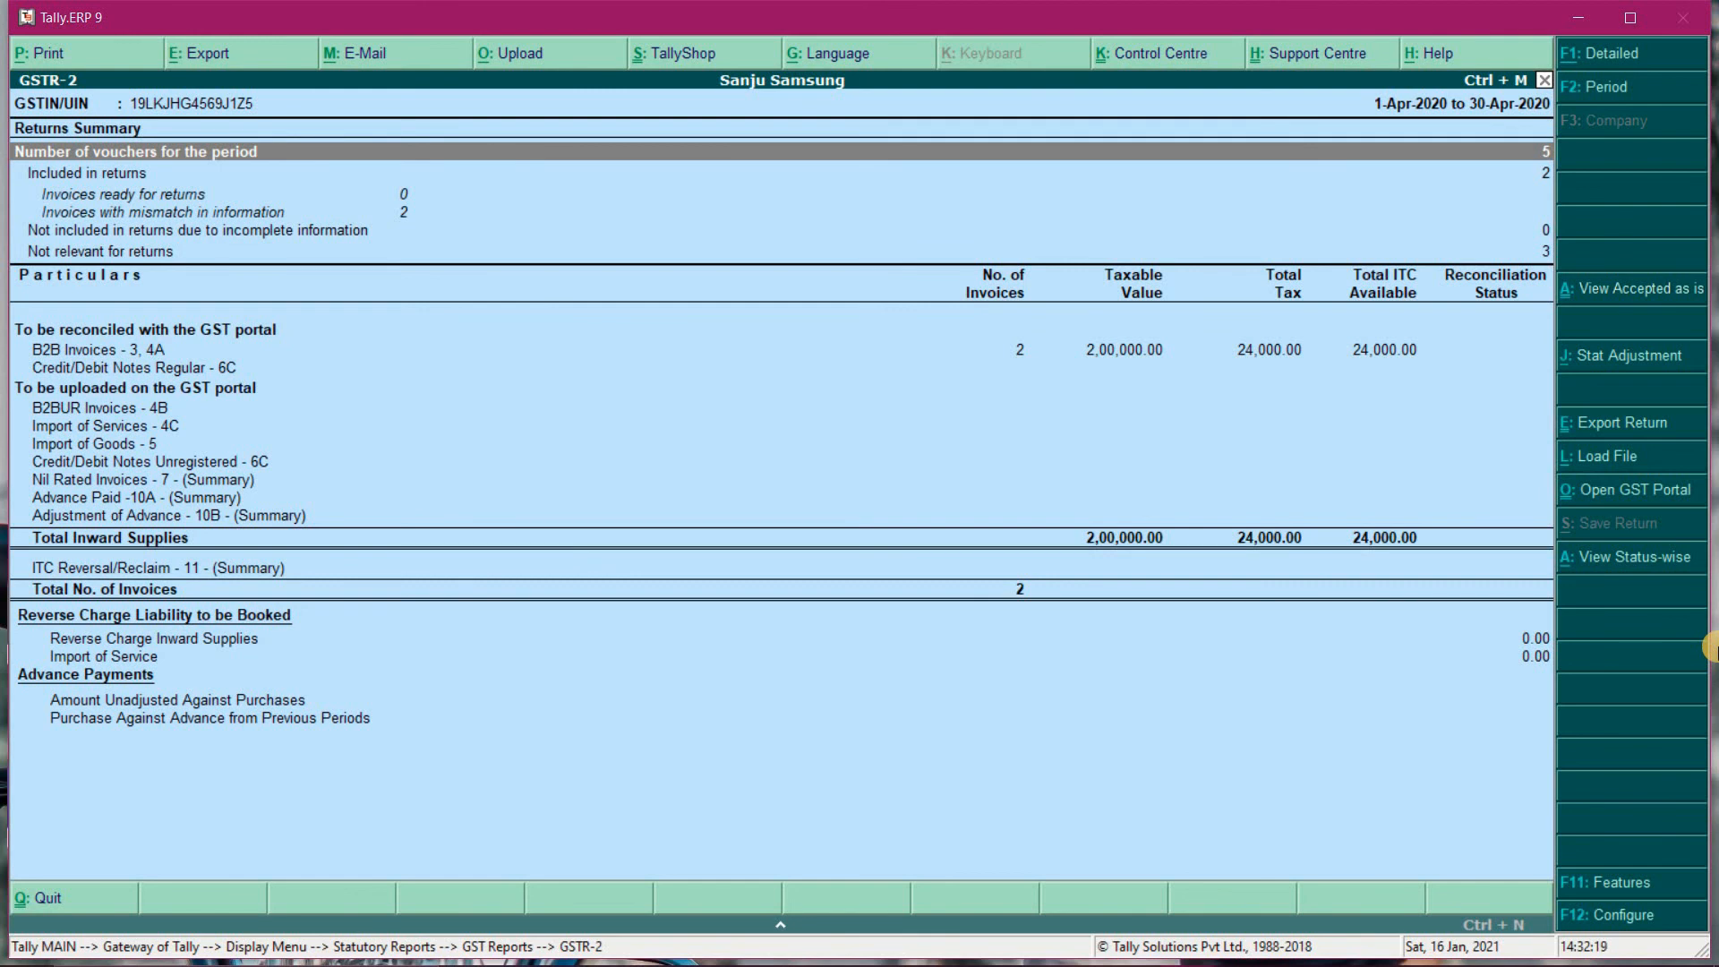
key(Escape)
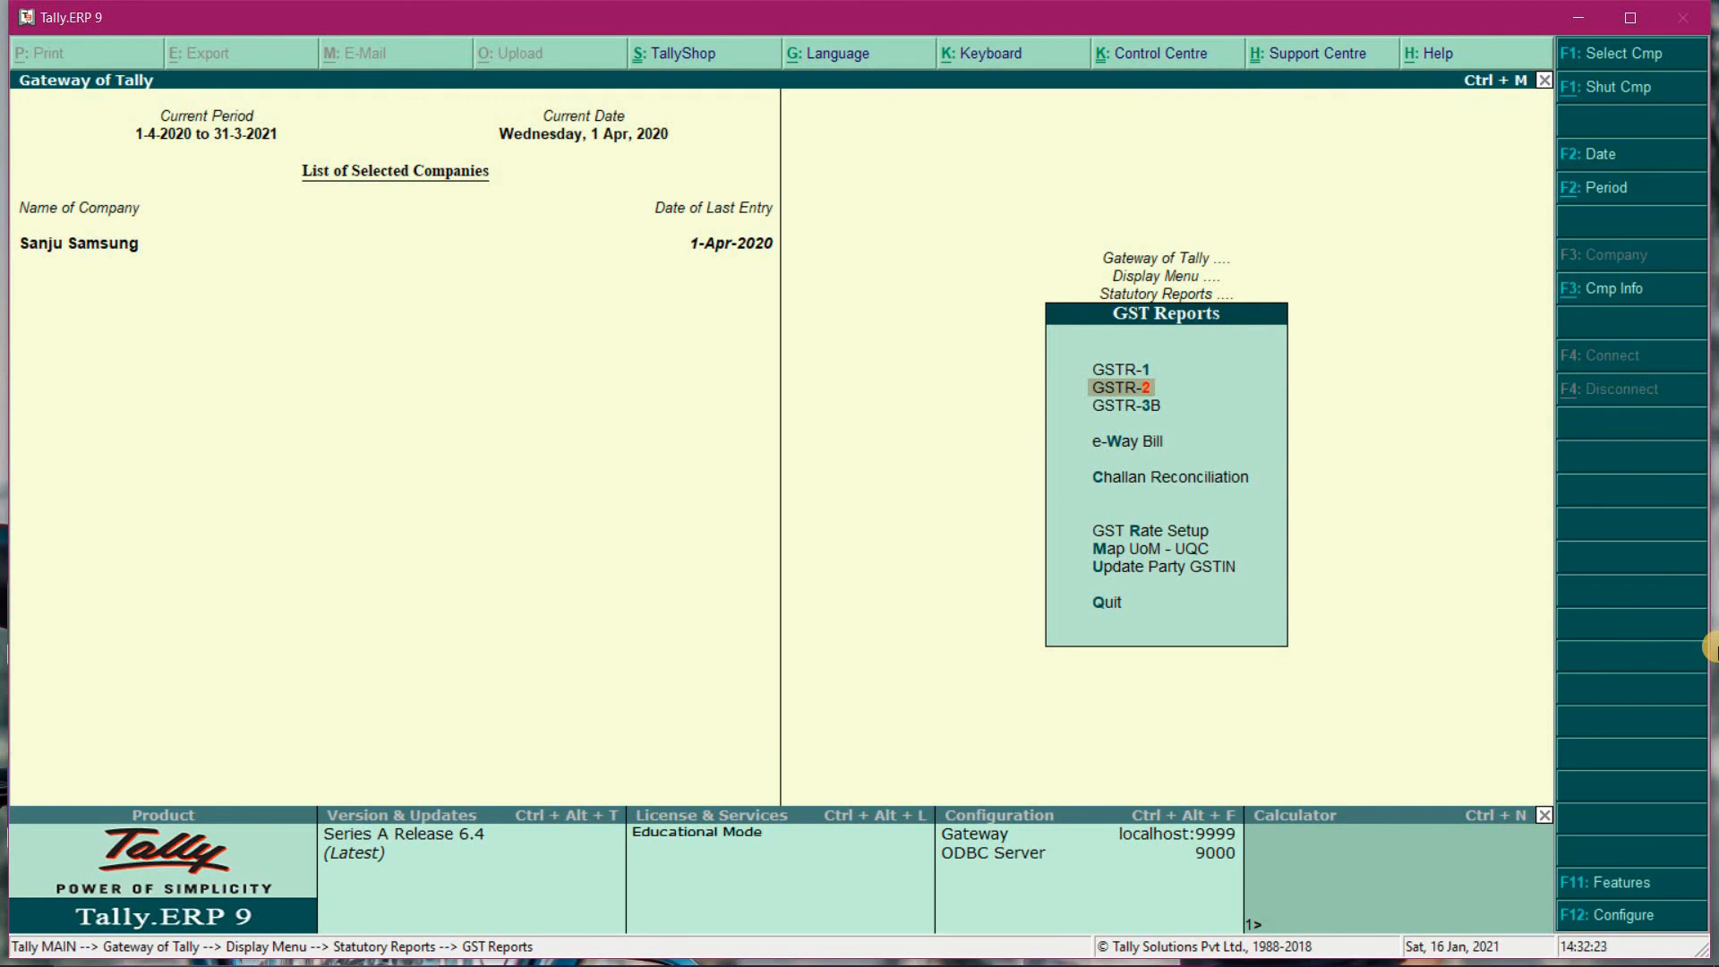
key(Escape)
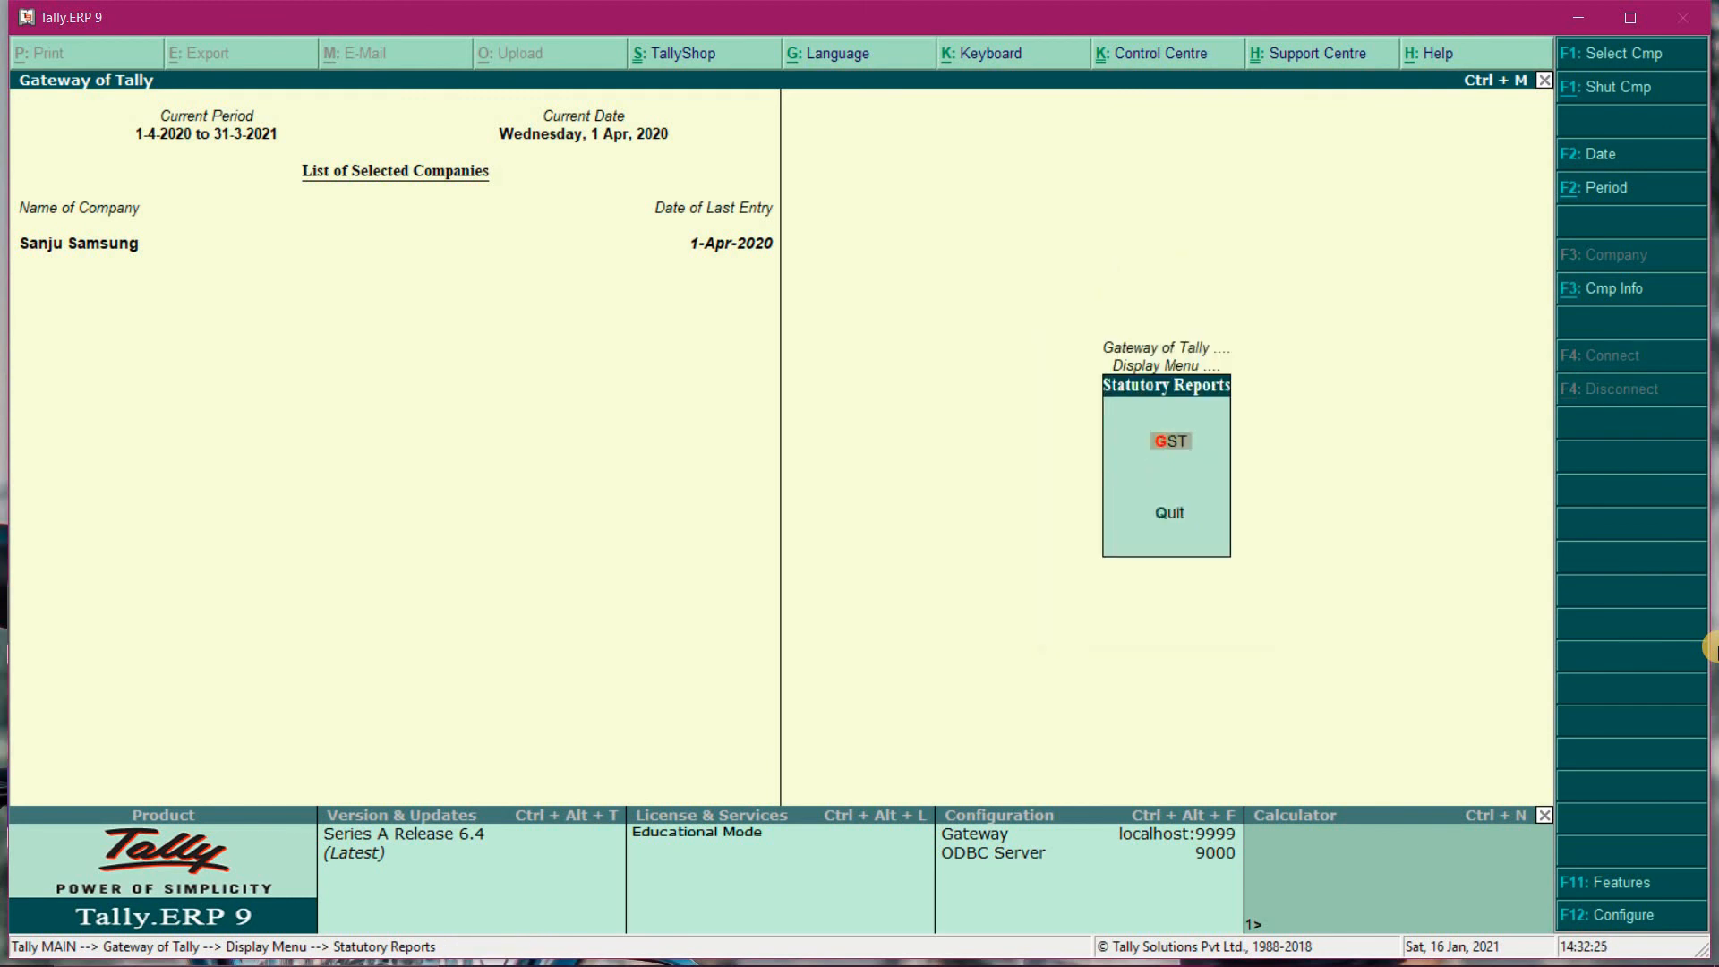
key(Escape)
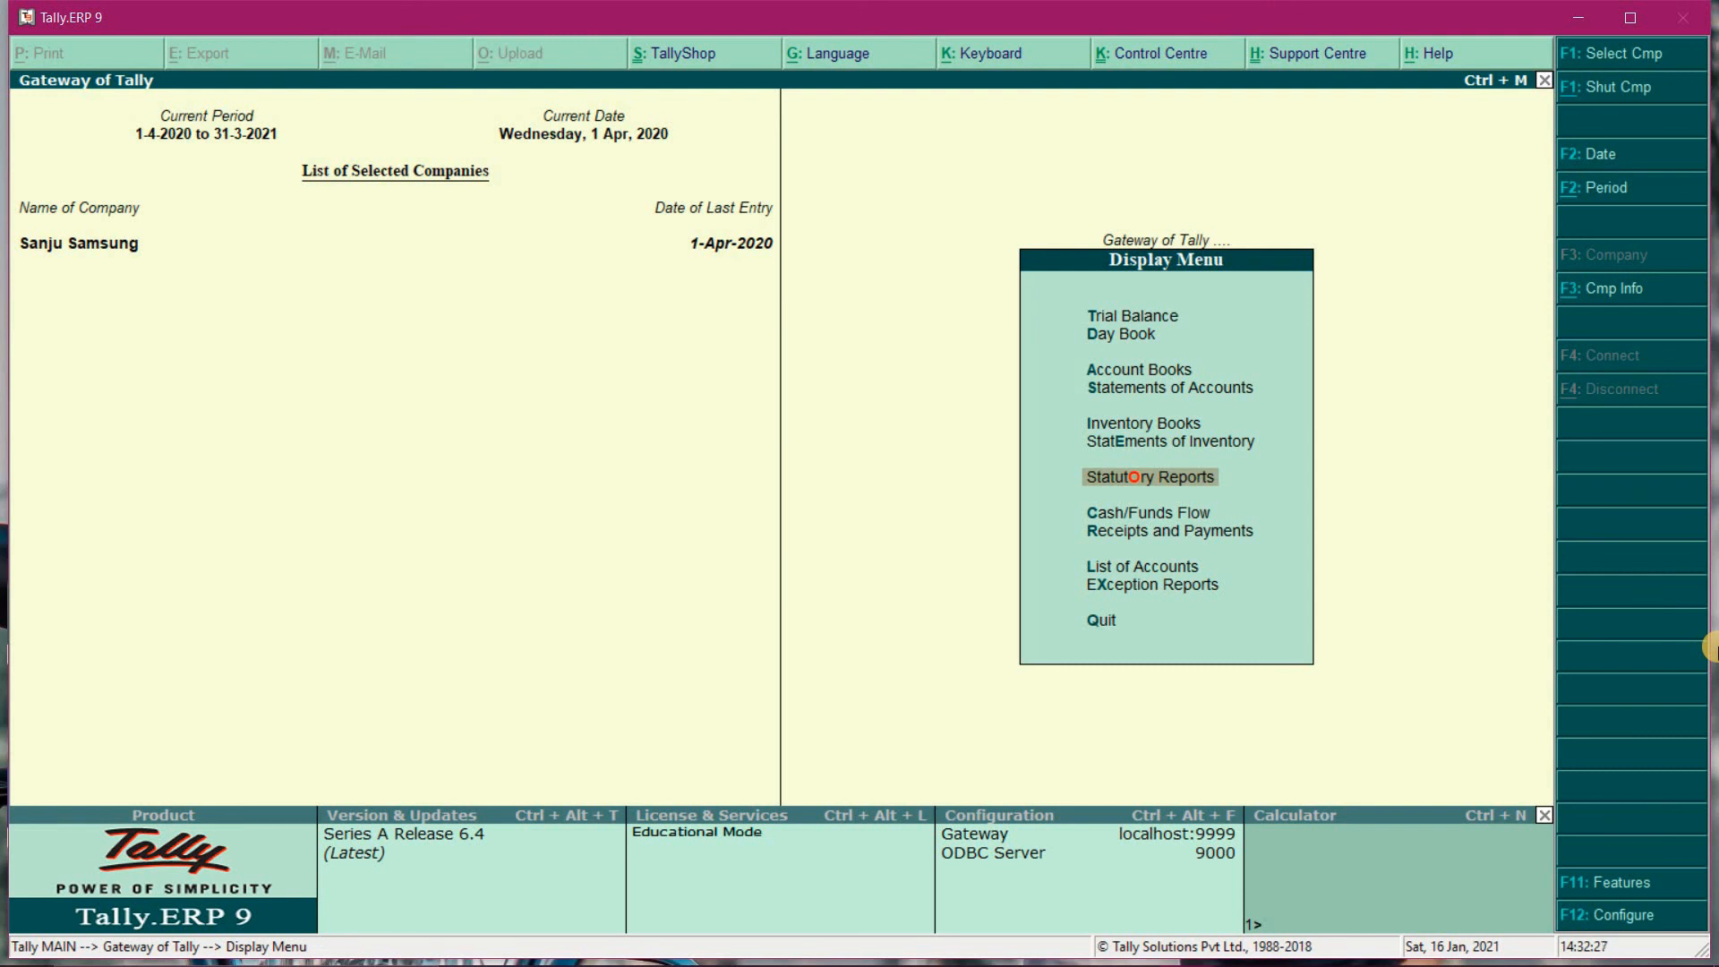